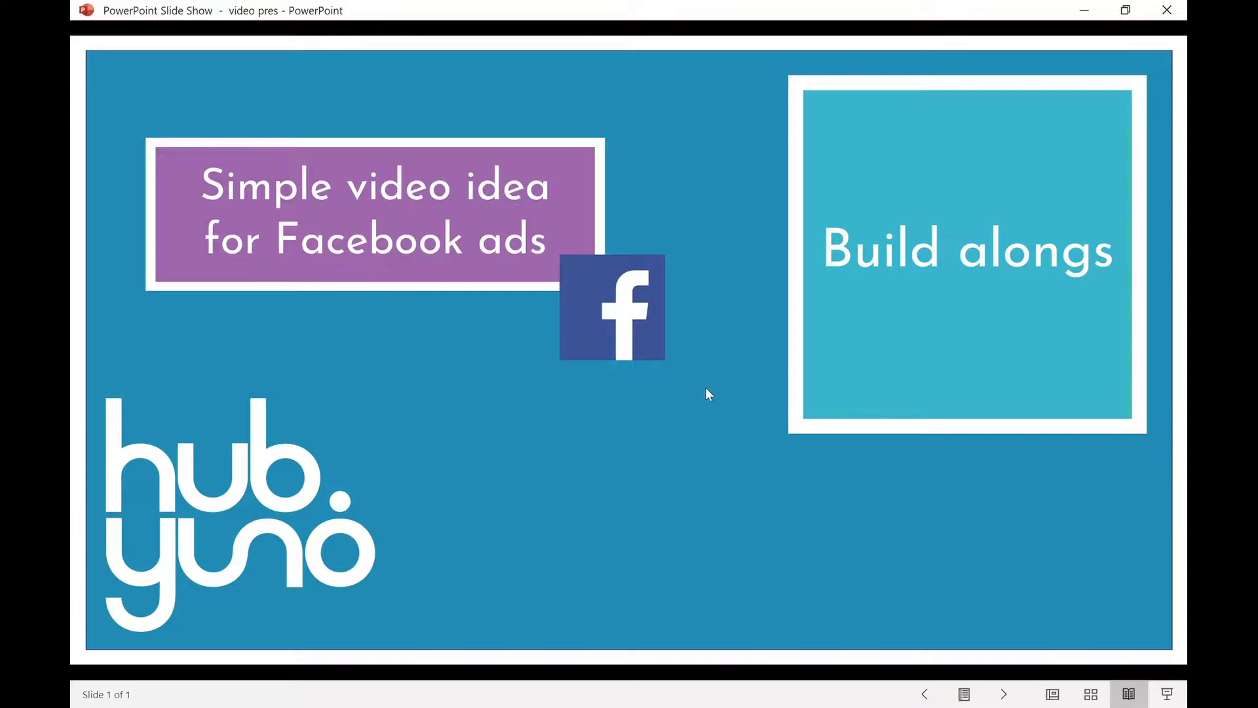
- Switch to the video player and examine the test ad 1 video, scrubbing through its captions, transitions and images from start to end
{"action": "key", "text": "alt+Tab"}
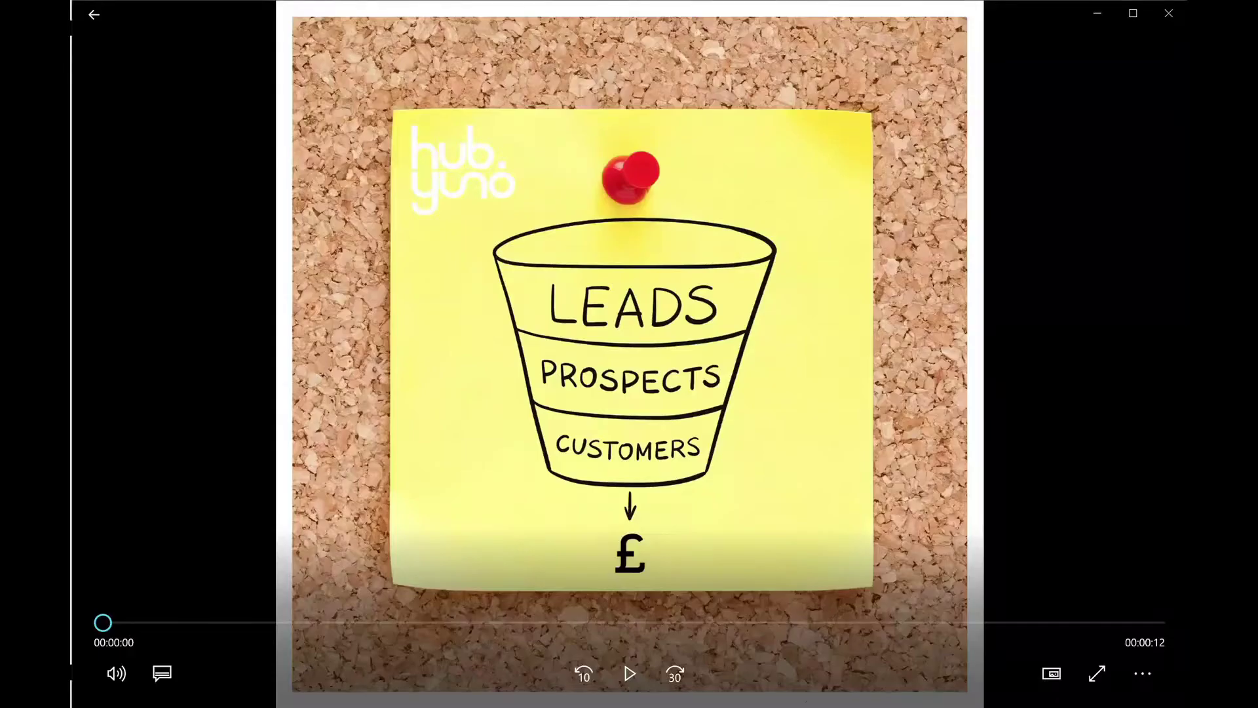
{"action": "left_click", "coordinate": [630, 674]}
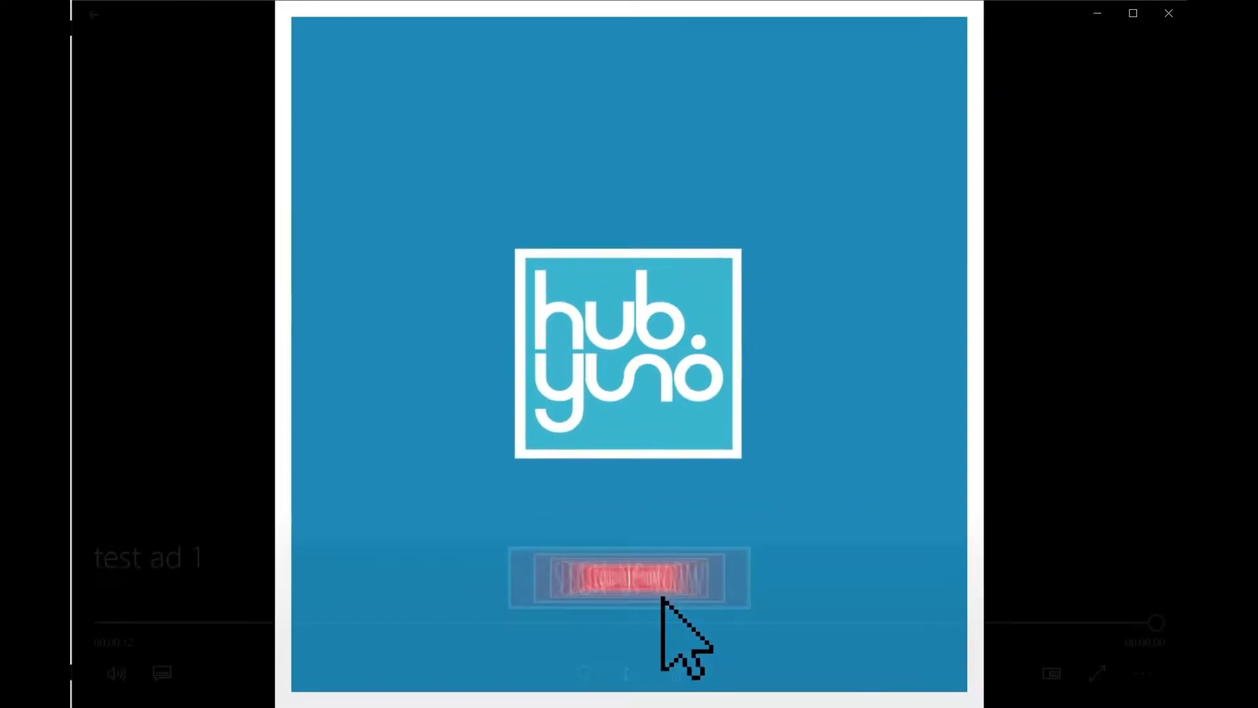
{"action": "left_click_drag", "start_coordinate": [1157, 622], "coordinate": [169, 638]}
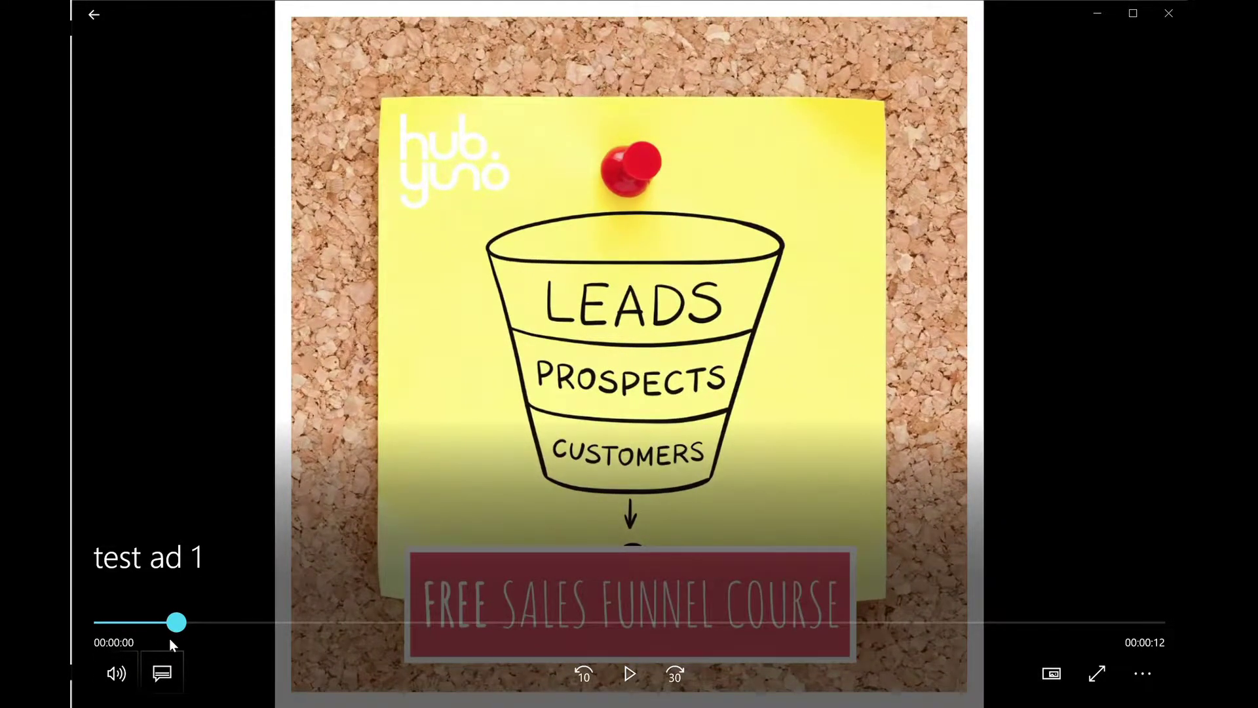
{"action": "left_click_drag", "start_coordinate": [169, 638], "coordinate": [133, 628]}
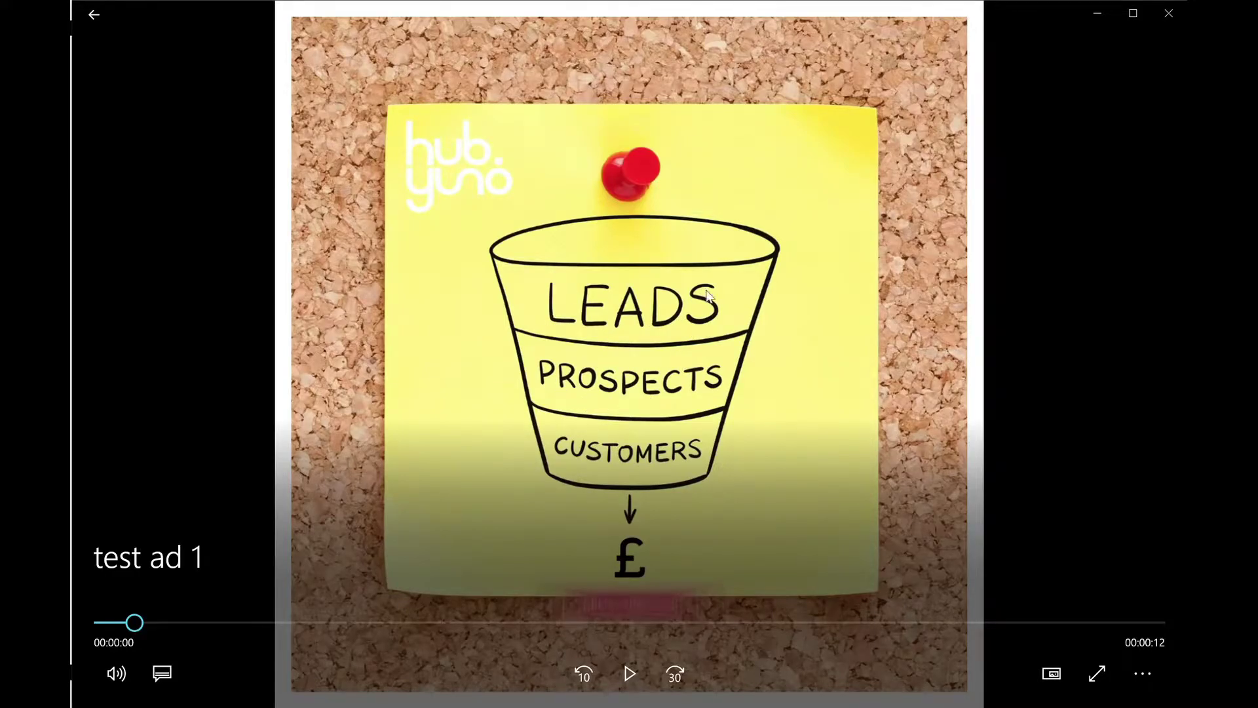
{"action": "left_click_drag", "start_coordinate": [135, 623], "coordinate": [346, 624]}
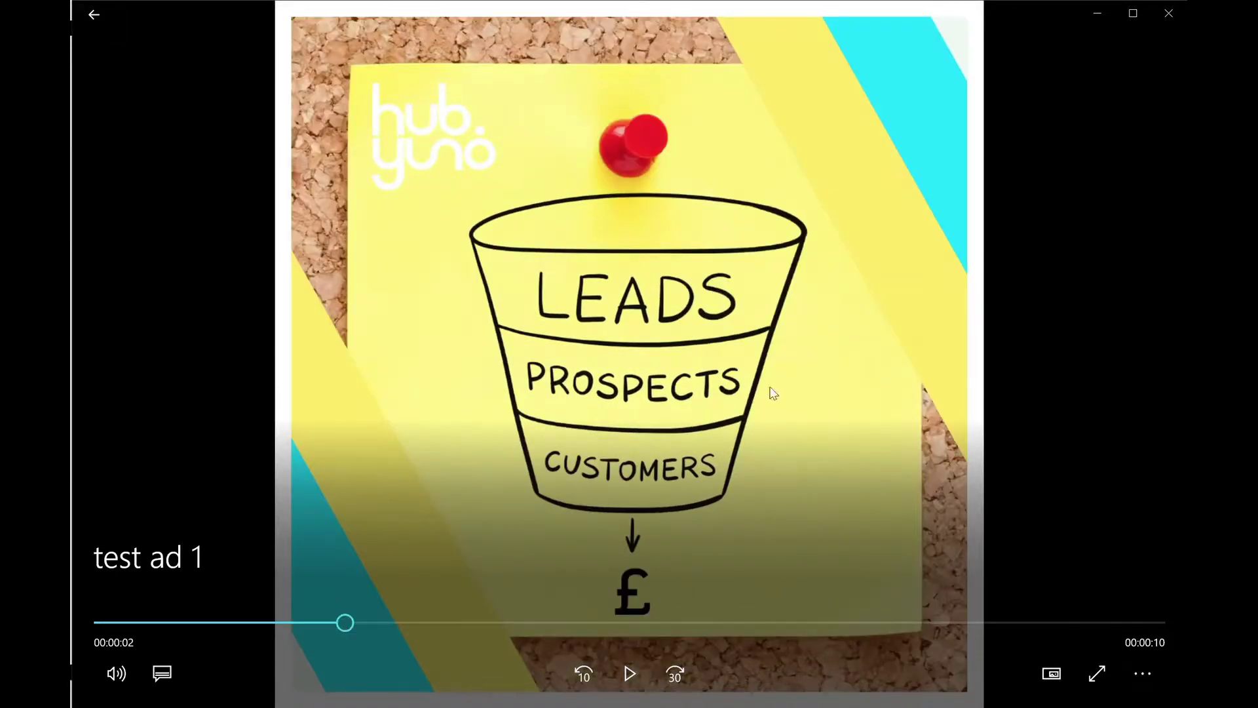
{"action": "left_click_drag", "start_coordinate": [346, 623], "coordinate": [403, 622]}
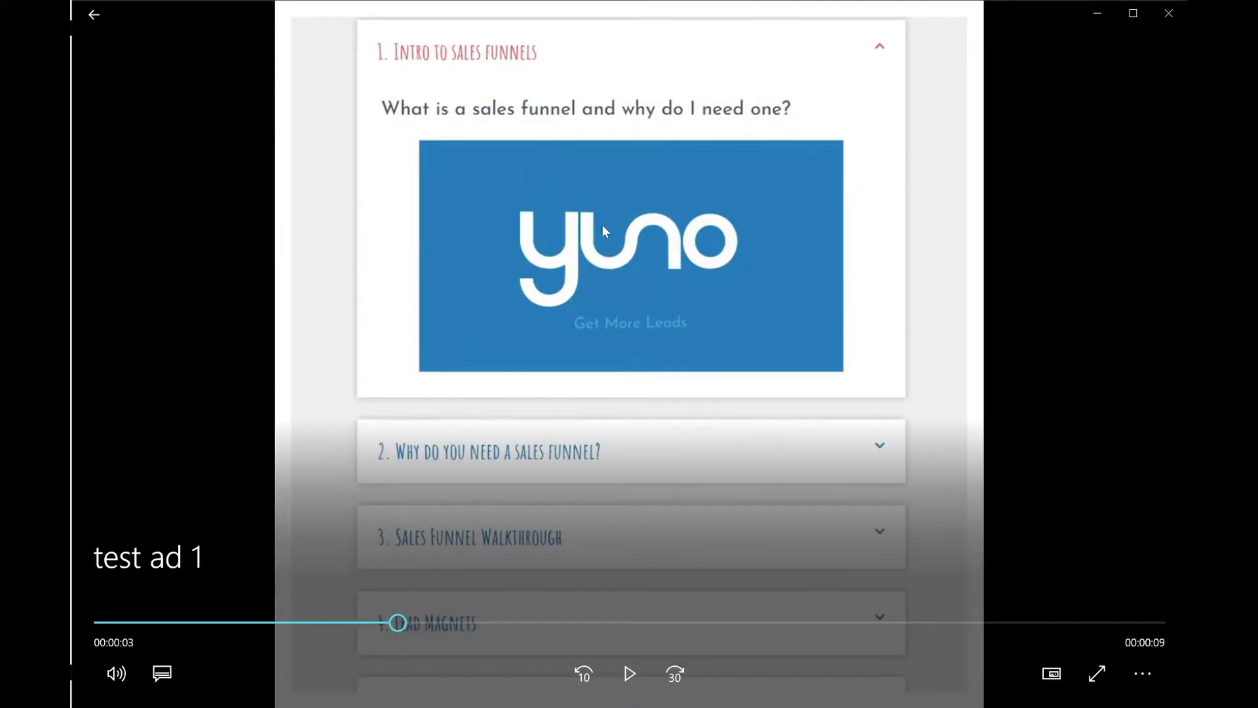
{"action": "left_click_drag", "start_coordinate": [402, 625], "coordinate": [460, 626]}
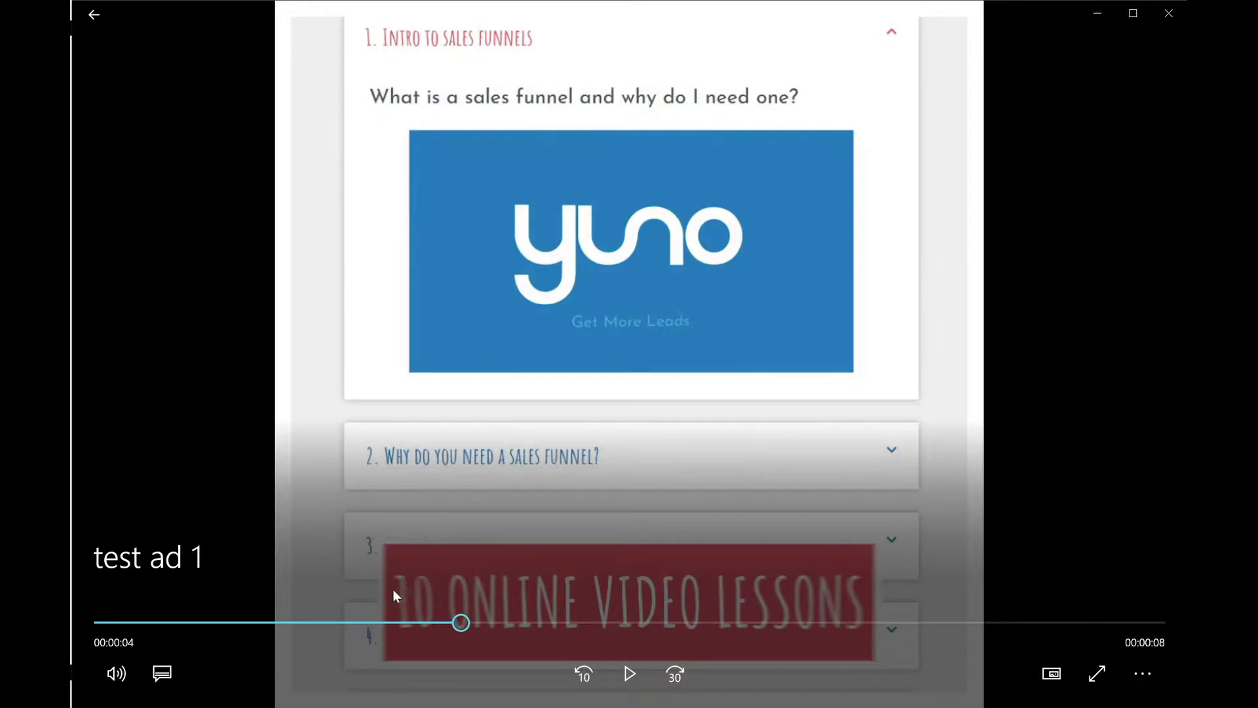
{"action": "left_click_drag", "start_coordinate": [461, 623], "coordinate": [724, 616]}
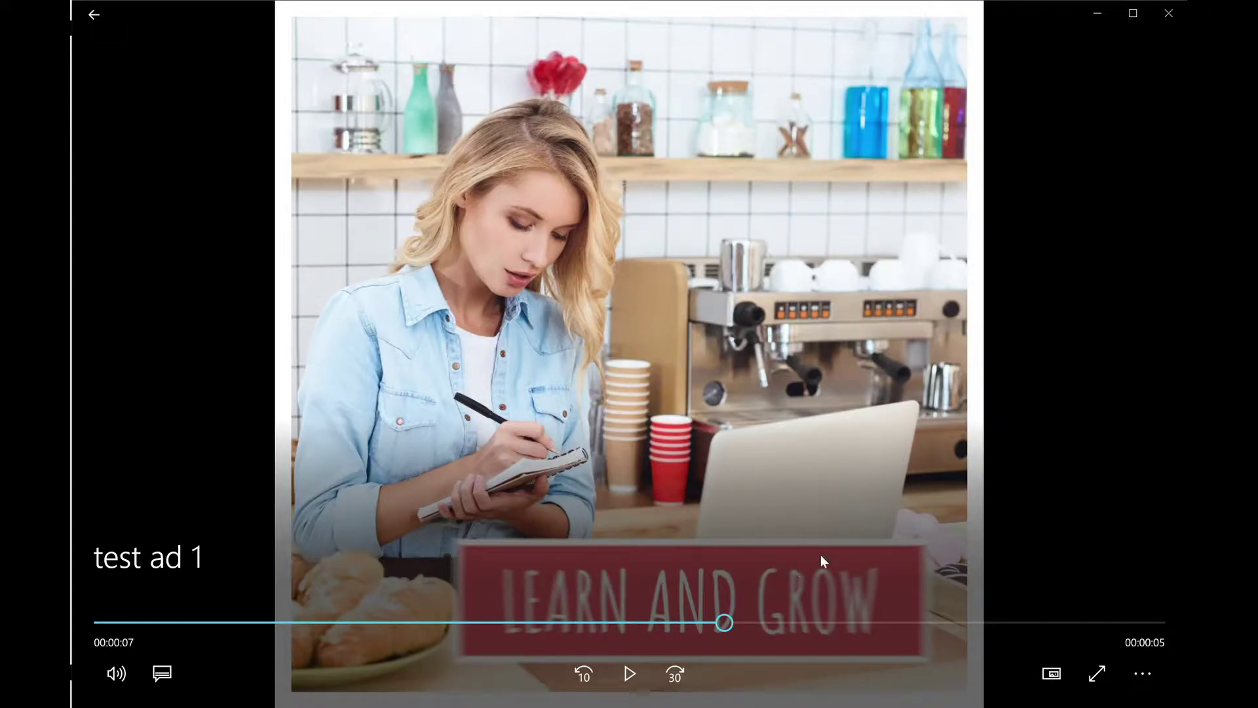
{"action": "left_click_drag", "start_coordinate": [721, 624], "coordinate": [1108, 624]}
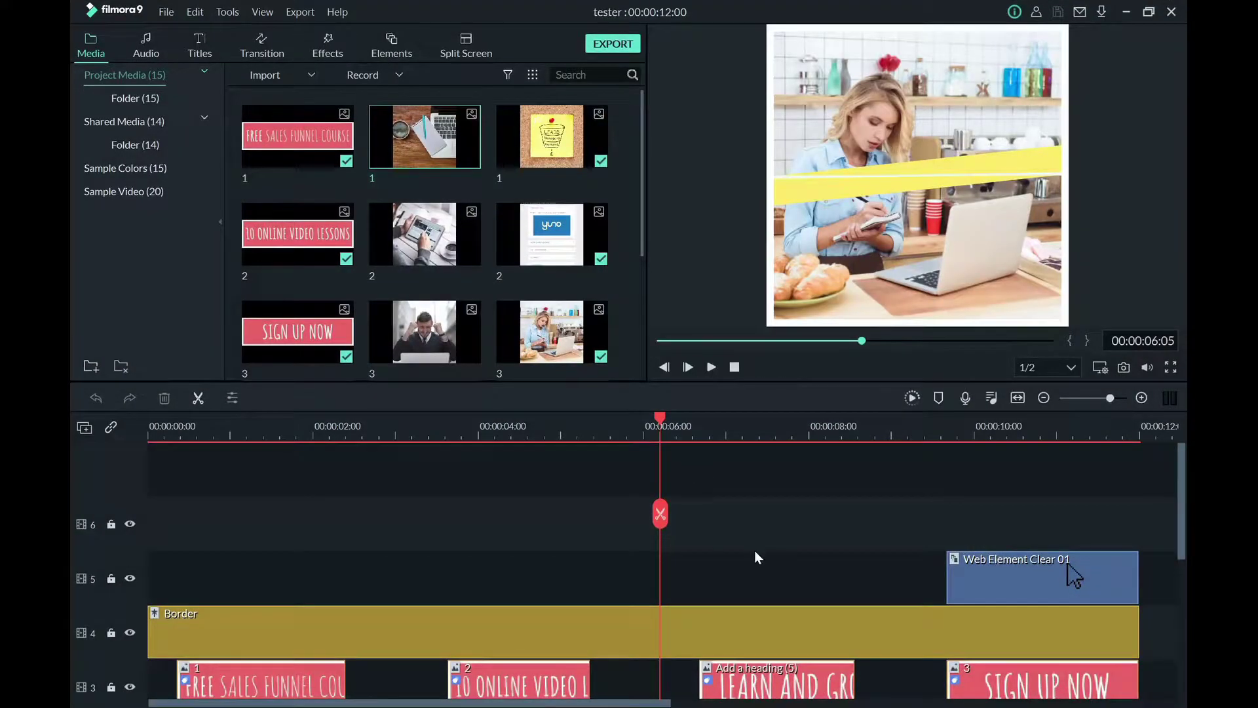
- Switch to the Filmora project and examine the main image clips, the transitions between them and the music track
{"action": "scroll", "coordinate": [761, 548], "scroll_direction": "down", "scroll_amount": 1}
{"action": "scroll", "coordinate": [762, 548], "scroll_direction": "down", "scroll_amount": 4}
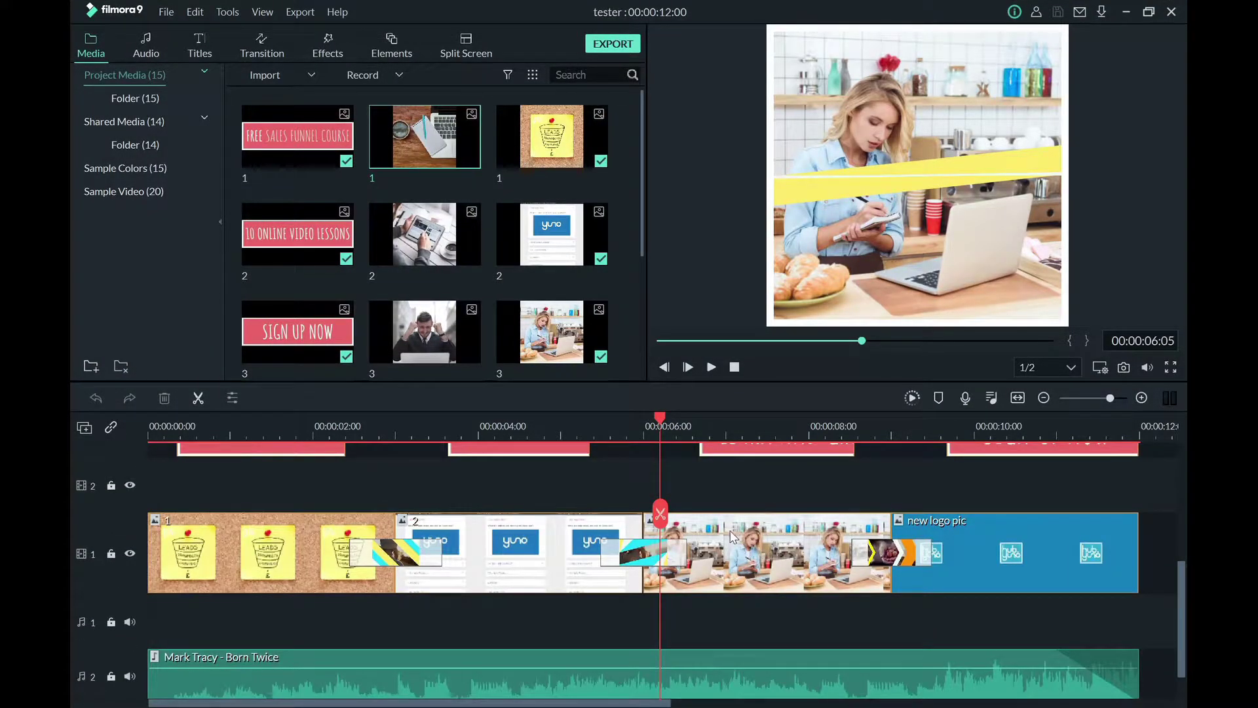
{"action": "scroll", "coordinate": [729, 530], "scroll_direction": "down", "scroll_amount": 1}
{"action": "left_click_drag", "start_coordinate": [659, 419], "coordinate": [241, 485]}
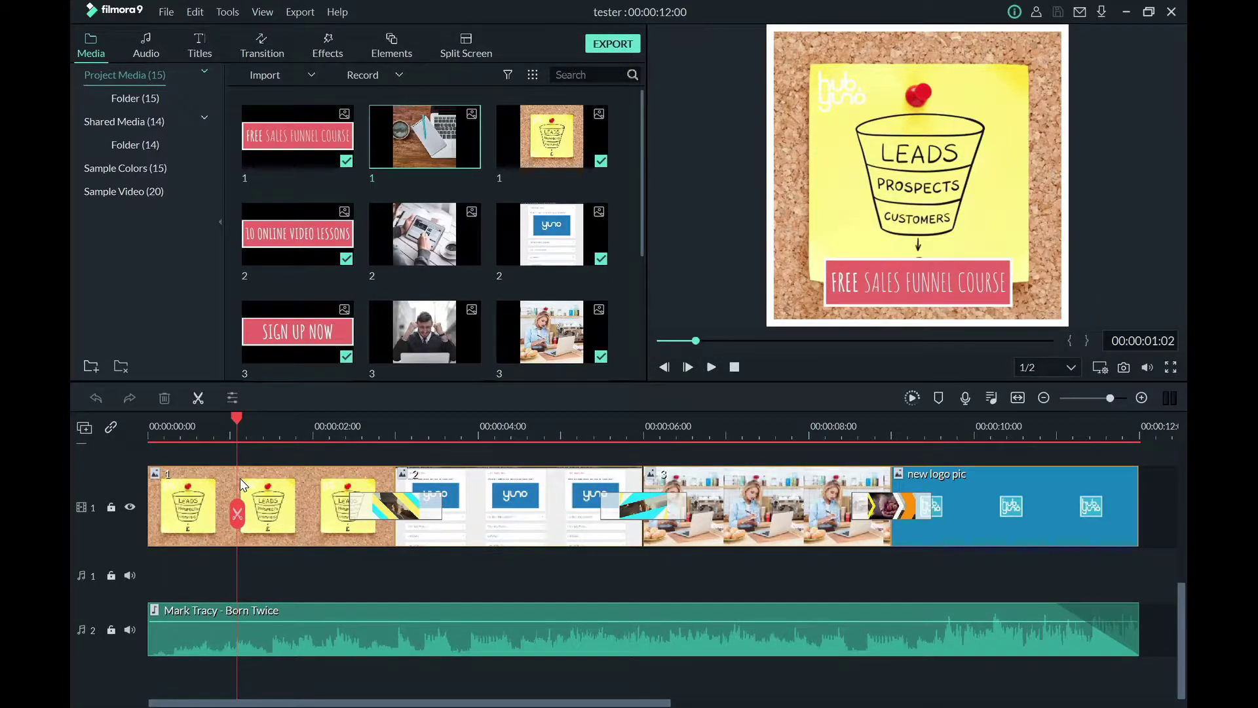
{"action": "left_click_drag", "start_coordinate": [236, 419], "coordinate": [512, 466]}
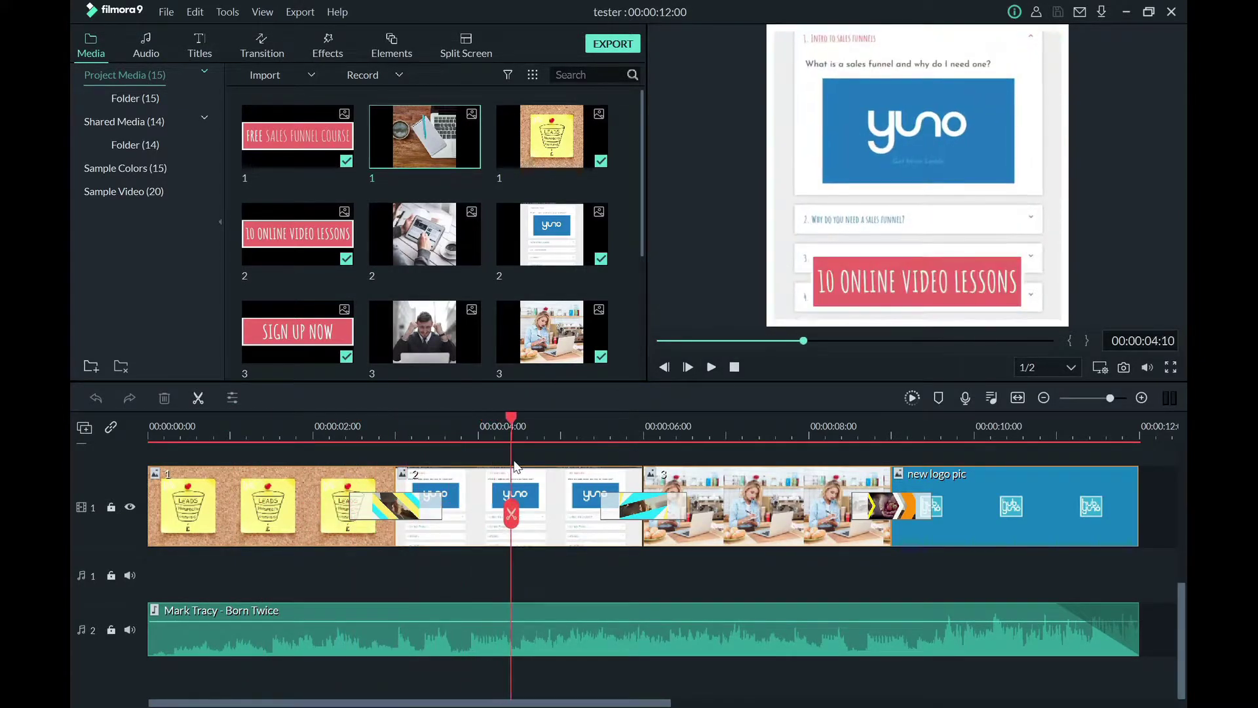
- Examine how the border, heading banners and web element are layered above the image clips from the timeline's start
{"action": "scroll", "coordinate": [619, 591], "scroll_direction": "up", "scroll_amount": 3}
{"action": "scroll", "coordinate": [619, 591], "scroll_direction": "up", "scroll_amount": 3}
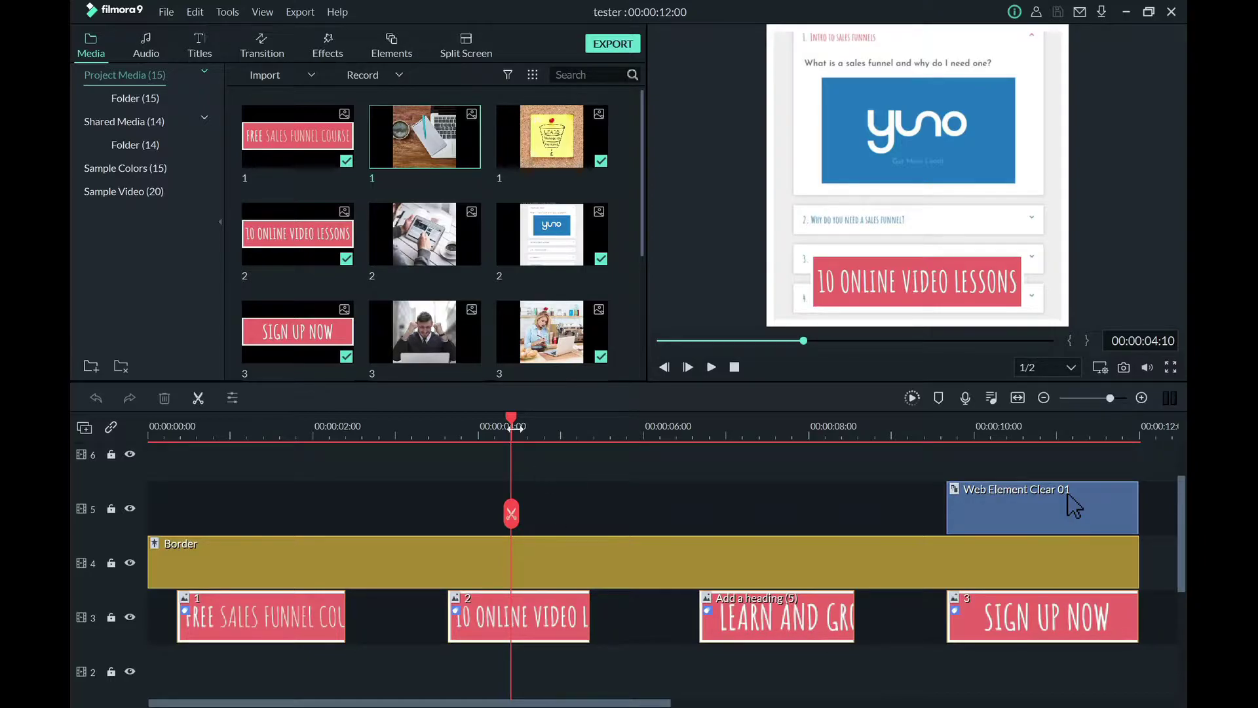
{"action": "left_click_drag", "start_coordinate": [510, 418], "coordinate": [120, 434]}
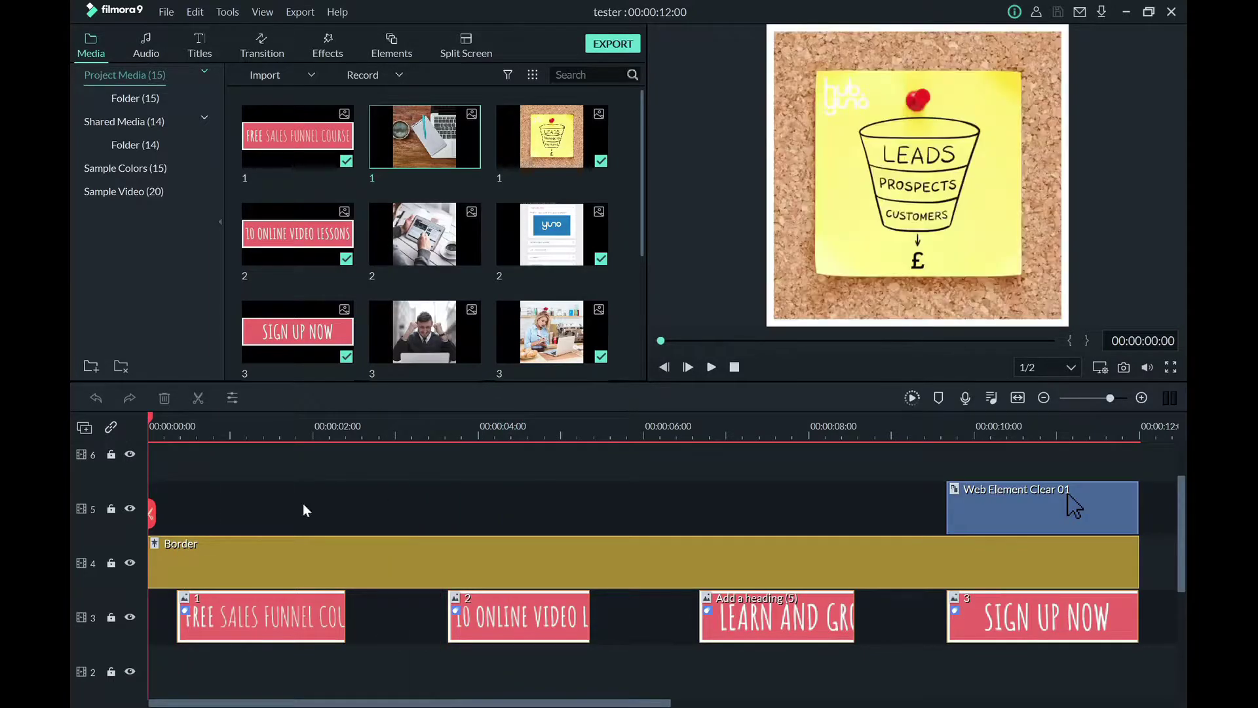
{"action": "scroll", "coordinate": [404, 535], "scroll_direction": "down", "scroll_amount": 1}
{"action": "scroll", "coordinate": [403, 533], "scroll_direction": "down", "scroll_amount": 1}
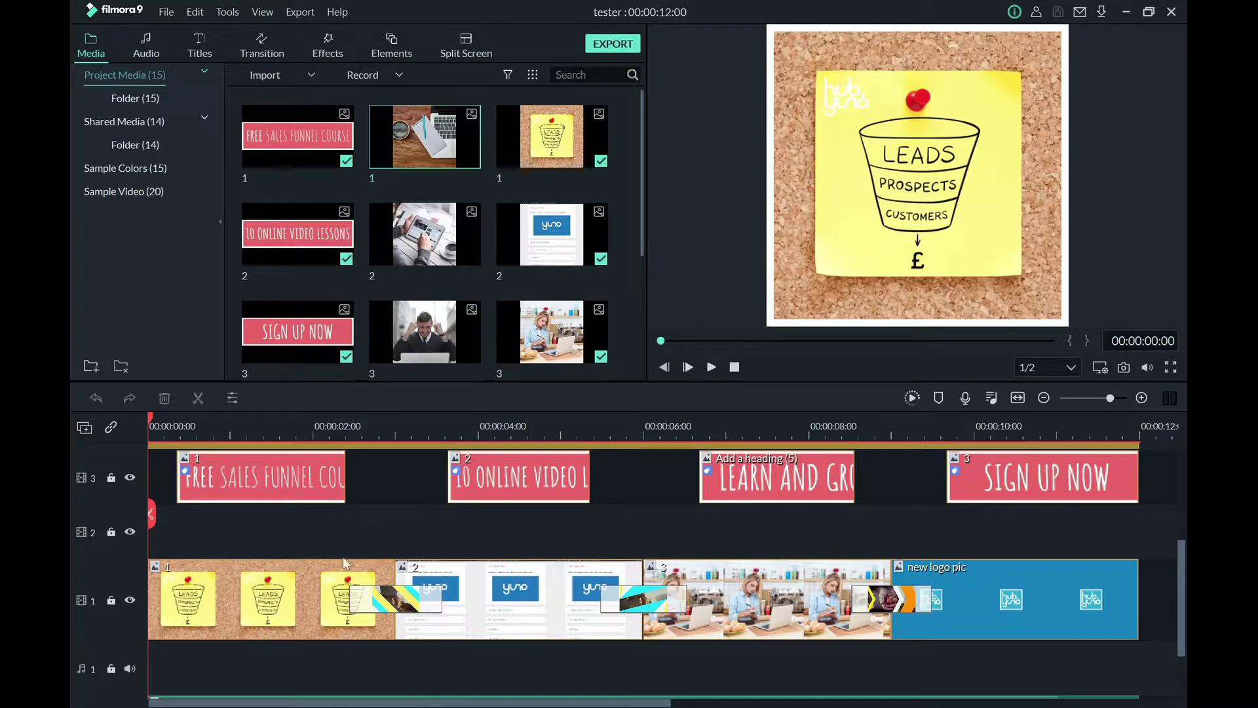
{"action": "left_click", "coordinate": [344, 427]}
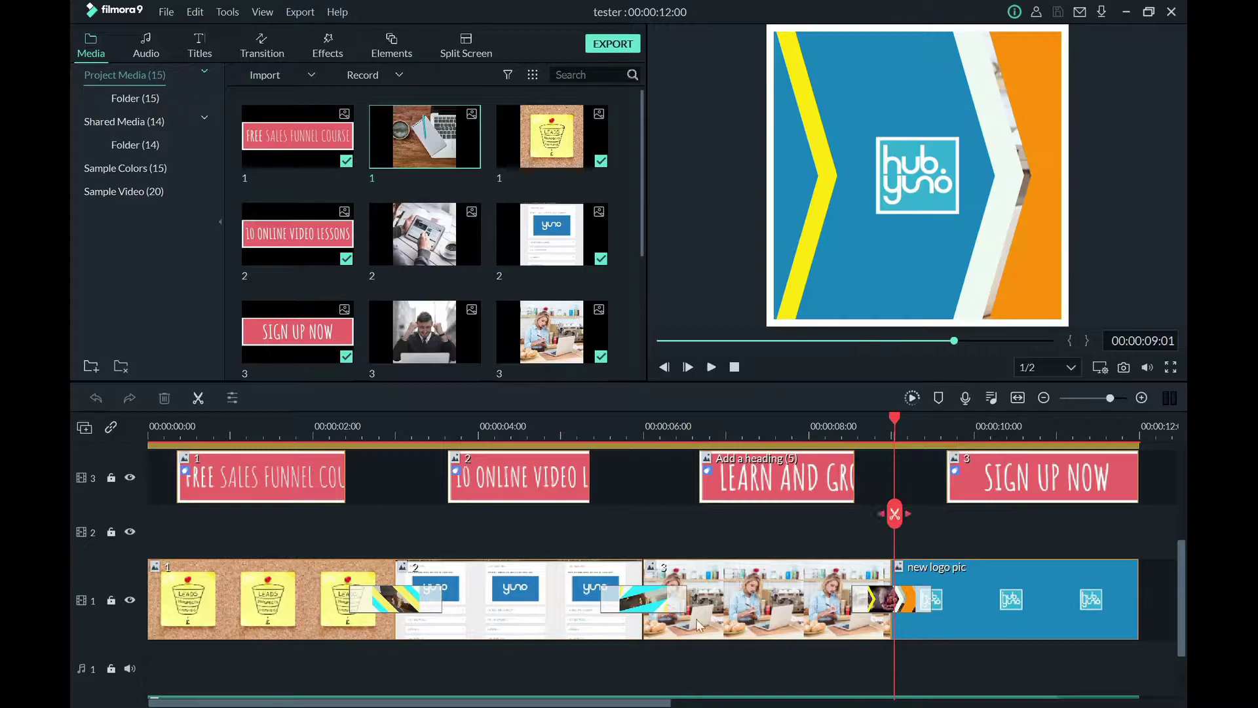
- Examine the SIGN UP NOW banner and logo clip in the project's closing section
{"action": "left_click_drag", "start_coordinate": [521, 700], "coordinate": [762, 700]}
{"action": "left_click", "coordinate": [720, 422]}
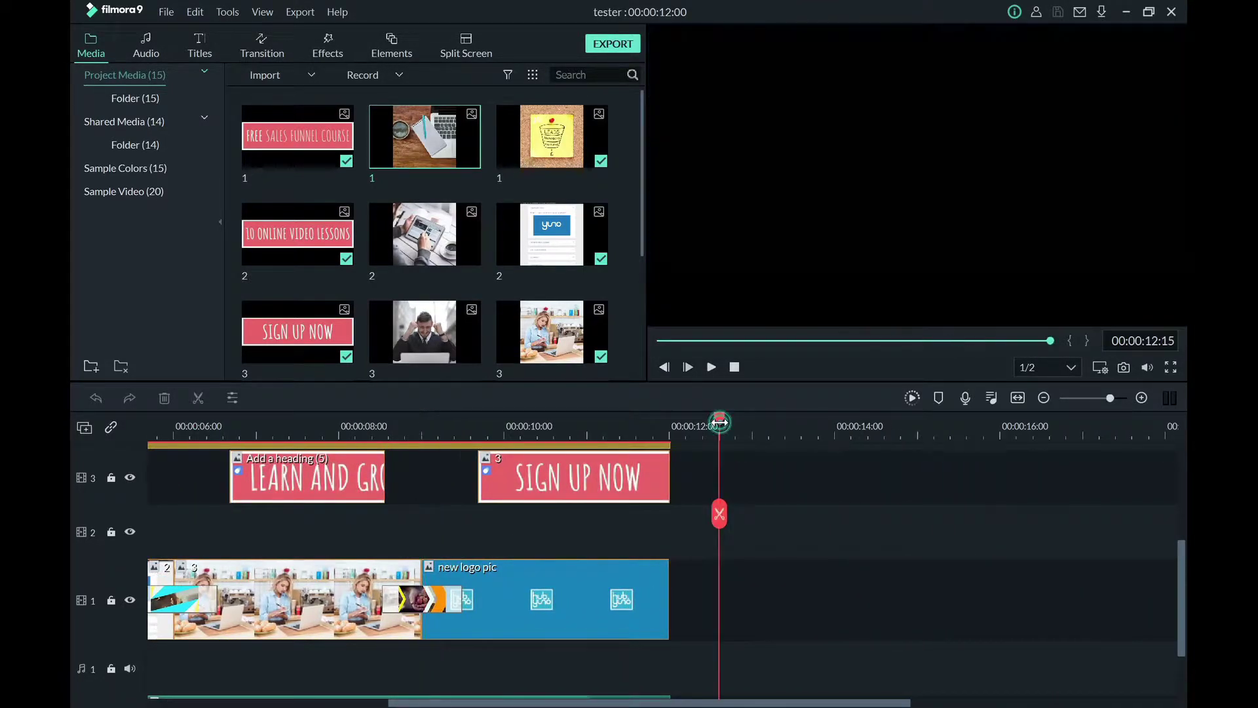
{"action": "left_click", "coordinate": [628, 478]}
{"action": "left_click", "coordinate": [562, 423]}
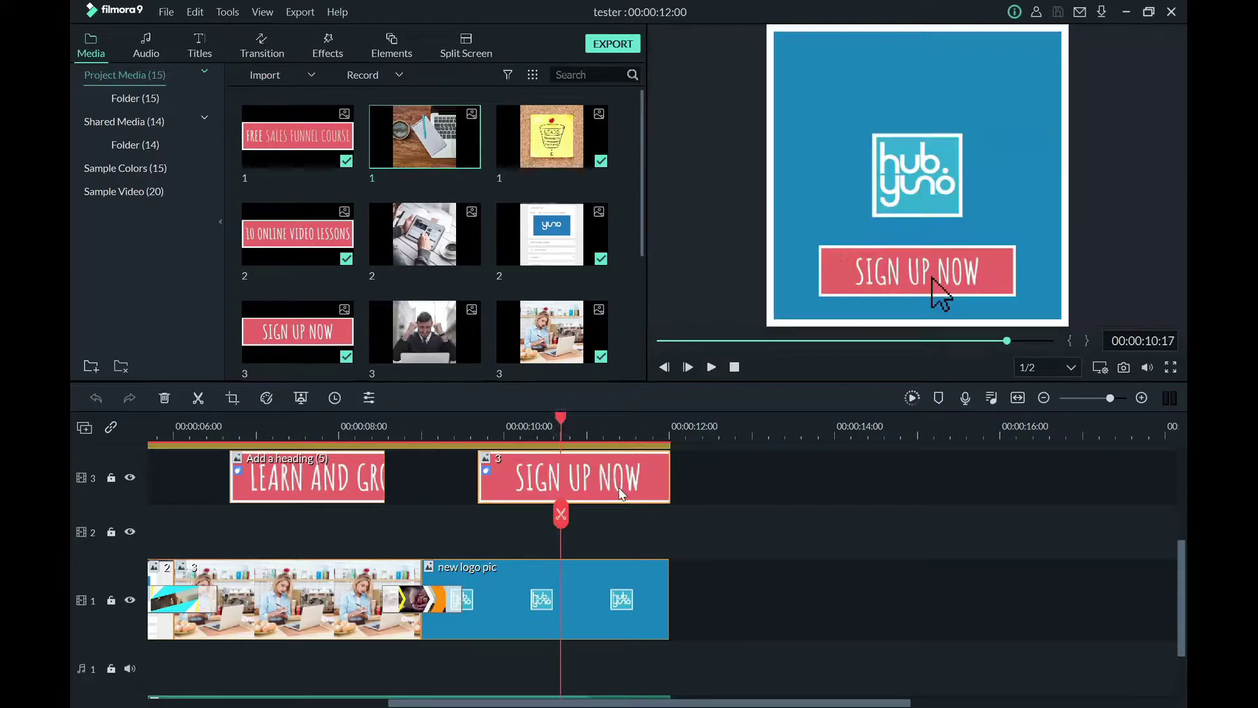
{"action": "left_click", "coordinate": [873, 262]}
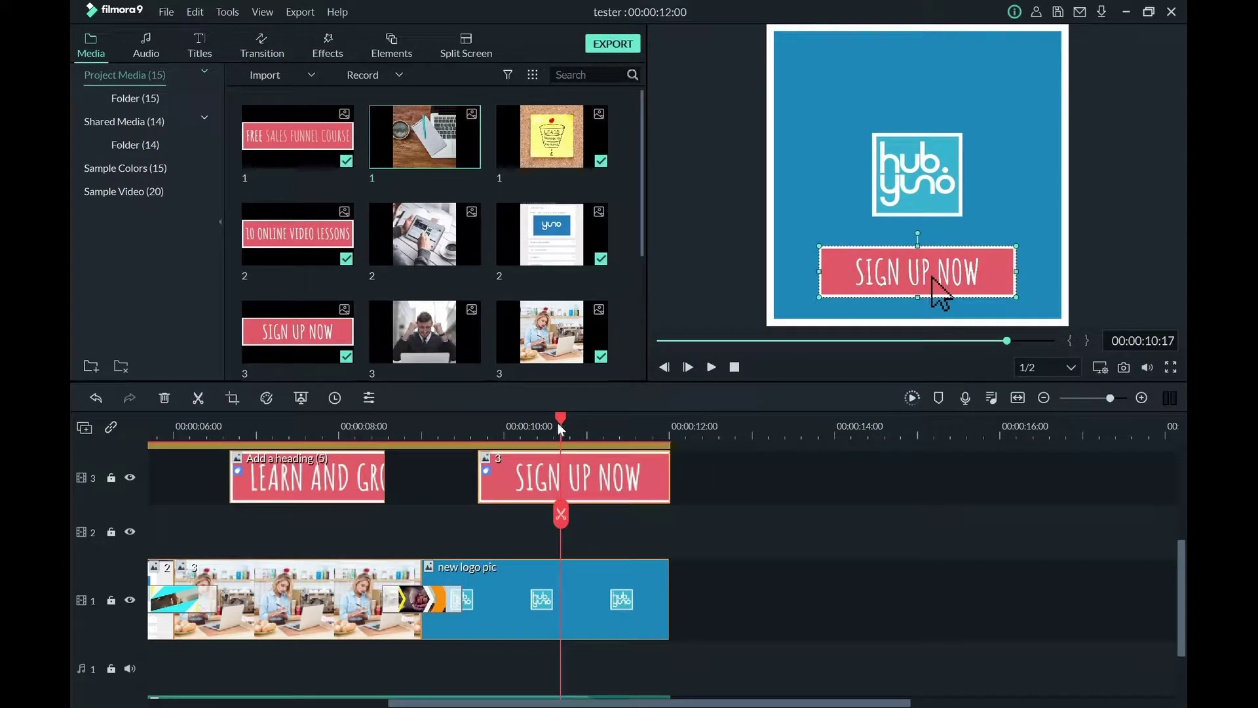
{"action": "left_click_drag", "start_coordinate": [568, 420], "coordinate": [706, 423]}
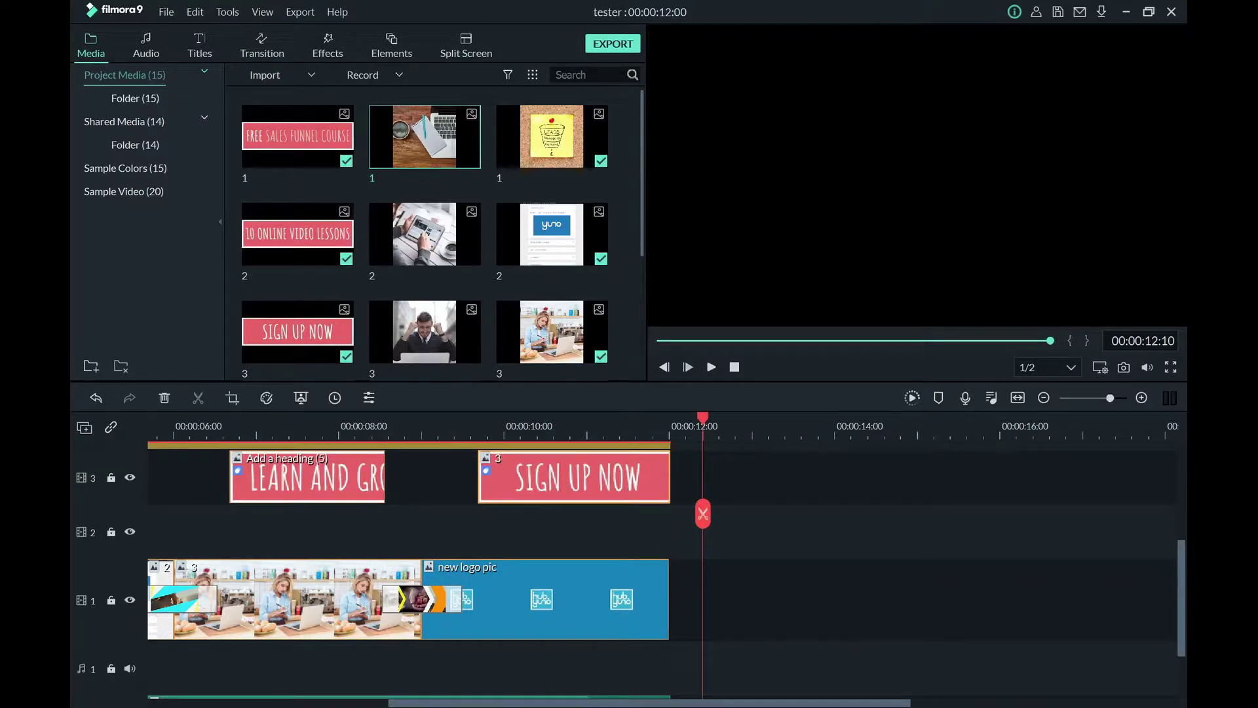
- Switch to the Canva heading design and add a blank page directly after page 1
{"action": "key", "text": "alt+Tab"}
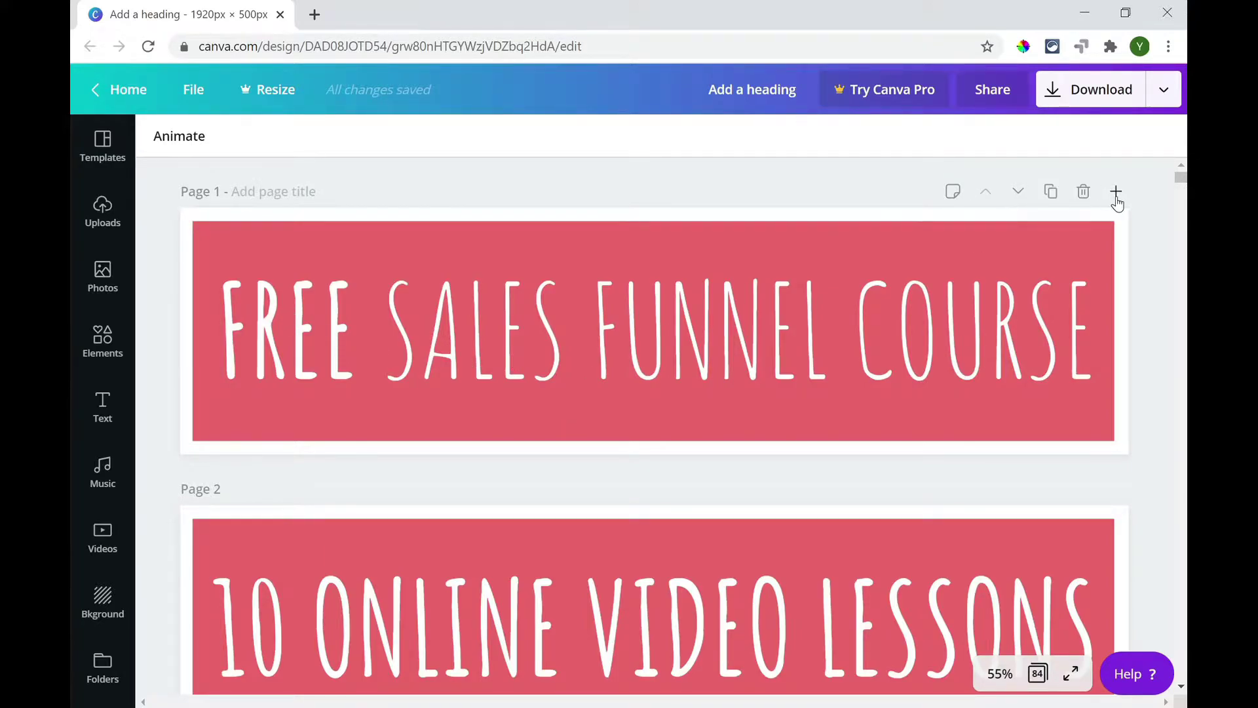
{"action": "left_click", "coordinate": [1116, 192]}
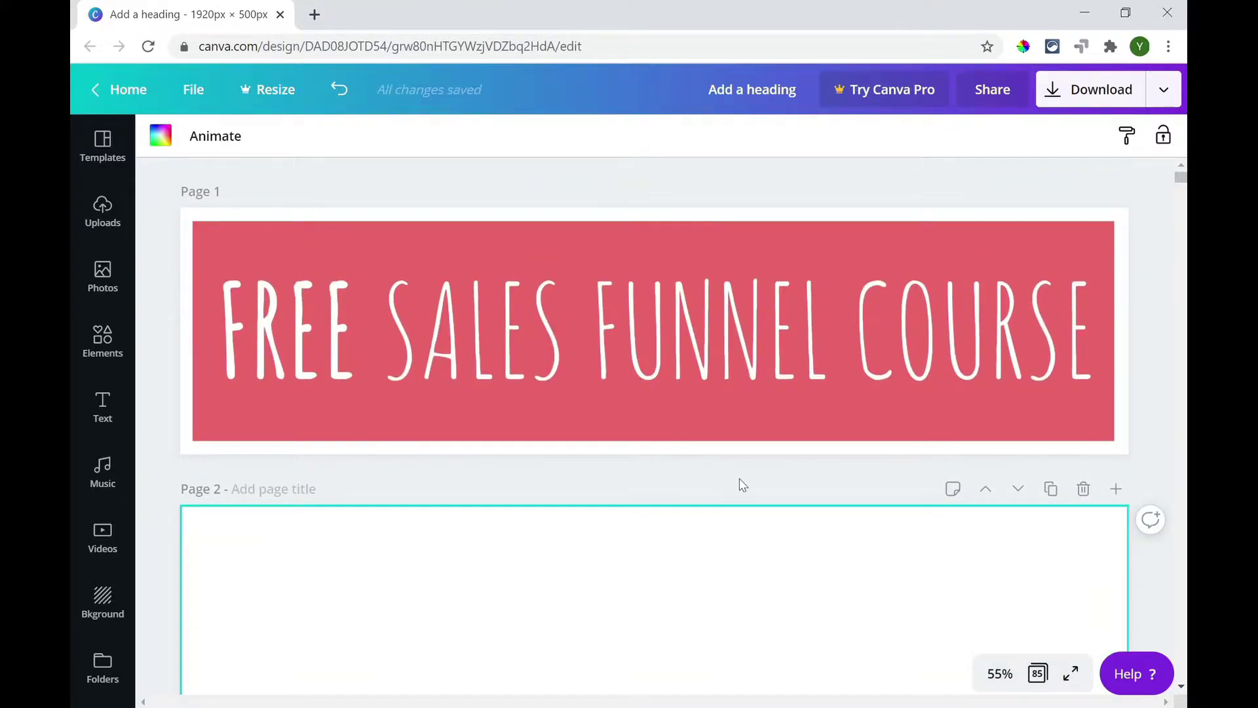
{"action": "scroll", "coordinate": [742, 485], "scroll_direction": "down", "scroll_amount": 2}
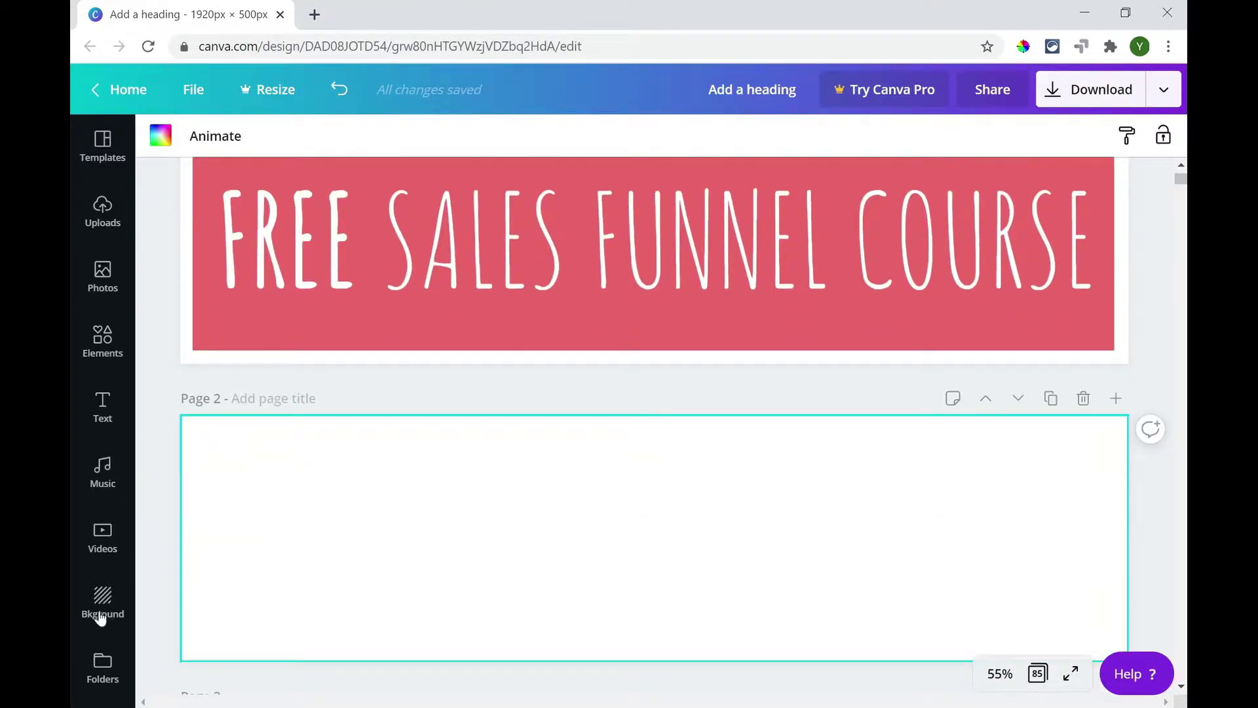
- Add a square shape to the blank page 2 and stretch it into a wide banner with a white margin around it
{"action": "left_click", "coordinate": [98, 345]}
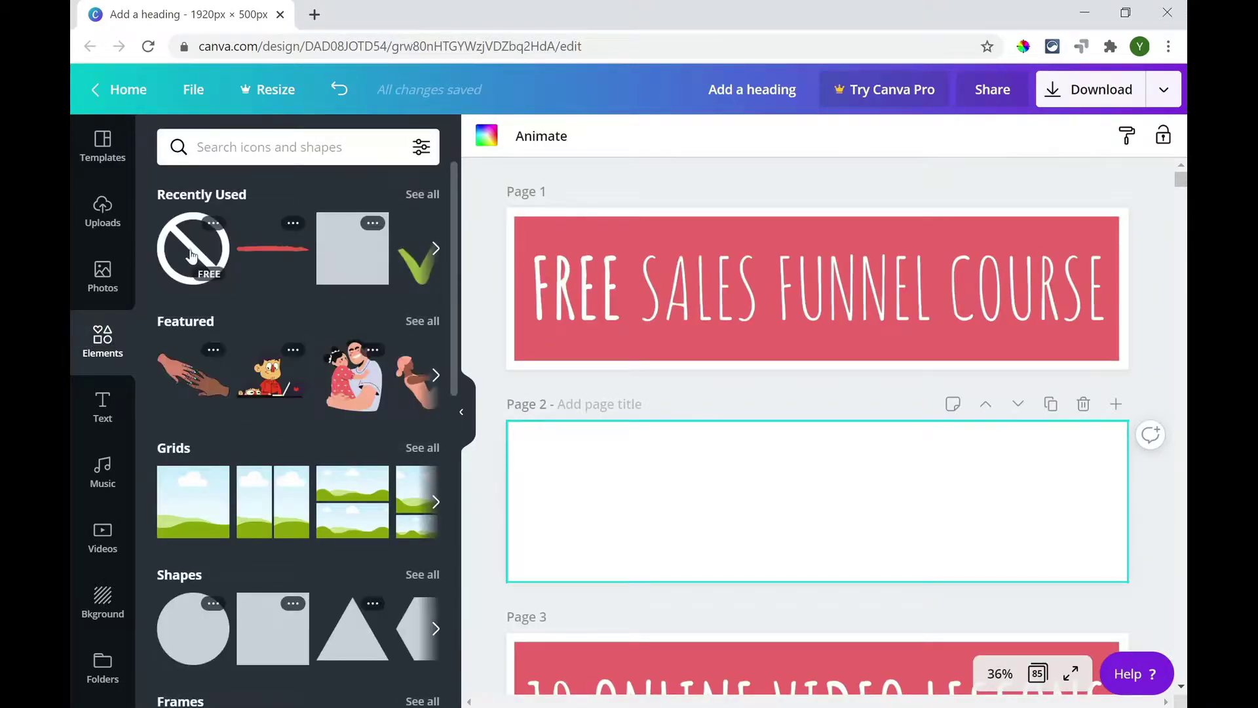
{"action": "left_click", "coordinate": [340, 257]}
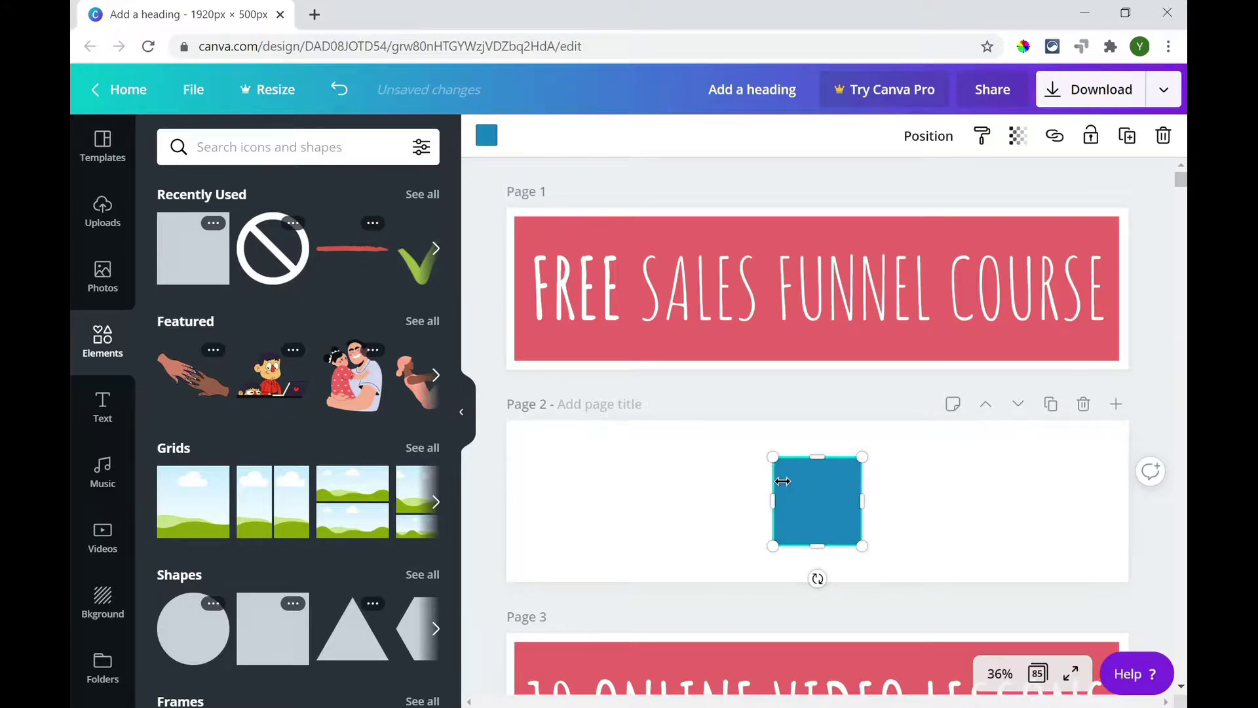
{"action": "left_click_drag", "start_coordinate": [777, 500], "coordinate": [523, 515]}
{"action": "left_click_drag", "start_coordinate": [692, 457], "coordinate": [692, 435]}
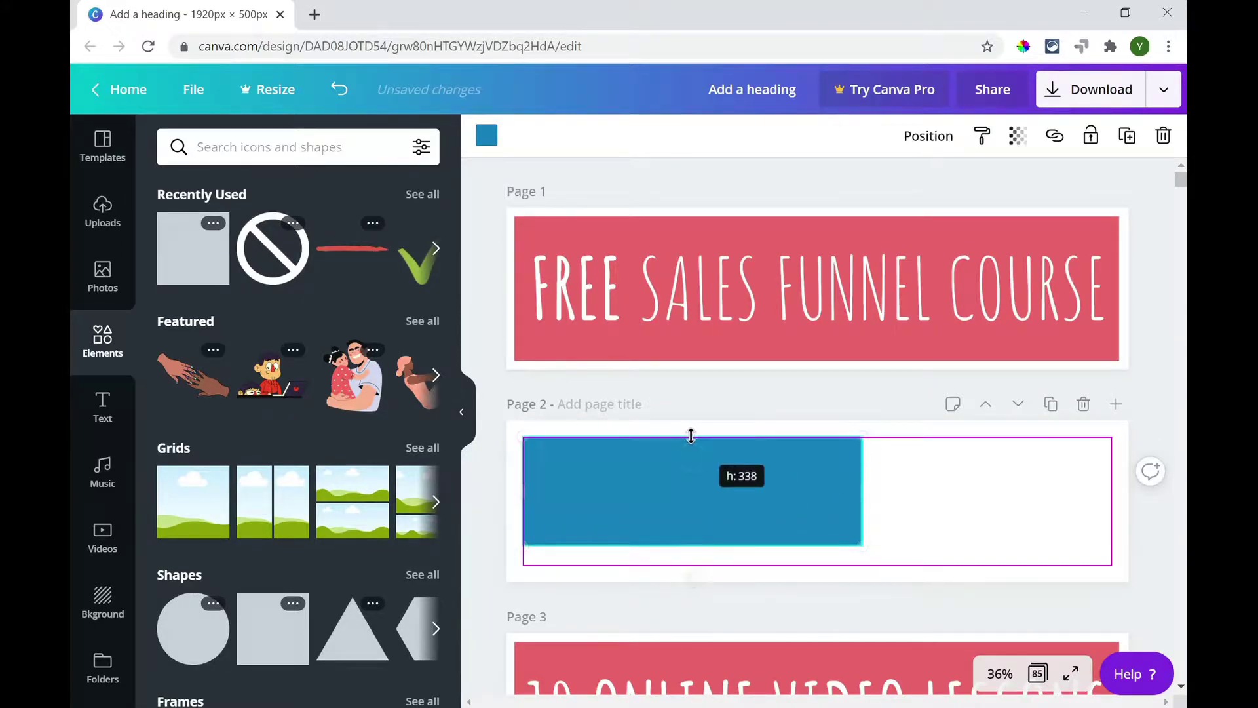
{"action": "left_click_drag", "start_coordinate": [954, 476], "coordinate": [1112, 496]}
{"action": "mouse_move", "coordinate": [823, 545]}
{"action": "left_mouse_down"}
{"action": "mouse_move", "coordinate": [831, 576]}
{"action": "mouse_move", "coordinate": [823, 566]}
{"action": "left_mouse_up"}
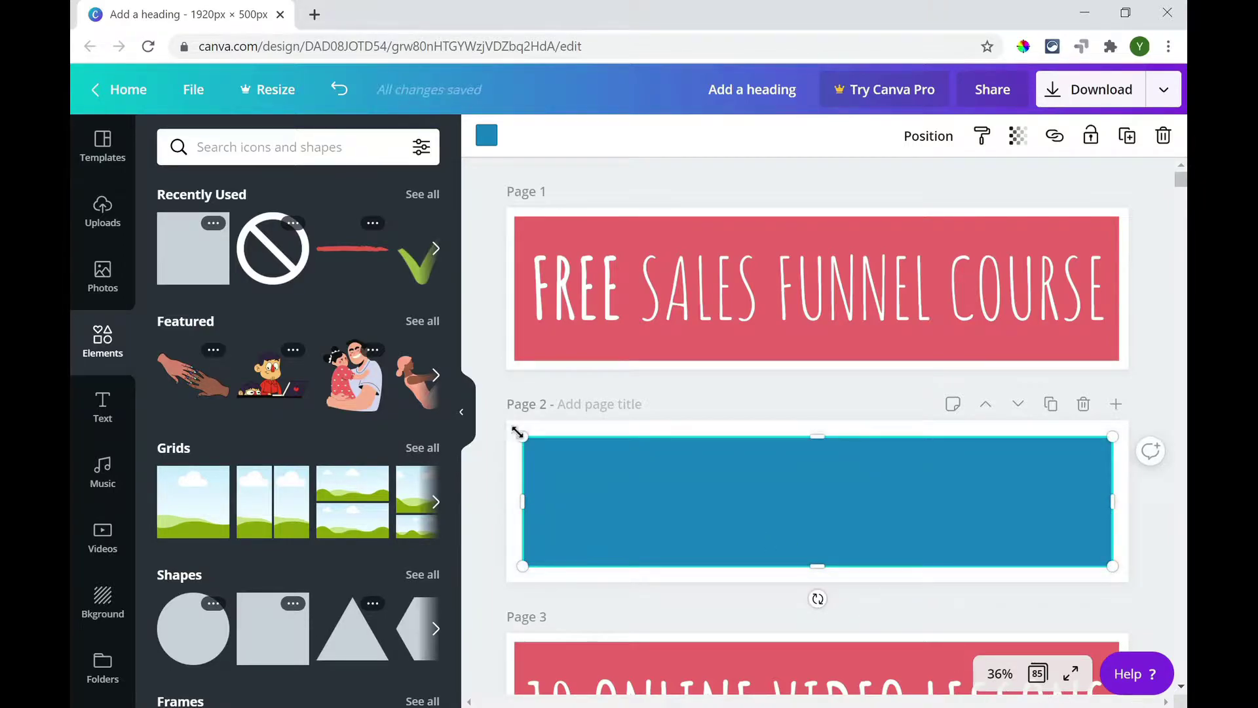
- Extend the blue rectangle's left edge on page 2 at 100% zoom to line up with the red banner on page 1
{"action": "left_click", "coordinate": [462, 411]}
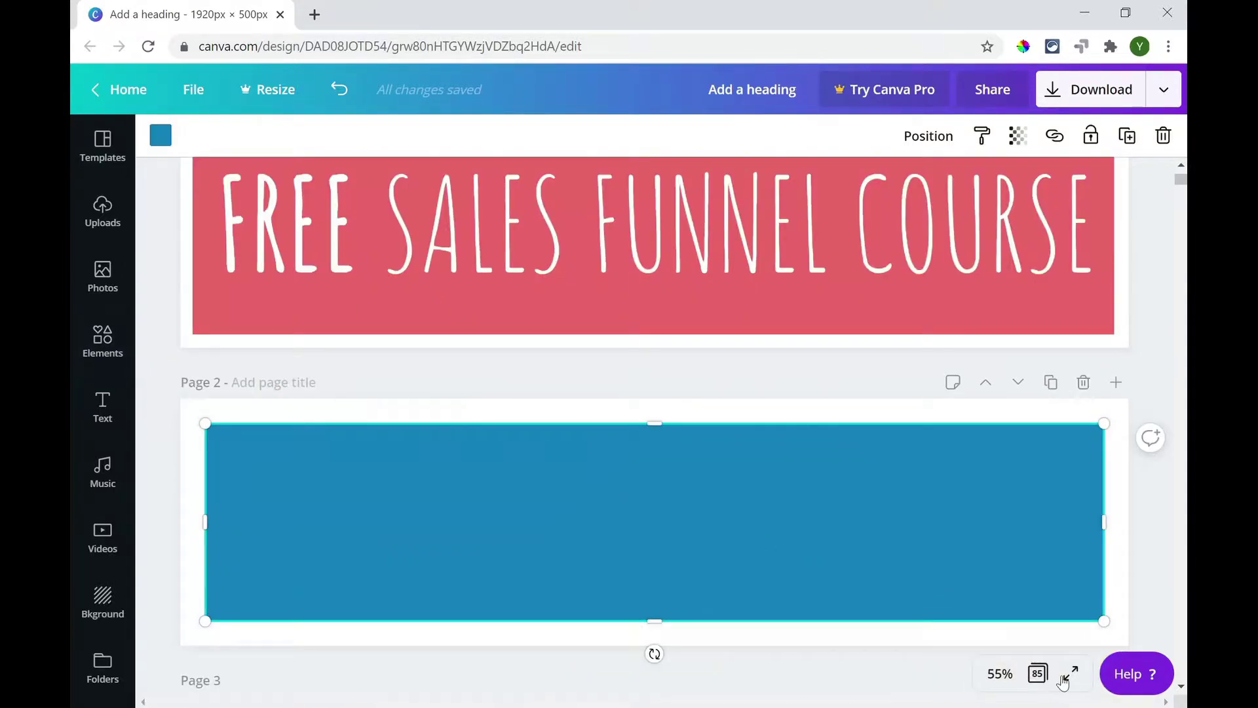
{"action": "left_click", "coordinate": [1001, 675]}
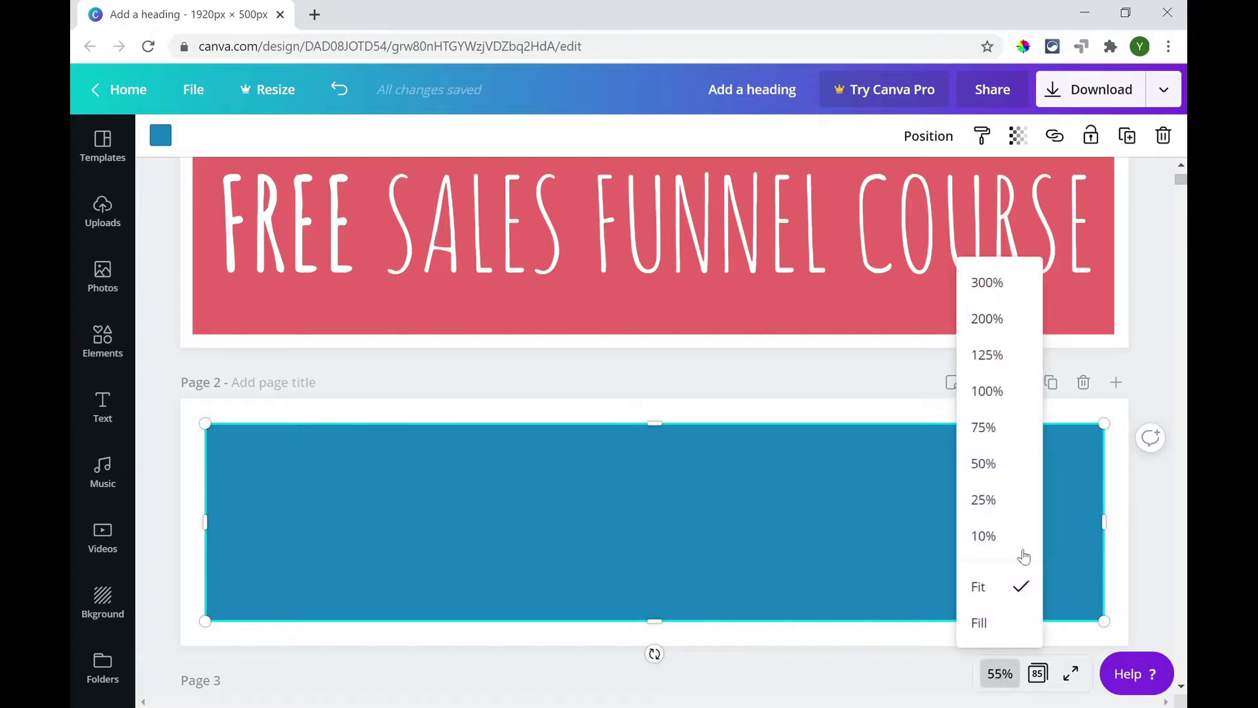
{"action": "left_click", "coordinate": [986, 392]}
{"action": "scroll", "coordinate": [668, 450], "scroll_direction": "up", "scroll_amount": 3}
{"action": "scroll", "coordinate": [682, 517], "scroll_direction": "down", "scroll_amount": 7}
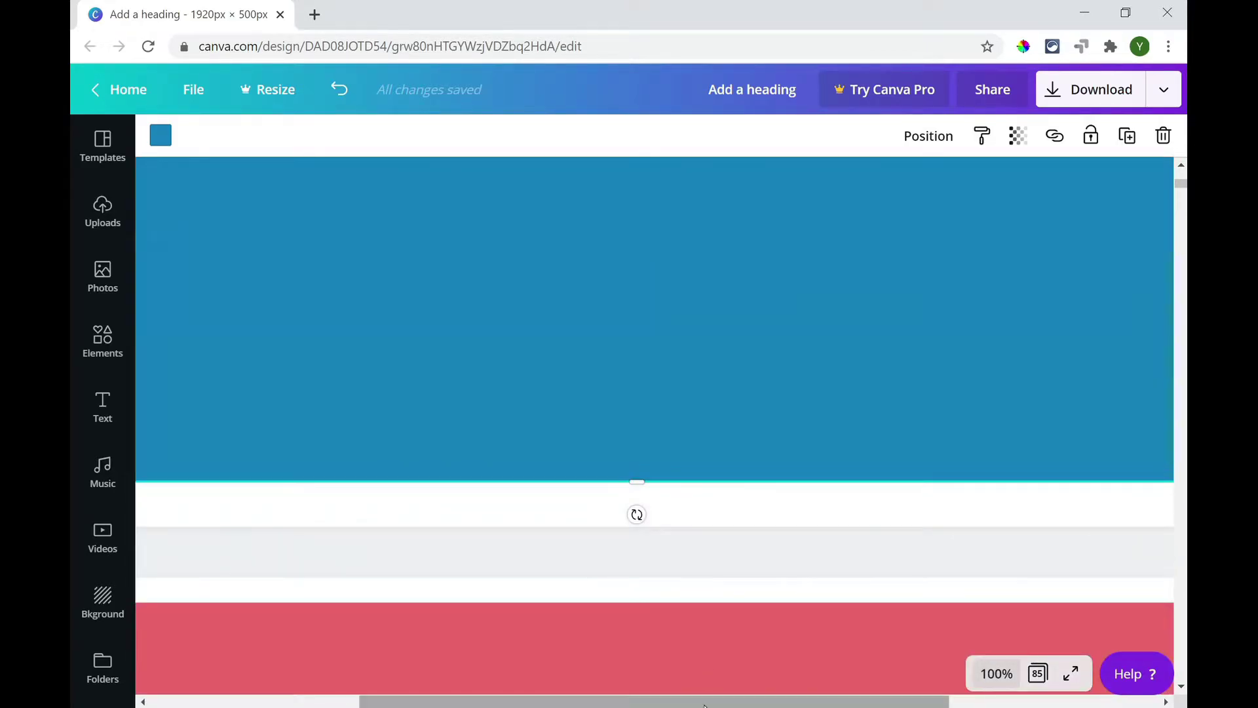
{"action": "left_click_drag", "start_coordinate": [704, 705], "coordinate": [457, 692]}
{"action": "scroll", "coordinate": [431, 632], "scroll_direction": "up", "scroll_amount": 5}
{"action": "scroll", "coordinate": [436, 629], "scroll_direction": "down", "scroll_amount": 3}
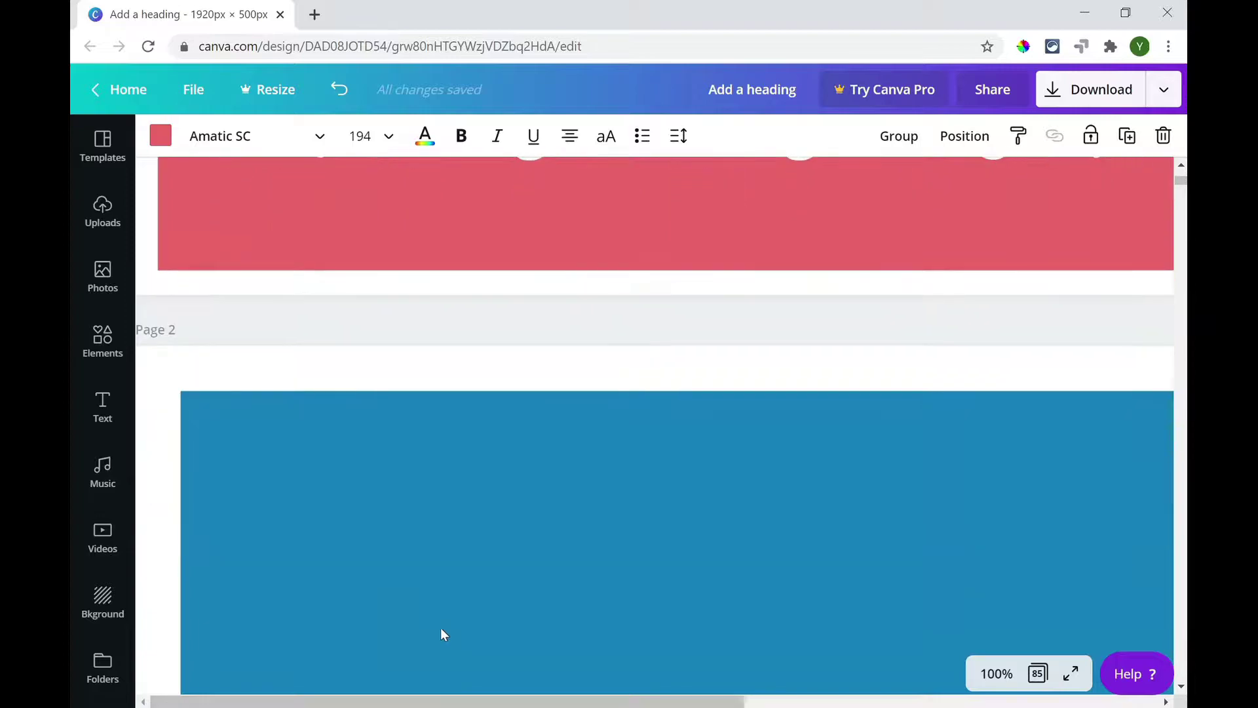
{"action": "left_click", "coordinate": [208, 557]}
{"action": "left_click_drag", "start_coordinate": [178, 574], "coordinate": [159, 576]}
- Extend the blue rectangle's right and top edges on page 2 to match the red banner's margins, and fit the page to the view
{"action": "scroll", "coordinate": [993, 357], "scroll_direction": "right", "scroll_amount": 5}
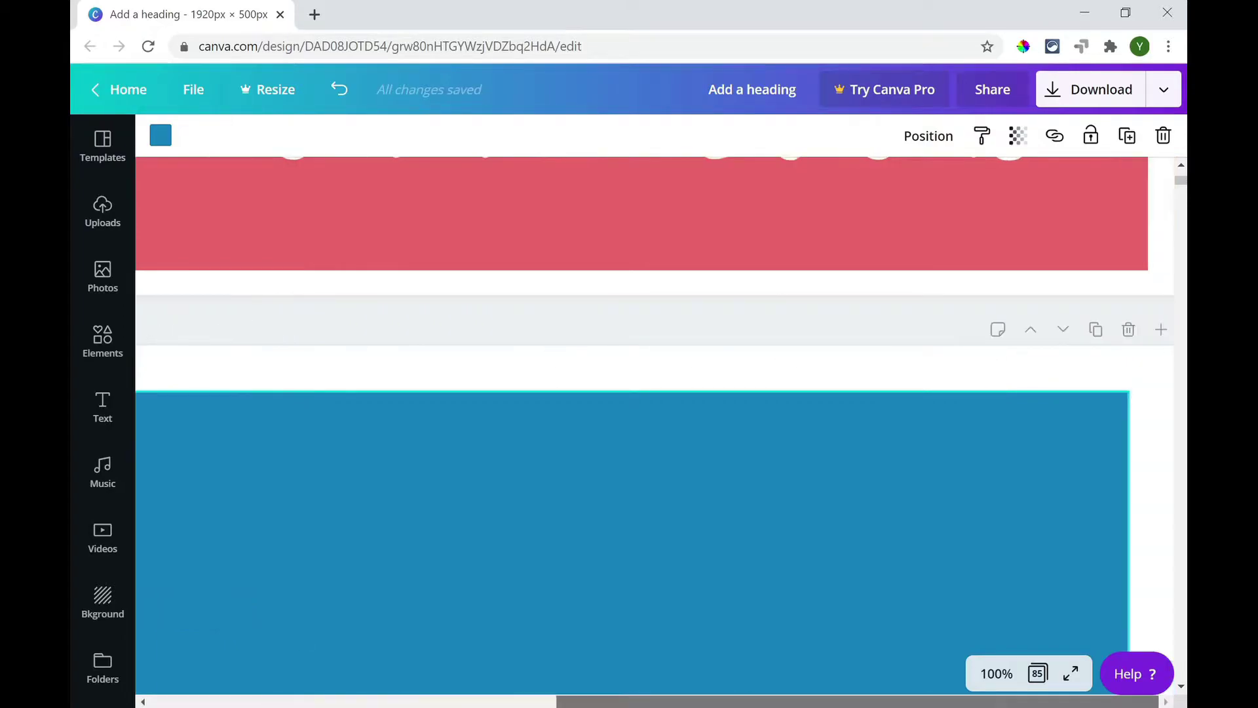
{"action": "left_click_drag", "start_coordinate": [1138, 570], "coordinate": [1154, 576]}
{"action": "scroll", "coordinate": [1000, 560], "scroll_direction": "up", "scroll_amount": 4}
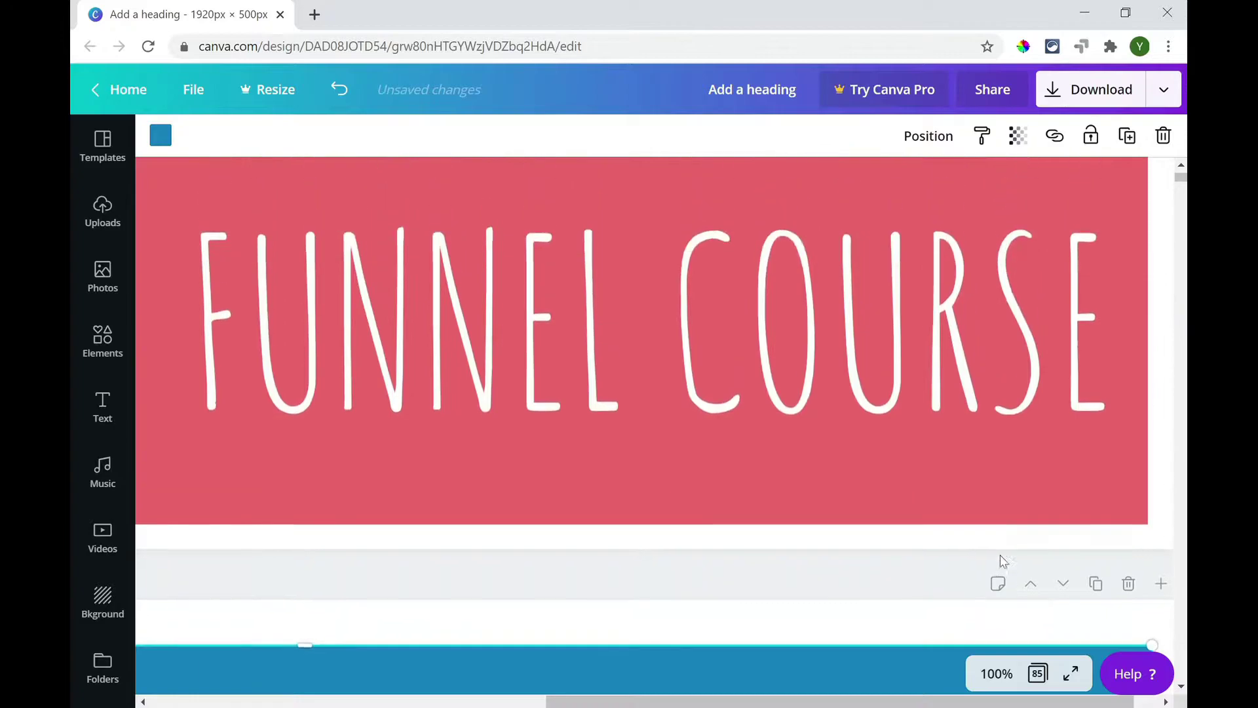
{"action": "left_click_drag", "start_coordinate": [308, 660], "coordinate": [308, 646]}
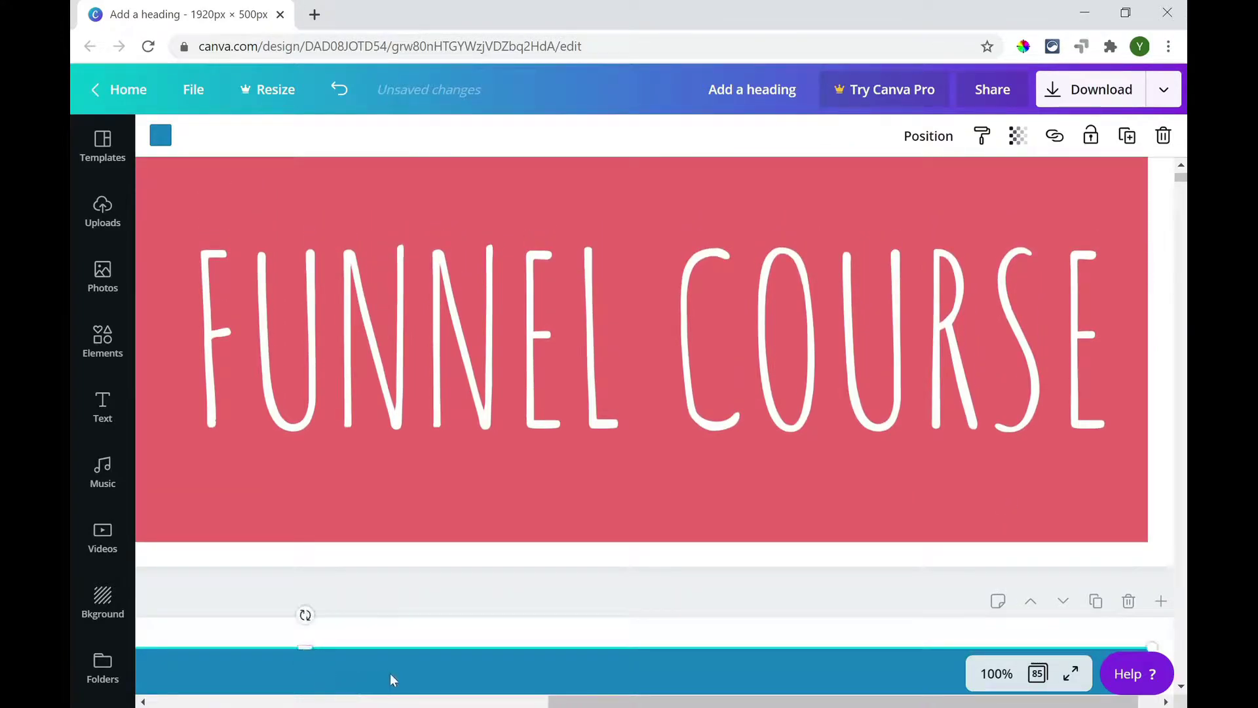
{"action": "left_click", "coordinate": [995, 673]}
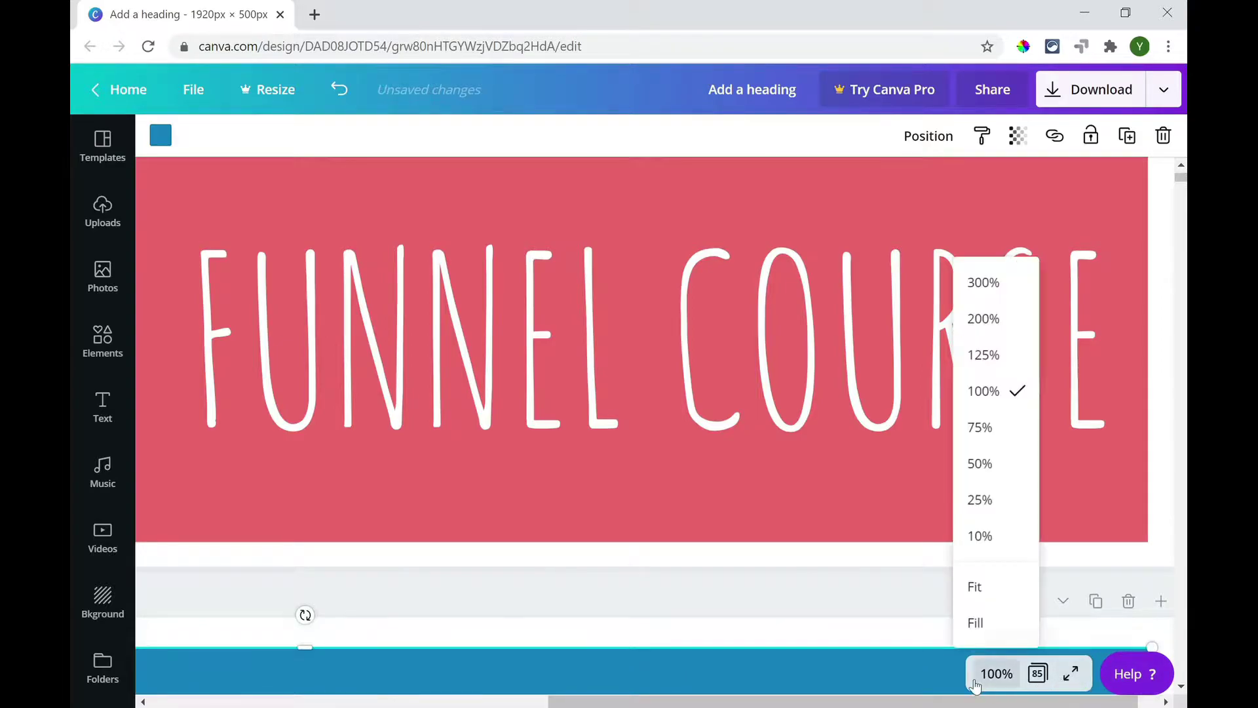
{"action": "left_click", "coordinate": [979, 587]}
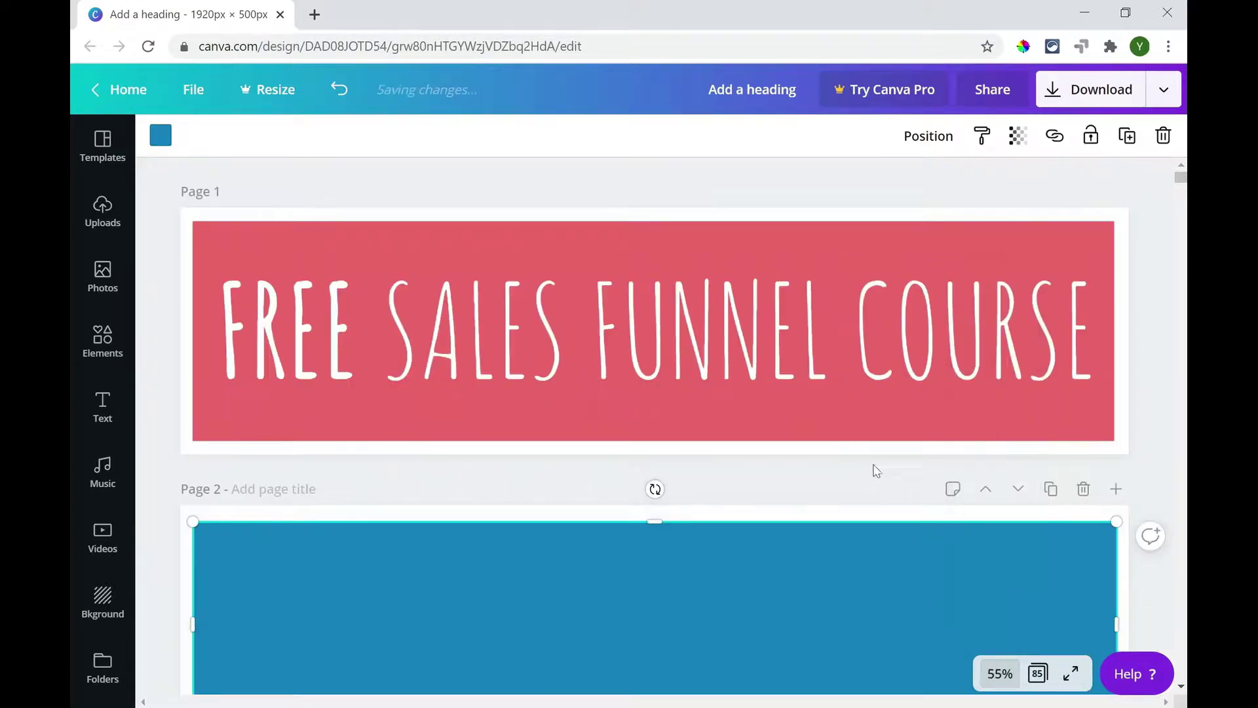
- Replace the blue rectangle on page 2 with a copy of the red banner rectangle from page 1
{"action": "key", "text": "Tab"}
{"action": "key", "text": "shift+Tab"}
{"action": "key", "text": "Delete"}
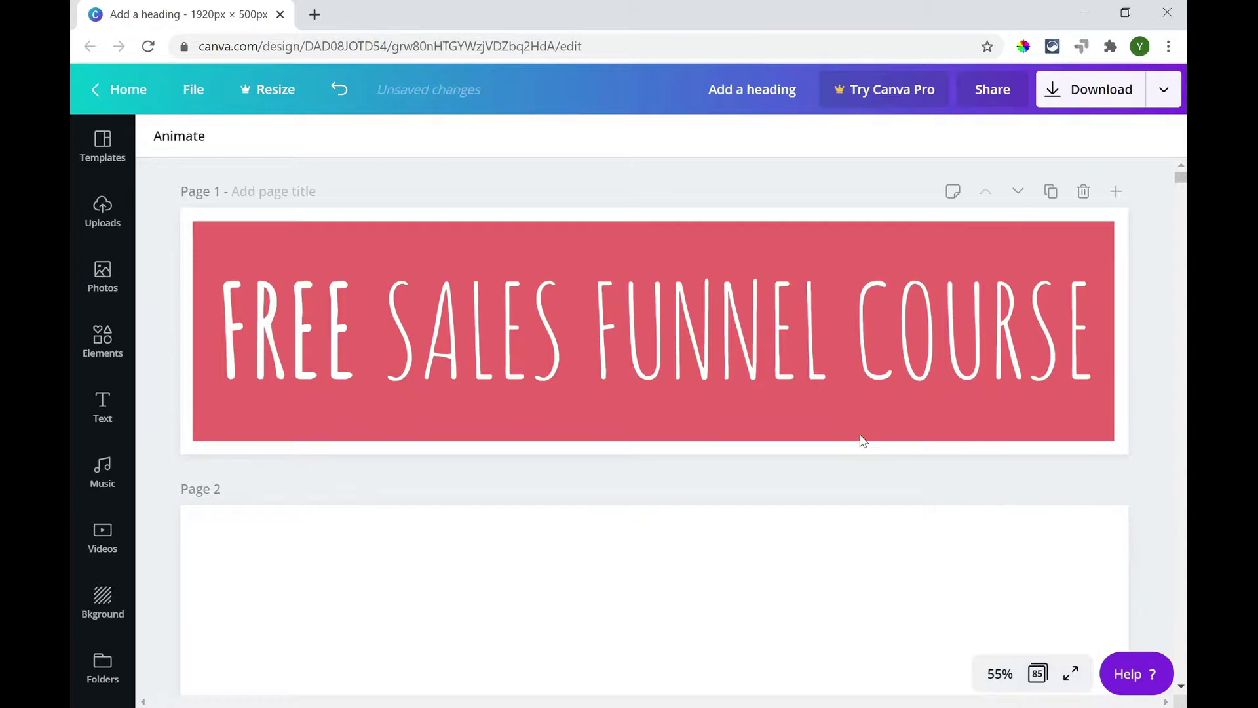
{"action": "left_click", "coordinate": [862, 435]}
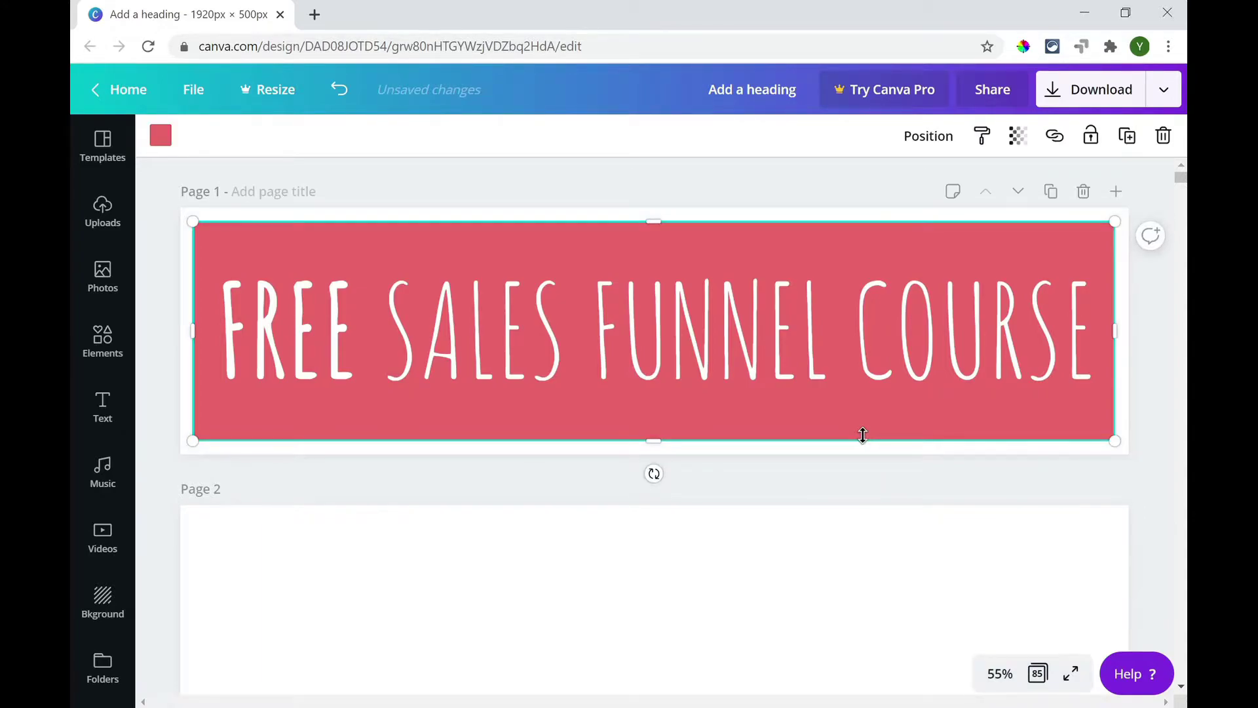
{"action": "key", "text": "ctrl+c"}
{"action": "scroll", "coordinate": [859, 466], "scroll_direction": "down", "scroll_amount": 2}
{"action": "left_click", "coordinate": [834, 511]}
{"action": "key", "text": "ctrl+v"}
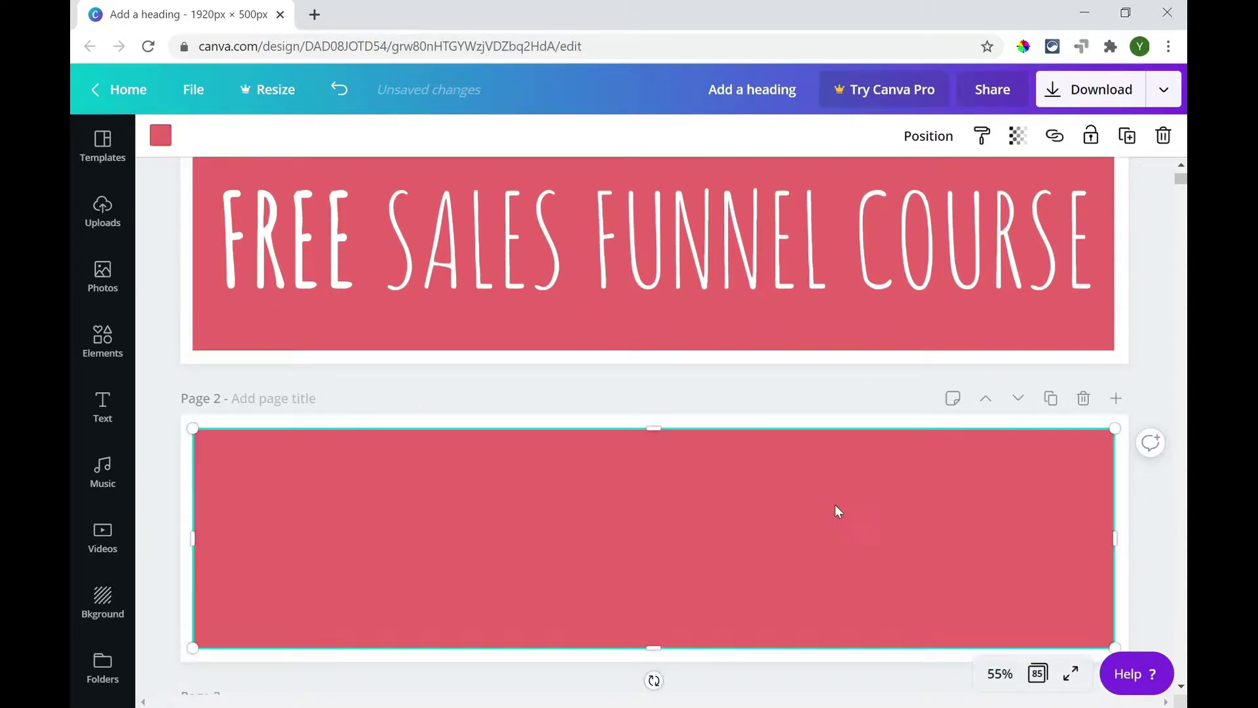
{"action": "left_click", "coordinate": [590, 395]}
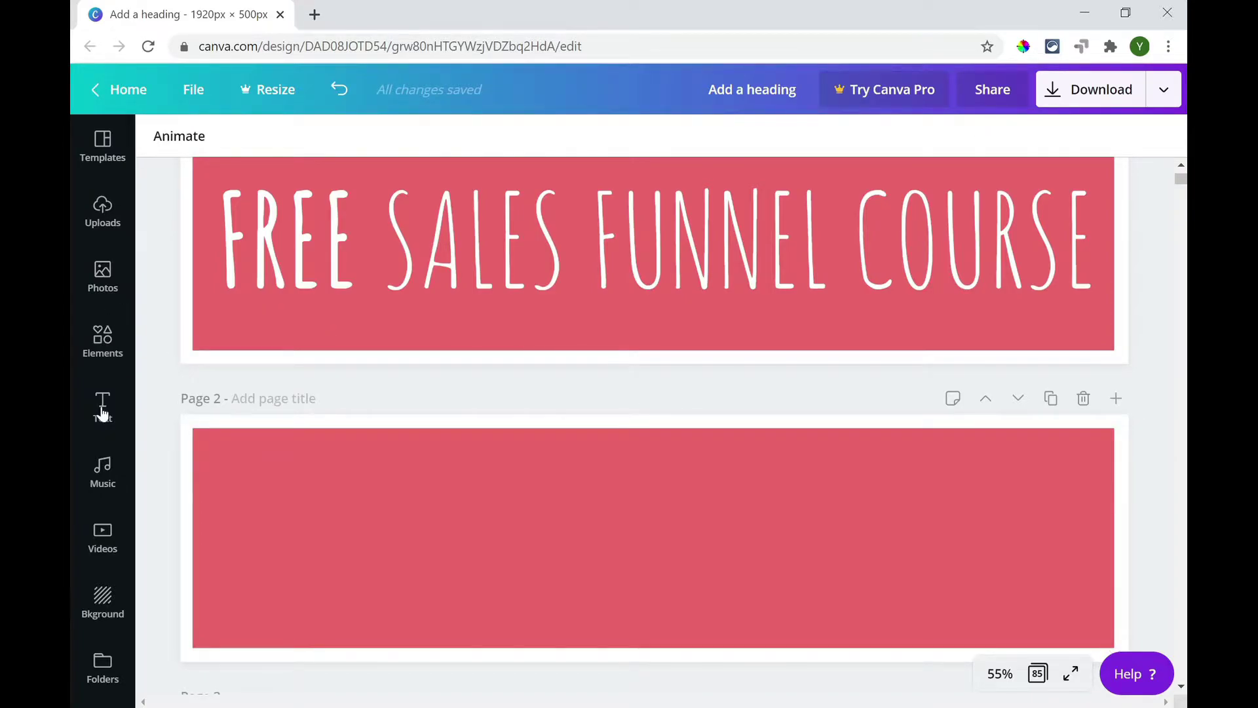
- Add a heading reading "Free sales funnel course" to the red banner on page 2
{"action": "left_click", "coordinate": [103, 407]}
{"action": "left_click", "coordinate": [381, 252]}
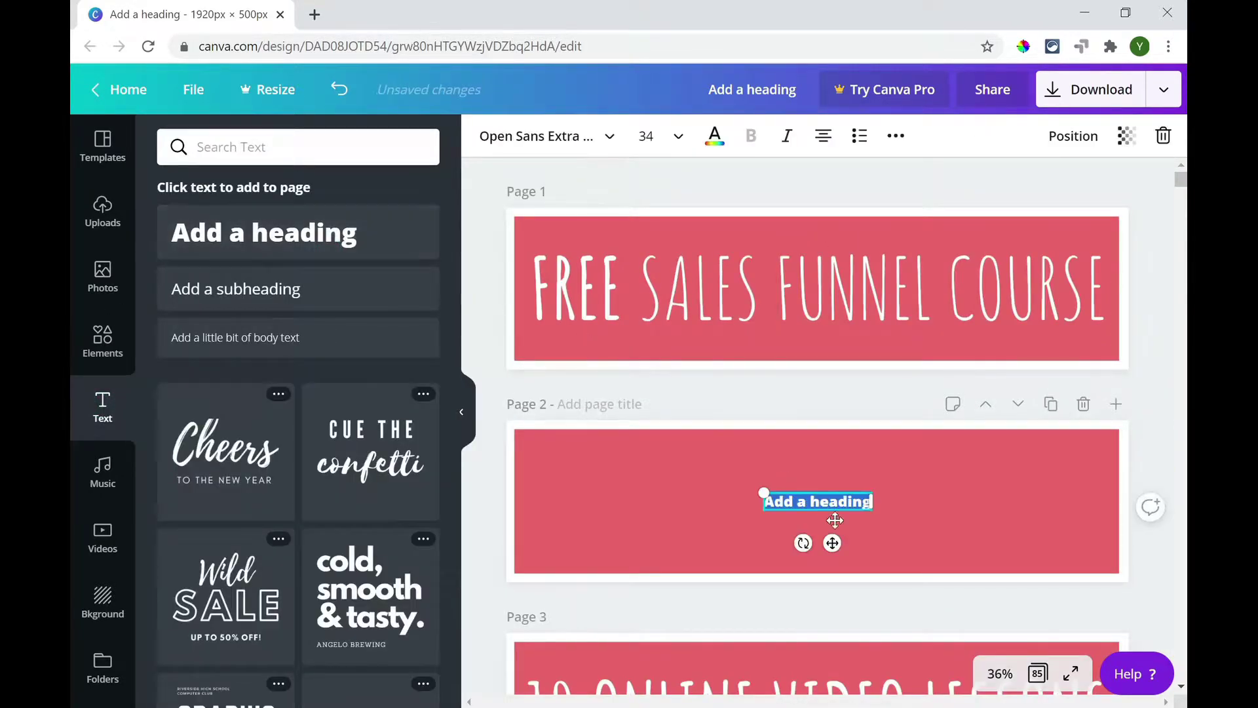
{"action": "type", "text": "Free"}
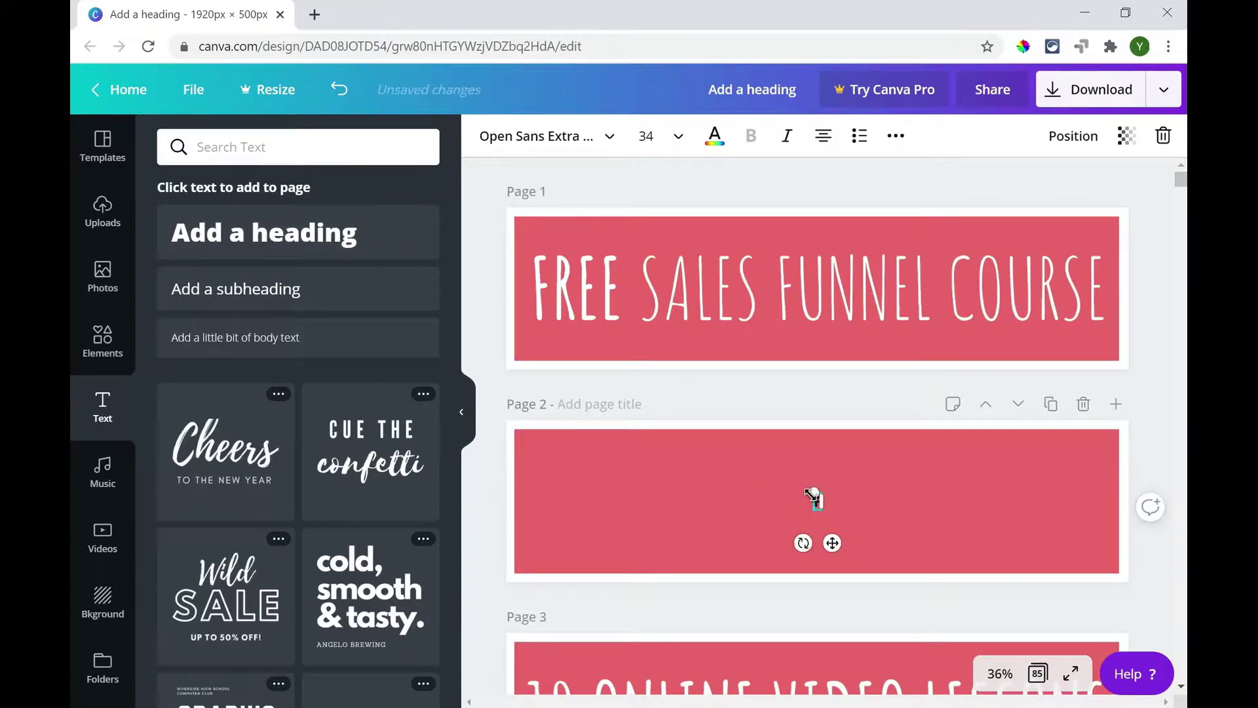
{"action": "type", "text": " sa"}
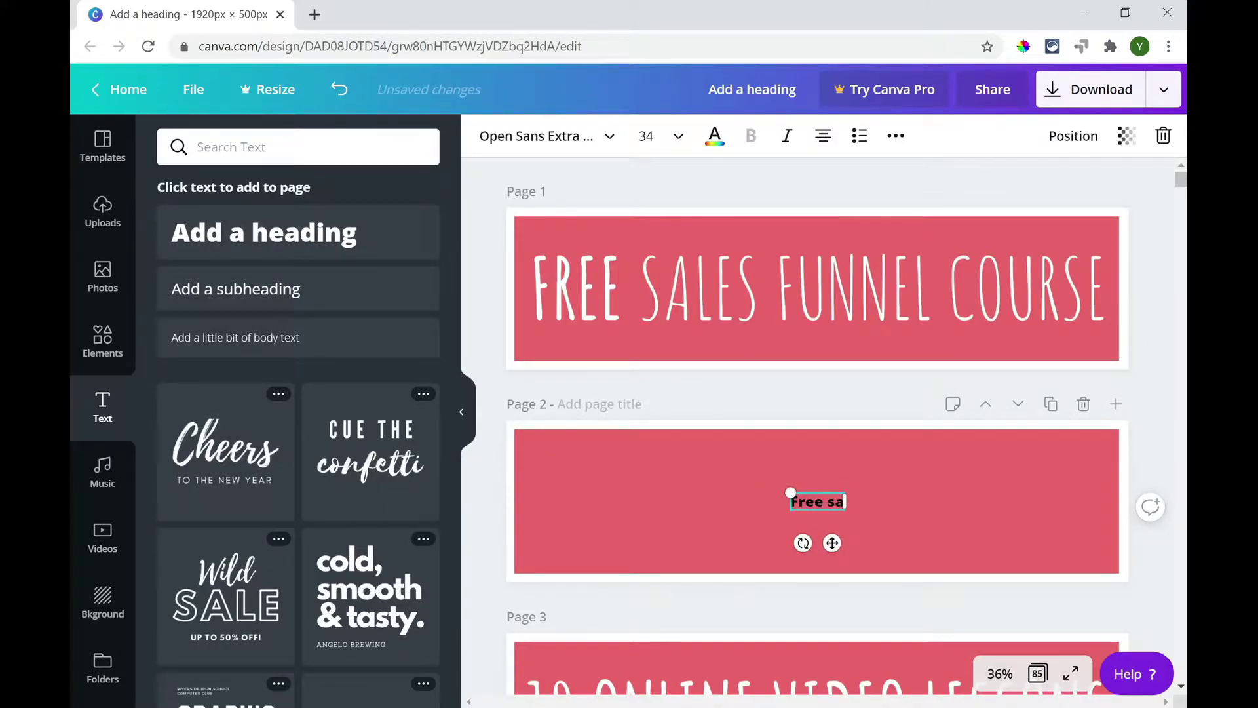
{"action": "type", "text": "les funnel"}
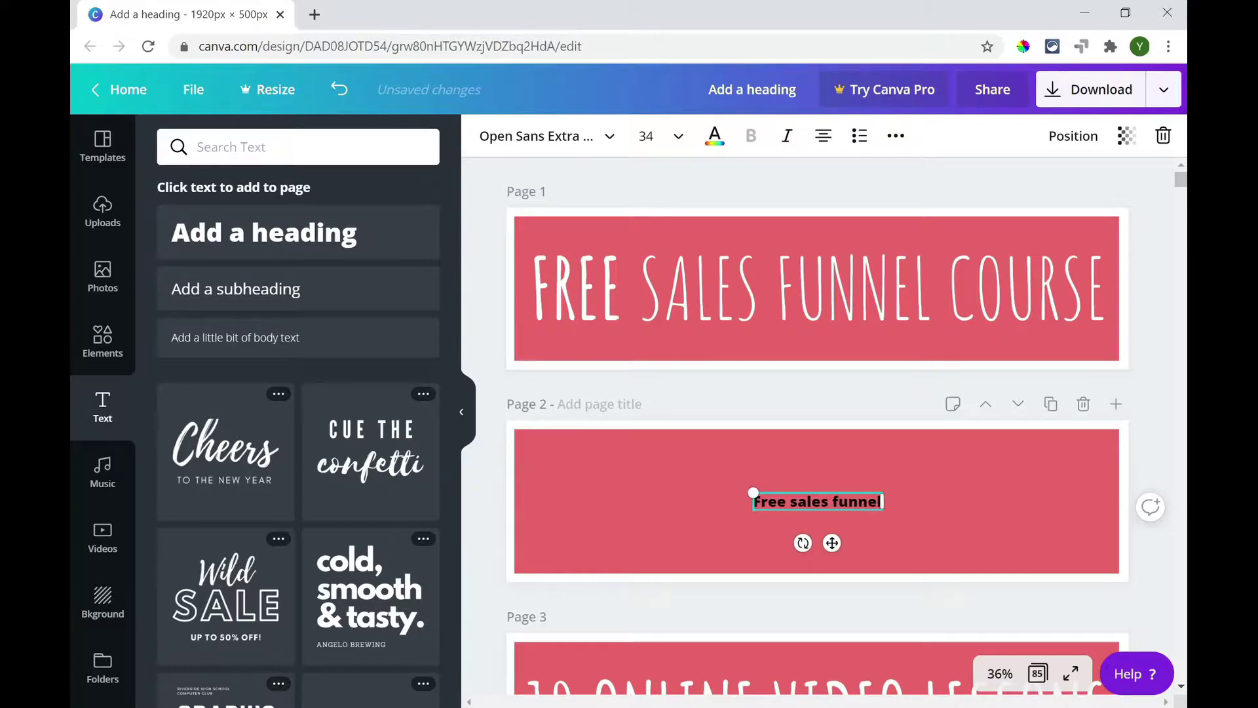
{"action": "type", "text": " course"}
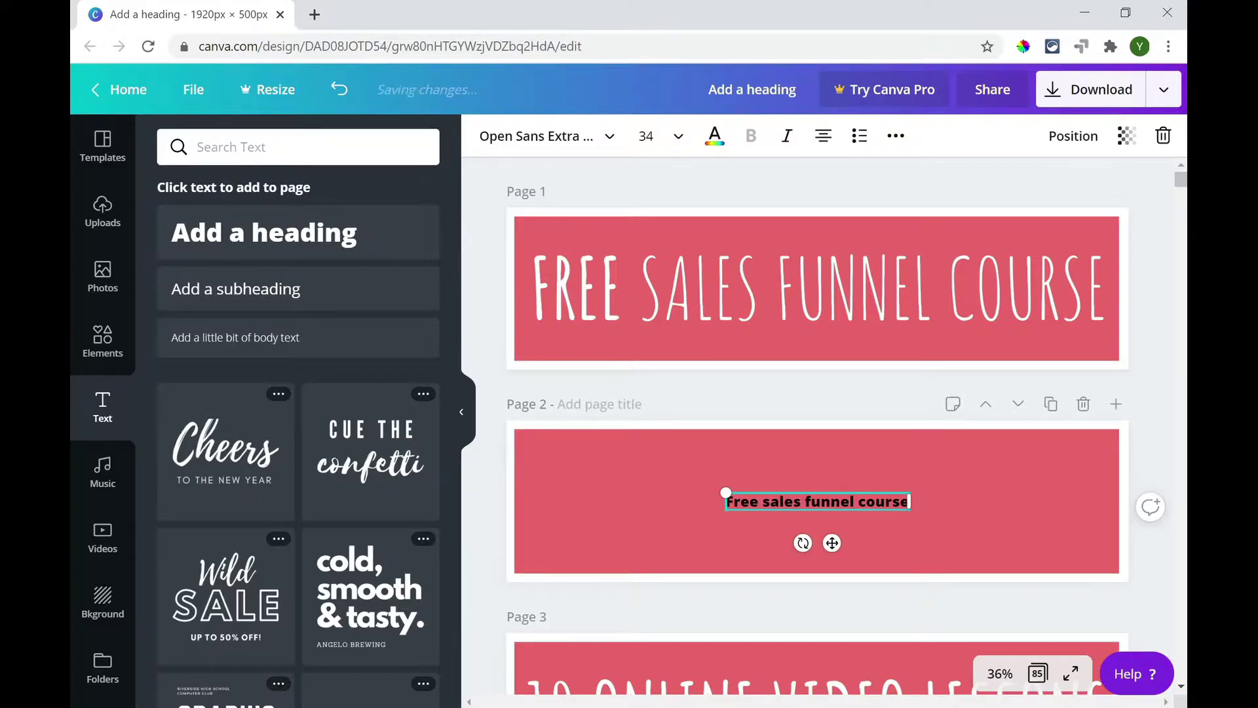
- Set the page 2 heading's text colour to white and its font to Amatic SC
{"action": "left_click", "coordinate": [713, 145]}
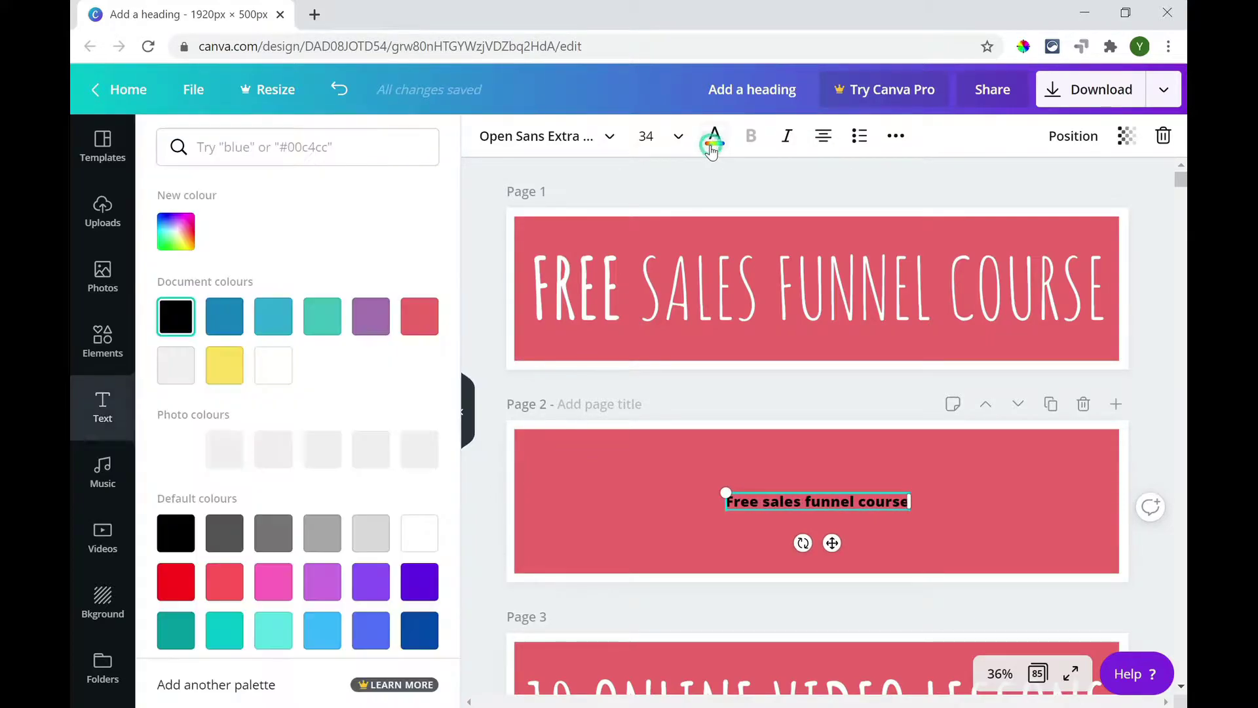
{"action": "left_click", "coordinate": [274, 365]}
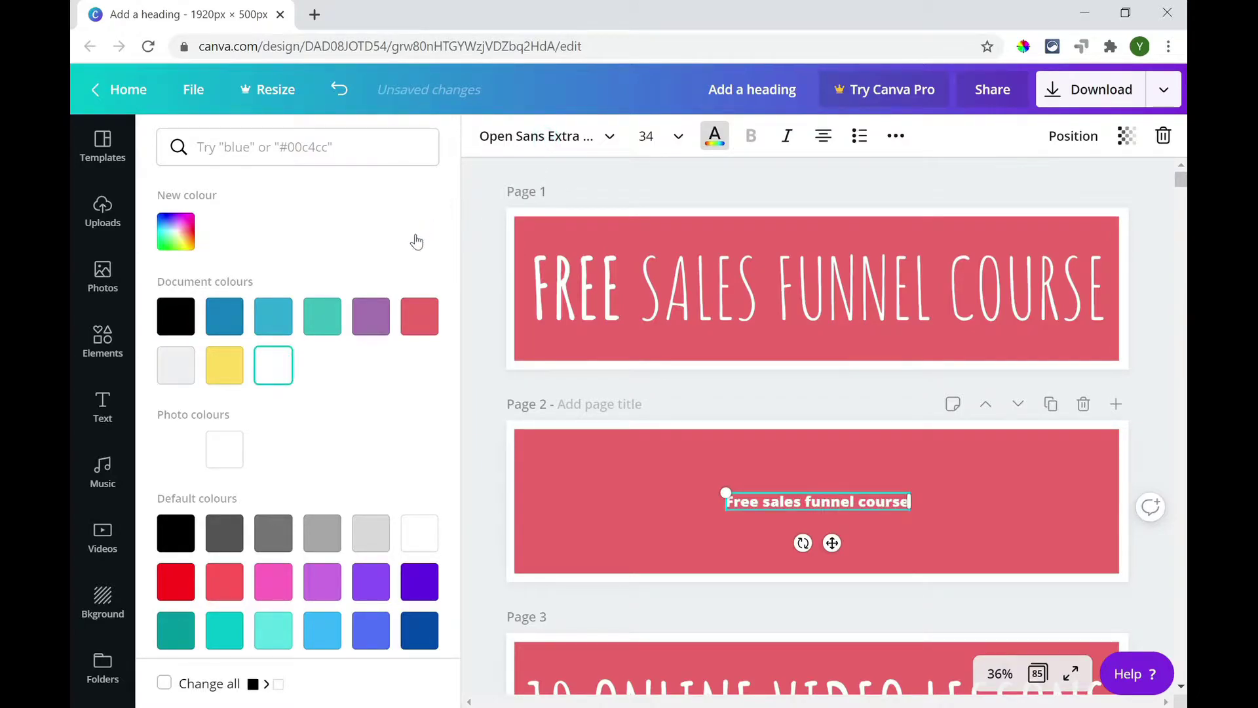
{"action": "left_click", "coordinate": [544, 136]}
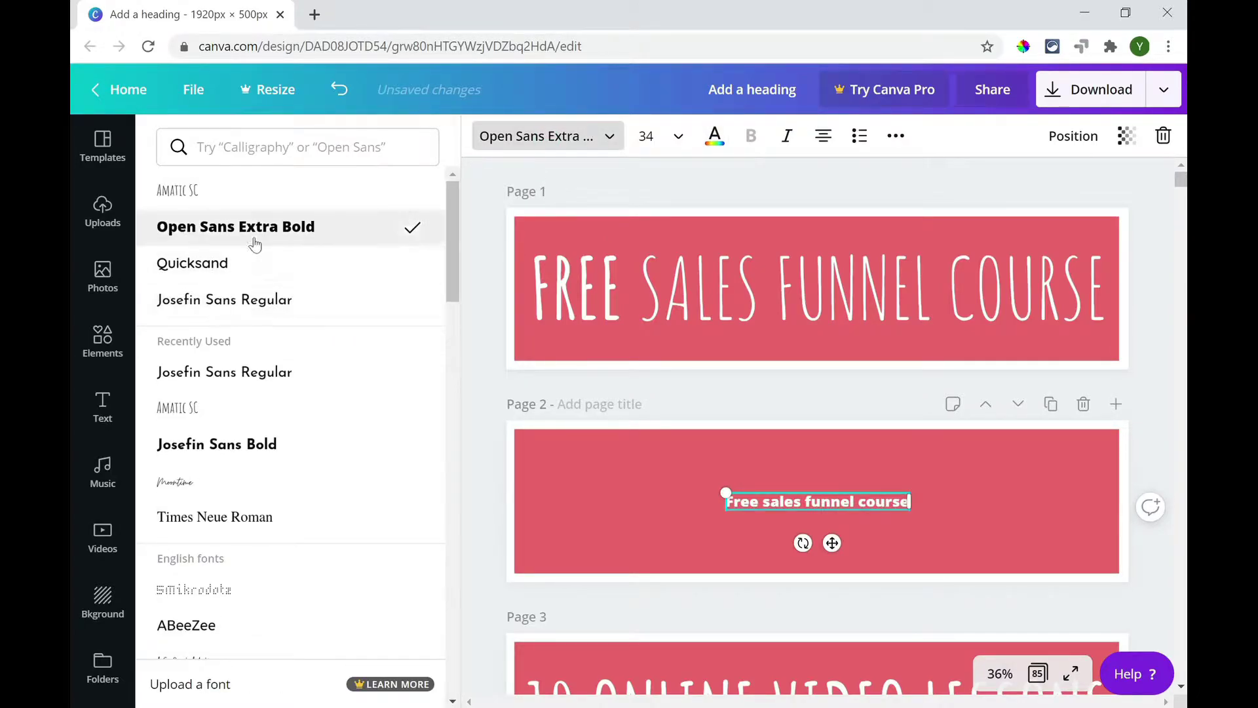
{"action": "left_click", "coordinate": [226, 193]}
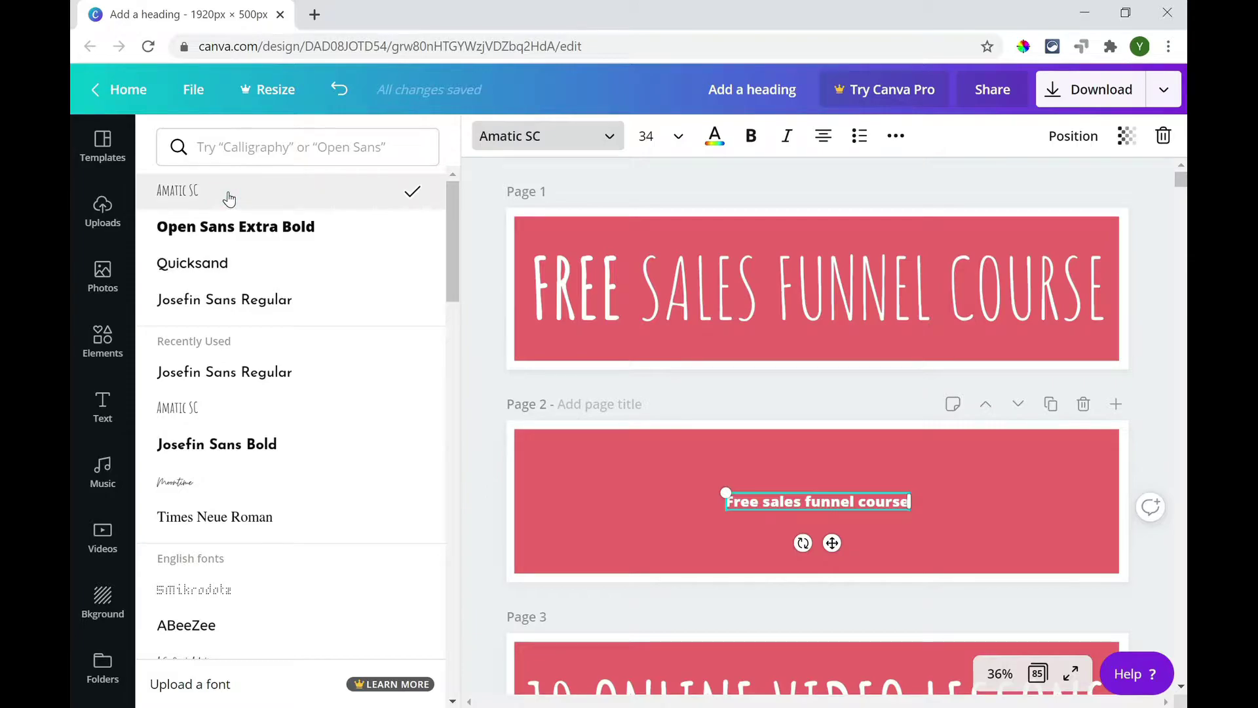
{"action": "left_click", "coordinate": [236, 226]}
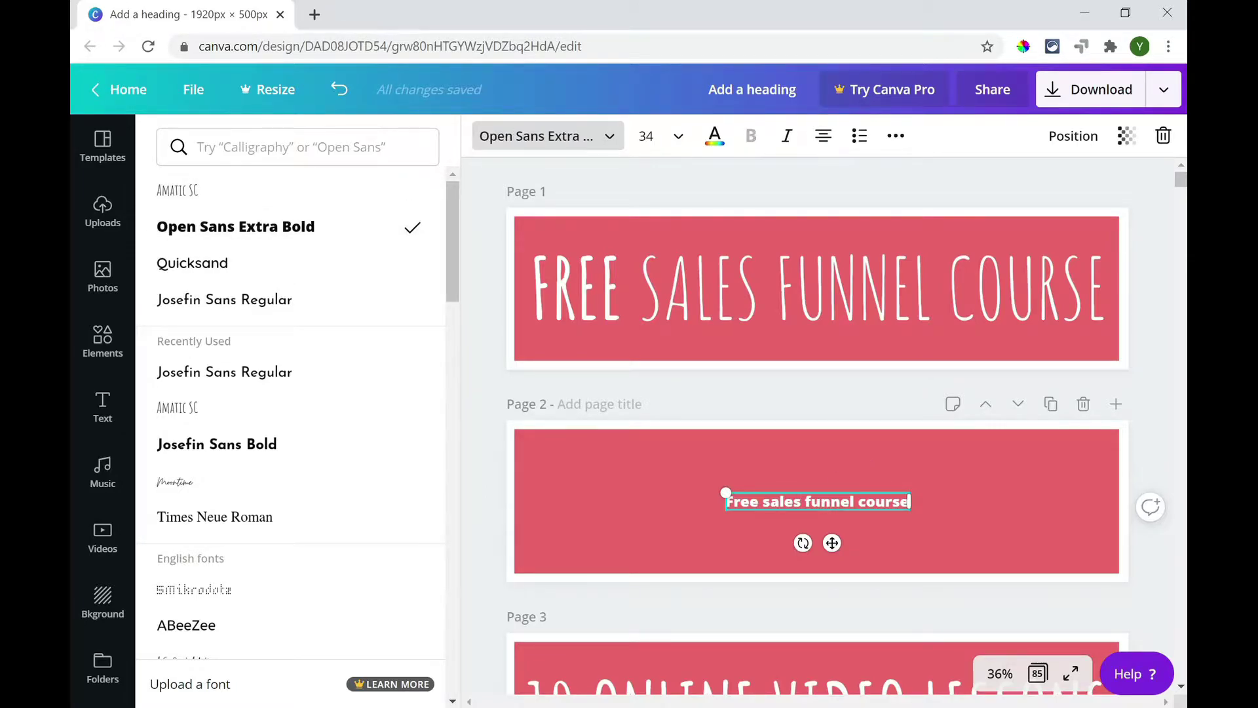
{"action": "left_click", "coordinate": [271, 196]}
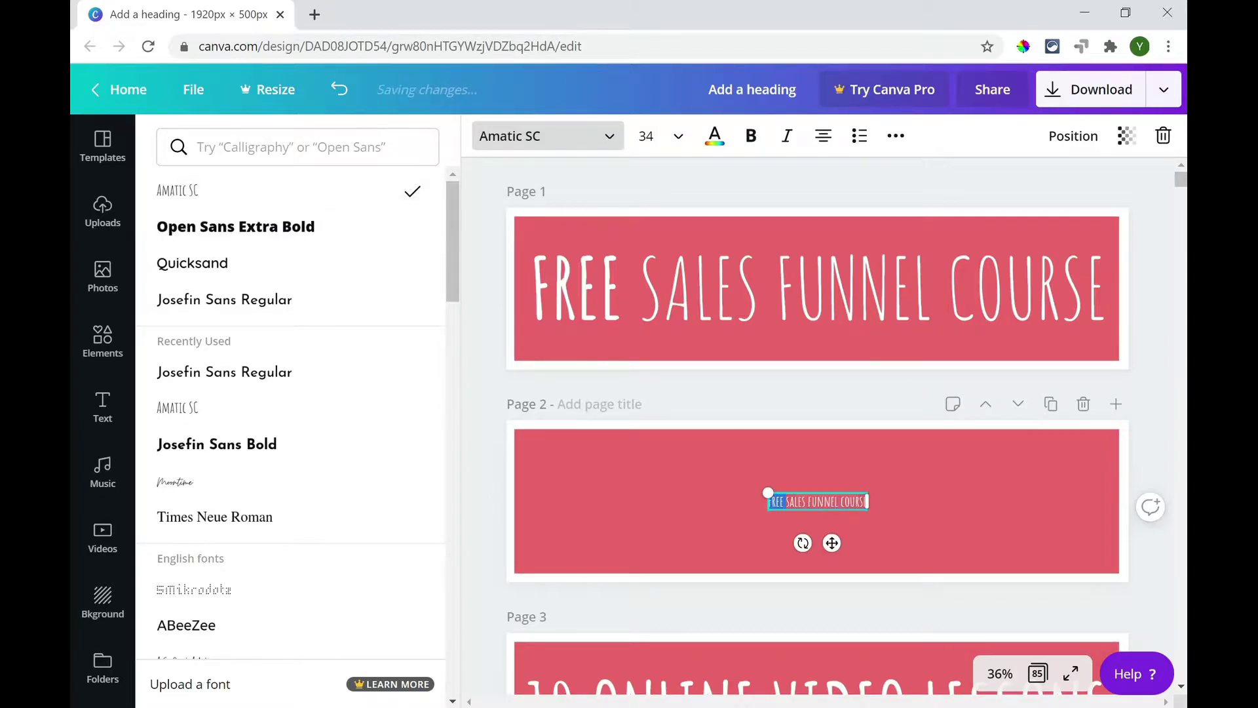
- Make the word "Free" bold and widen the page 2 text box so the heading fits on one line
{"action": "key", "text": "ctrl+b"}
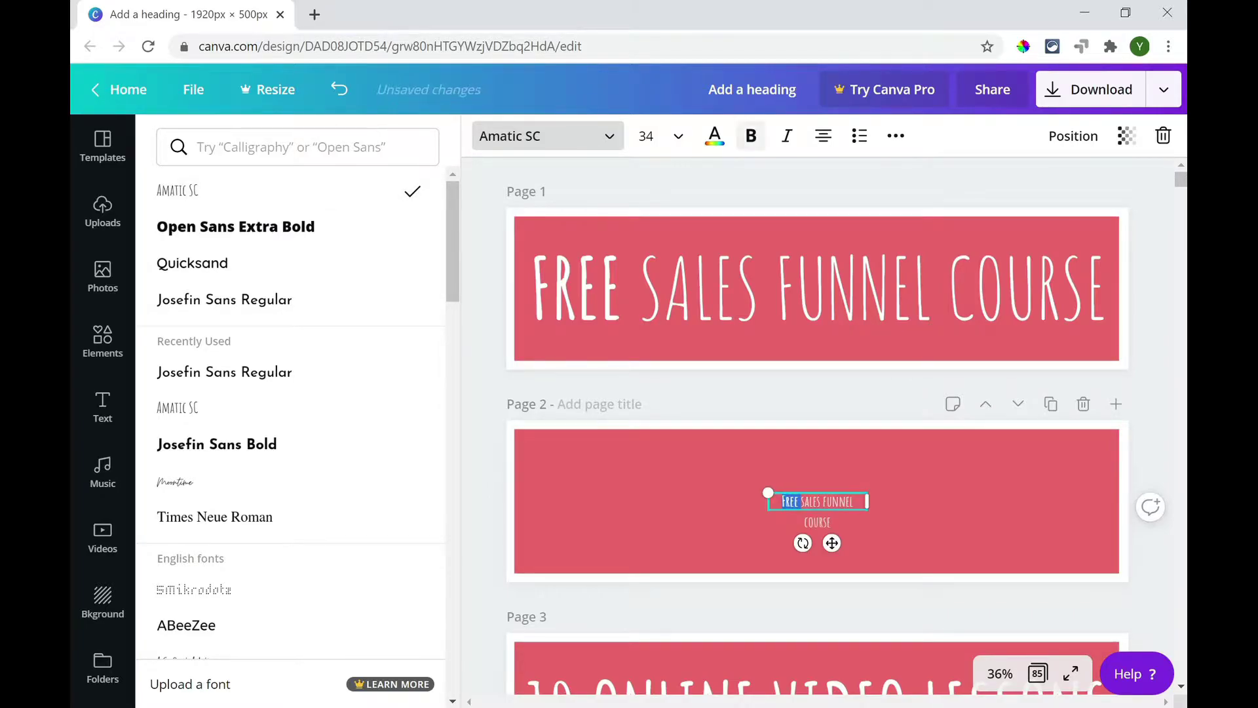
{"action": "key", "text": "Escape"}
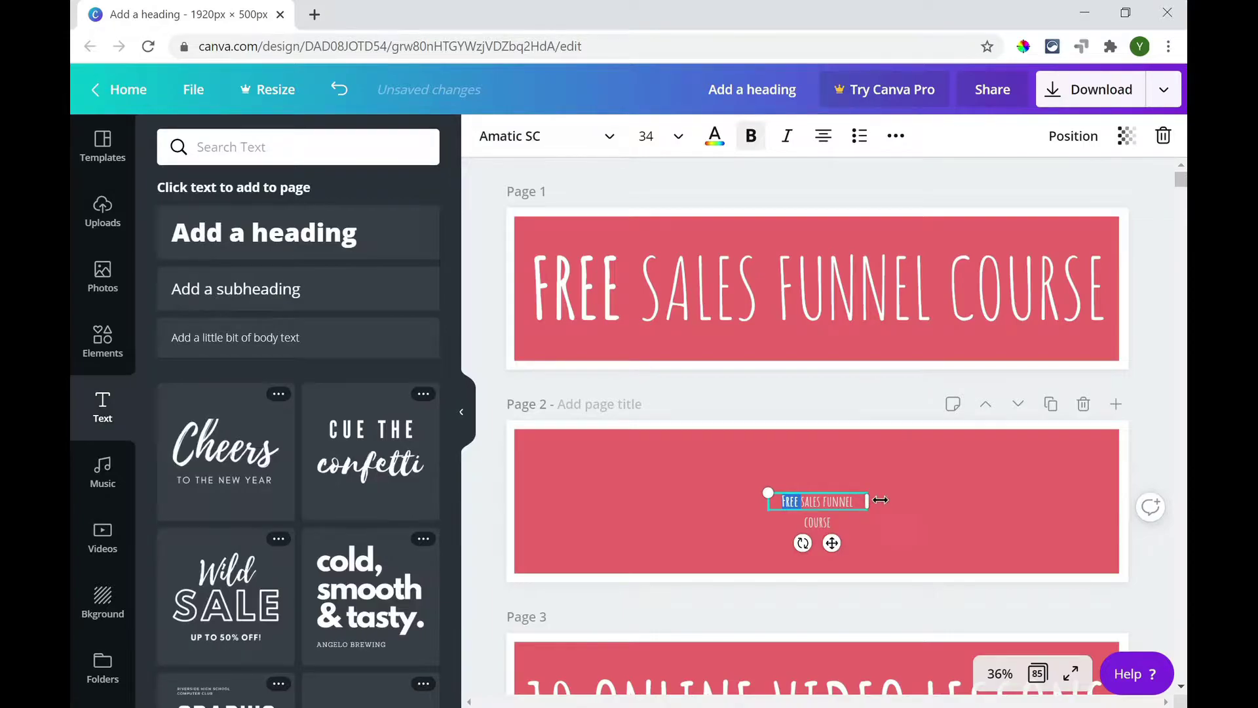
{"action": "left_click_drag", "start_coordinate": [898, 503], "coordinate": [893, 501]}
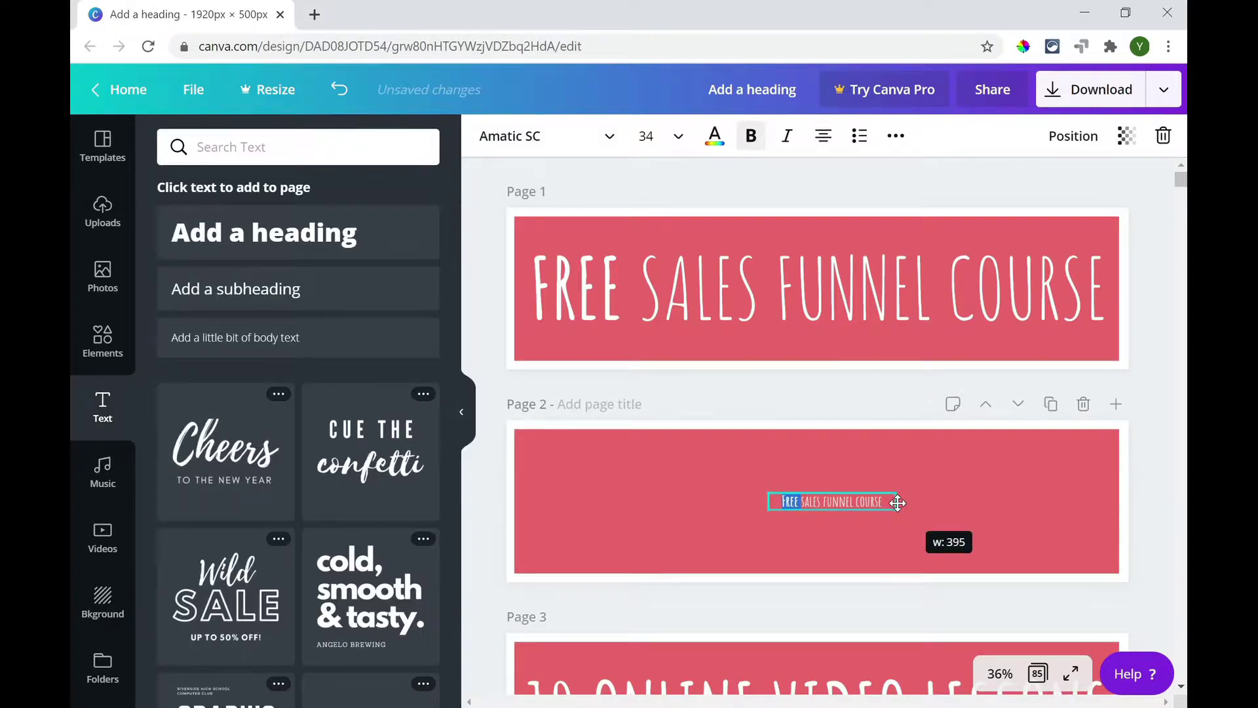
{"action": "left_click", "coordinate": [857, 387]}
- Enlarge the page 2 heading to a font size of about 189 and centre it so it spans the red banner like page 1
{"action": "left_click", "coordinate": [810, 293]}
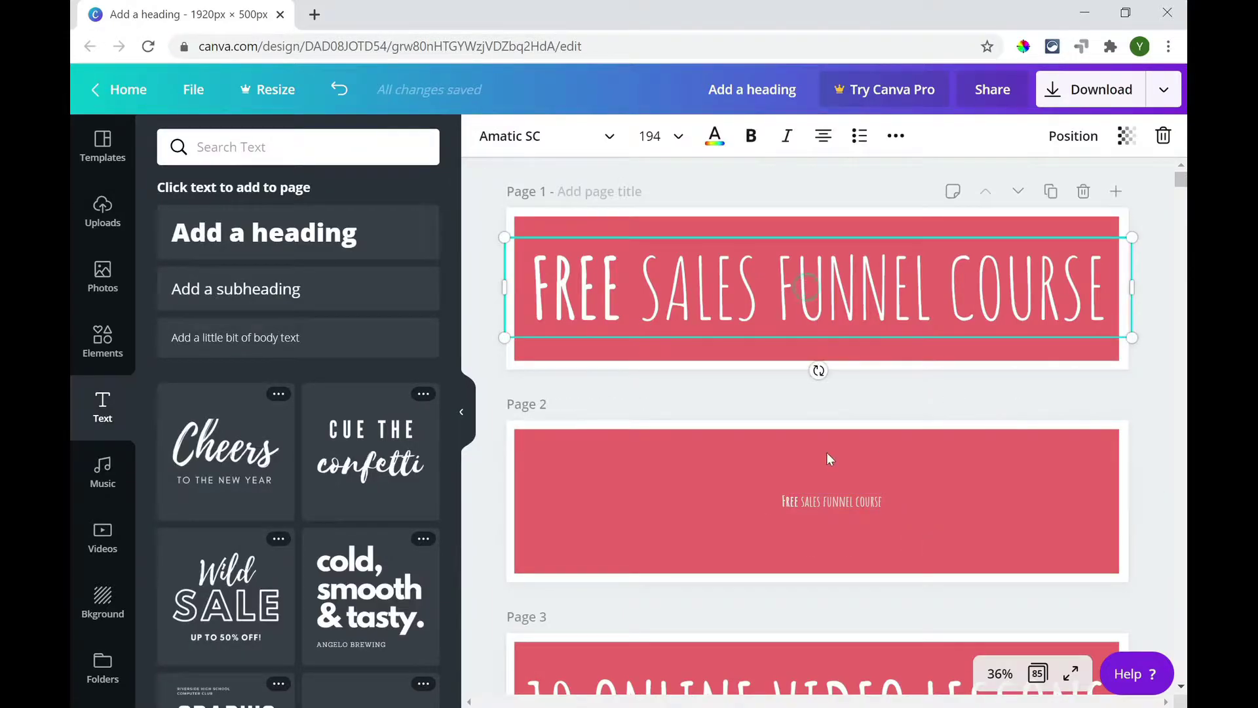
{"action": "left_click", "coordinate": [850, 508]}
{"action": "left_click_drag", "start_coordinate": [850, 508], "coordinate": [676, 472]}
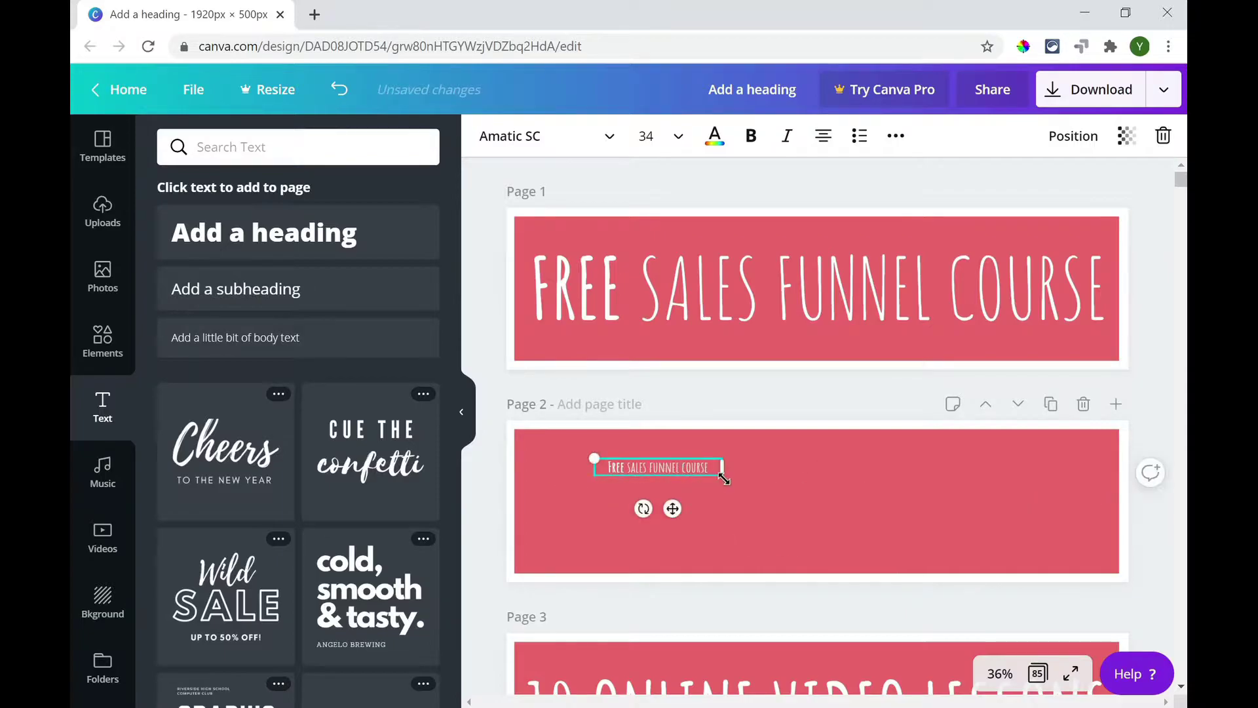
{"action": "left_click_drag", "start_coordinate": [759, 501], "coordinate": [1072, 603]}
{"action": "left_click_drag", "start_coordinate": [594, 525], "coordinate": [473, 609]}
{"action": "left_click_drag", "start_coordinate": [1120, 572], "coordinate": [1170, 613]}
{"action": "left_click_drag", "start_coordinate": [1027, 518], "coordinate": [1026, 514]}
{"action": "left_click", "coordinate": [901, 412]}
{"action": "left_click", "coordinate": [911, 525]}
{"action": "left_click_drag", "start_coordinate": [911, 524], "coordinate": [910, 520]}
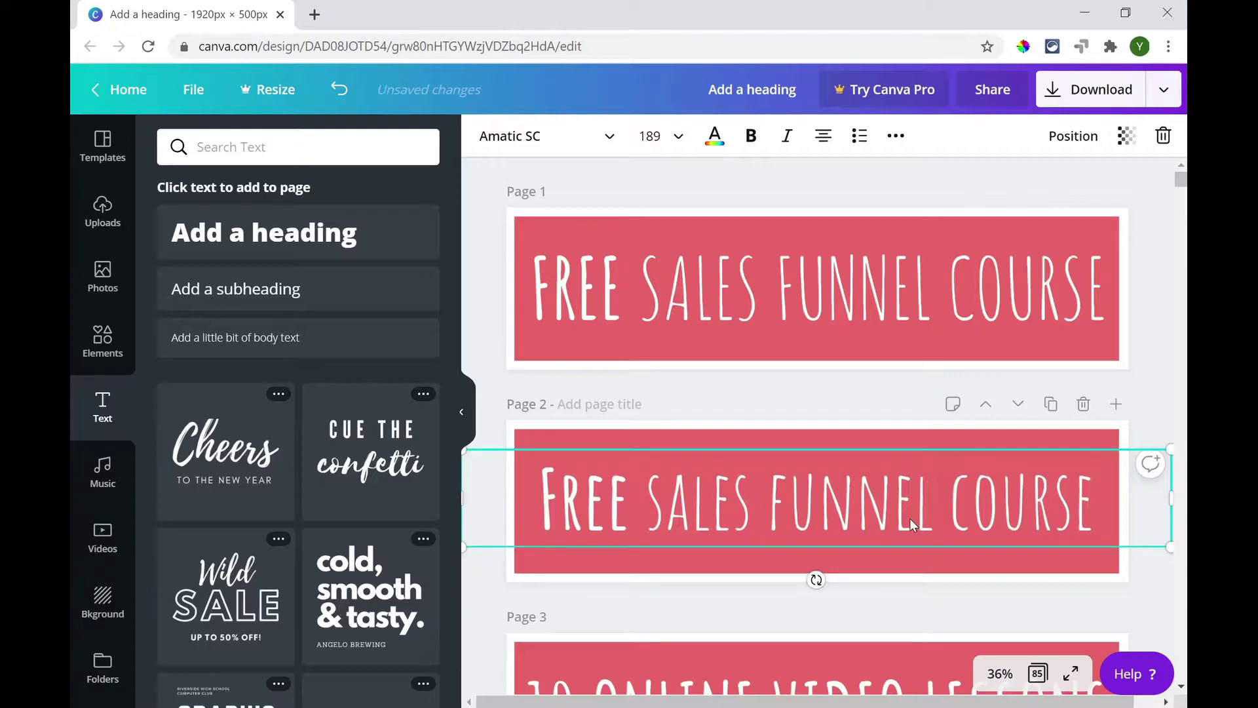
{"action": "left_click", "coordinate": [836, 405]}
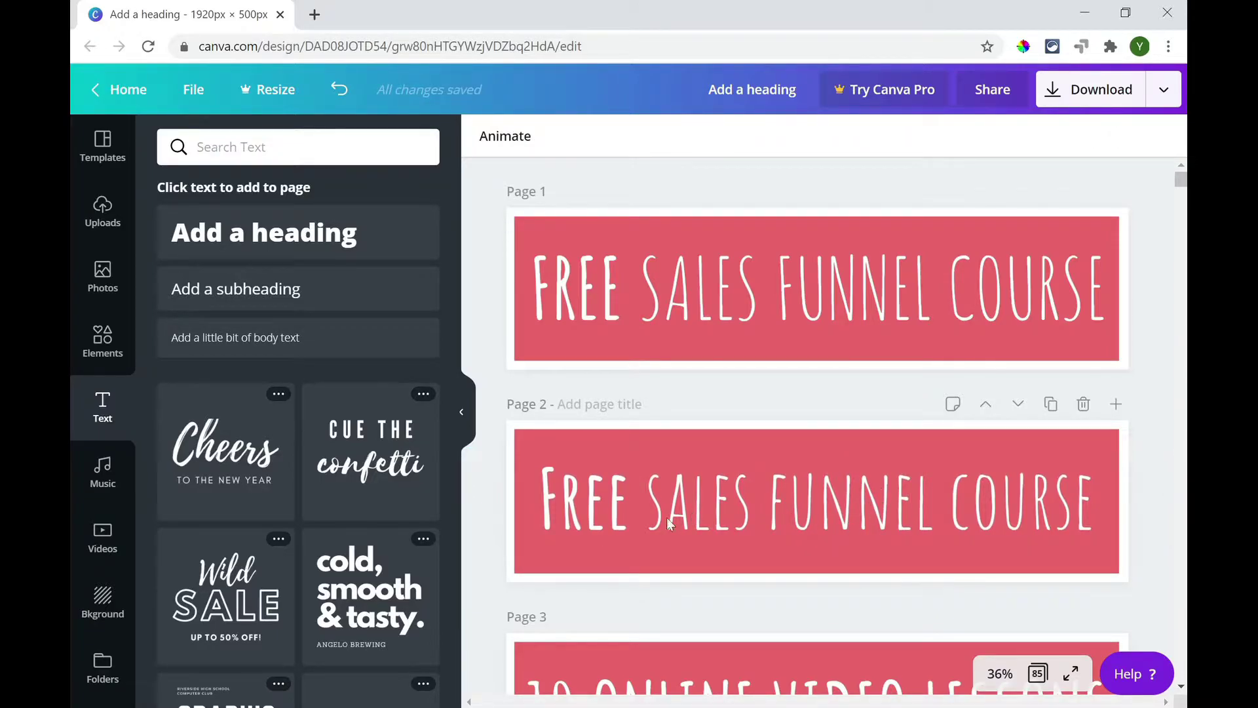
- Set up a PNG download limited to page 2, and leave the download options without exporting
{"action": "left_click", "coordinate": [1079, 105]}
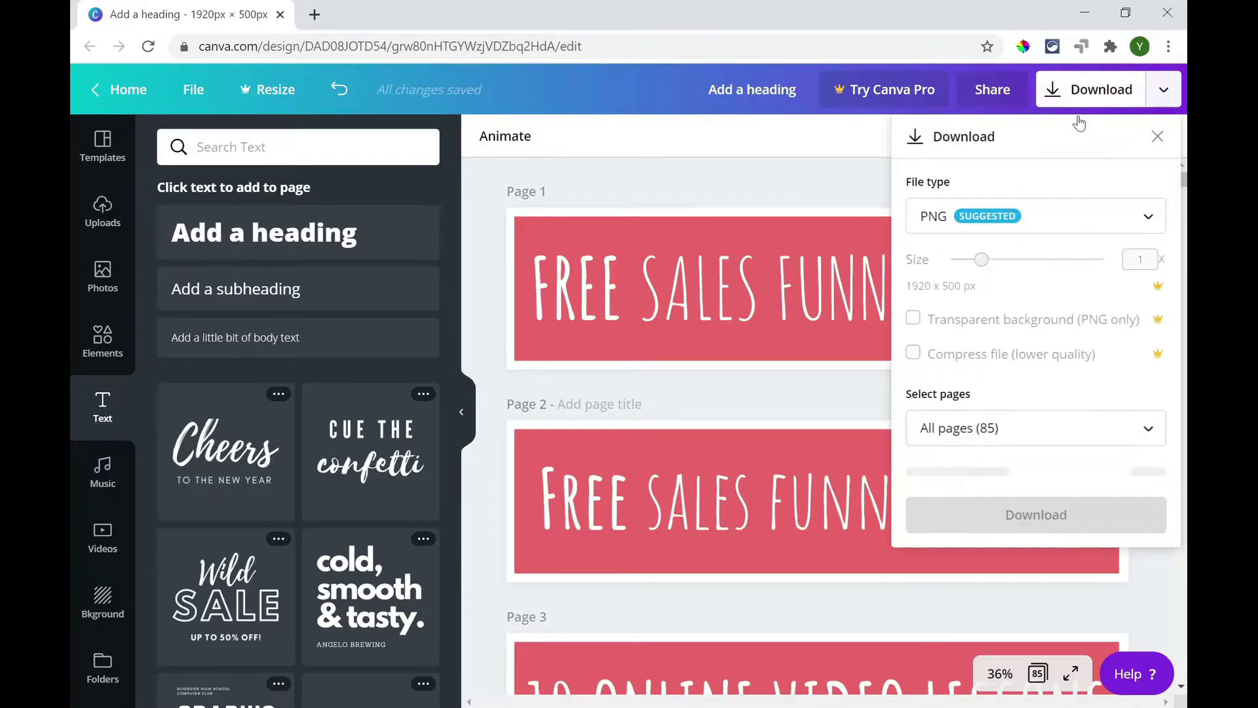
{"action": "left_click", "coordinate": [1081, 428]}
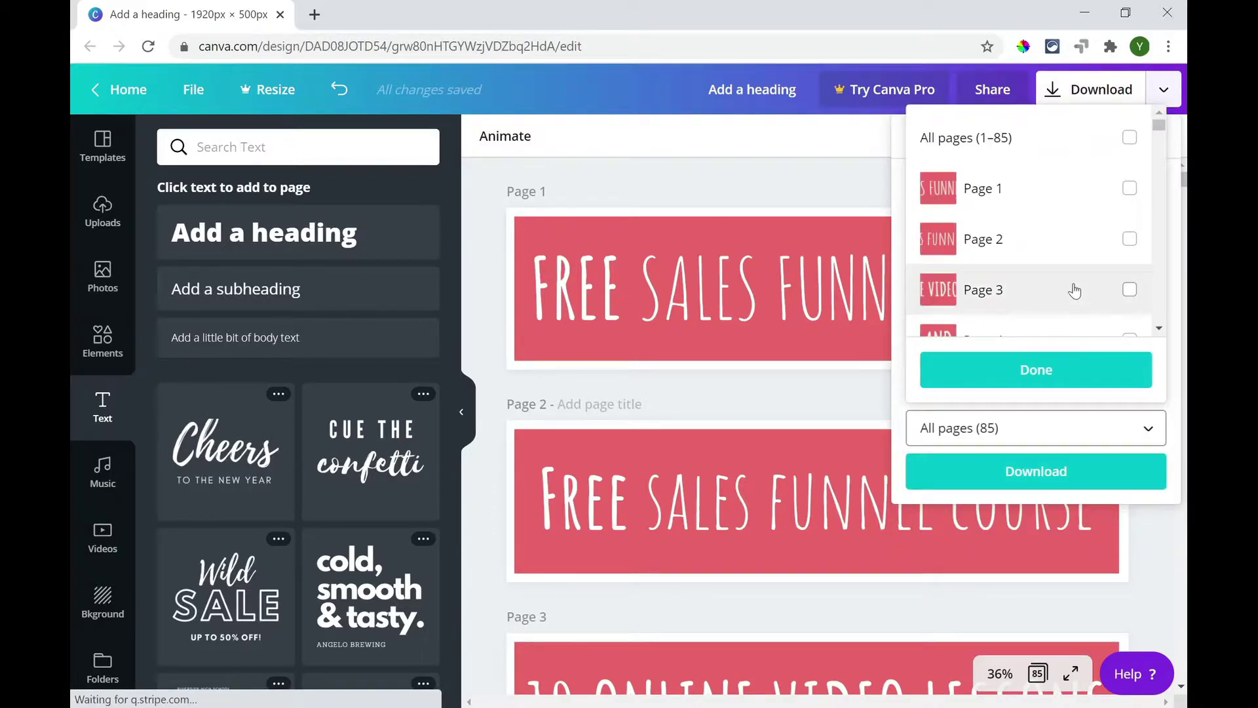
{"action": "left_click", "coordinate": [1130, 240]}
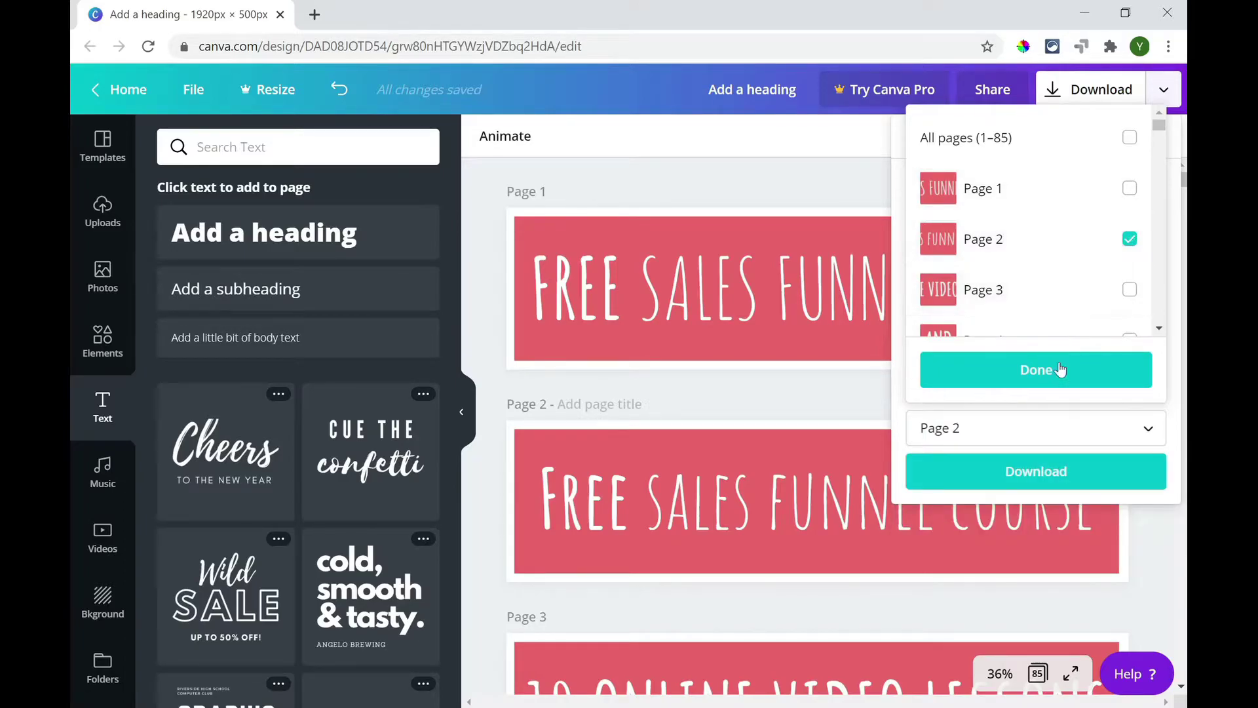
{"action": "left_click", "coordinate": [801, 194]}
{"action": "left_click", "coordinate": [801, 194]}
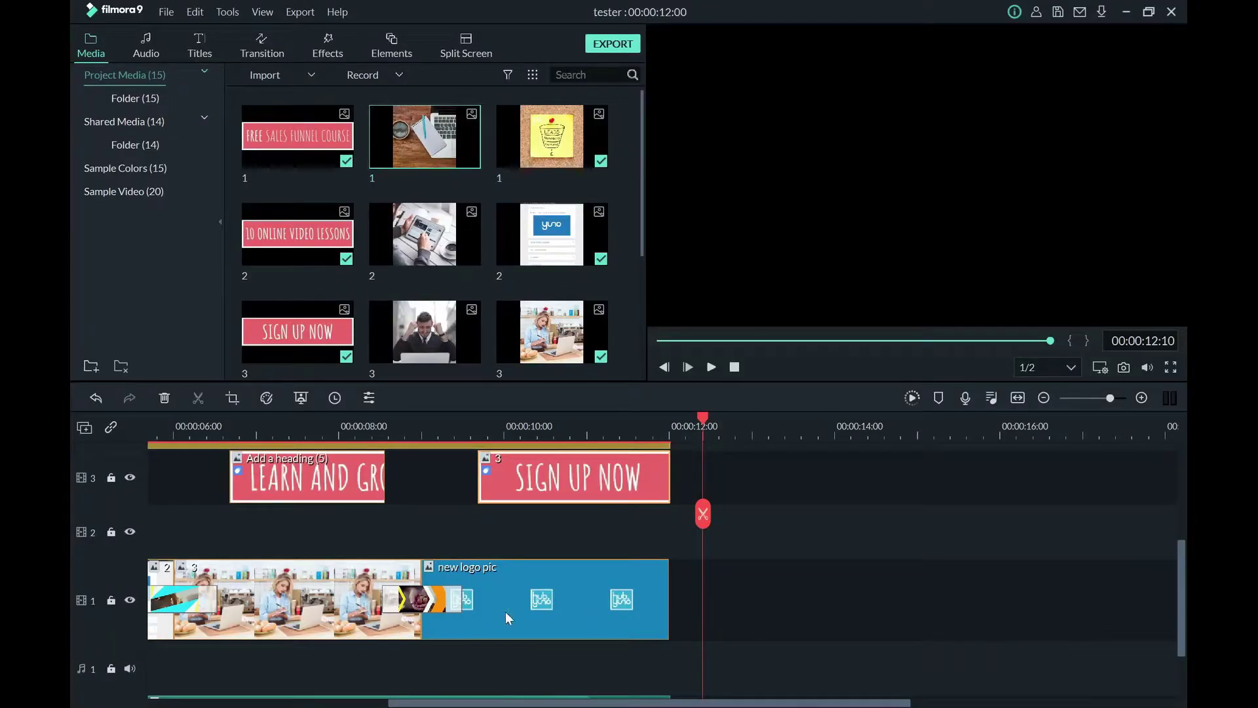
- Switch to Filmora, check the media import options, and view the timeline from its start to the empty area after the logo clip
{"action": "left_click", "coordinate": [309, 74]}
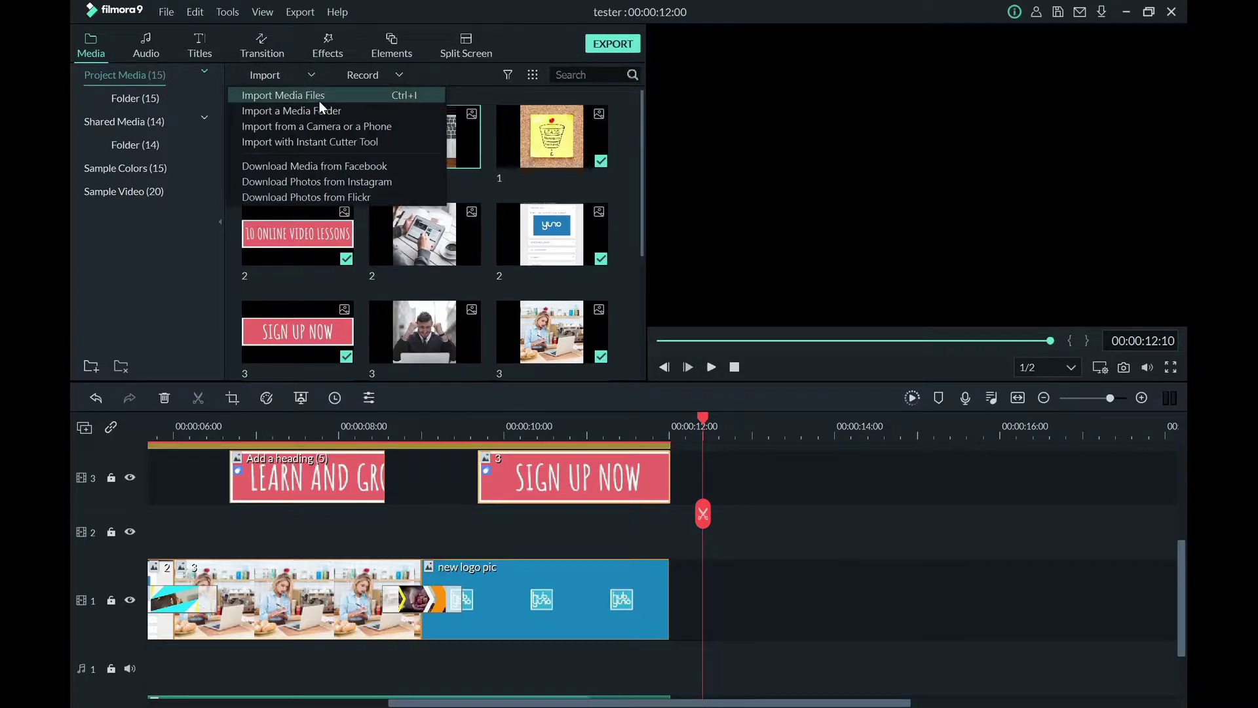
{"action": "left_click", "coordinate": [486, 297]}
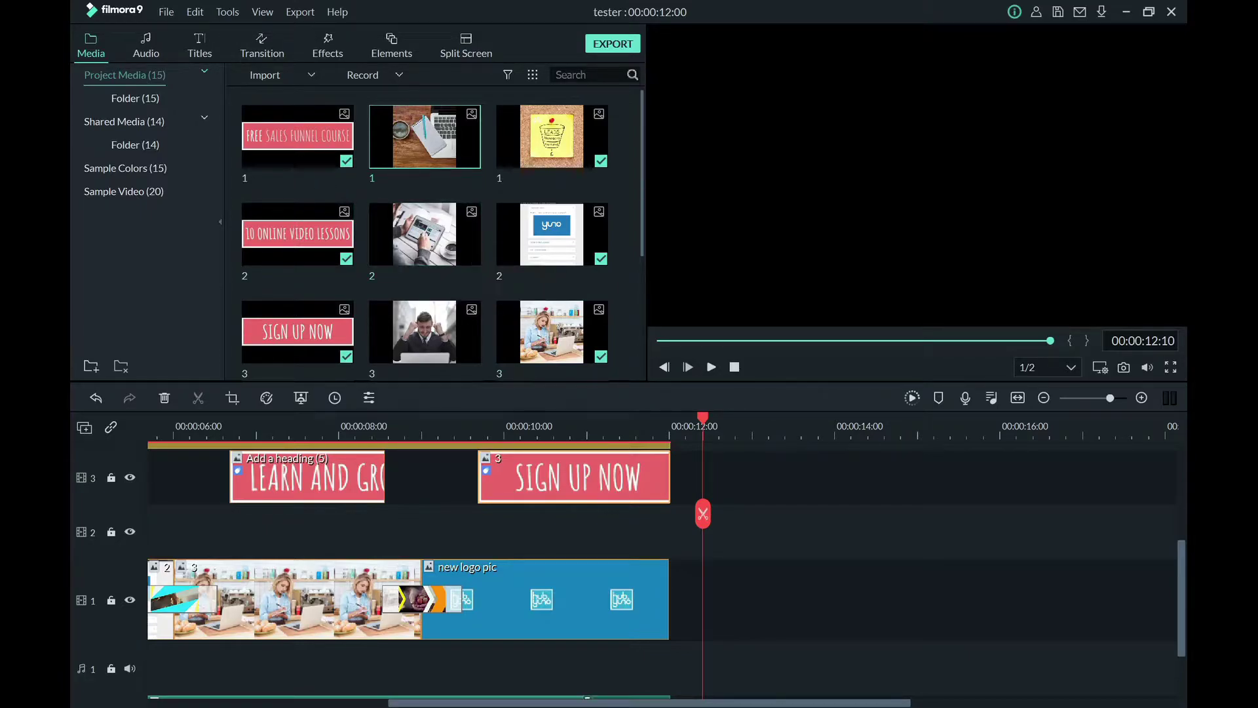
{"action": "scroll", "coordinate": [303, 683], "scroll_direction": "up", "scroll_amount": 6}
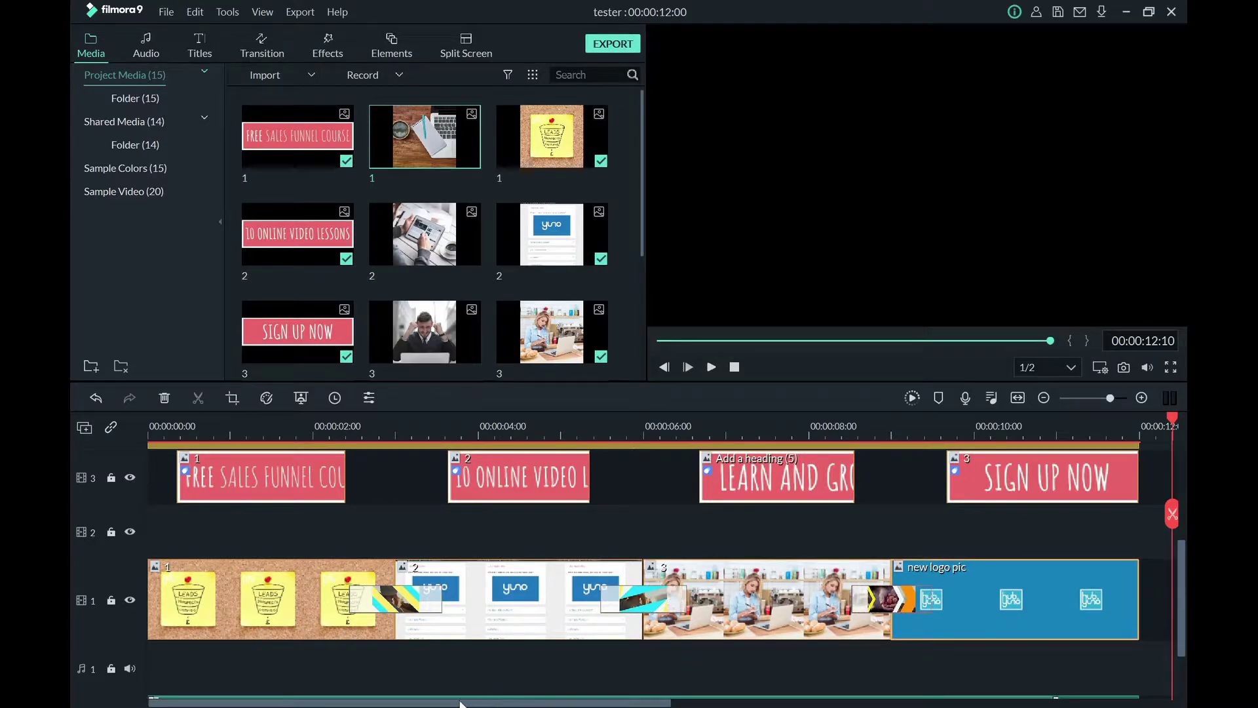
{"action": "left_click_drag", "start_coordinate": [459, 704], "coordinate": [796, 686]}
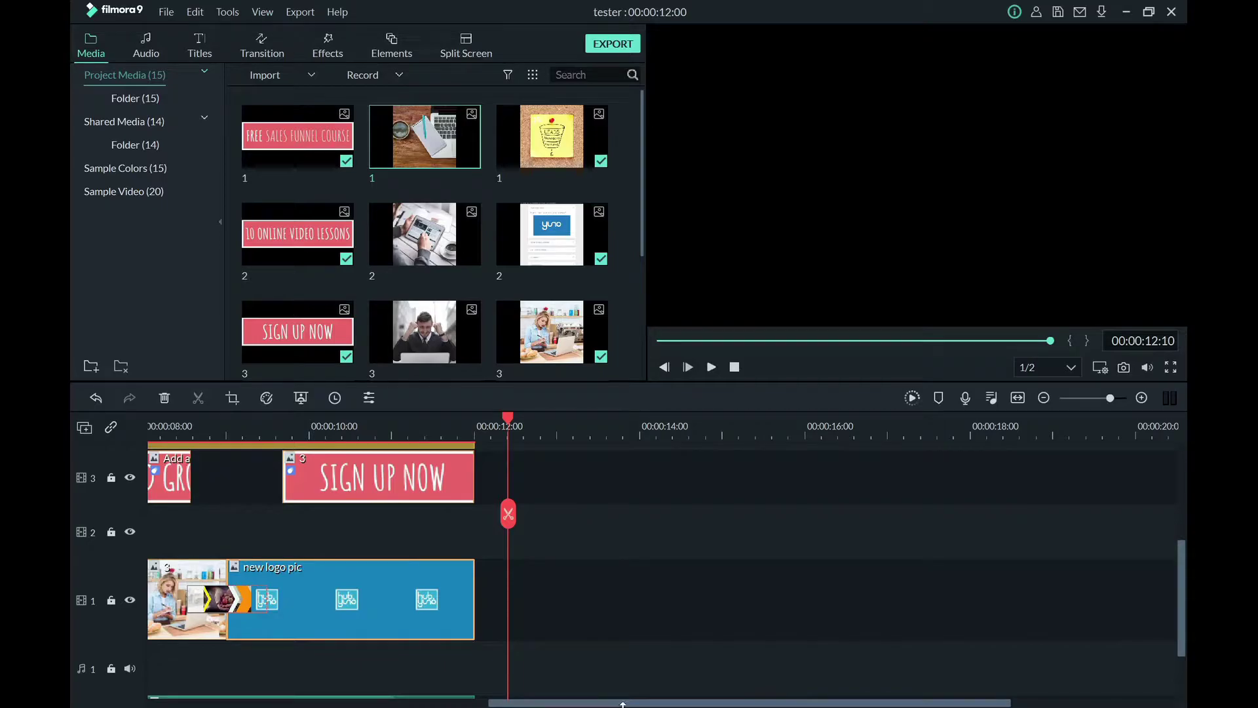
- Place the sticky-note funnel image on track 1 after the logo clip and open its image settings
{"action": "left_click_drag", "start_coordinate": [612, 706], "coordinate": [273, 705]}
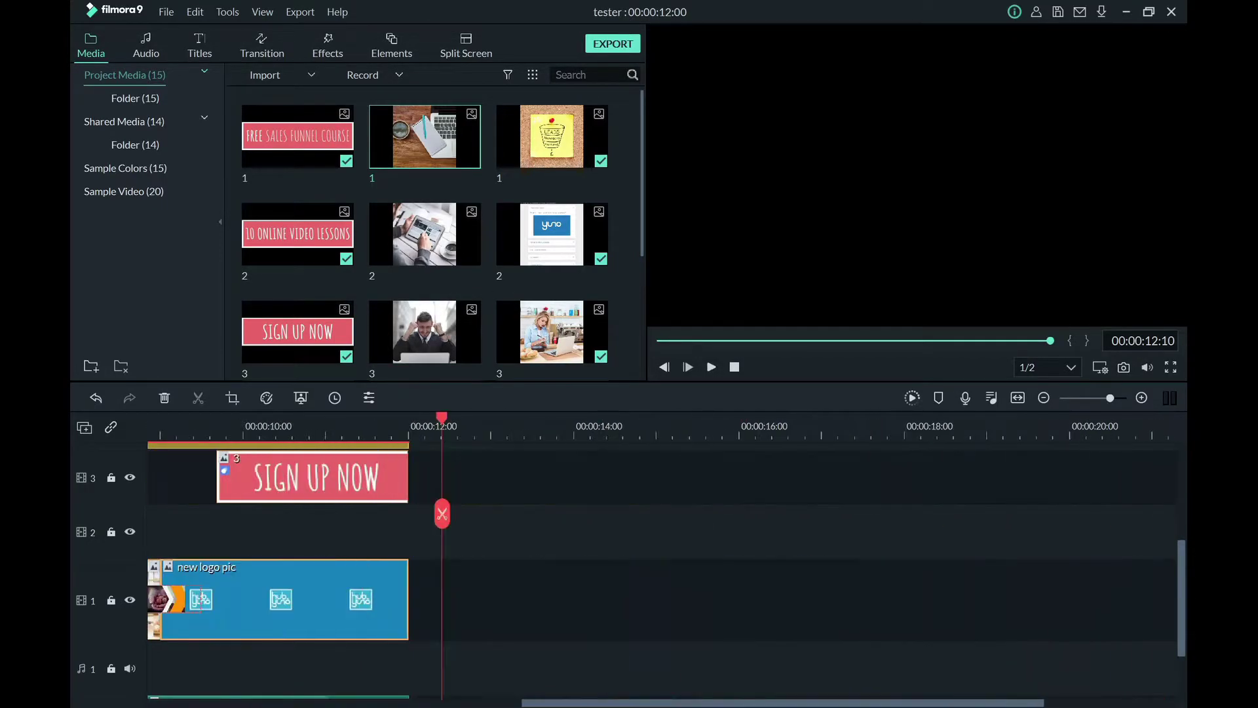
{"action": "left_click_drag", "start_coordinate": [552, 137], "coordinate": [440, 601]}
{"action": "double_click", "coordinate": [700, 615]}
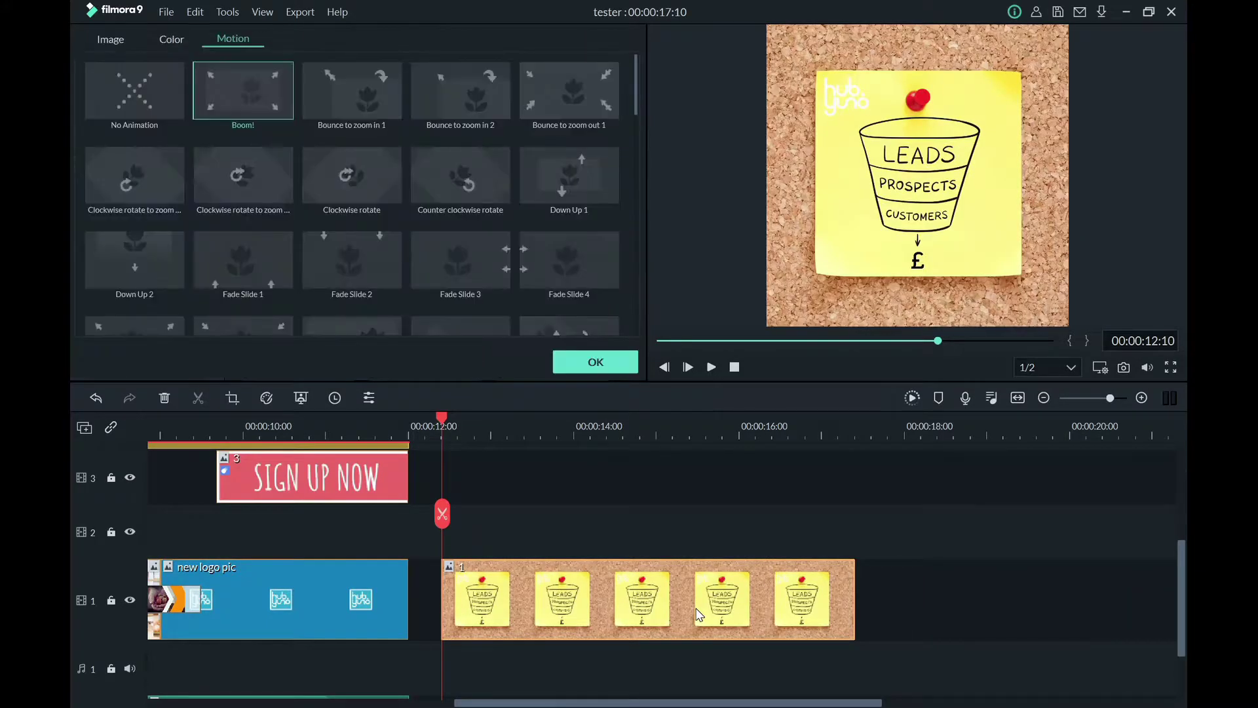
{"action": "left_click", "coordinate": [113, 39]}
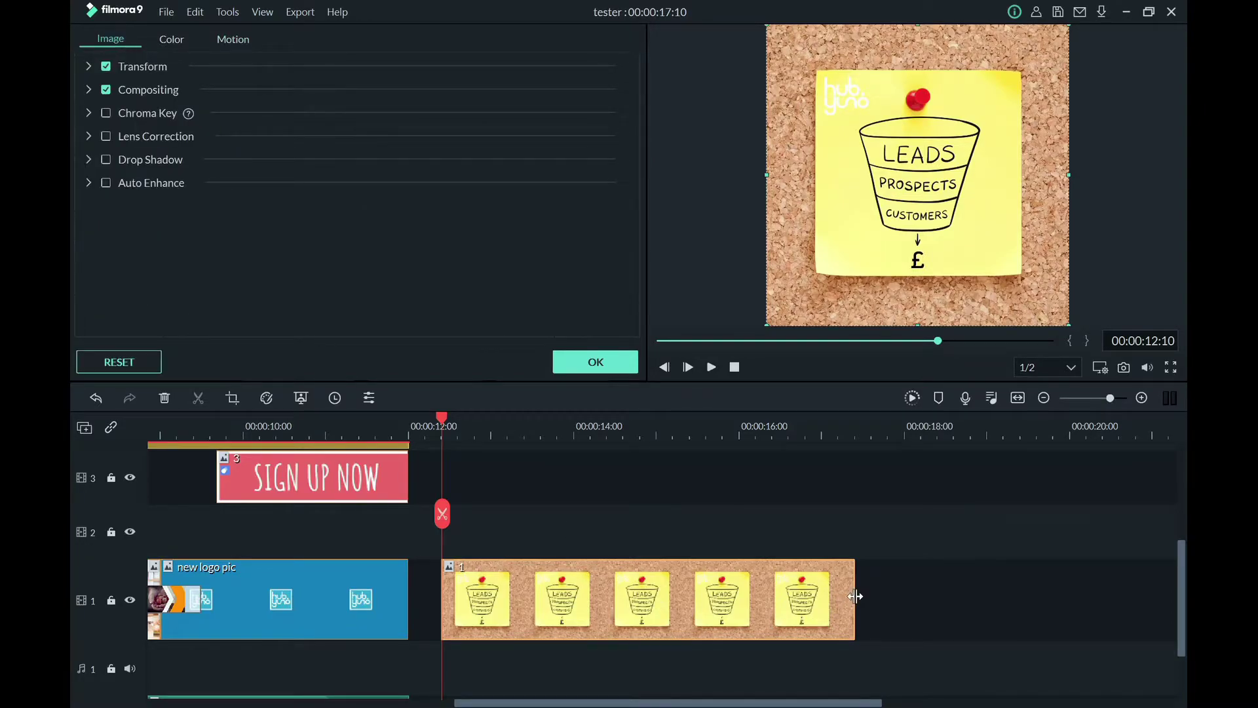
- Move the sticky-note funnel clip on track 1 so that it starts at 00:00:13:00
{"action": "left_click_drag", "start_coordinate": [650, 584], "coordinate": [449, 399]}
{"action": "left_click", "coordinate": [439, 411]}
{"action": "left_click", "coordinate": [440, 415]}
{"action": "left_click_drag", "start_coordinate": [440, 415], "coordinate": [505, 421]}
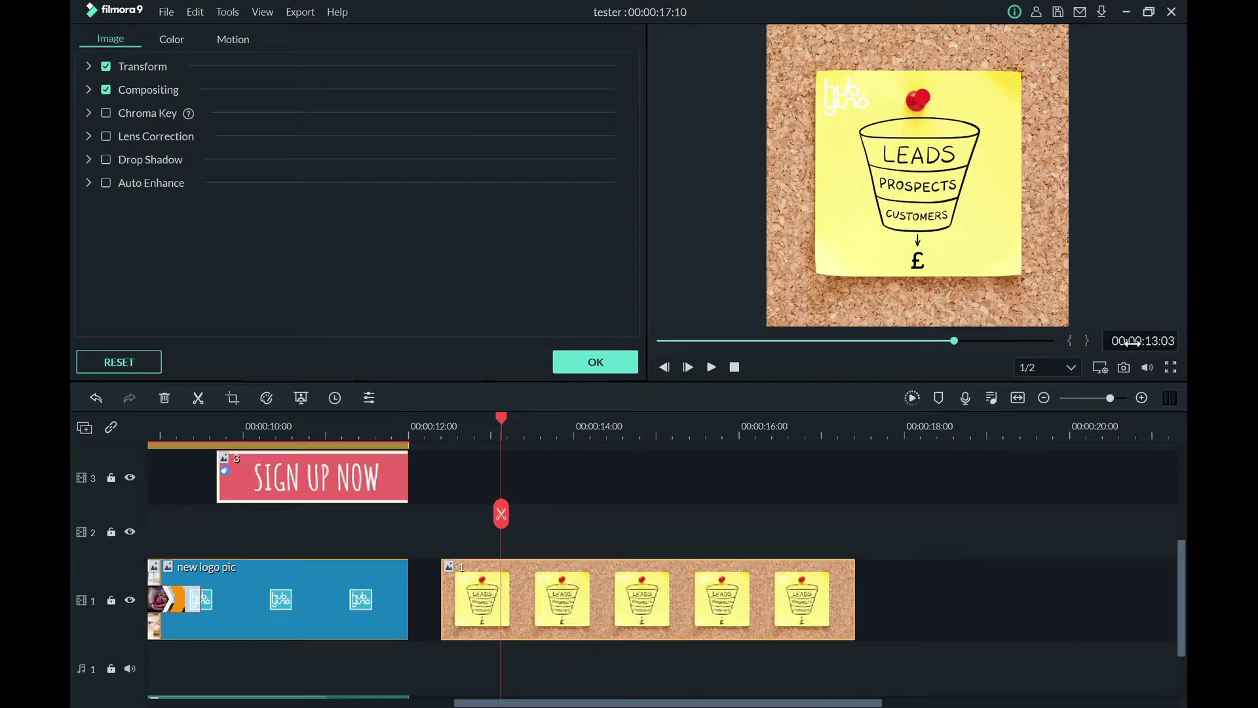
{"action": "left_click_drag", "start_coordinate": [505, 421], "coordinate": [495, 415]}
{"action": "left_click_drag", "start_coordinate": [602, 561], "coordinate": [662, 594]}
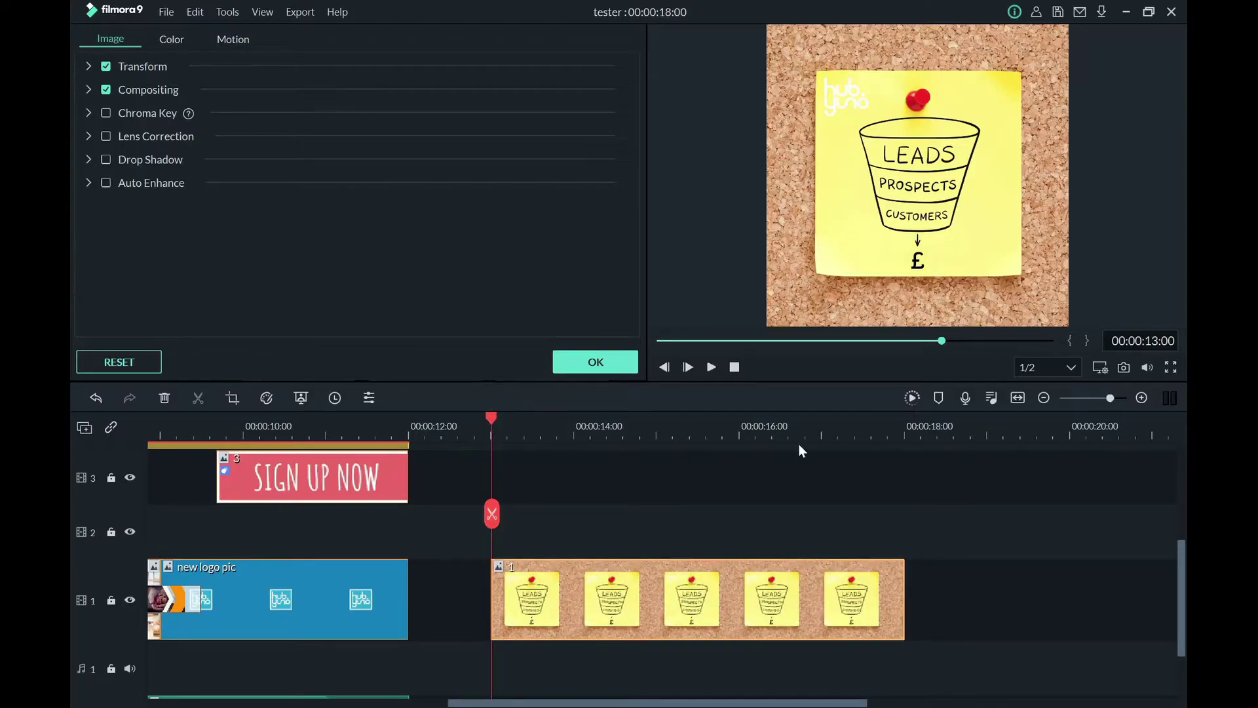
- Split the sticky-note clip at 00:00:16:00, delete its remainder, and close the clip settings
{"action": "left_click_drag", "start_coordinate": [493, 415], "coordinate": [743, 433]}
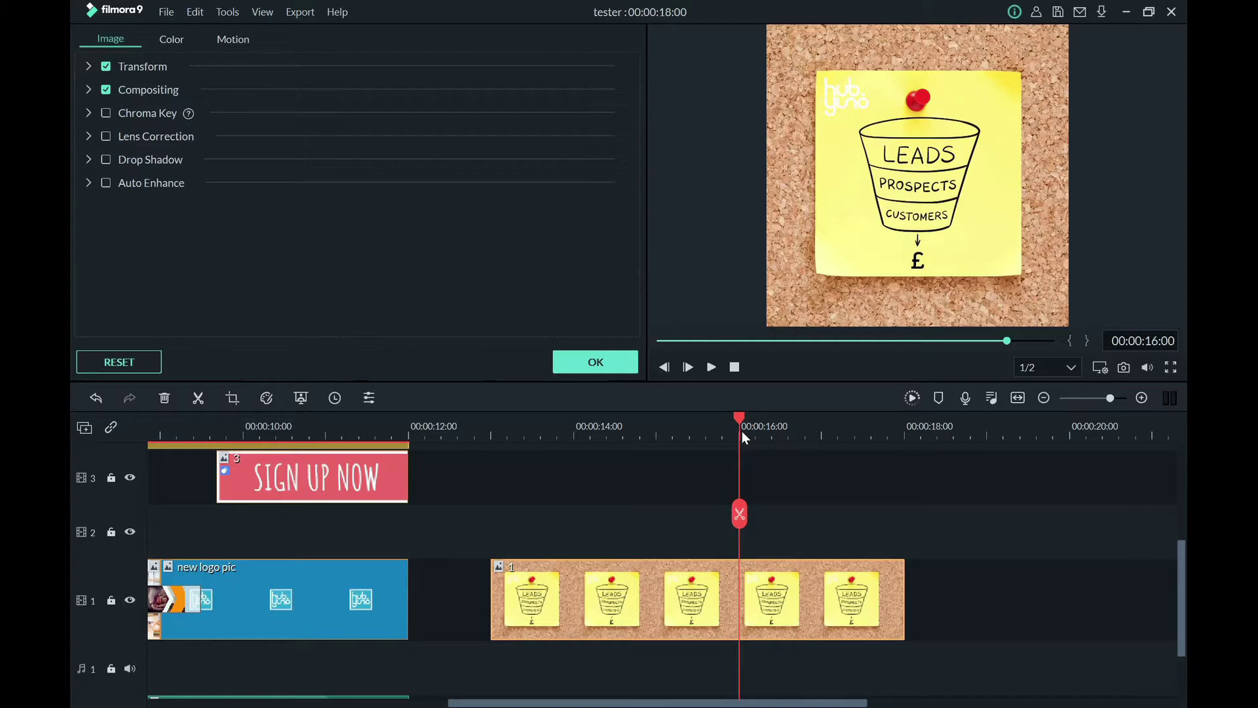
{"action": "scroll", "coordinate": [827, 626], "scroll_direction": "left", "scroll_amount": 2}
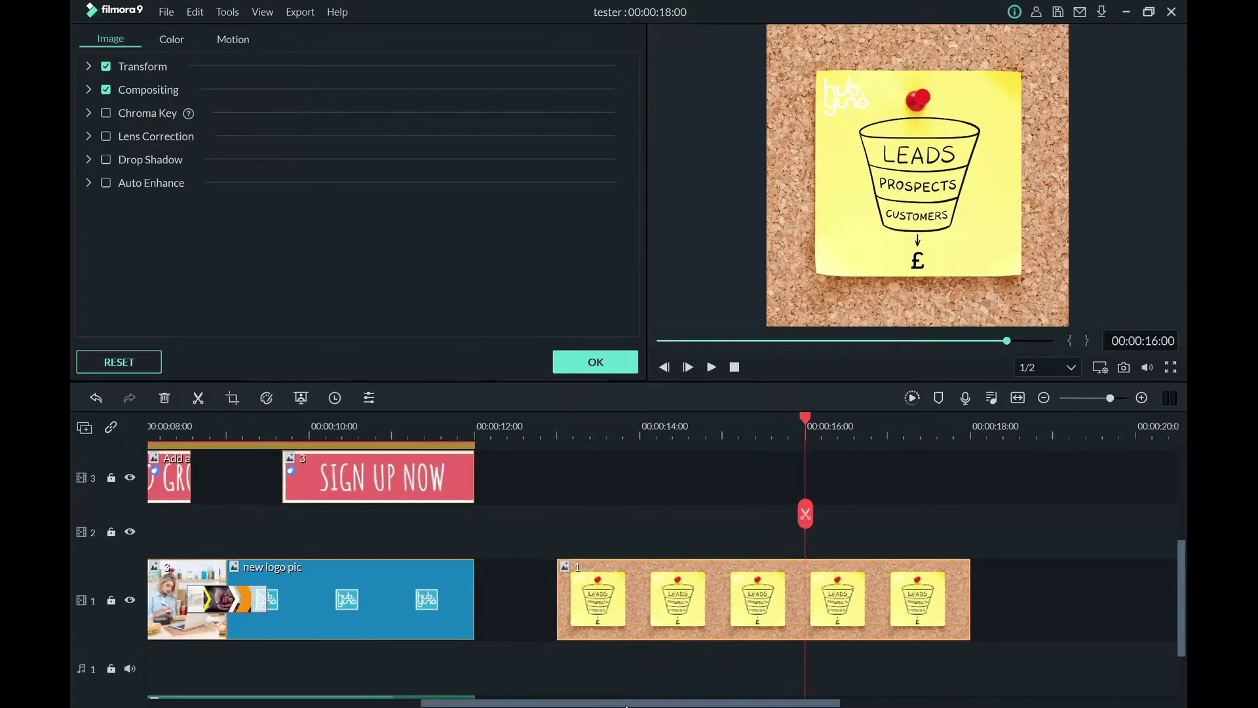
{"action": "left_click", "coordinate": [805, 515]}
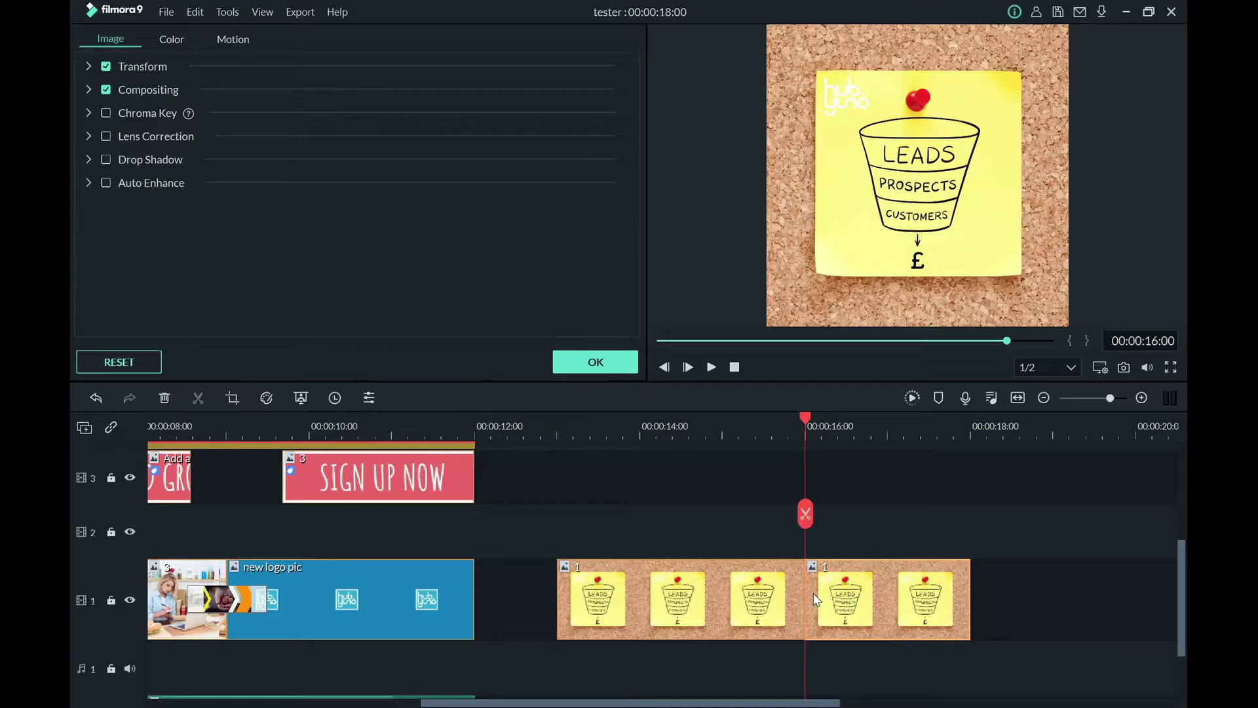
{"action": "key", "text": "Delete"}
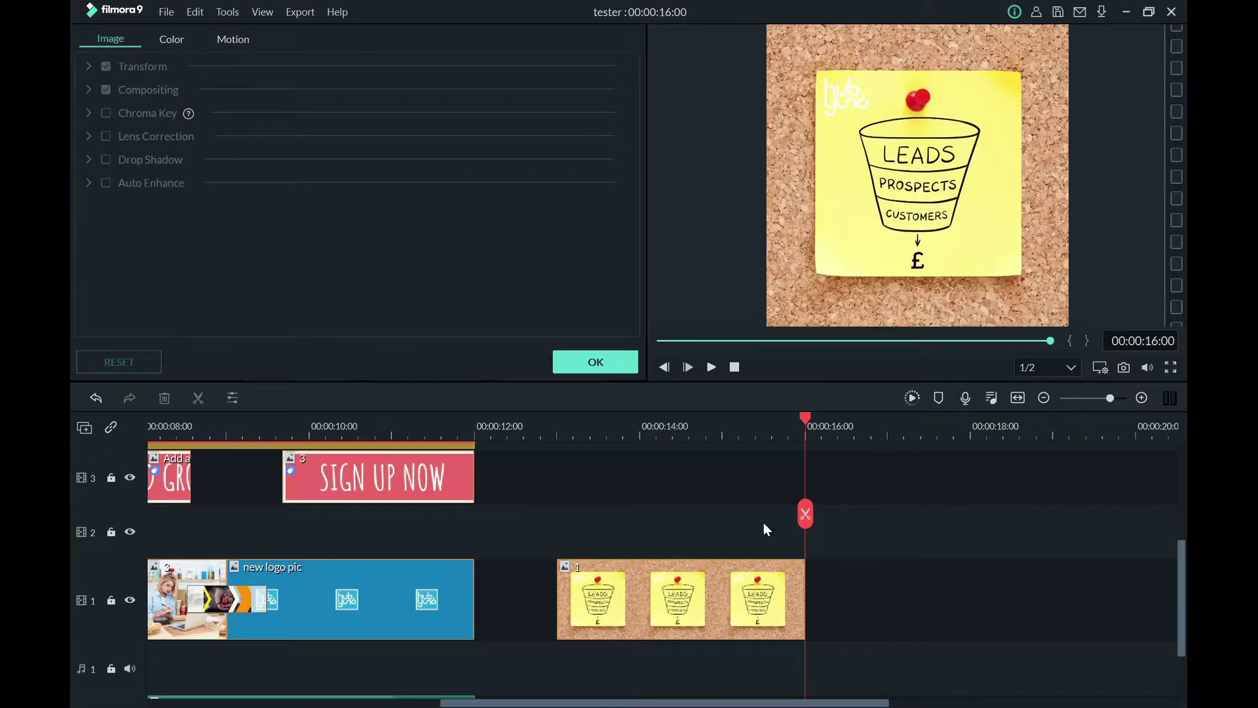
{"action": "left_click", "coordinate": [594, 365]}
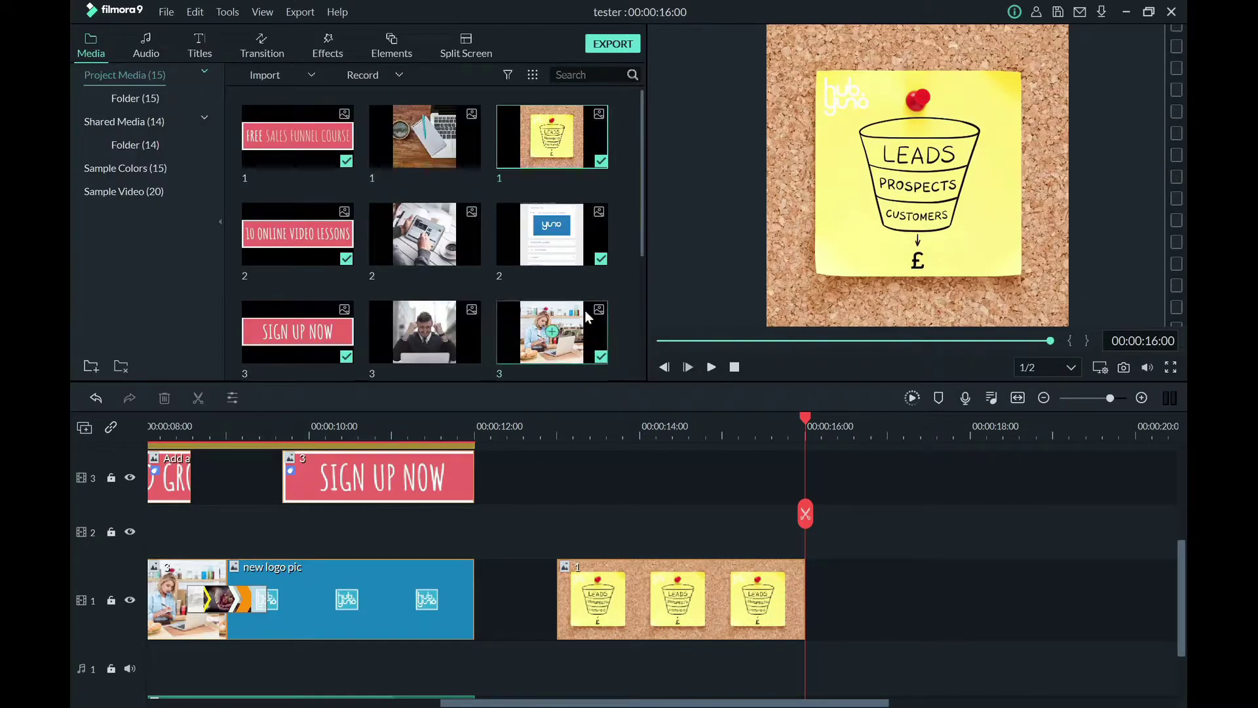
- Add the yuno course page image, trim it to three seconds, and place it directly after the sticky-note clip on track 1
{"action": "left_click_drag", "start_coordinate": [510, 703], "coordinate": [566, 702]}
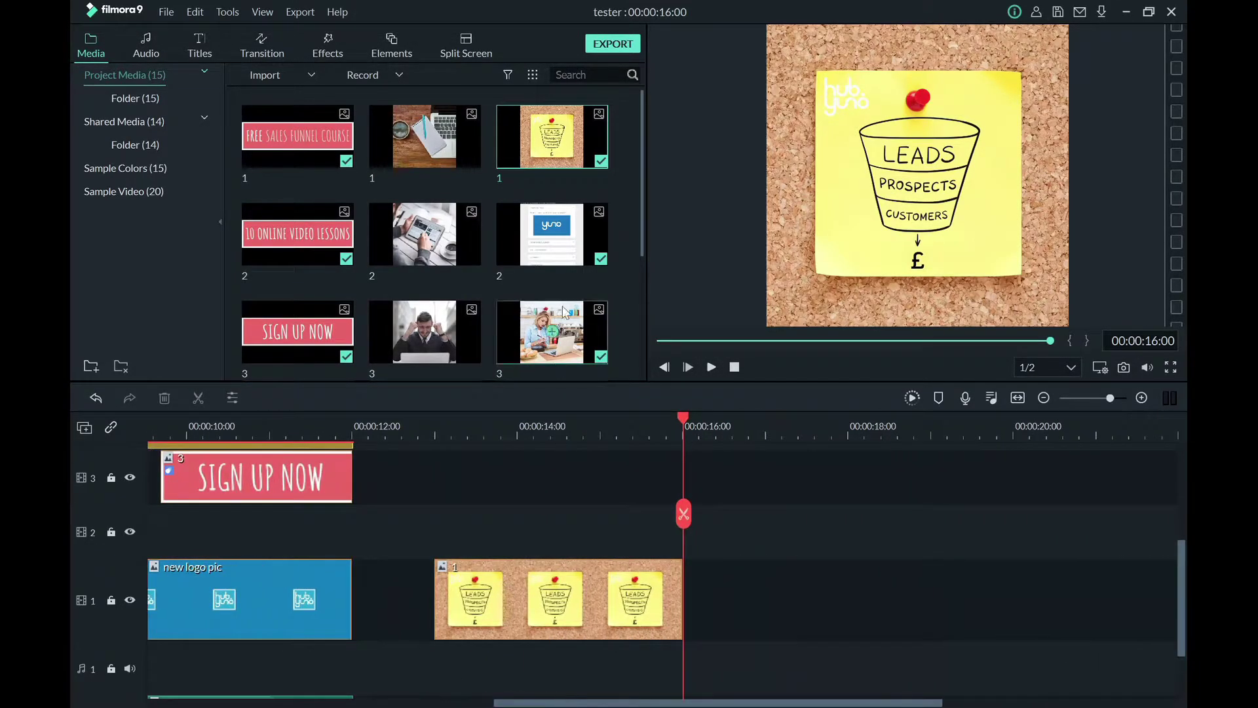
{"action": "left_click_drag", "start_coordinate": [552, 236], "coordinate": [429, 531]}
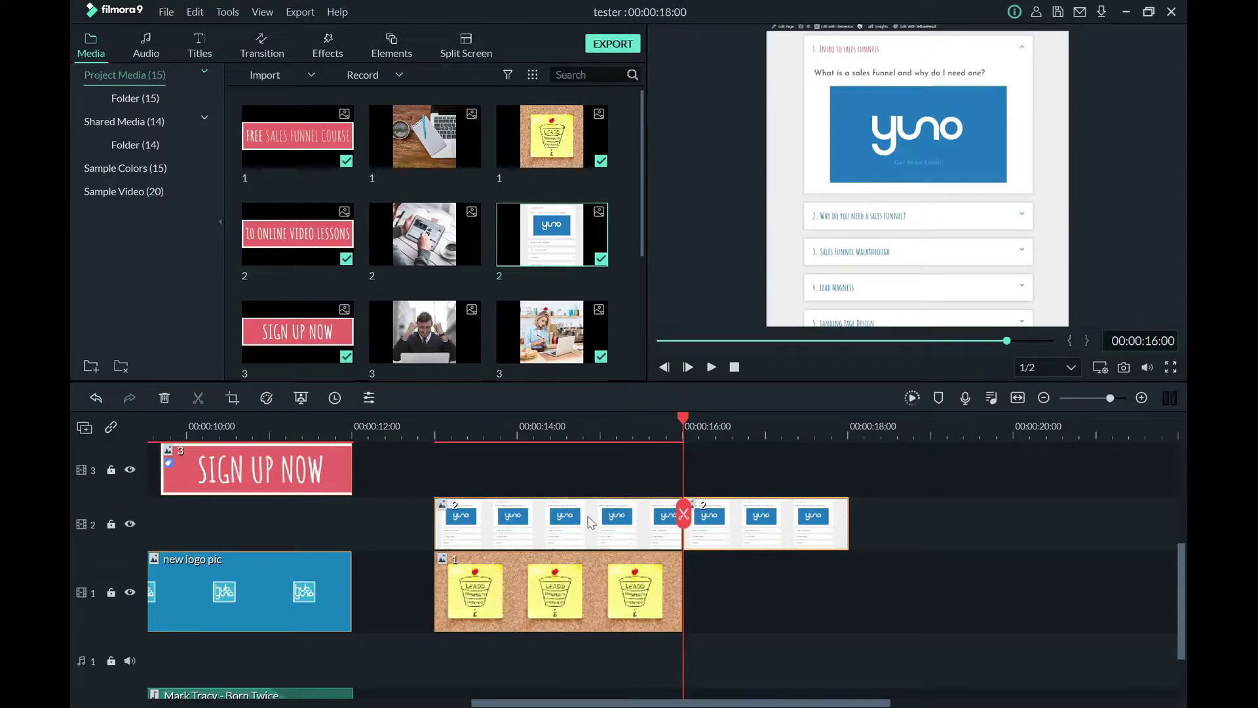
{"action": "key", "text": "Delete"}
{"action": "left_click_drag", "start_coordinate": [682, 528], "coordinate": [840, 650]}
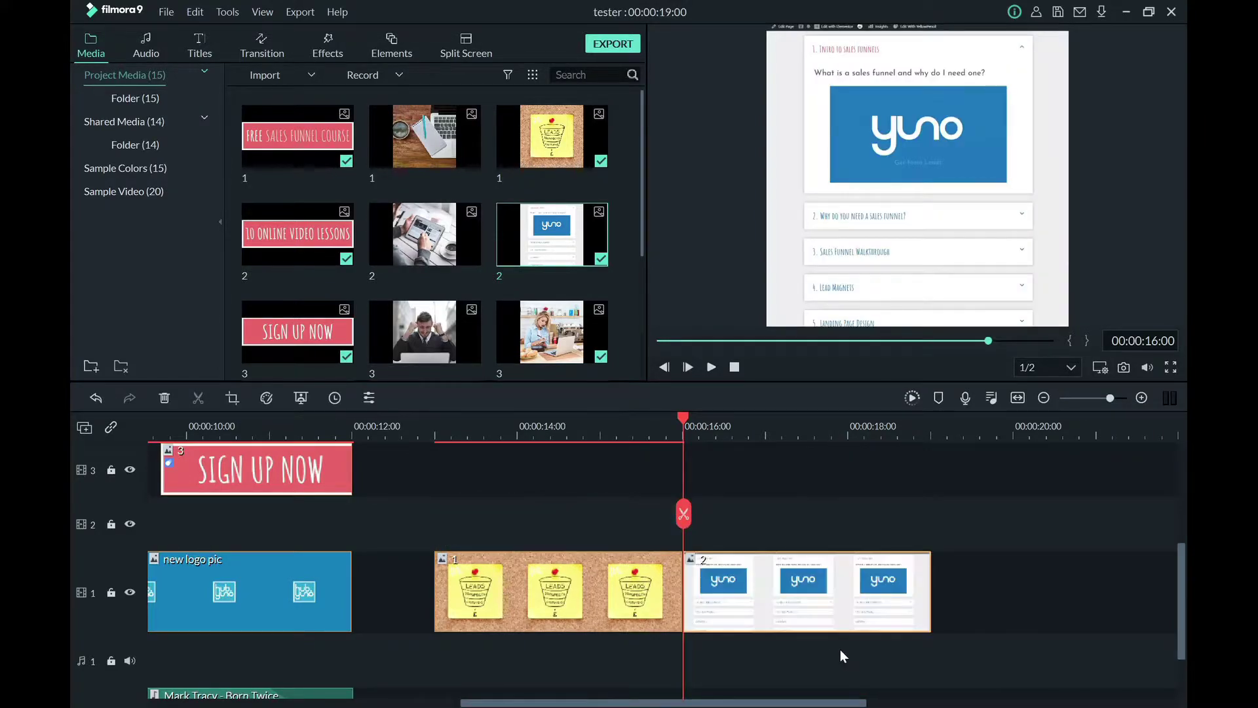
- Add the image of the woman with a laptop, trim it to three seconds, and place it after the course page clip on track 1
{"action": "left_click_drag", "start_coordinate": [651, 705], "coordinate": [705, 705]}
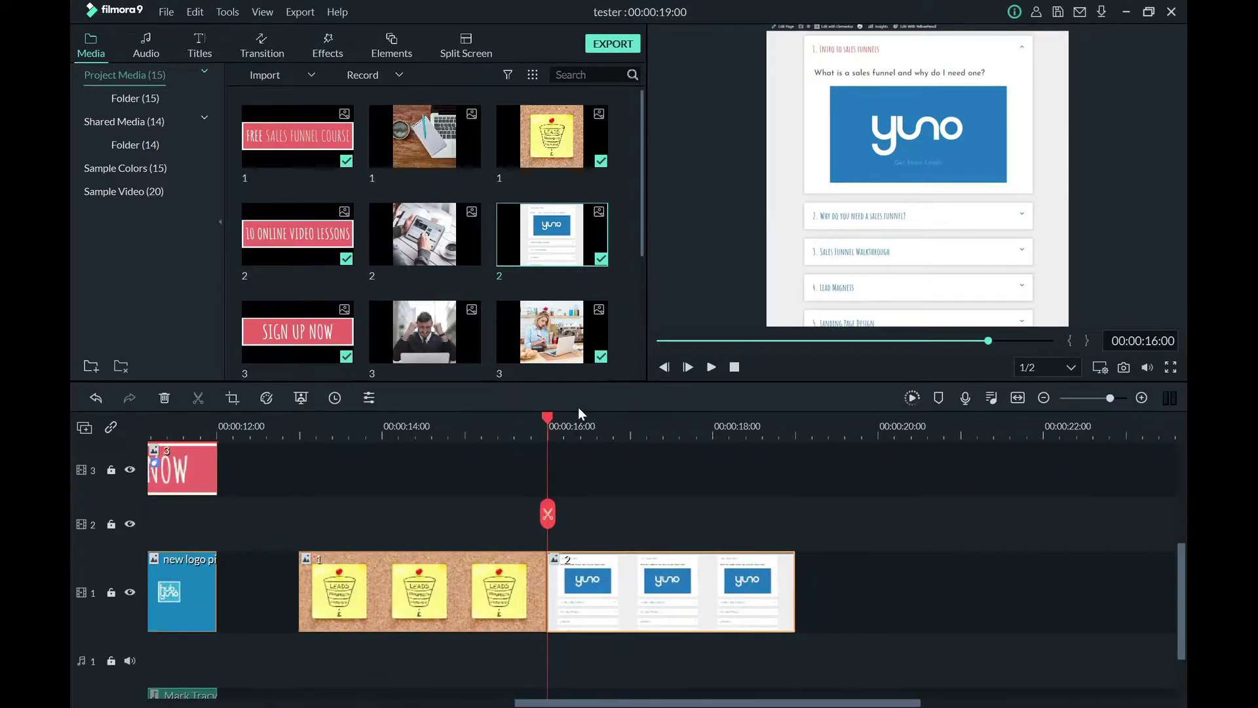
{"action": "left_click_drag", "start_coordinate": [572, 359], "coordinate": [310, 540]}
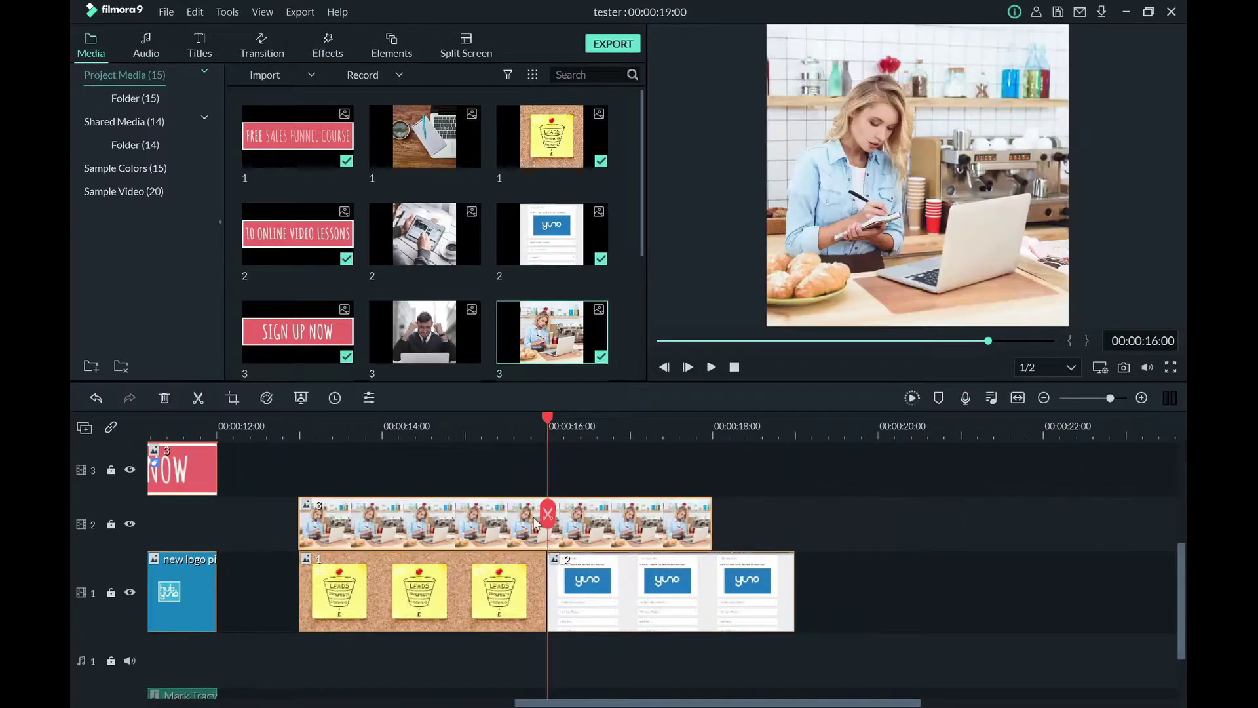
{"action": "left_click", "coordinate": [546, 515]}
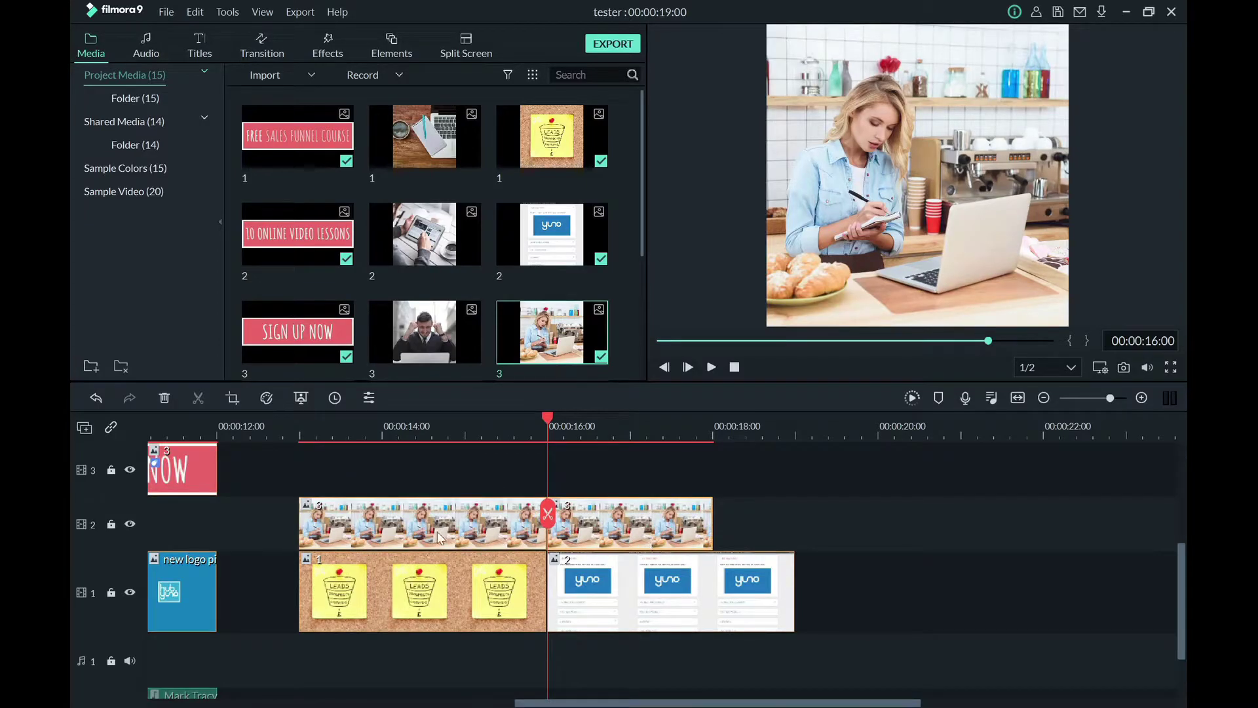
{"action": "key", "text": "Delete"}
{"action": "left_click_drag", "start_coordinate": [390, 531], "coordinate": [887, 611]}
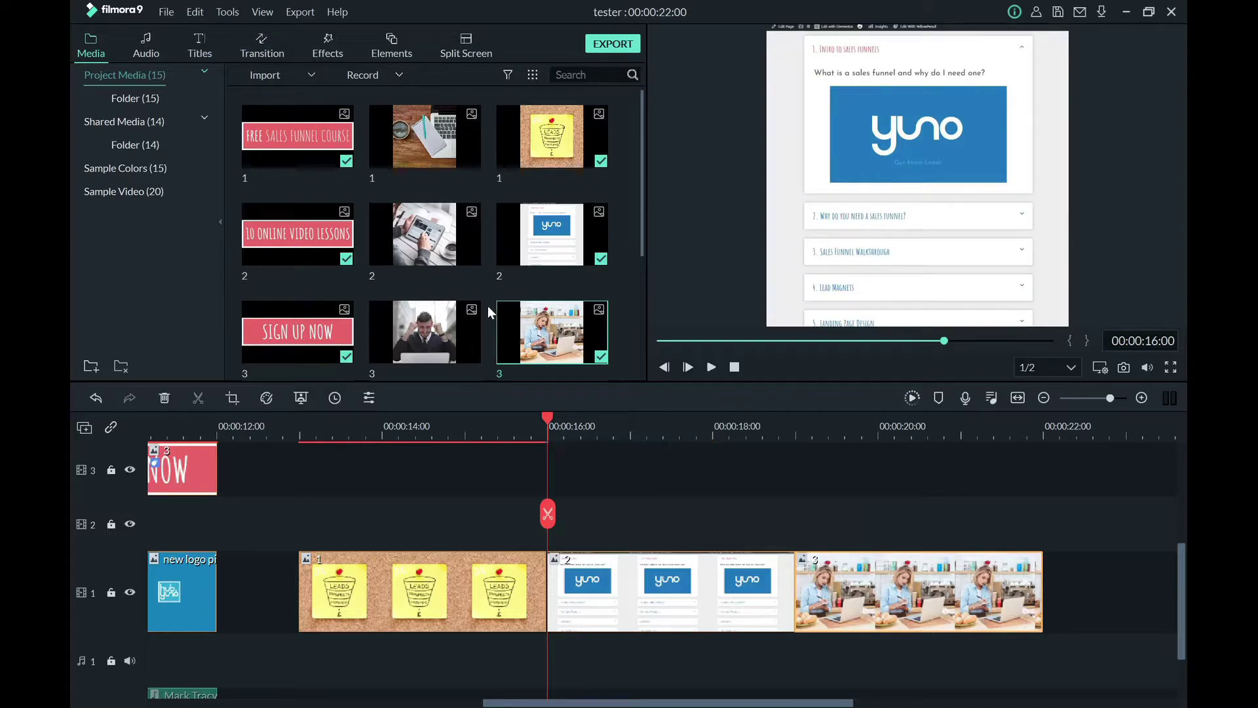
- Add "new logo pic", trim it to three seconds, and place it after the woman-with-laptop clip on track 1
{"action": "scroll", "coordinate": [487, 305], "scroll_direction": "down", "scroll_amount": 3}
{"action": "left_click_drag", "start_coordinate": [457, 336], "coordinate": [305, 541]}
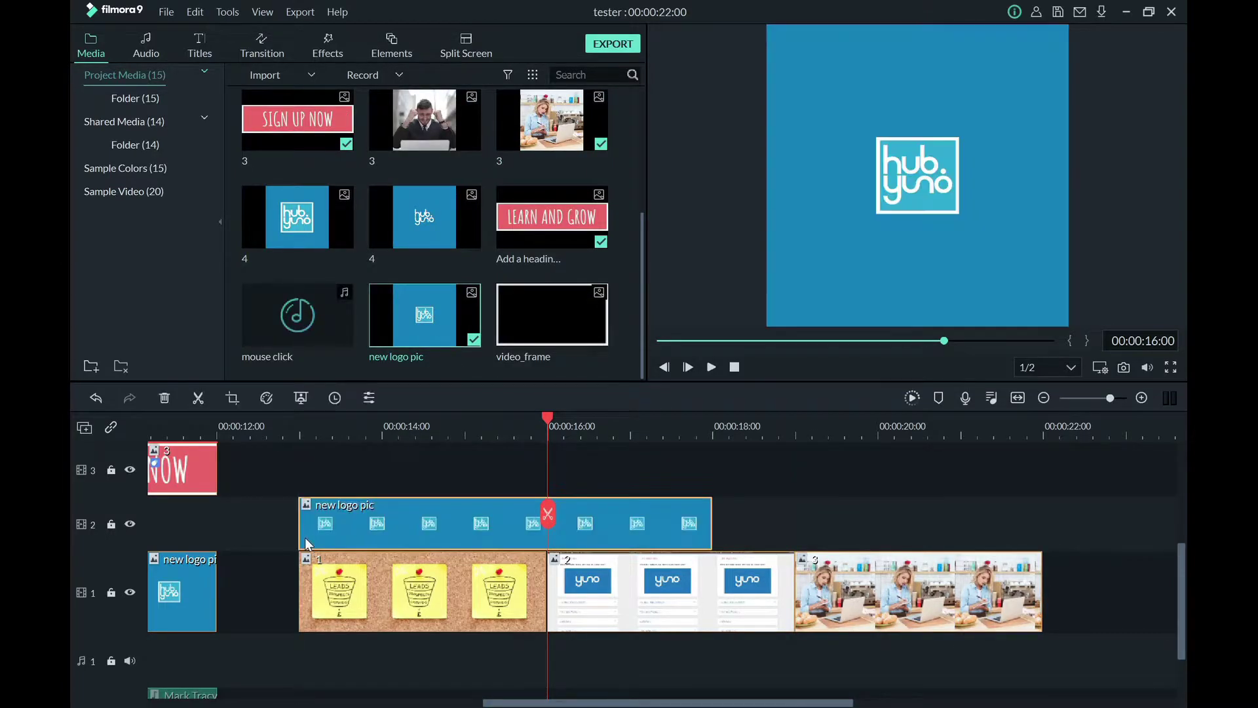
{"action": "left_click", "coordinate": [550, 526]}
{"action": "left_click_drag", "start_coordinate": [590, 525], "coordinate": [1088, 614]}
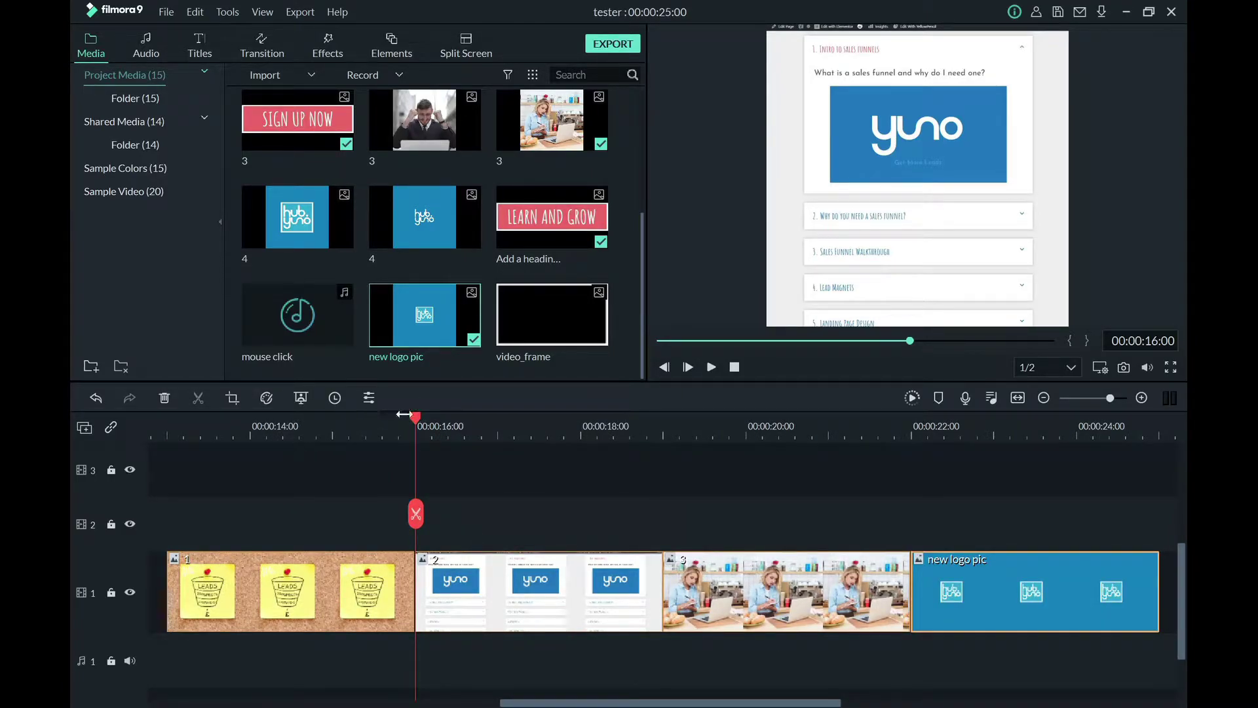
- Scrub and play through the newly assembled image sequence on track 1 to check how the clips follow each other
{"action": "left_click_drag", "start_coordinate": [402, 423], "coordinate": [563, 450]}
{"action": "left_click_drag", "start_coordinate": [362, 451], "coordinate": [221, 486]}
{"action": "key", "text": "space"}
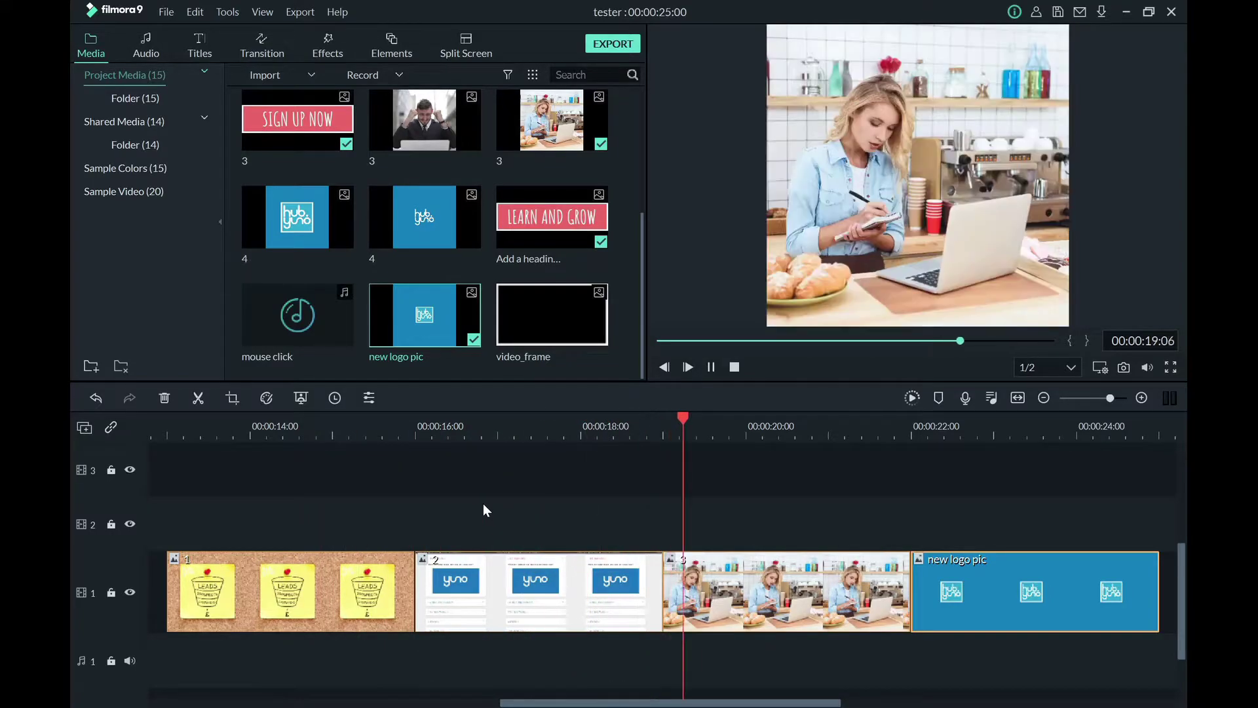
{"action": "key", "text": "space"}
{"action": "left_click_drag", "start_coordinate": [718, 425], "coordinate": [276, 495]}
- Switch to Films & TV to look at the open video, and return to the Filmora timeline
{"action": "left_click_drag", "start_coordinate": [705, 704], "coordinate": [633, 702]}
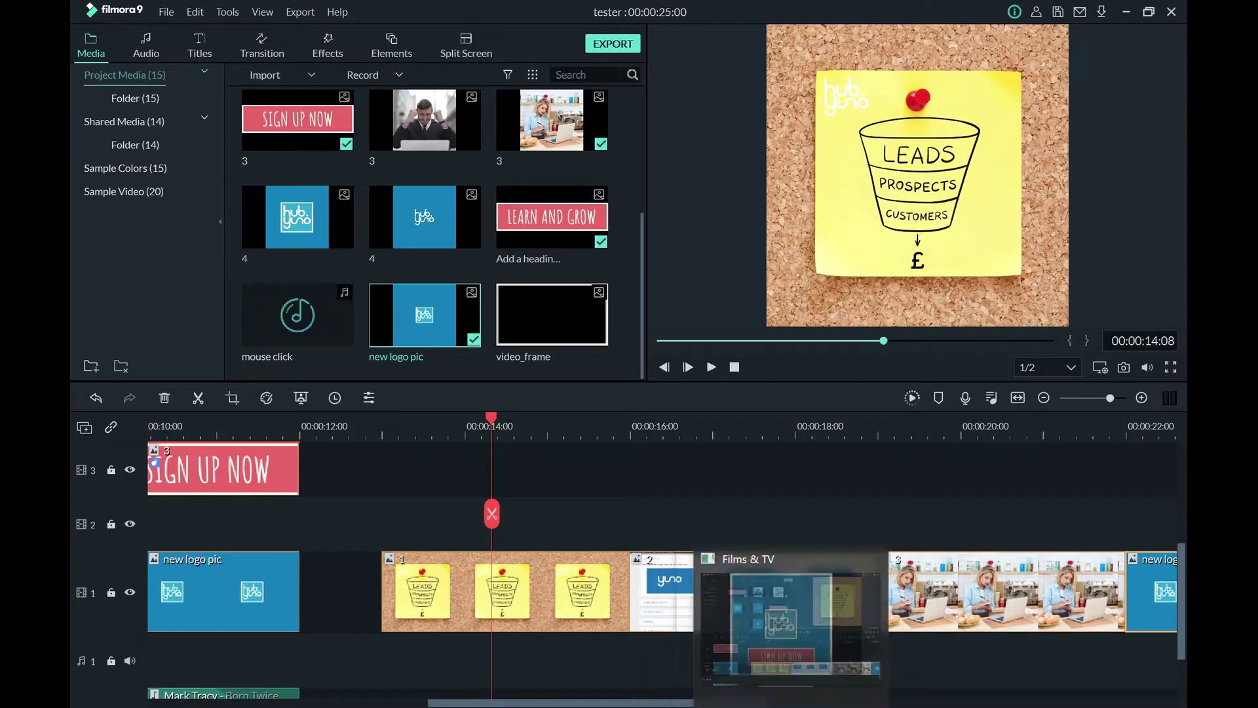
{"action": "left_click", "coordinate": [786, 629]}
{"action": "left_click_drag", "start_coordinate": [1094, 630], "coordinate": [374, 632]}
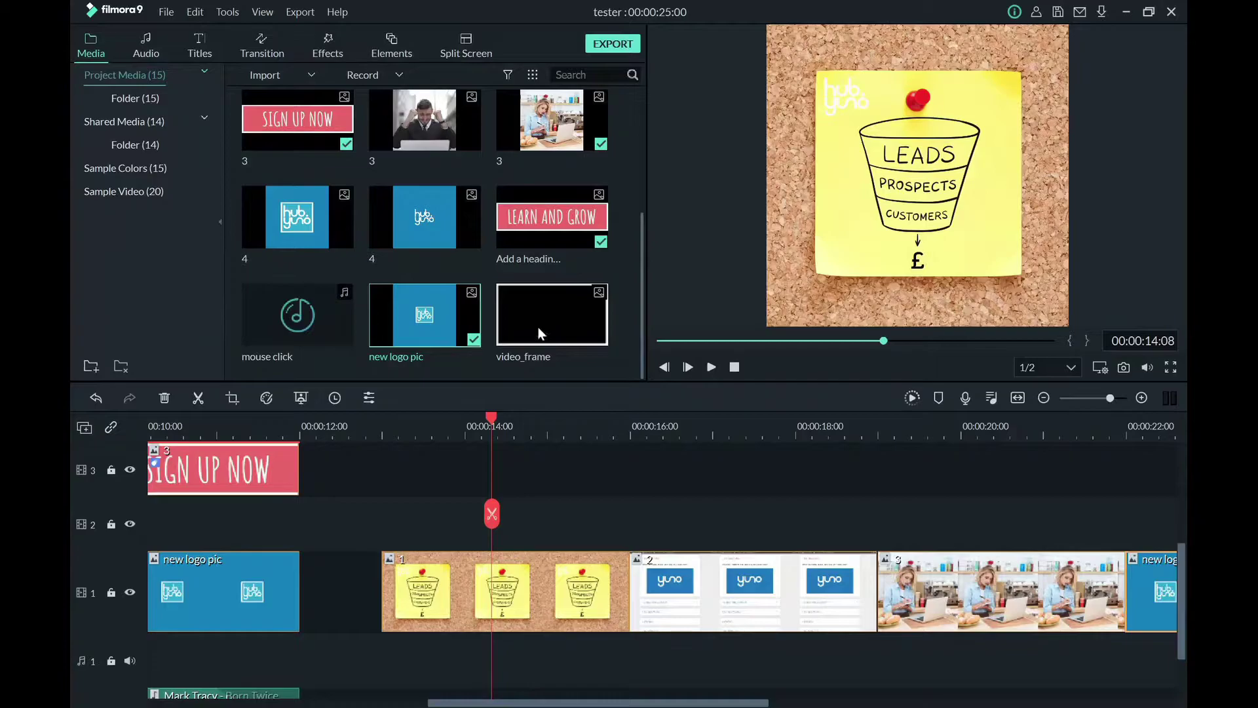
- Look through the Elements and Effects libraries, search the effects for "board", and clear the search
{"action": "mouse_move", "coordinate": [562, 336]}
{"action": "left_click", "coordinate": [388, 55]}
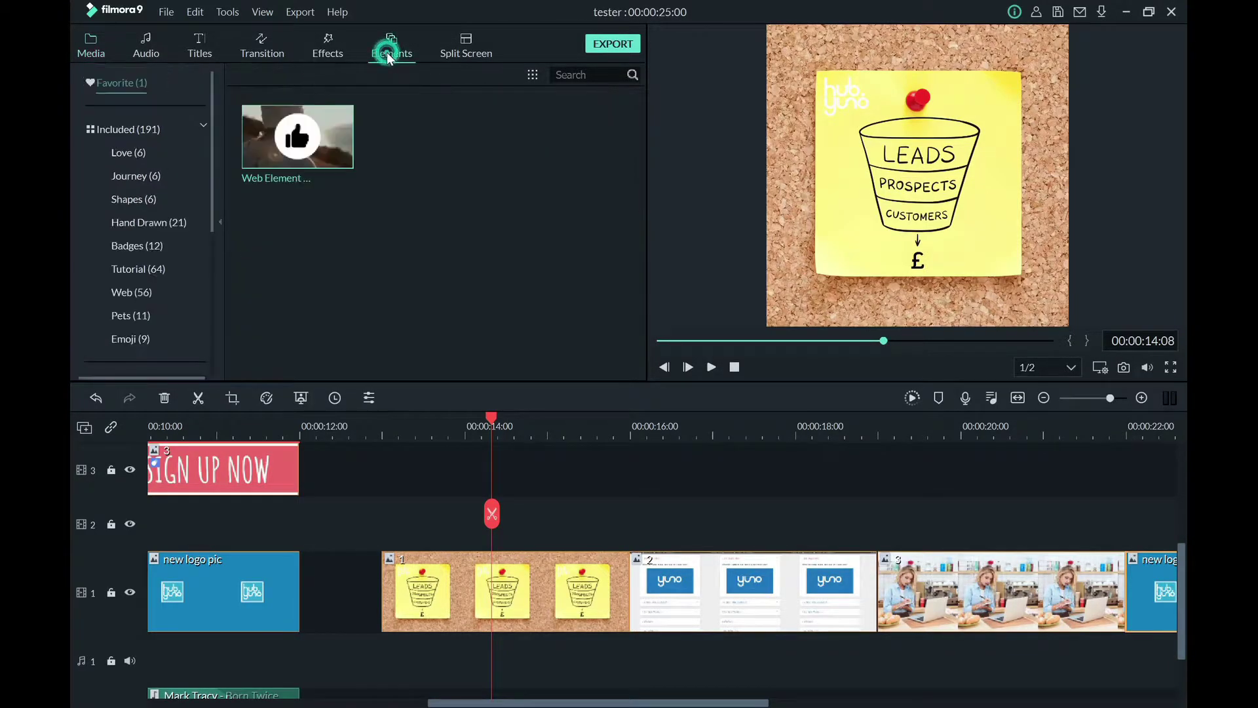
{"action": "left_click", "coordinate": [327, 52]}
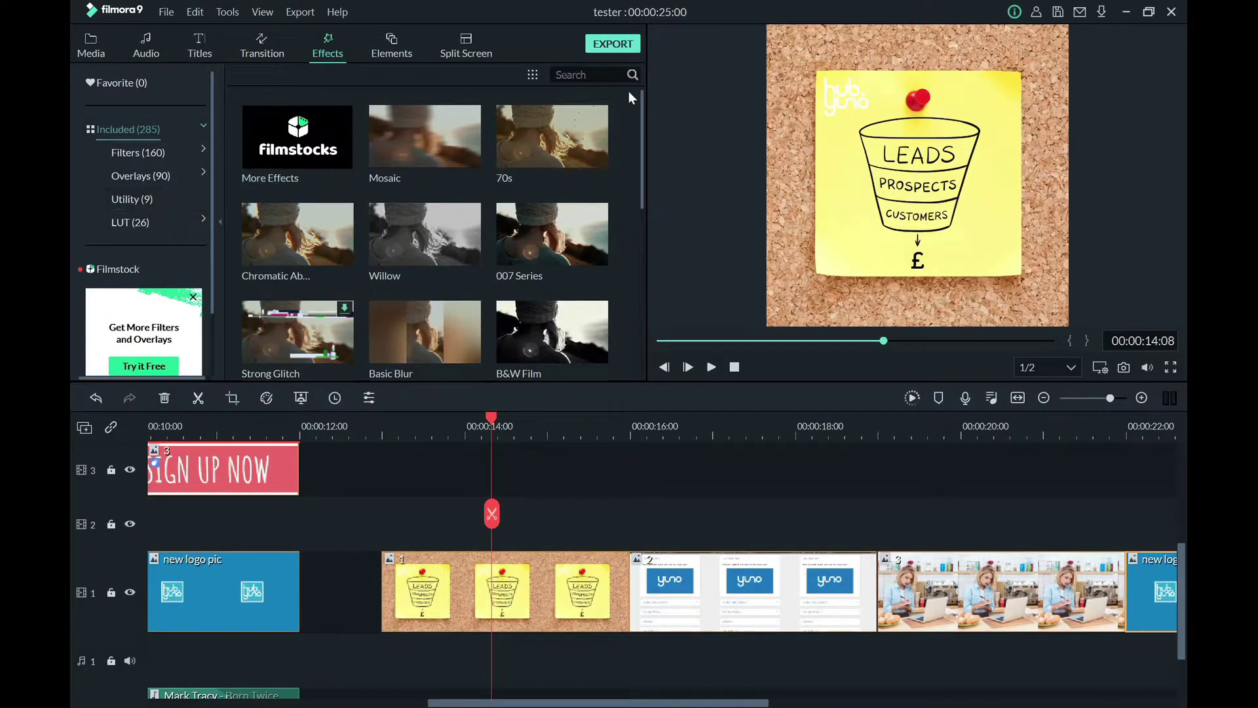
{"action": "left_click", "coordinate": [592, 76]}
{"action": "type", "text": "board"}
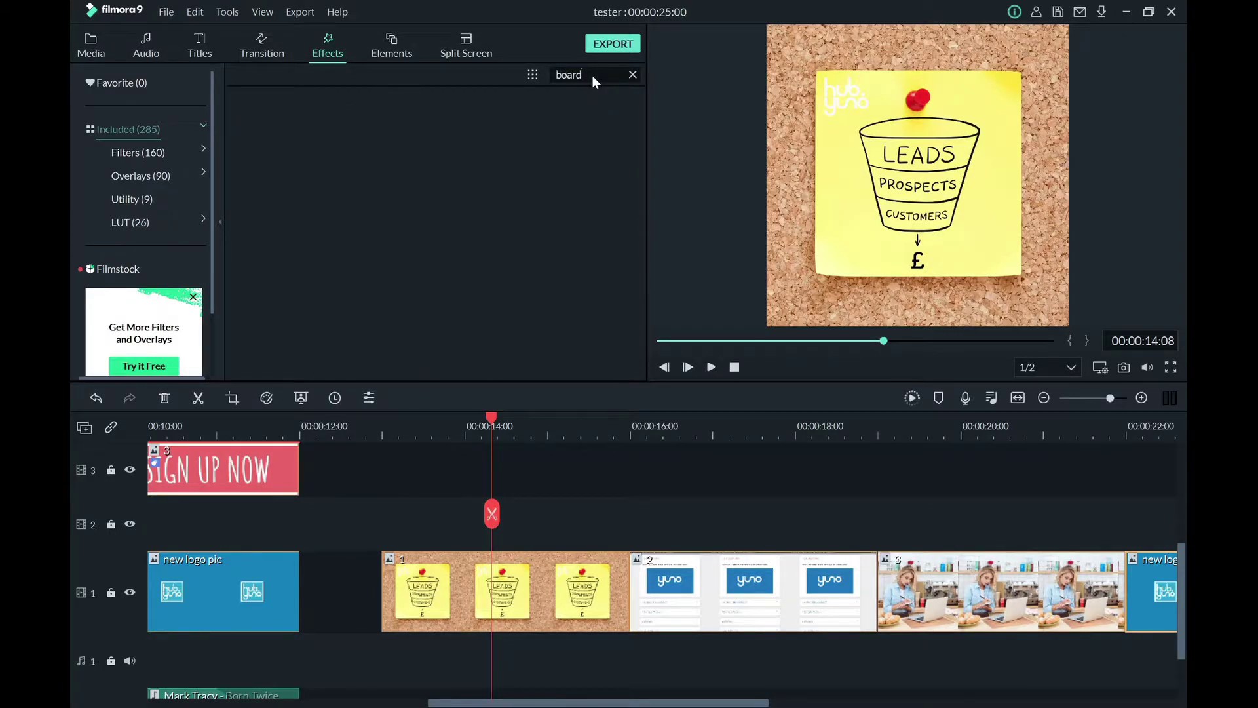
{"action": "left_click", "coordinate": [633, 76]}
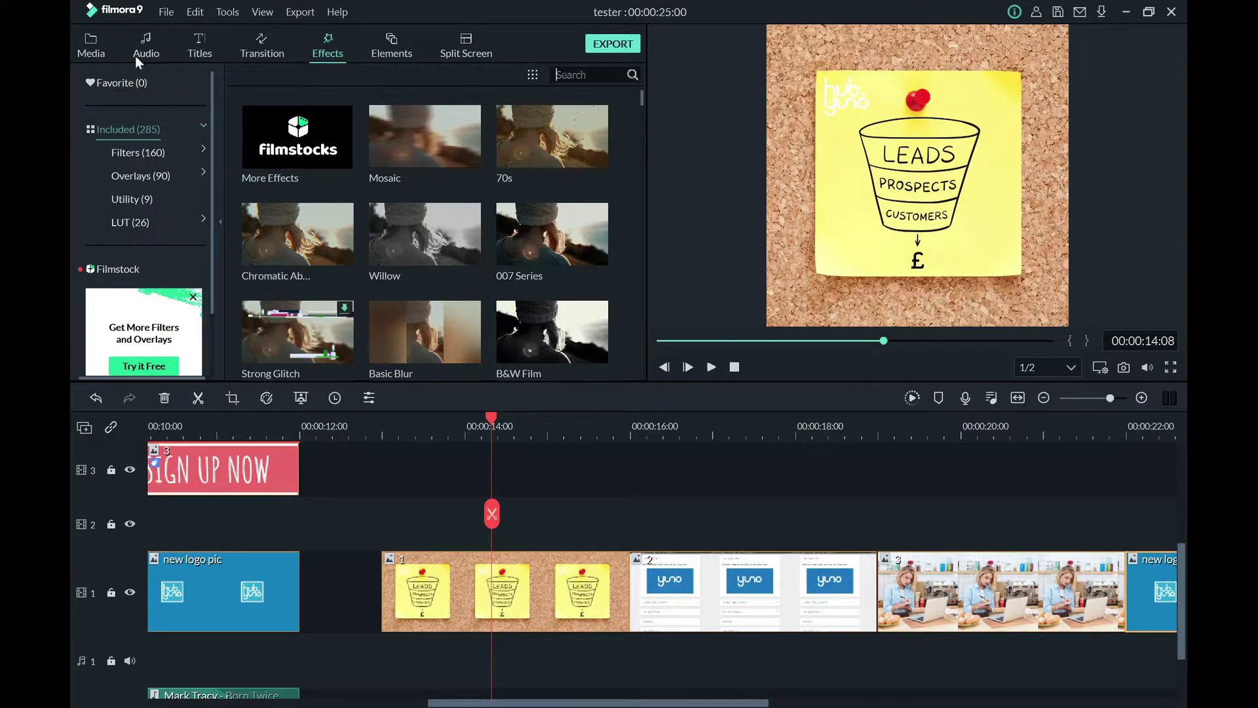
- Place video_frame on track 2 above the sticky-note clip and stretch it to the full preview height, undoing and redoing the last stretch
{"action": "left_click", "coordinate": [93, 48]}
{"action": "left_click_drag", "start_coordinate": [593, 316], "coordinate": [389, 545]}
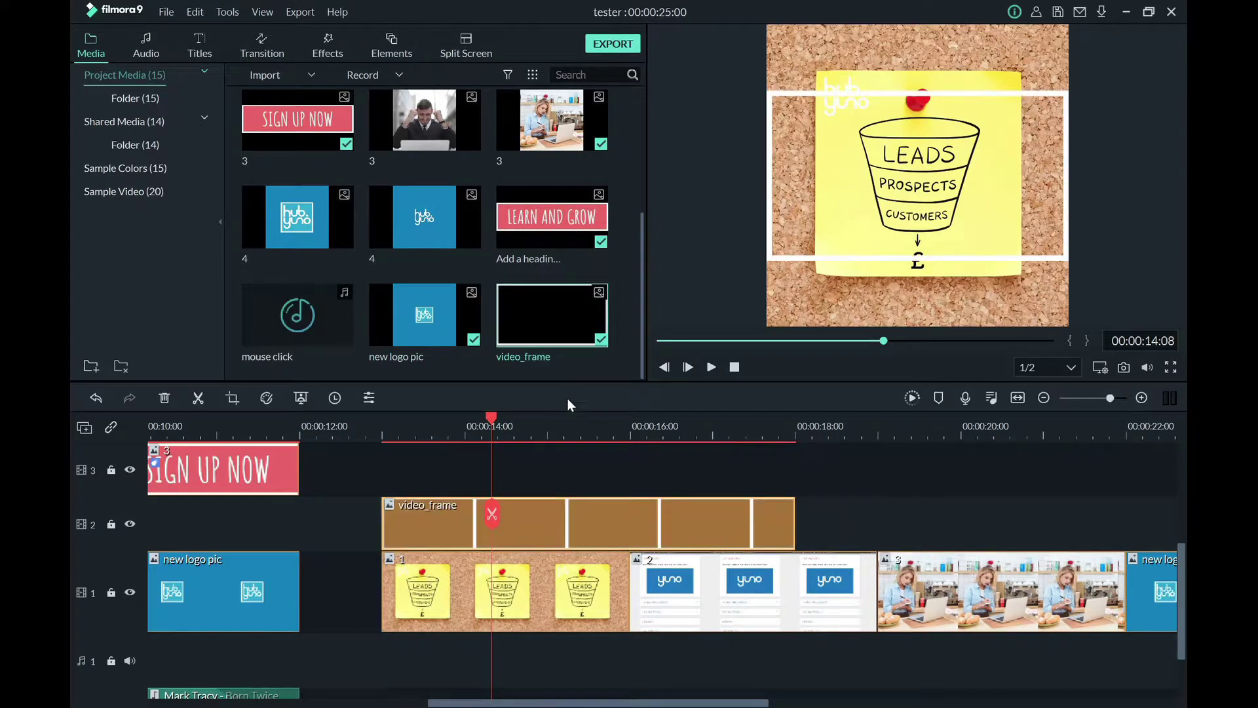
{"action": "left_click", "coordinate": [988, 99]}
{"action": "left_click_drag", "start_coordinate": [918, 91], "coordinate": [921, 13]}
{"action": "left_click_drag", "start_coordinate": [948, 258], "coordinate": [922, 337]}
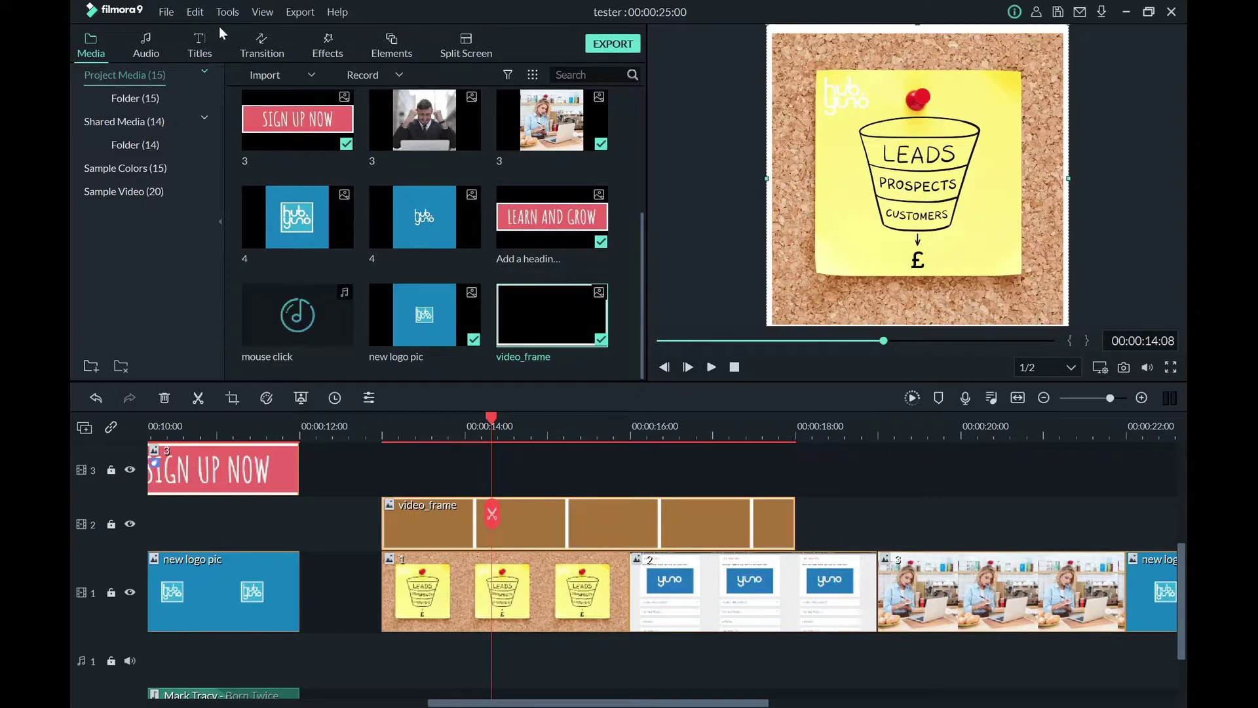
{"action": "left_click", "coordinate": [187, 13]}
{"action": "left_click", "coordinate": [198, 30]}
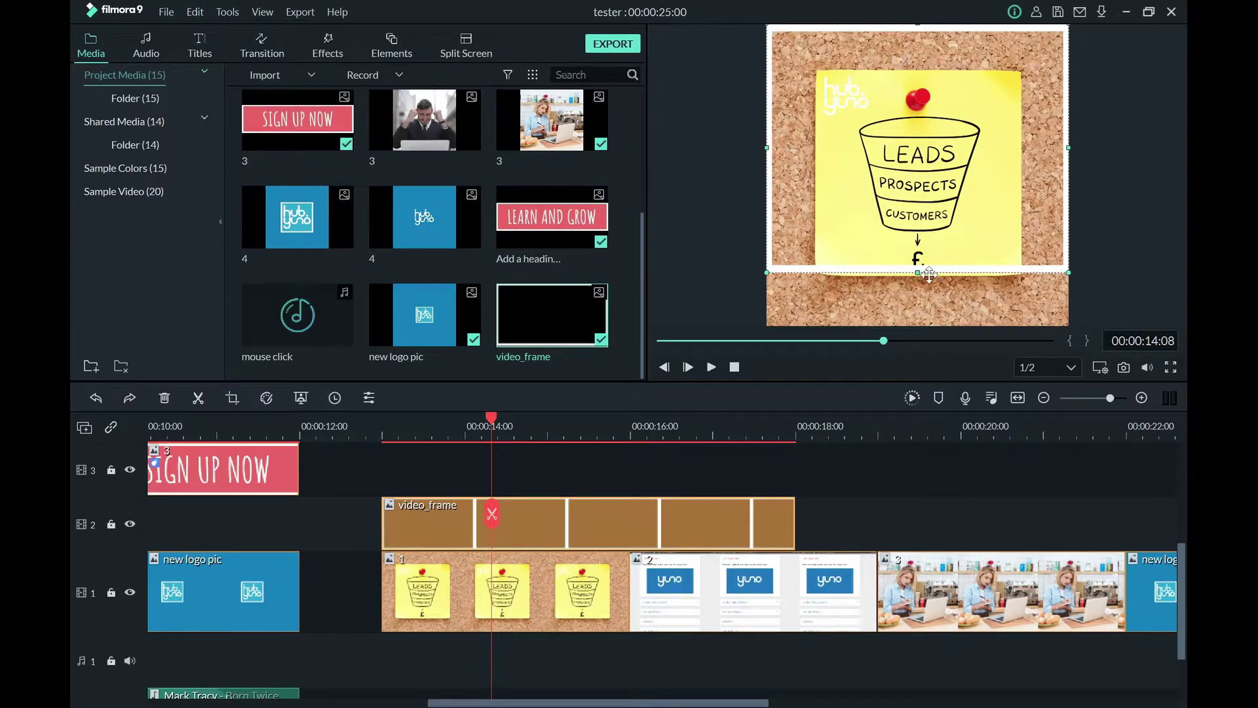
{"action": "left_click_drag", "start_coordinate": [917, 274], "coordinate": [918, 323]}
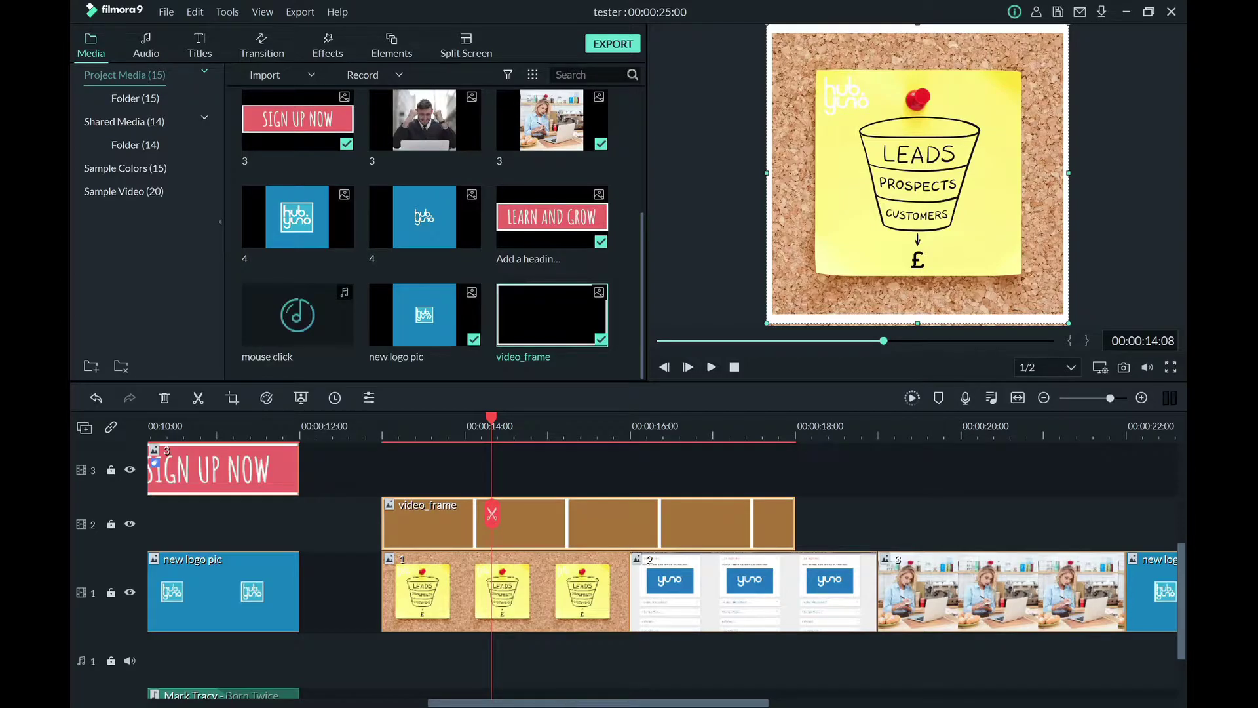
- Examine the settings of the existing Border effect clip on track 4, and close them without changes
{"action": "scroll", "coordinate": [415, 587], "scroll_direction": "left", "scroll_amount": 5}
{"action": "scroll", "coordinate": [416, 587], "scroll_direction": "up", "scroll_amount": 2}
{"action": "left_click", "coordinate": [458, 551]}
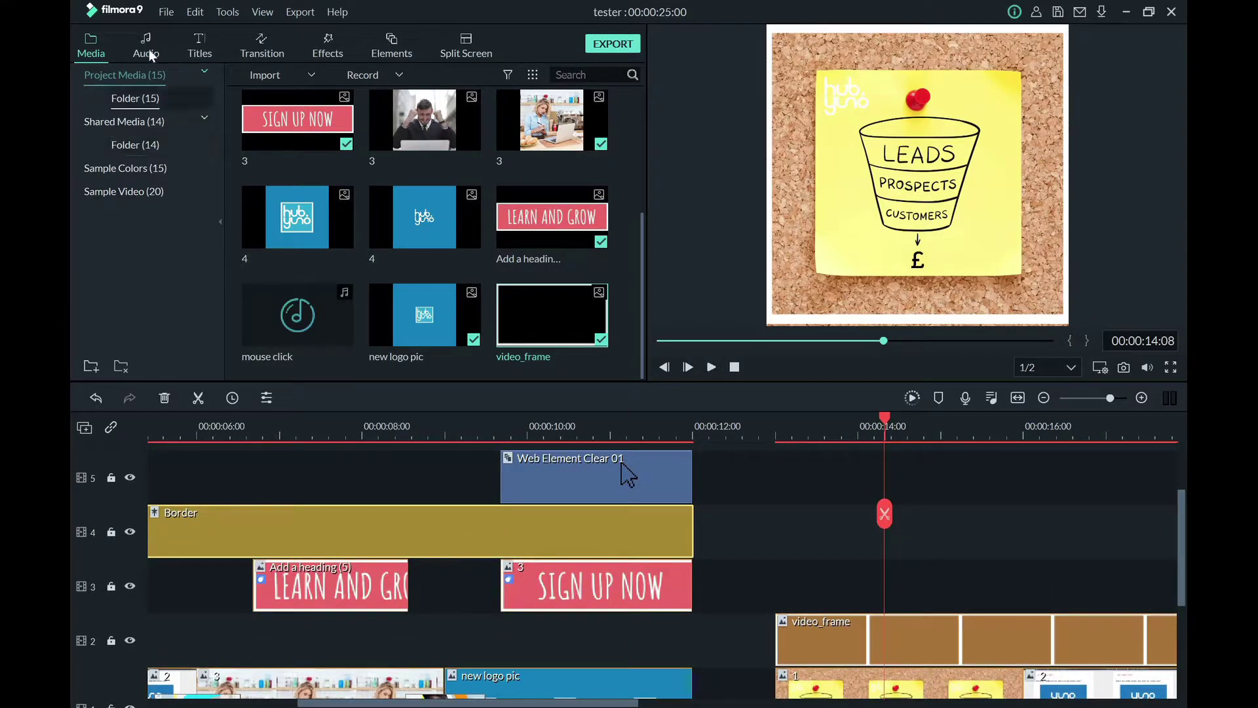
{"action": "left_click", "coordinate": [397, 44]}
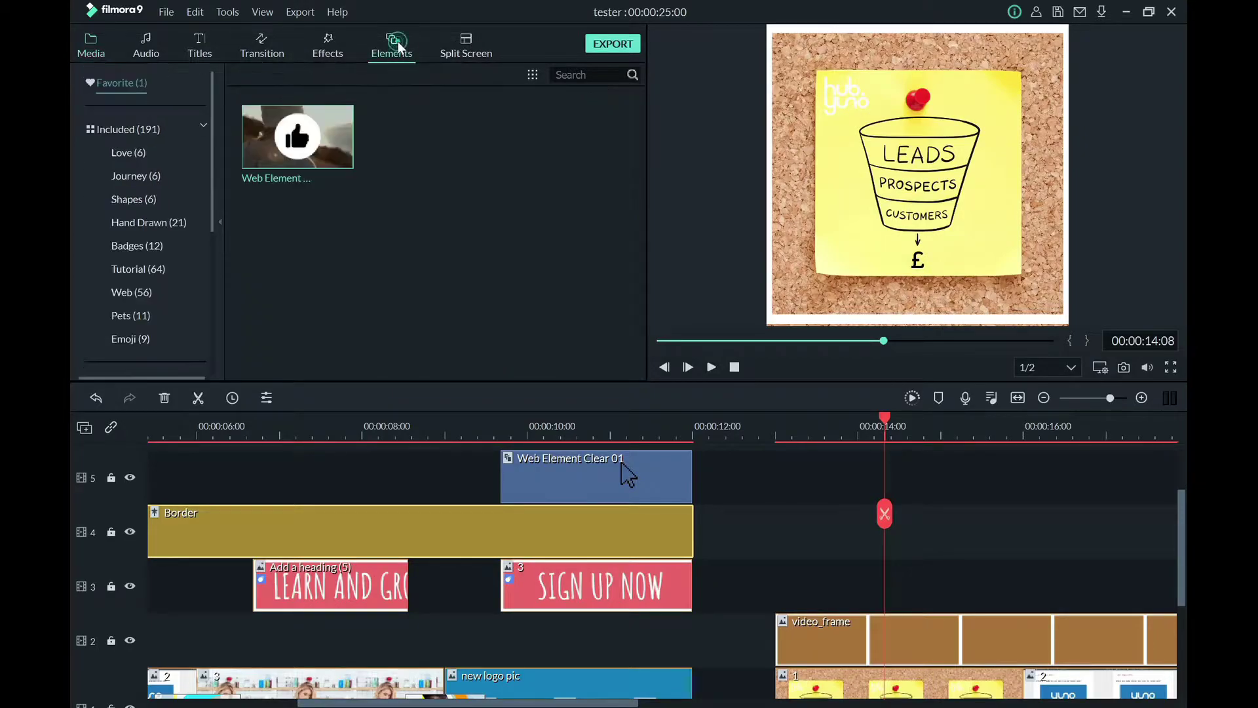
{"action": "double_click", "coordinate": [378, 532]}
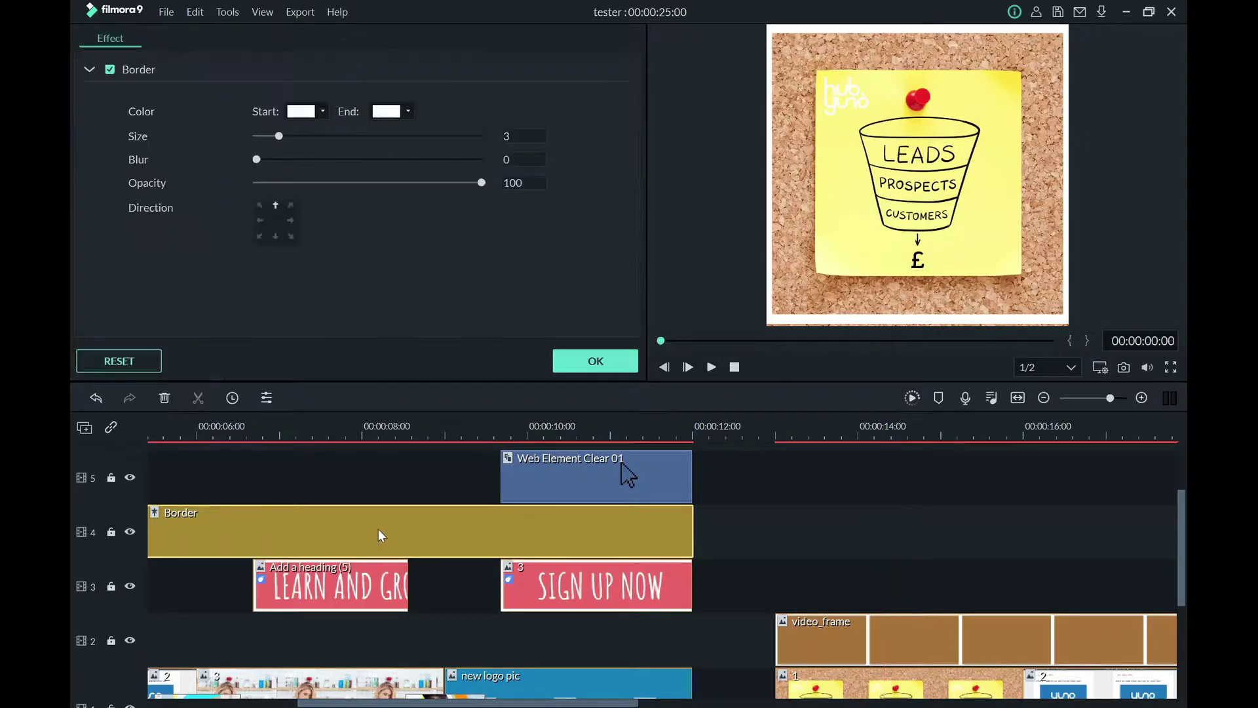
{"action": "left_click", "coordinate": [599, 367]}
- Delete the video_frame clip from track 2 and select the Border effect clip on track 4
{"action": "left_click", "coordinate": [848, 638]}
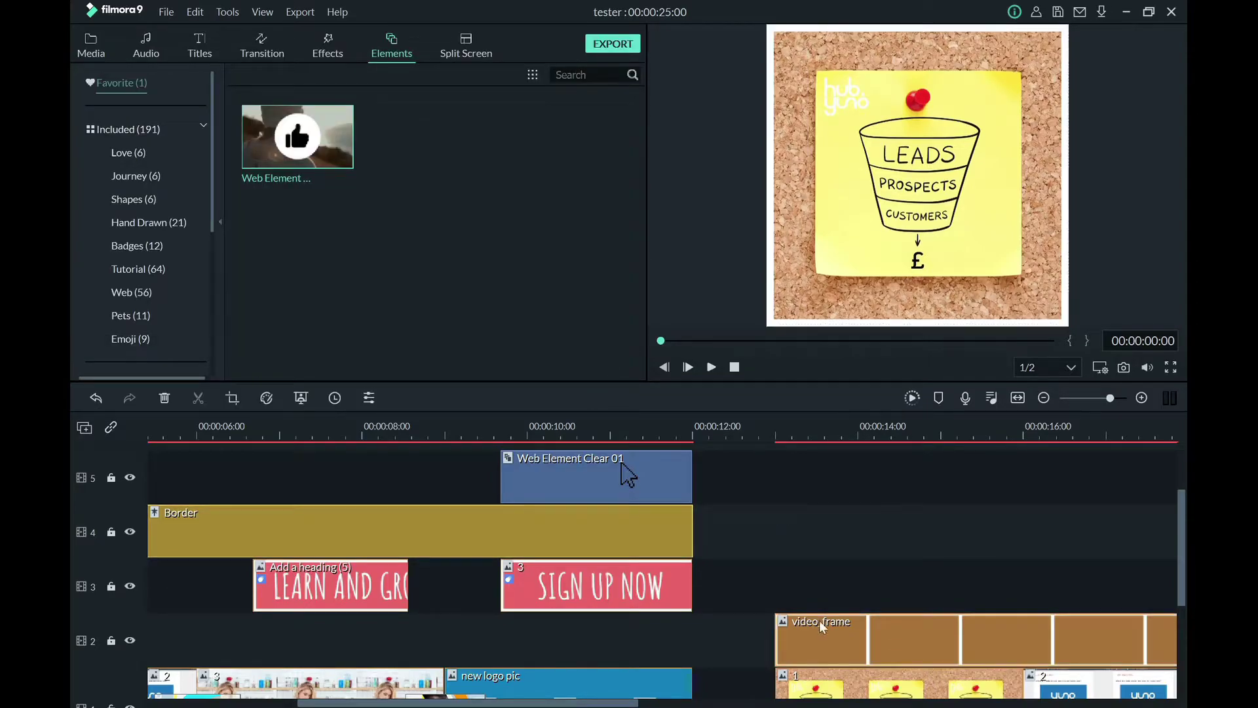
{"action": "key", "text": "Delete"}
{"action": "left_click", "coordinate": [557, 526]}
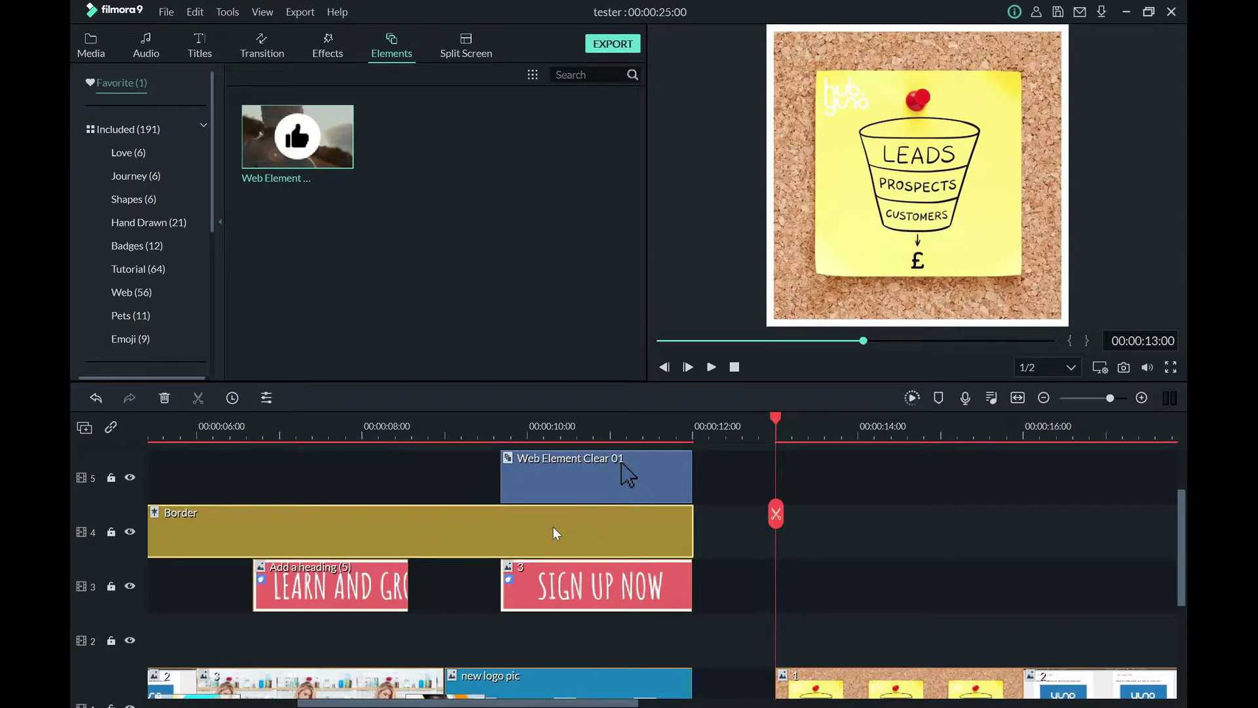
- Preview the first logo clip at about 9 seconds, search the effects for "boa", and clear the search
{"action": "left_click", "coordinate": [481, 426]}
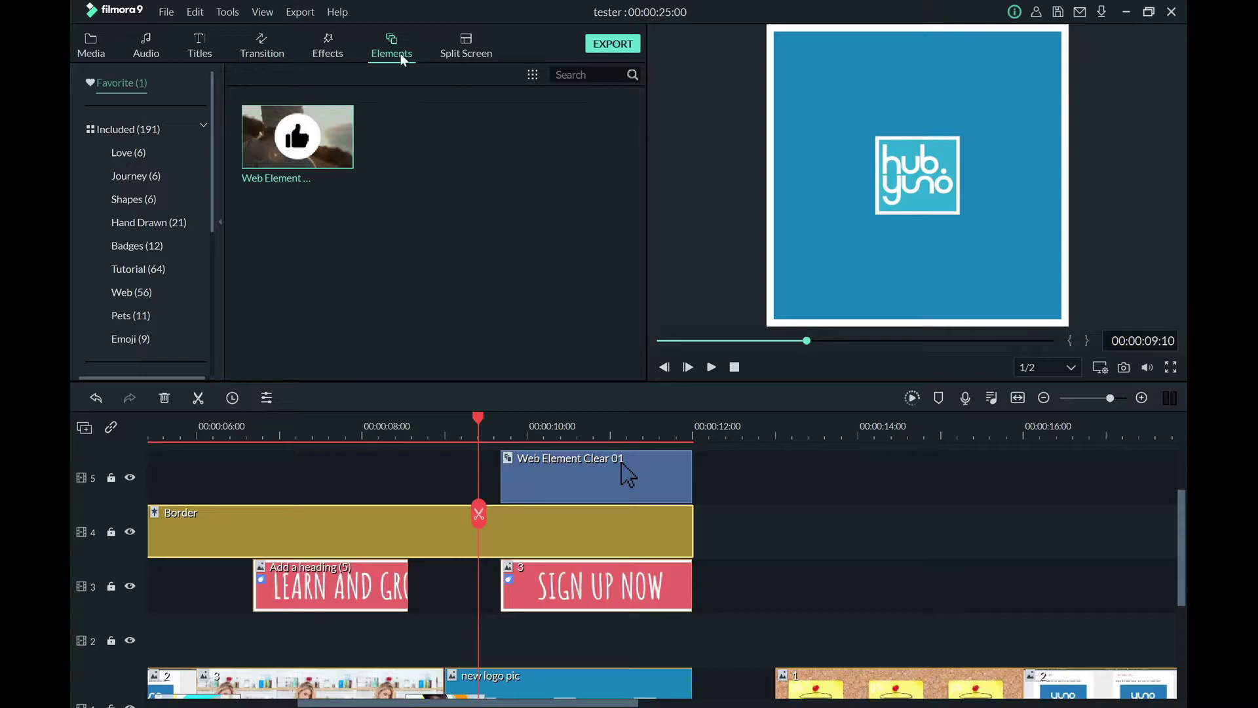
{"action": "left_click", "coordinate": [320, 41]}
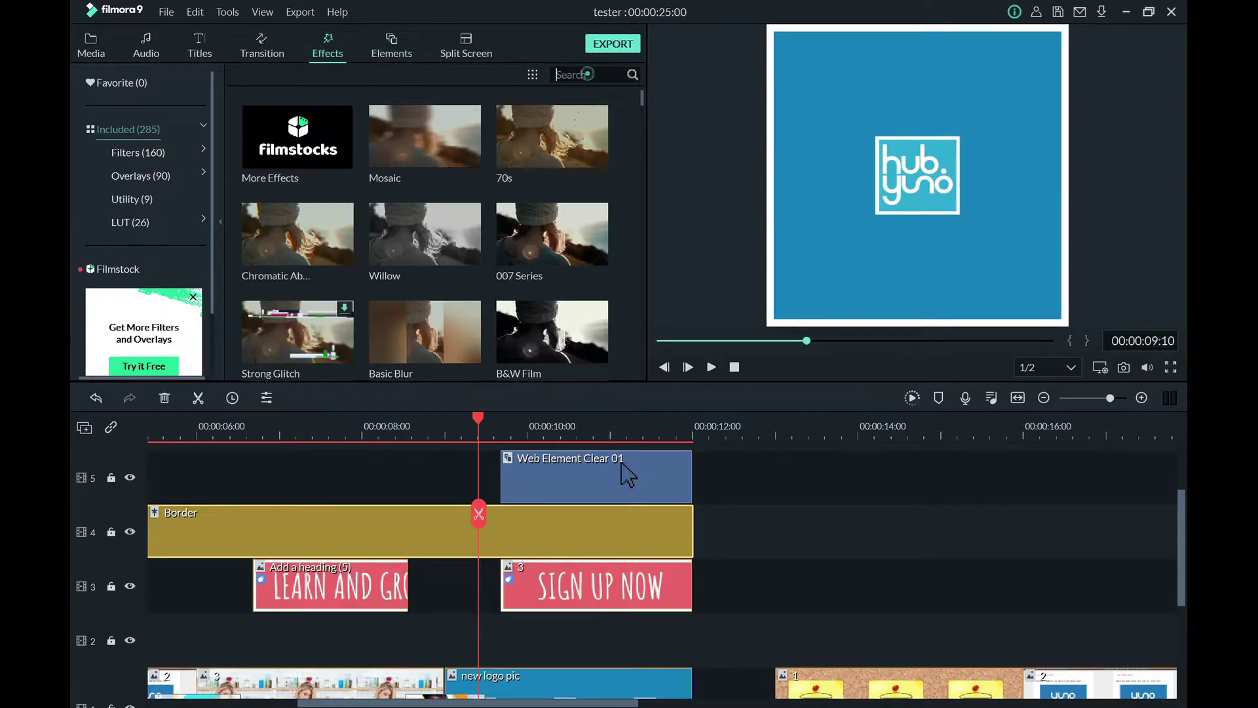
{"action": "left_click", "coordinate": [587, 74]}
{"action": "type", "text": "board"}
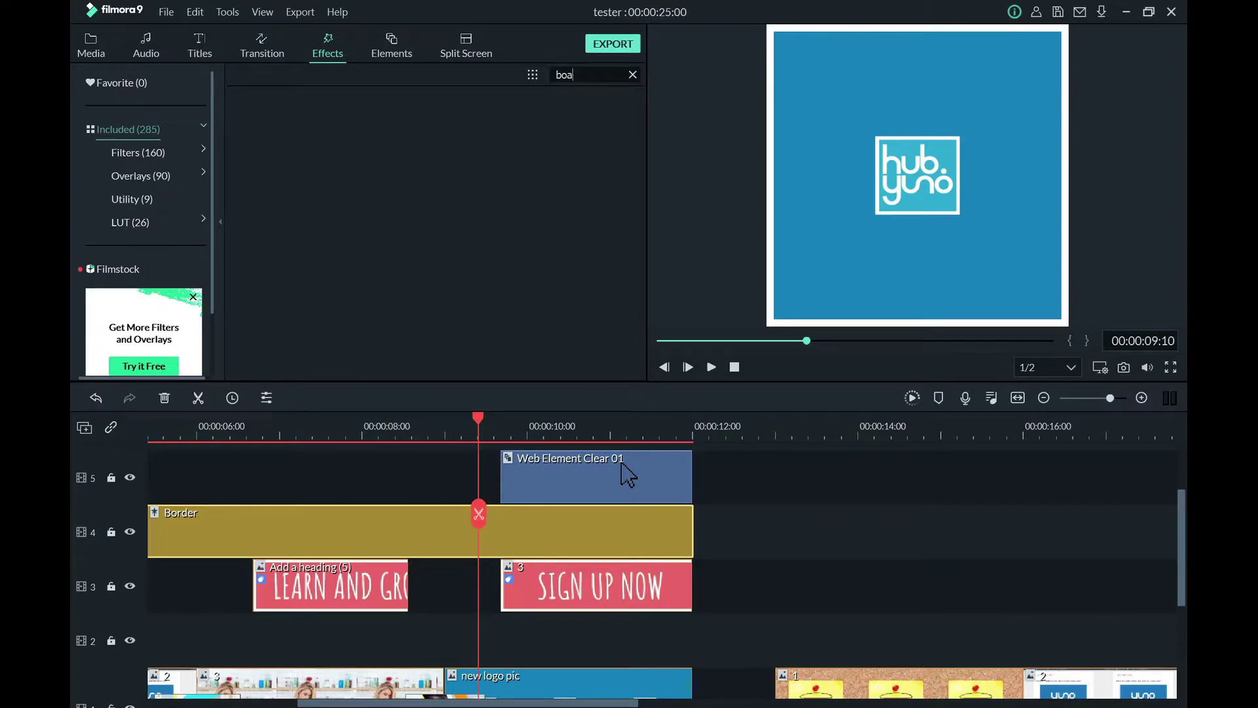
{"action": "key", "text": "BackSpace"}
{"action": "key", "text": "BackSpace"}
{"action": "key", "text": "BackSpace"}
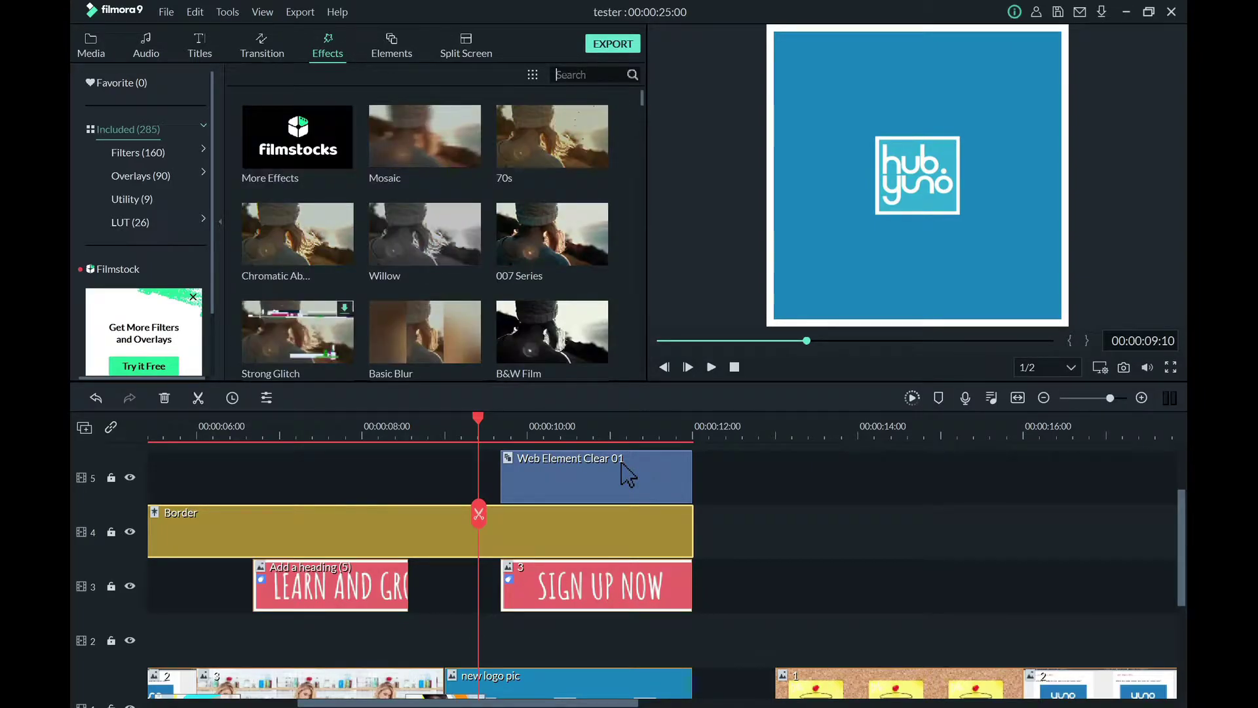
- Look through the Effects, Titles and project media libraries for the item that produces the white border
{"action": "scroll", "coordinate": [521, 203], "scroll_direction": "down", "scroll_amount": 10}
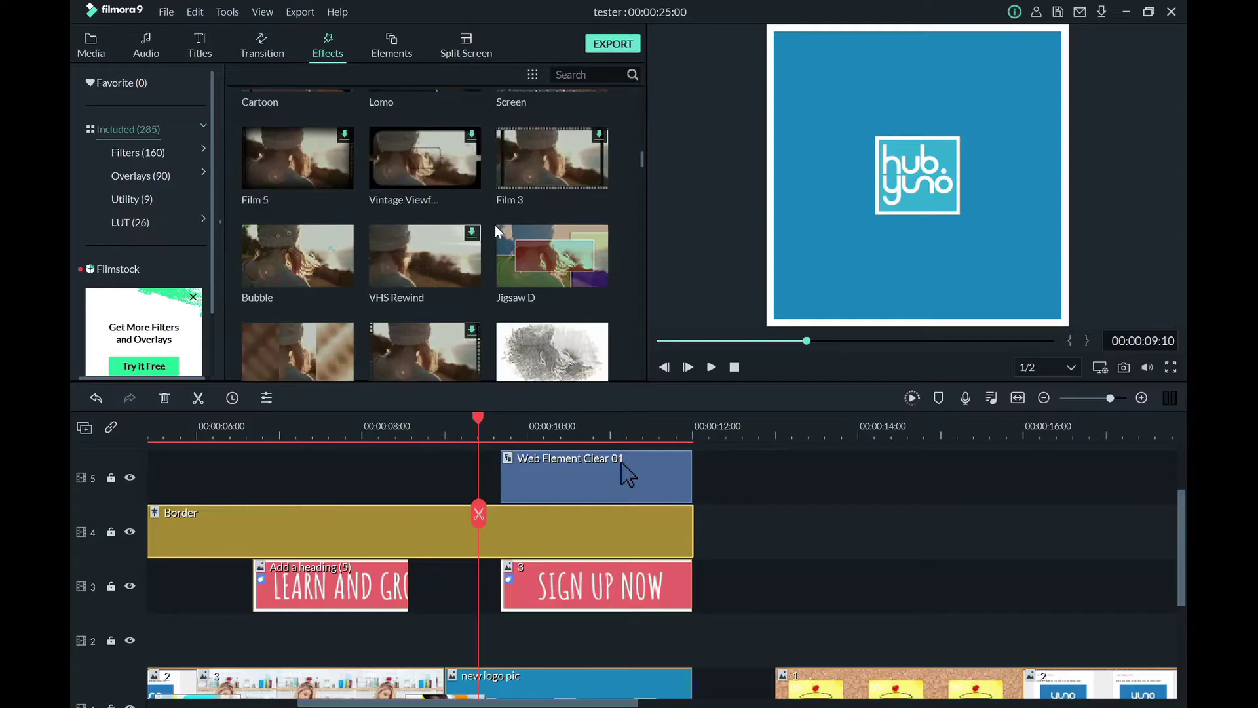
{"action": "scroll", "coordinate": [493, 226], "scroll_direction": "down", "scroll_amount": 4}
{"action": "scroll", "coordinate": [490, 226], "scroll_direction": "up", "scroll_amount": 5}
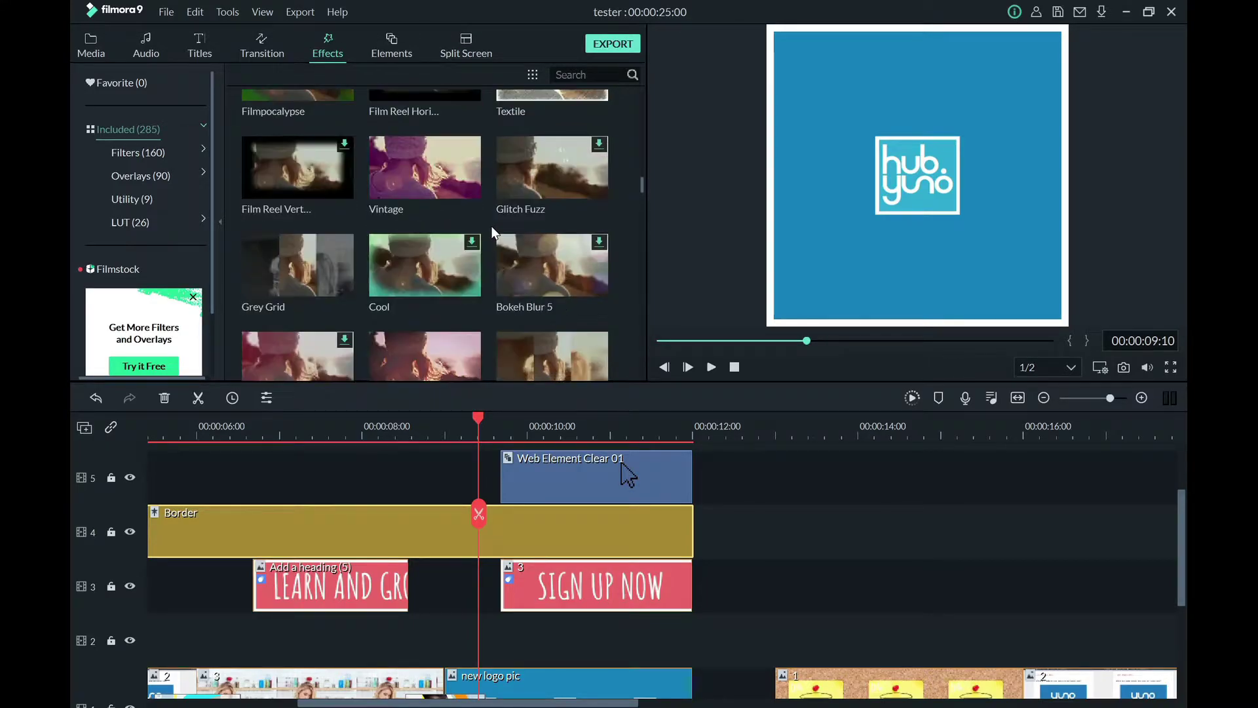
{"action": "scroll", "coordinate": [490, 226], "scroll_direction": "up", "scroll_amount": 8}
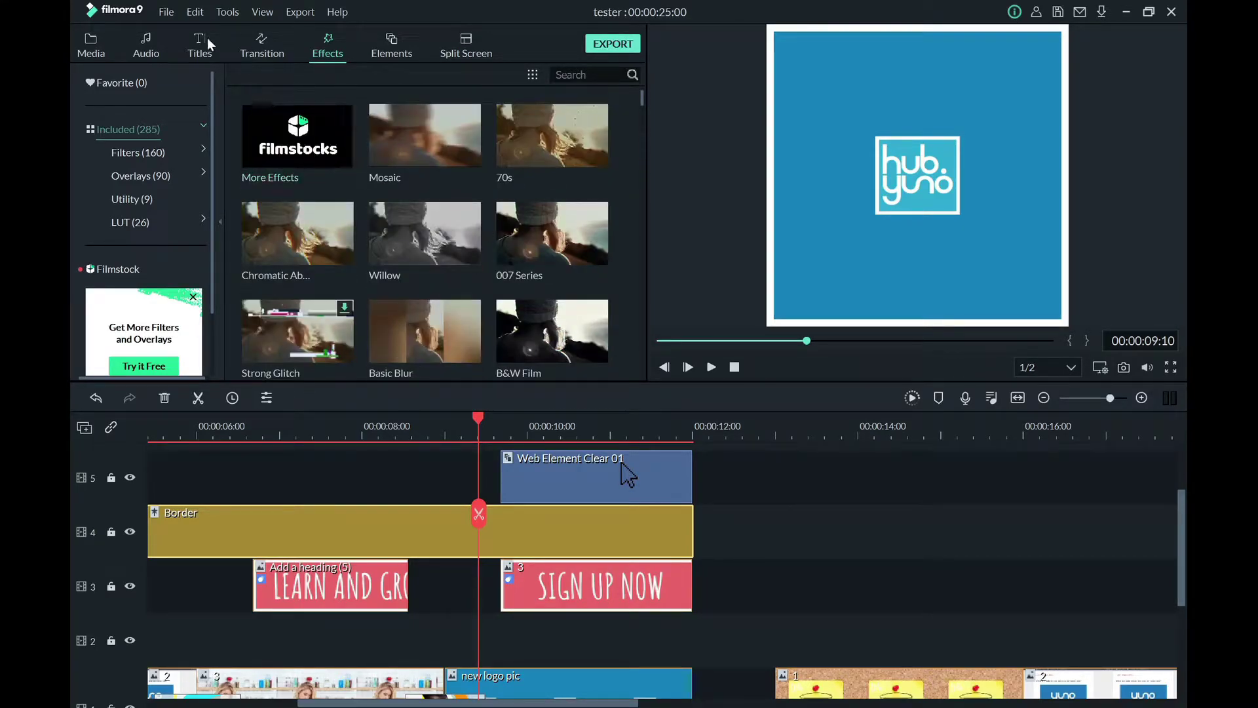
{"action": "left_click", "coordinate": [268, 40]}
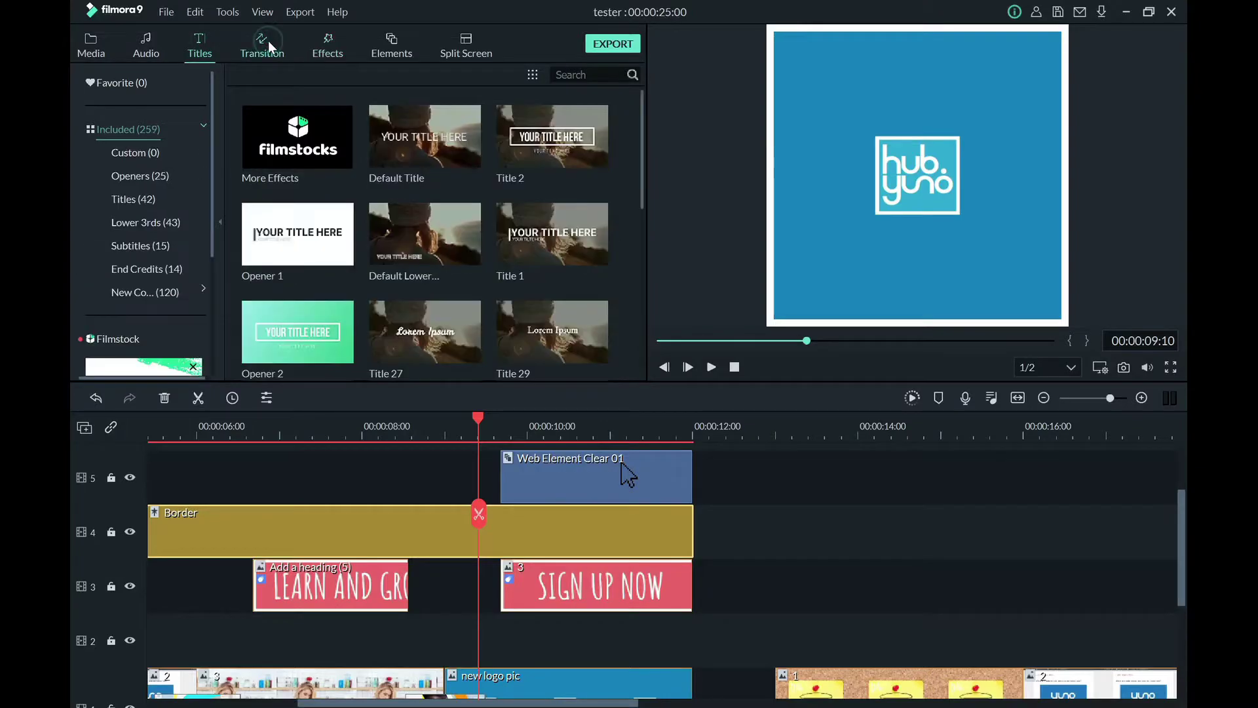
{"action": "left_click", "coordinate": [329, 46]}
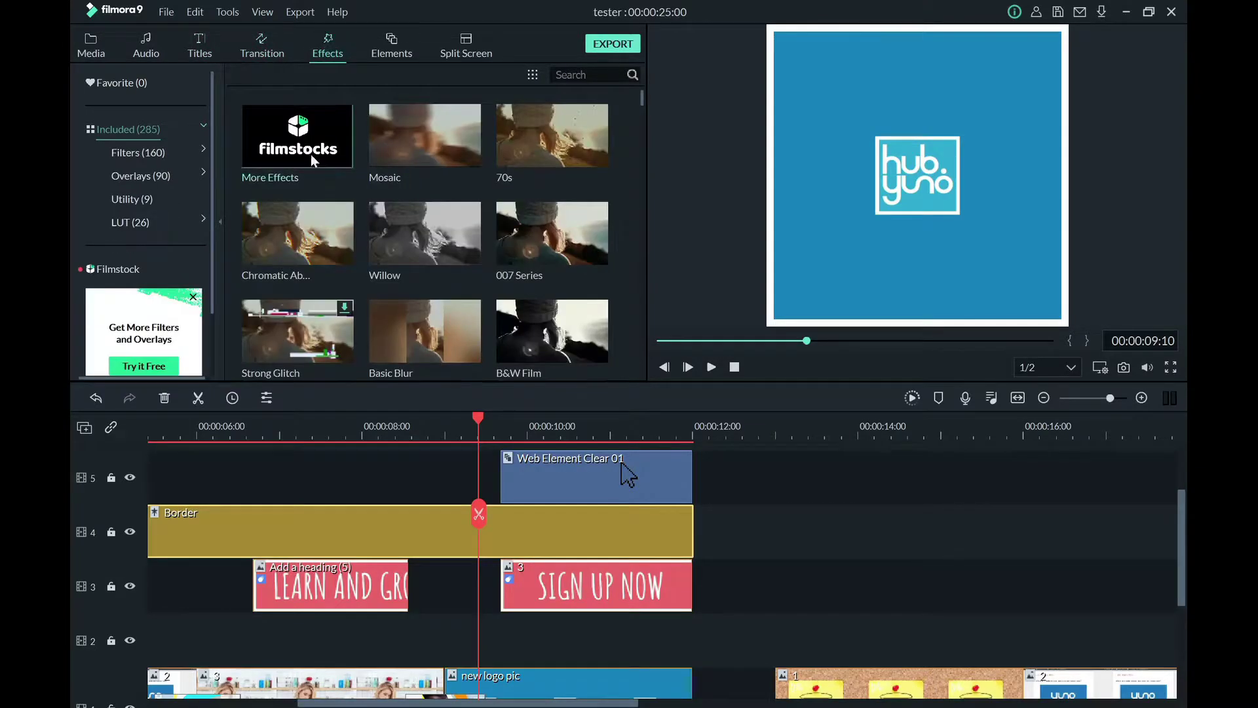
{"action": "left_click", "coordinate": [93, 46]}
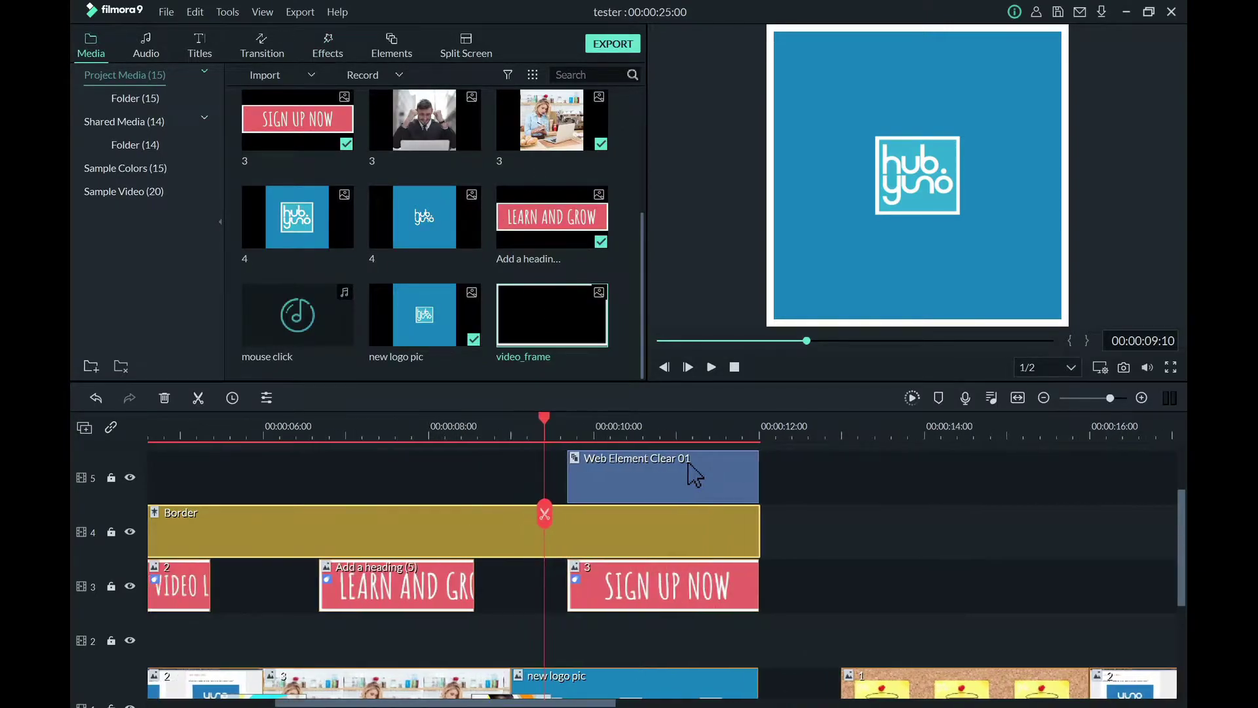
- Search the effects for "bor" and place Border on track 4 at the start of the second sticky-note clip
{"action": "left_click", "coordinate": [342, 55]}
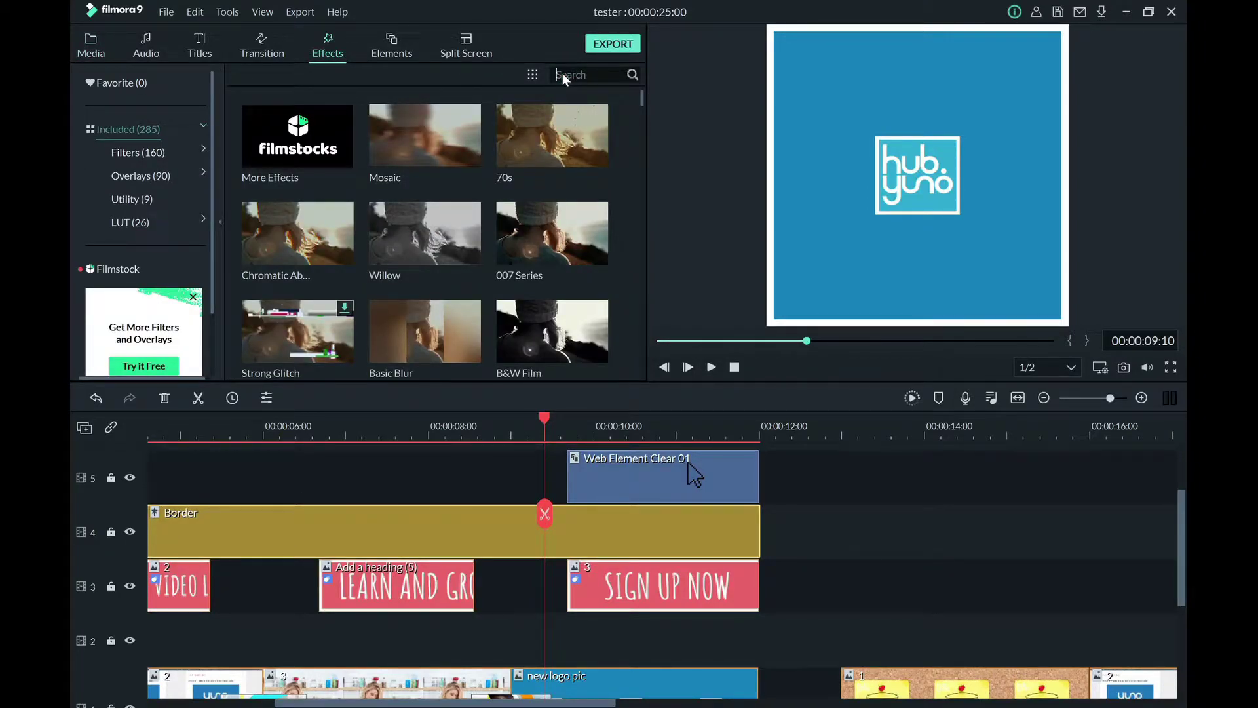
{"action": "type", "text": "bo"}
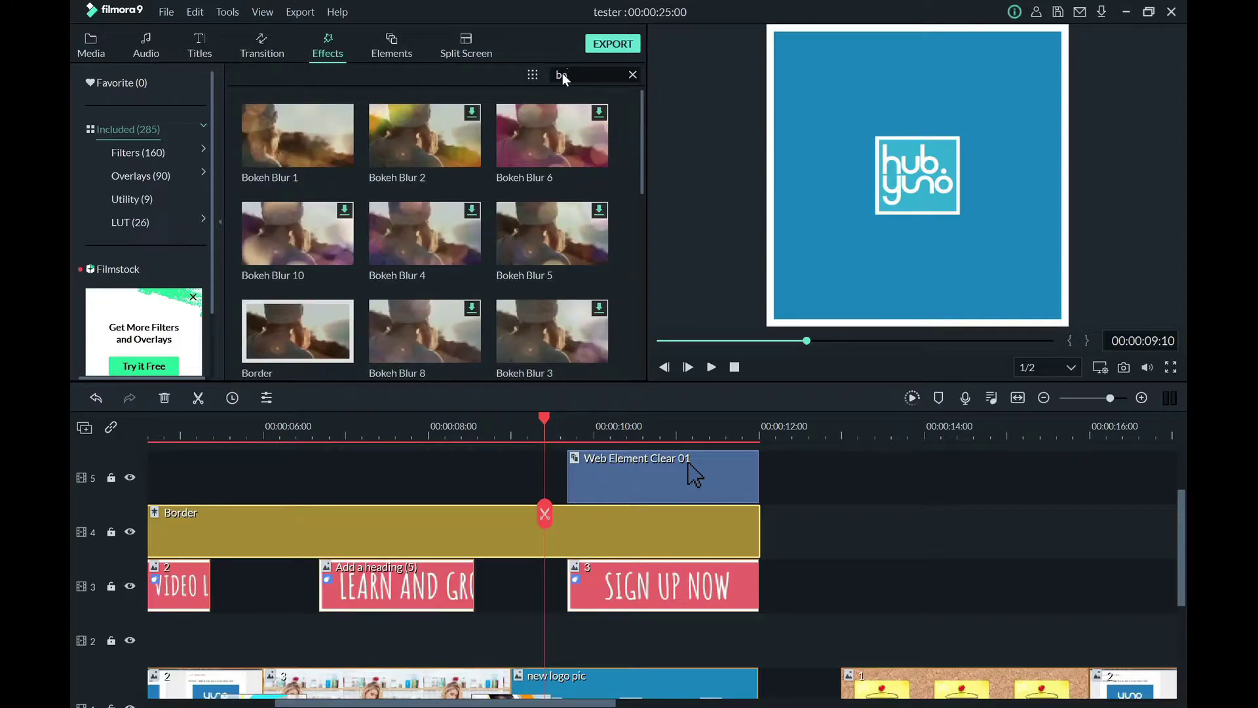
{"action": "type", "text": "r"}
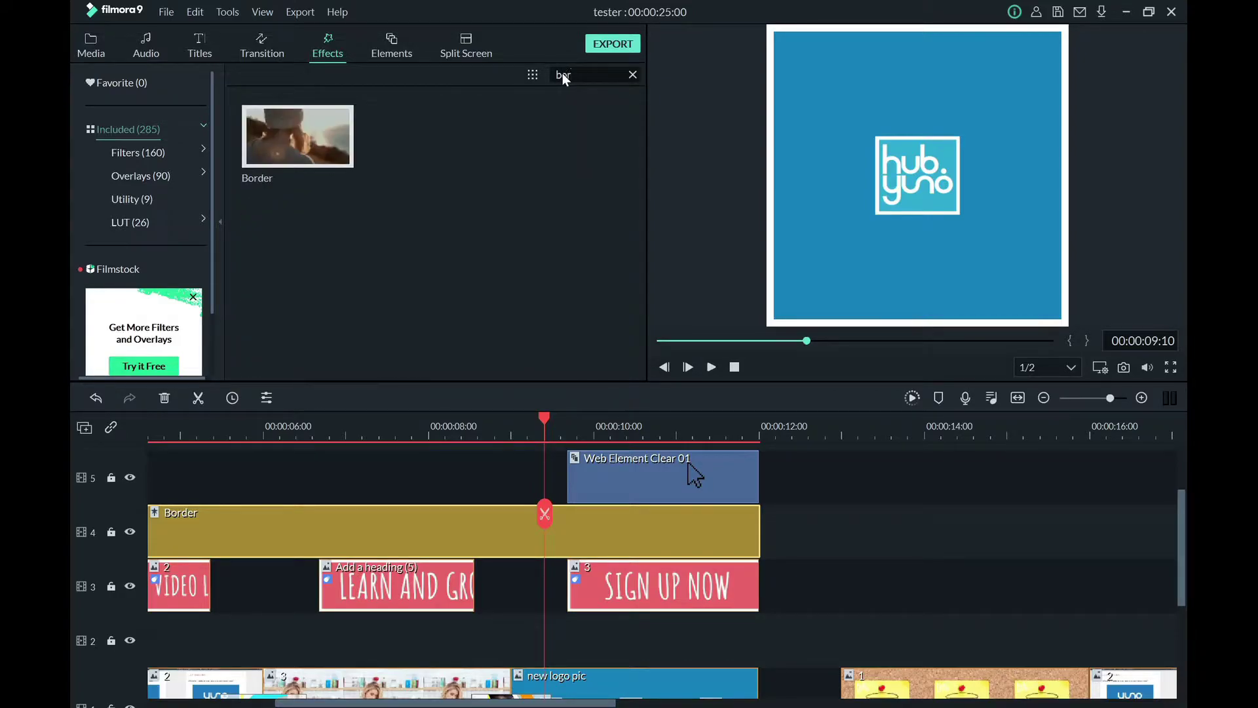
{"action": "left_click_drag", "start_coordinate": [298, 136], "coordinate": [851, 529]}
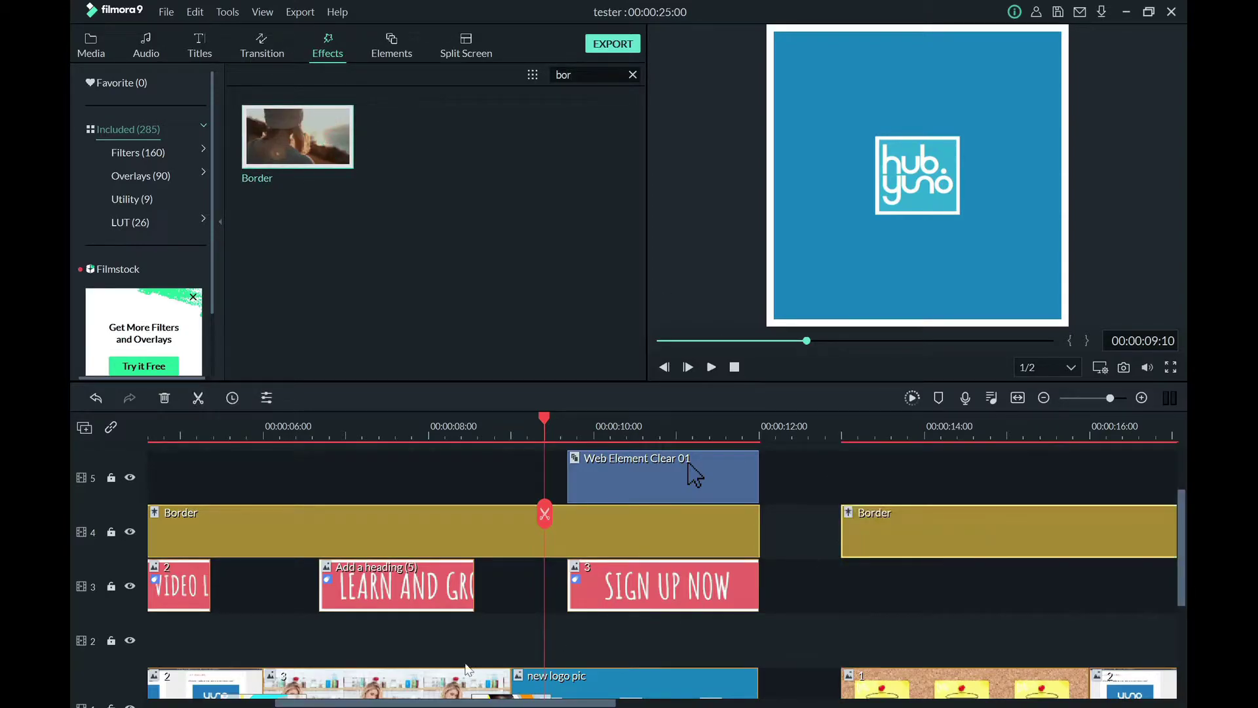
- Preview the new Border clip's coverage and extend it on track 4 to the end of the final logo clip
{"action": "scroll", "coordinate": [695, 475], "scroll_direction": "right", "scroll_amount": 5}
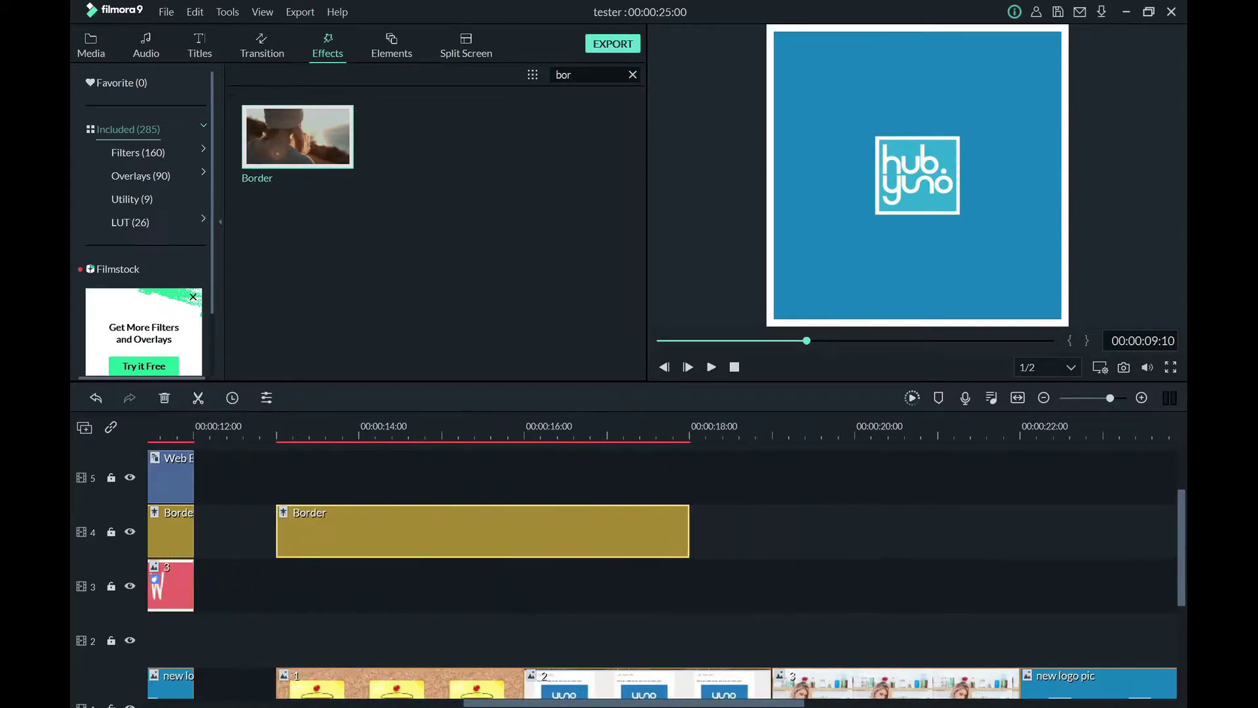
{"action": "left_click", "coordinate": [696, 425]}
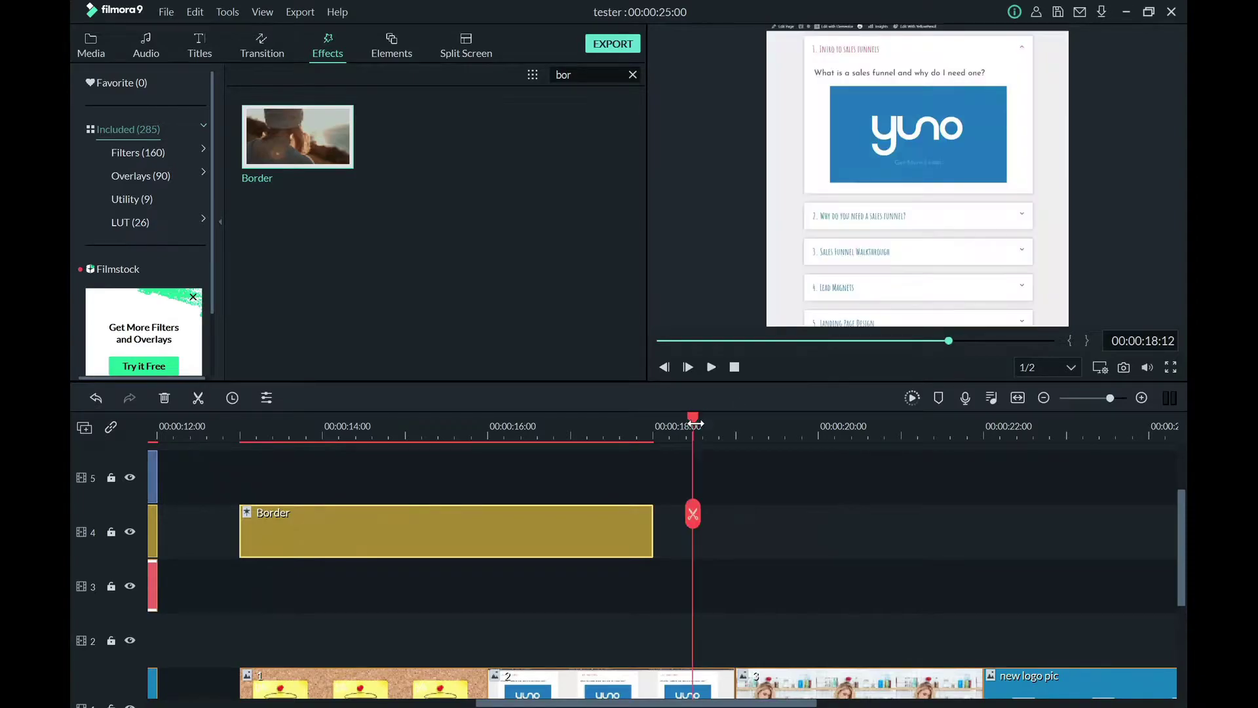
{"action": "left_click", "coordinate": [590, 423]}
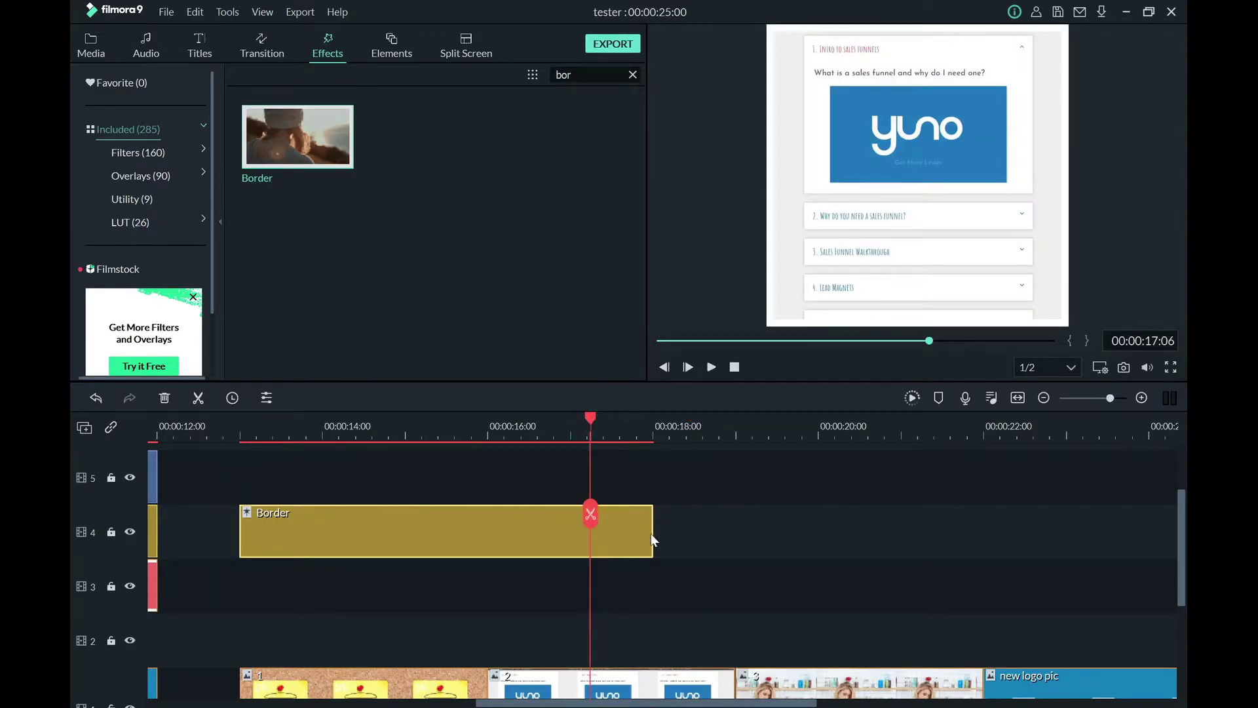
{"action": "left_click_drag", "start_coordinate": [651, 534], "coordinate": [1066, 563]}
{"action": "left_click_drag", "start_coordinate": [1060, 563], "coordinate": [1046, 568]}
{"action": "left_click_drag", "start_coordinate": [706, 705], "coordinate": [625, 705]}
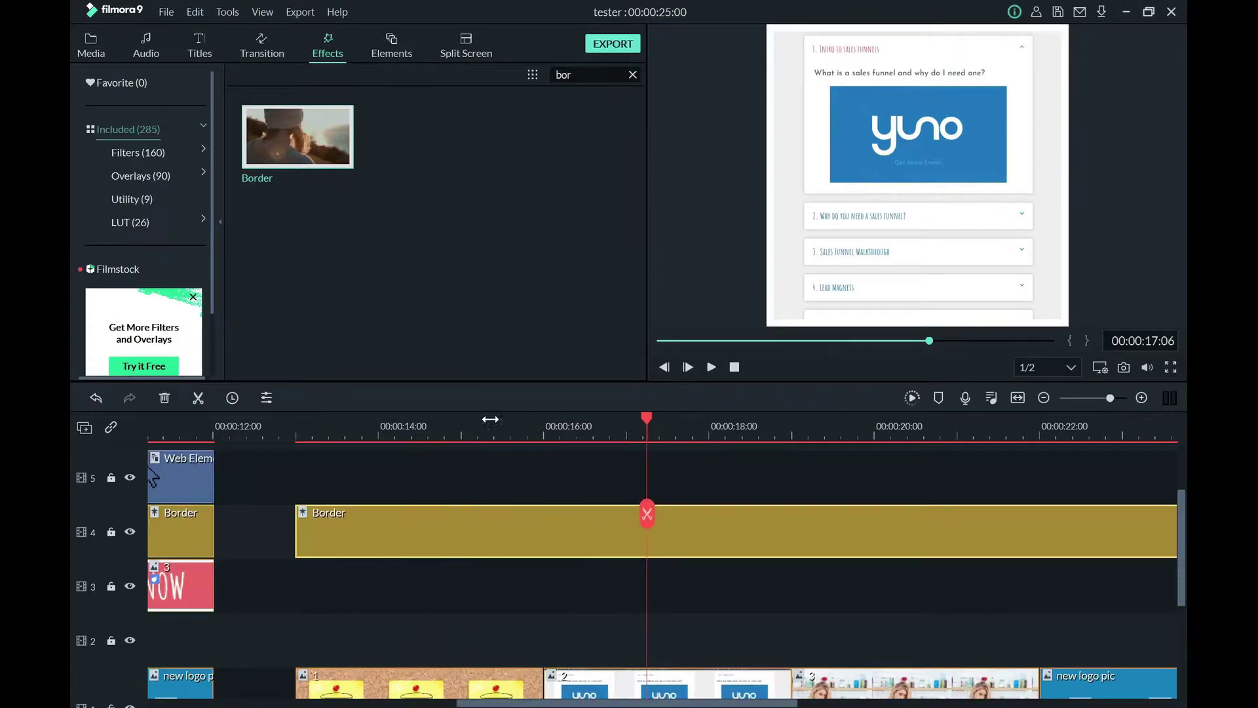
- Play back the first sequence from about 7 seconds to the SIGN UP NOW banner's appearance
{"action": "left_click", "coordinate": [92, 43]}
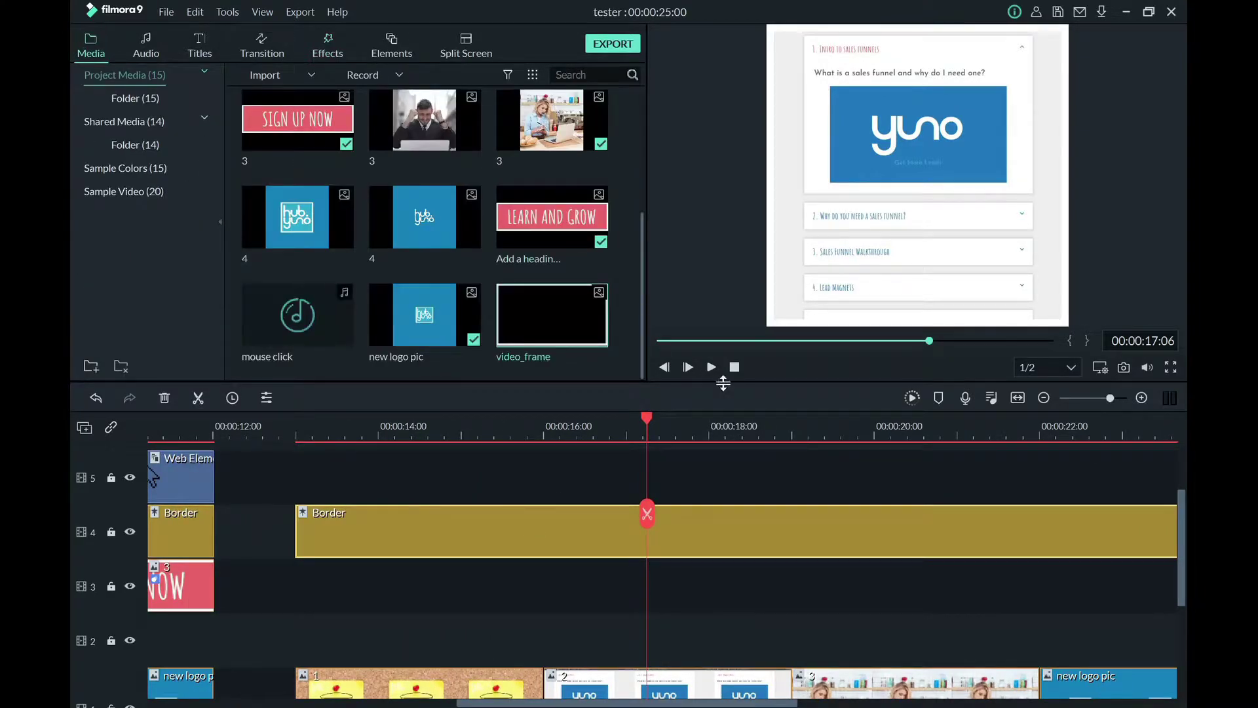
{"action": "left_click_drag", "start_coordinate": [632, 420], "coordinate": [431, 465]}
{"action": "scroll", "coordinate": [267, 472], "scroll_direction": "left", "scroll_amount": 10}
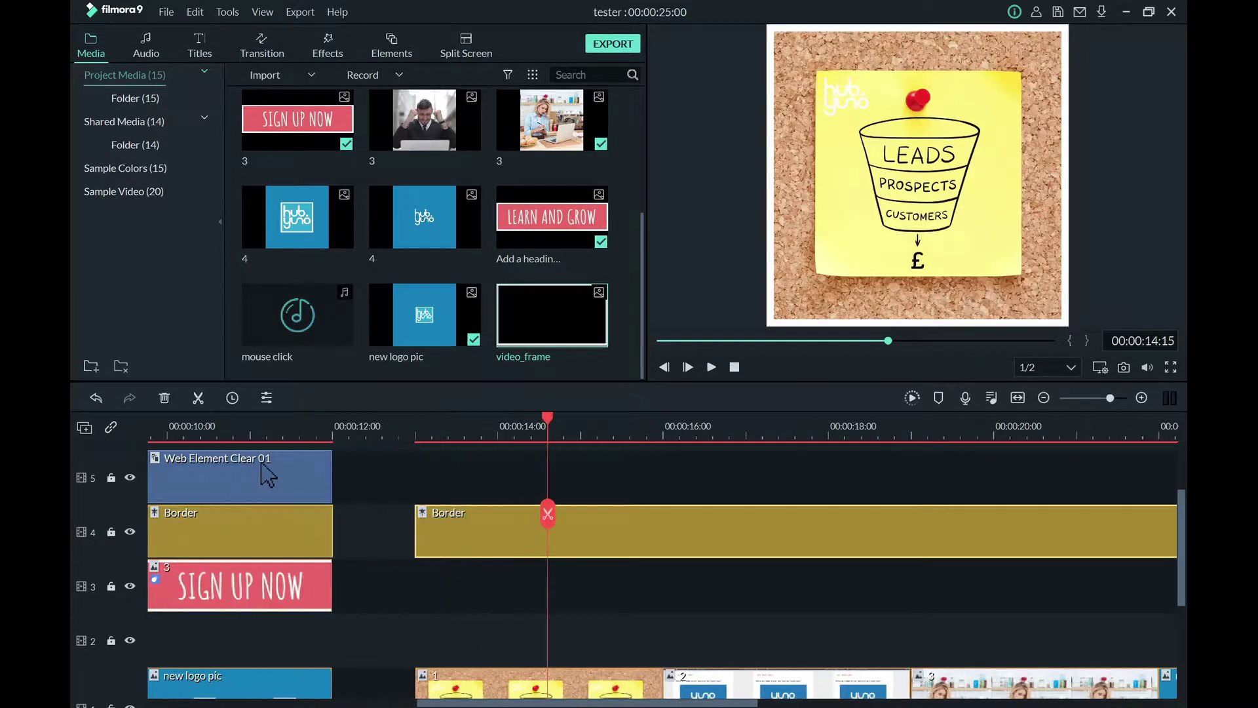
{"action": "left_click", "coordinate": [224, 433]}
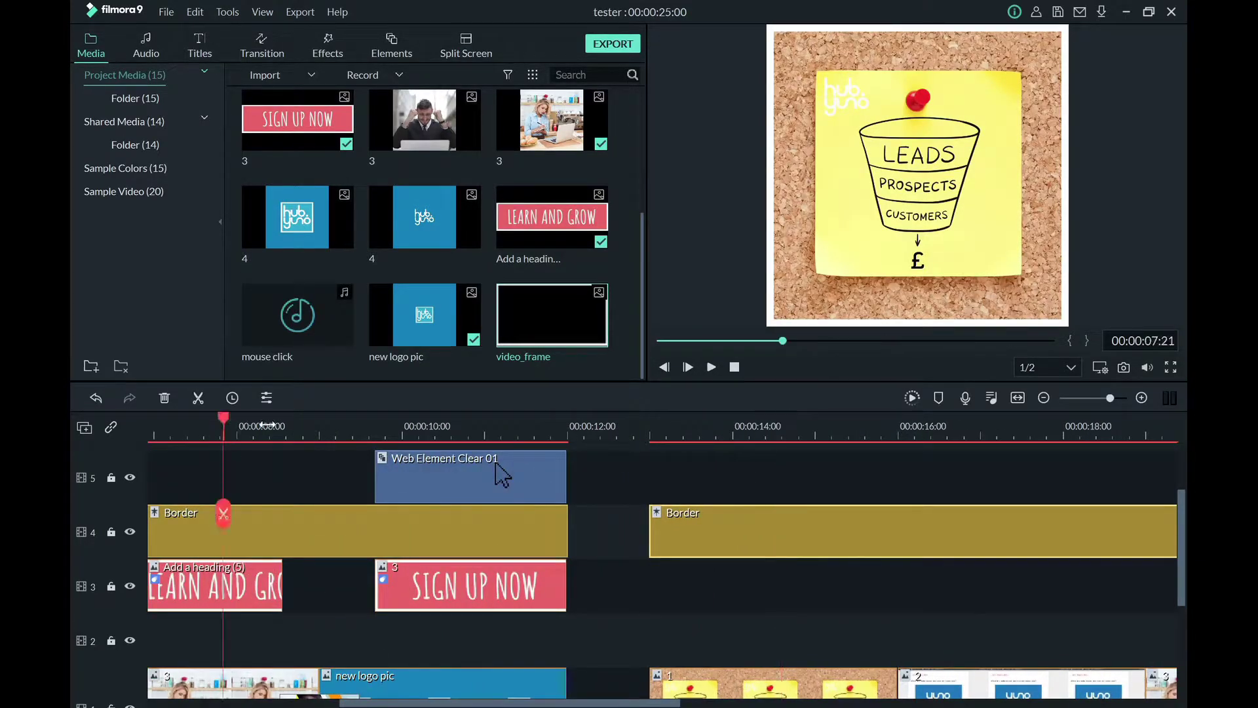
{"action": "key", "text": "space"}
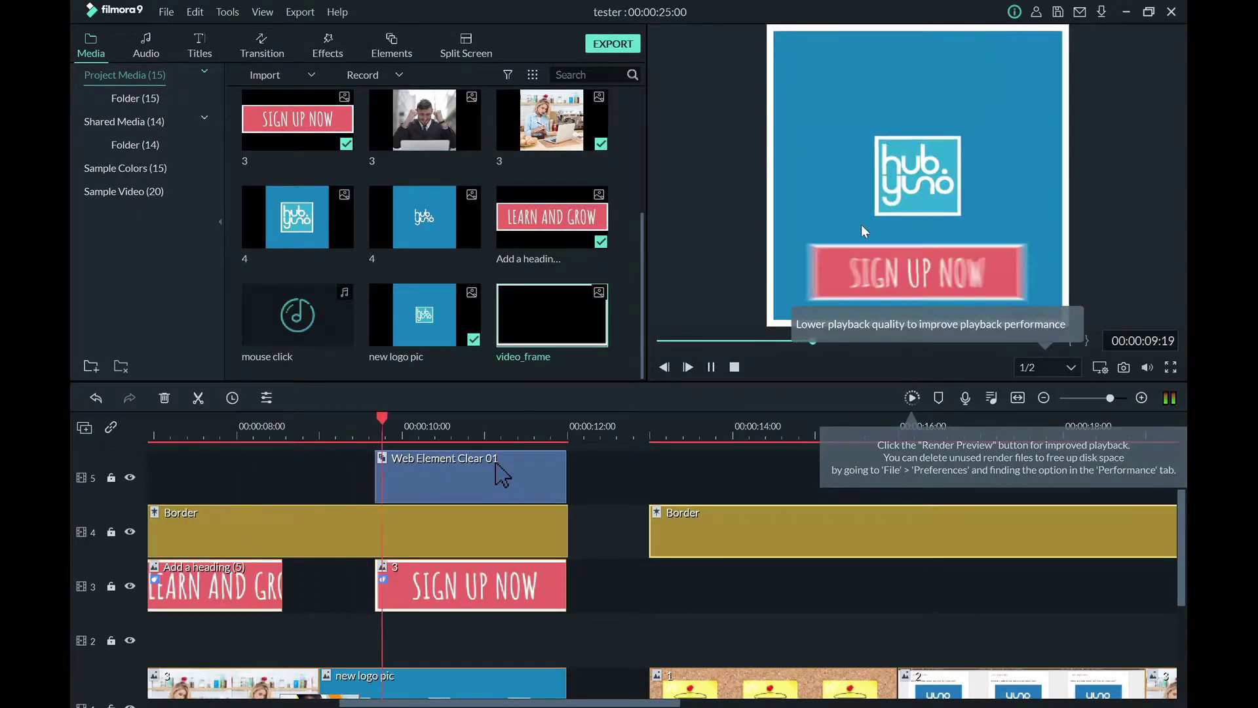
{"action": "key", "text": "space"}
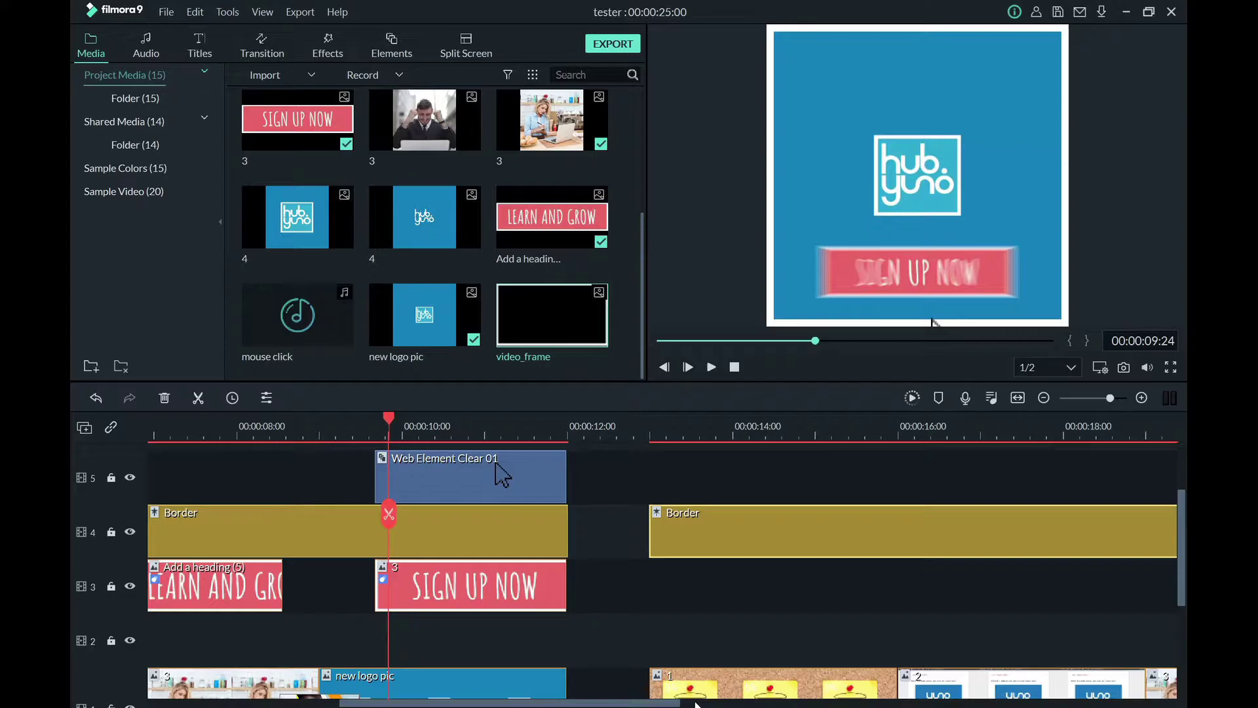
- Browse the transitions and place Linear 14 between the second sequence's sticky-note clip and clip 2 on track 1
{"action": "scroll", "coordinate": [496, 467], "scroll_direction": "right", "scroll_amount": 5}
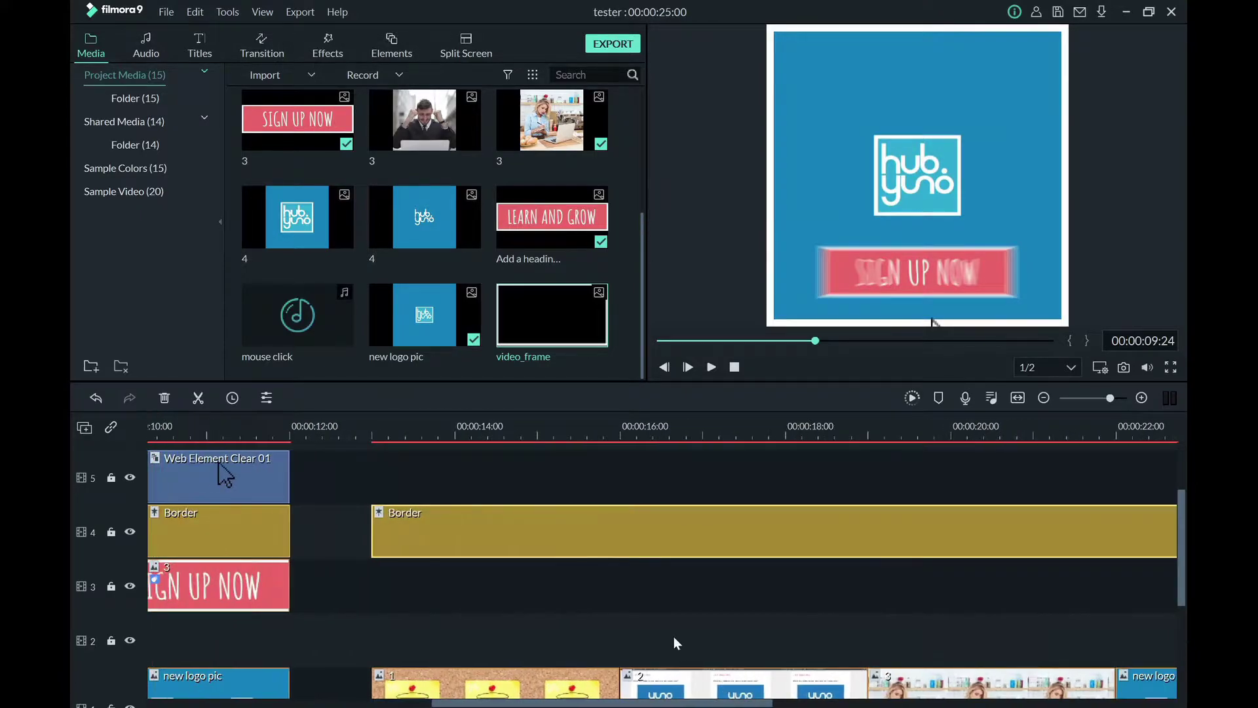
{"action": "scroll", "coordinate": [675, 626], "scroll_direction": "down", "scroll_amount": 1}
{"action": "scroll", "coordinate": [676, 625], "scroll_direction": "down", "scroll_amount": 1}
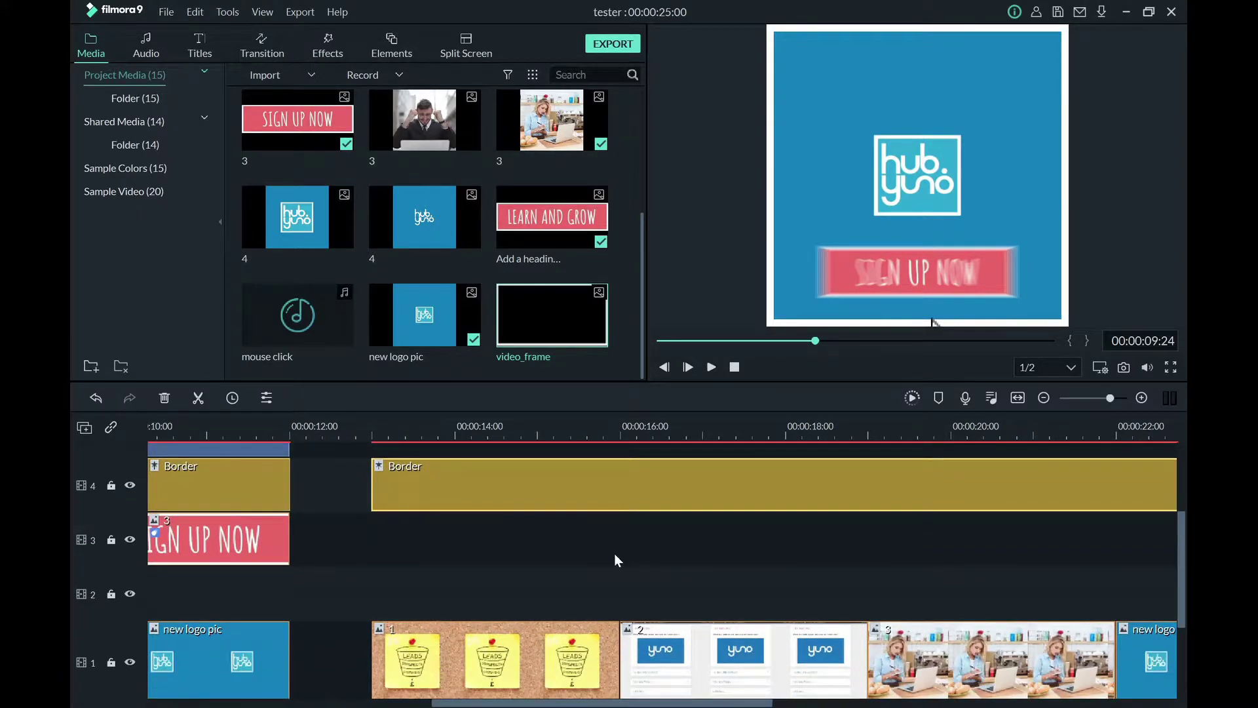
{"action": "left_click", "coordinate": [265, 41]}
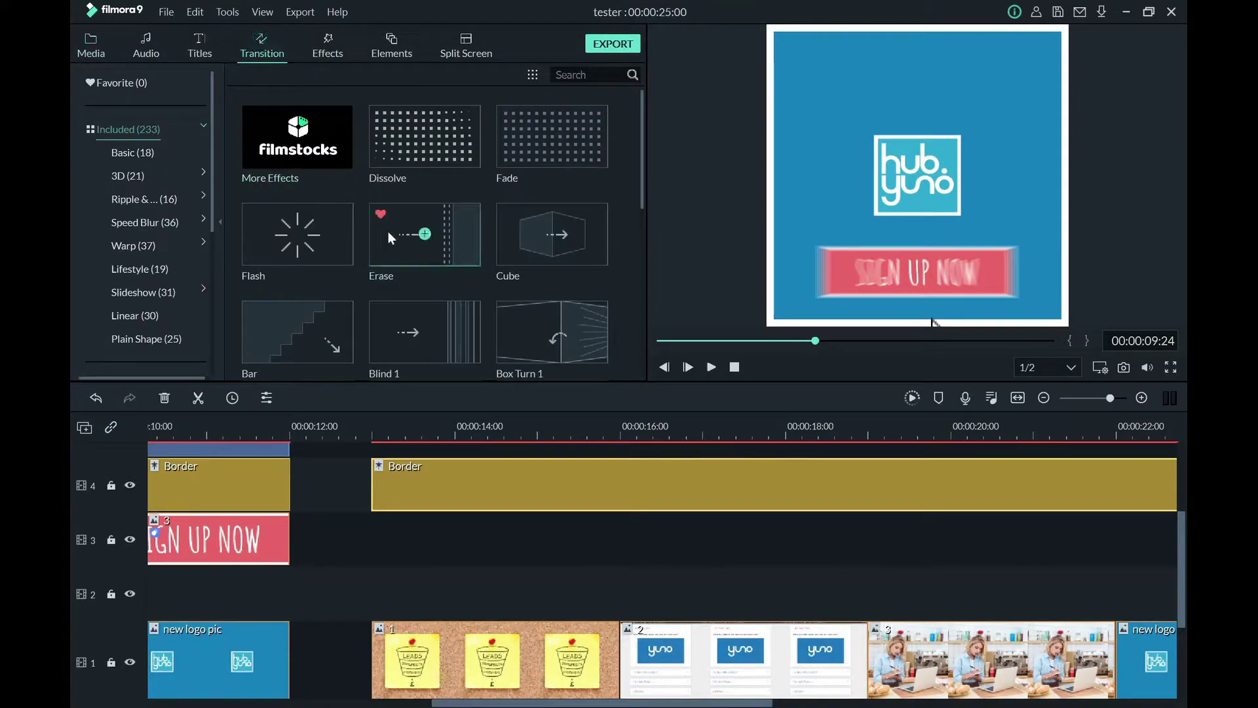
{"action": "scroll", "coordinate": [401, 244], "scroll_direction": "down", "scroll_amount": 5}
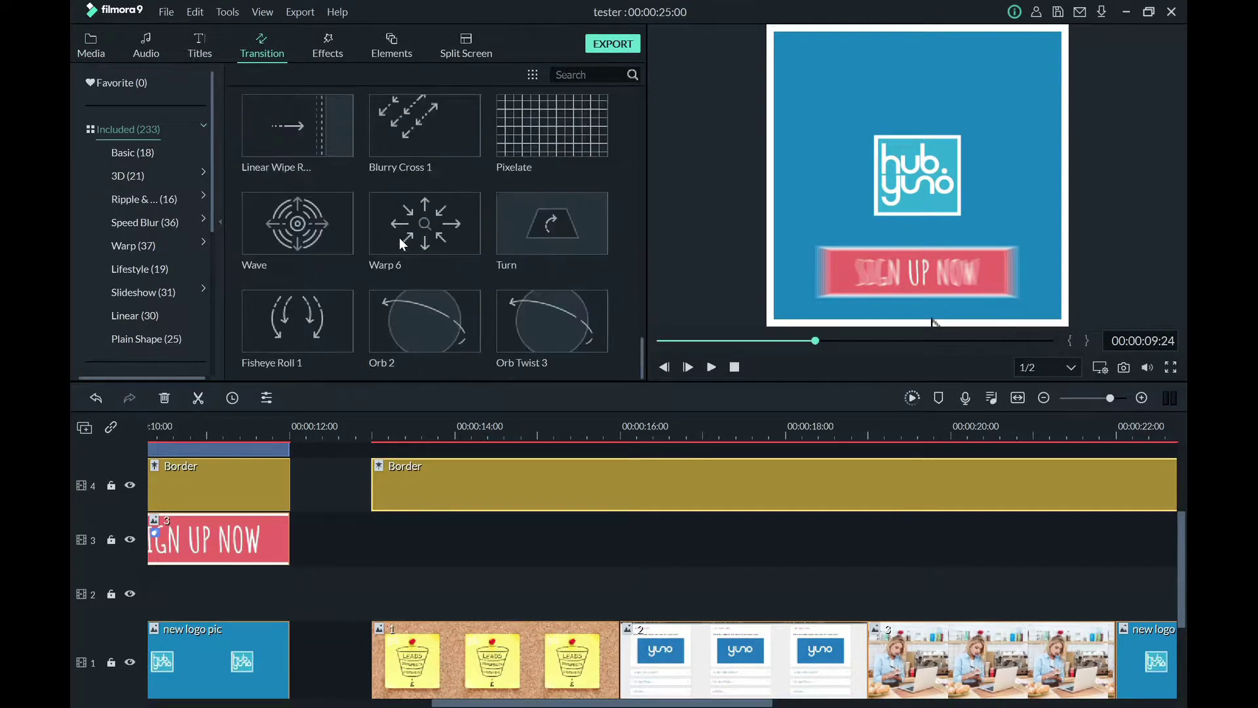
{"action": "scroll", "coordinate": [400, 239], "scroll_direction": "down", "scroll_amount": 10}
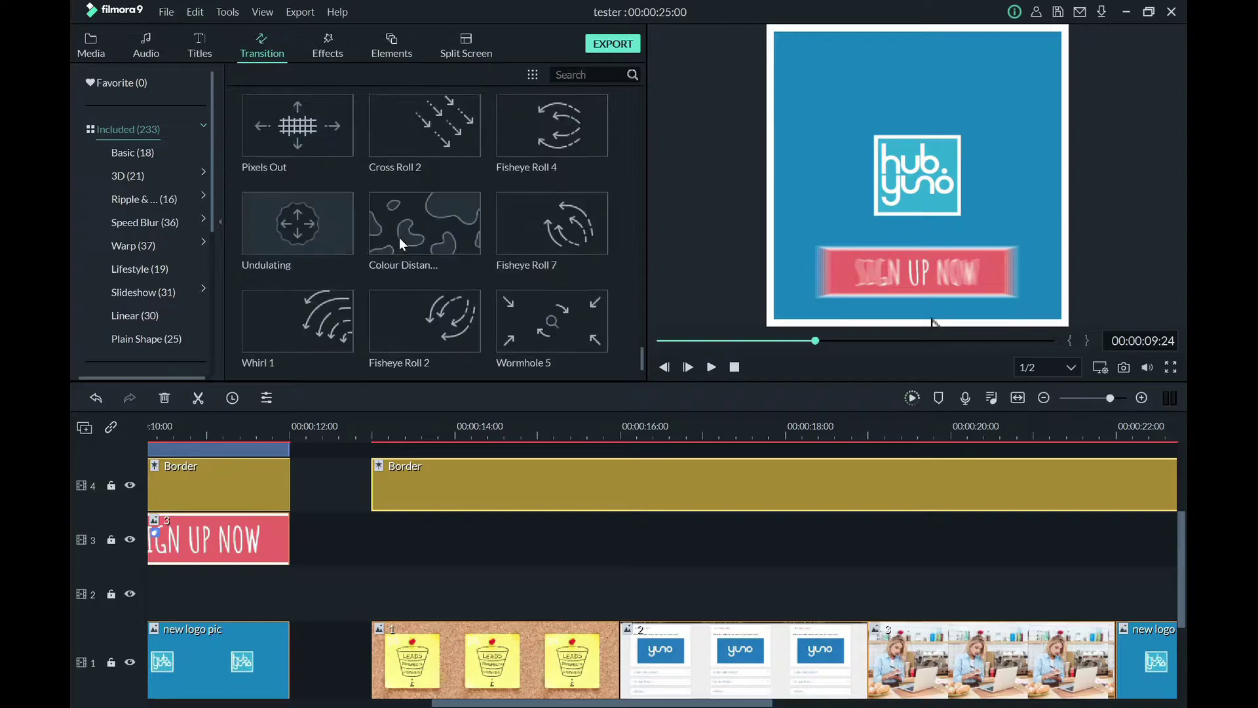
{"action": "scroll", "coordinate": [400, 237], "scroll_direction": "down", "scroll_amount": 10}
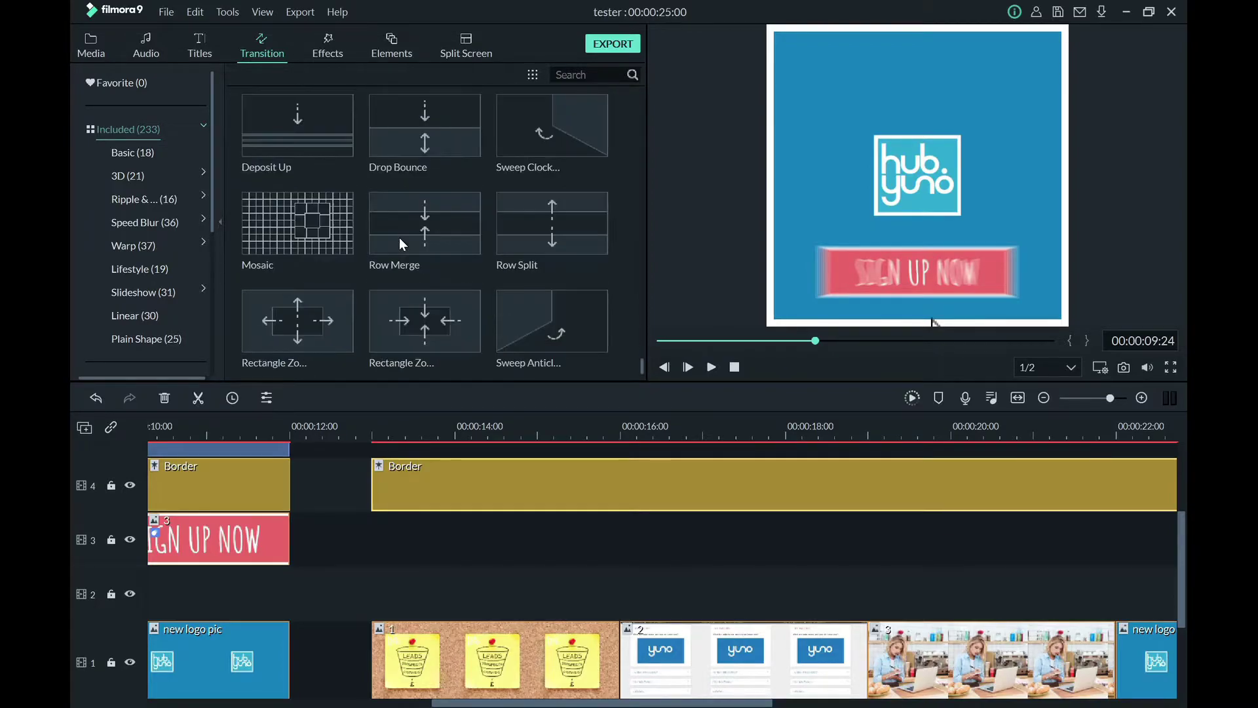
{"action": "scroll", "coordinate": [401, 244], "scroll_direction": "down", "scroll_amount": 8}
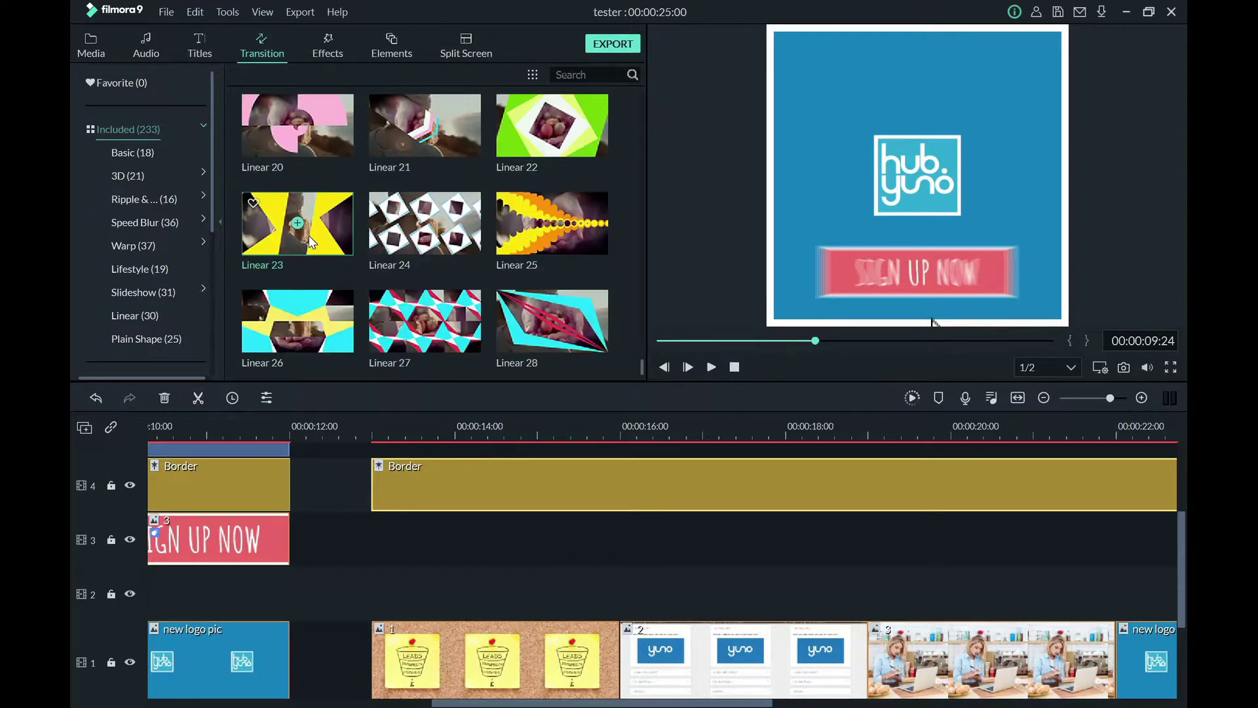
{"action": "scroll", "coordinate": [441, 217], "scroll_direction": "up", "scroll_amount": 3}
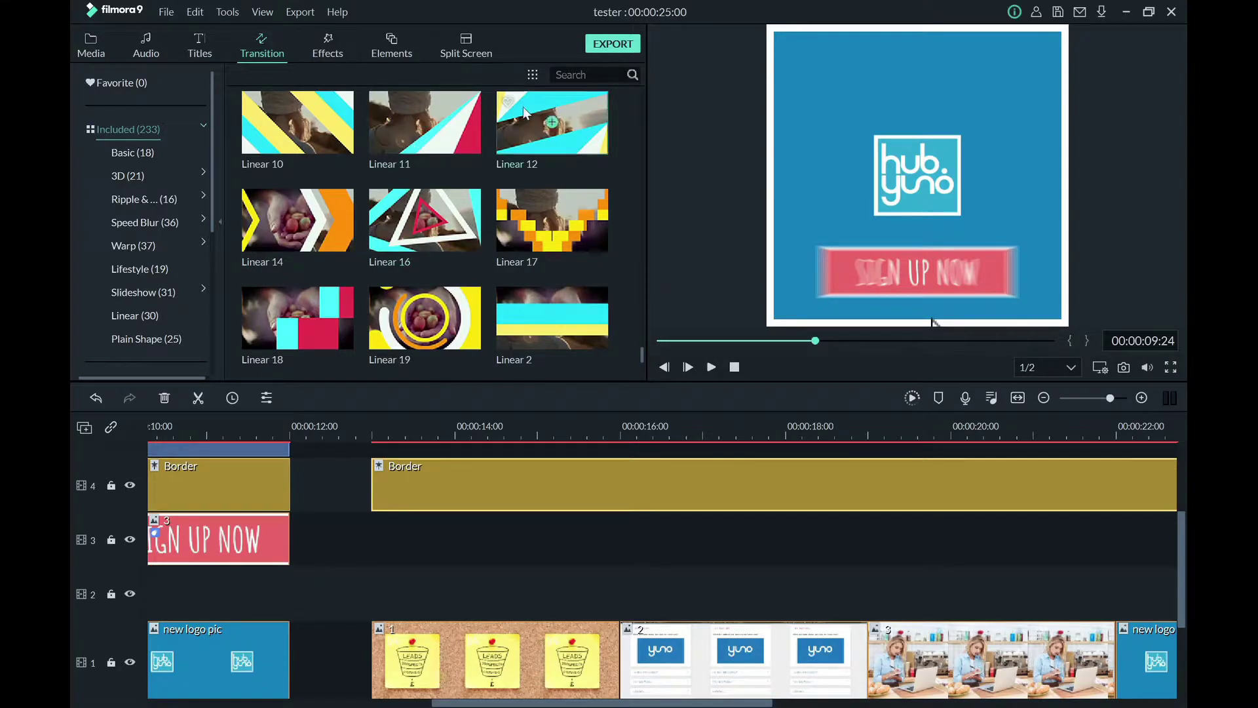
{"action": "left_click_drag", "start_coordinate": [297, 220], "coordinate": [594, 663]}
- Play back the second sequence across the Linear 14 transition and stop within clip 2
{"action": "left_click", "coordinate": [517, 430]}
{"action": "key", "text": "space"}
{"action": "left_click", "coordinate": [405, 438]}
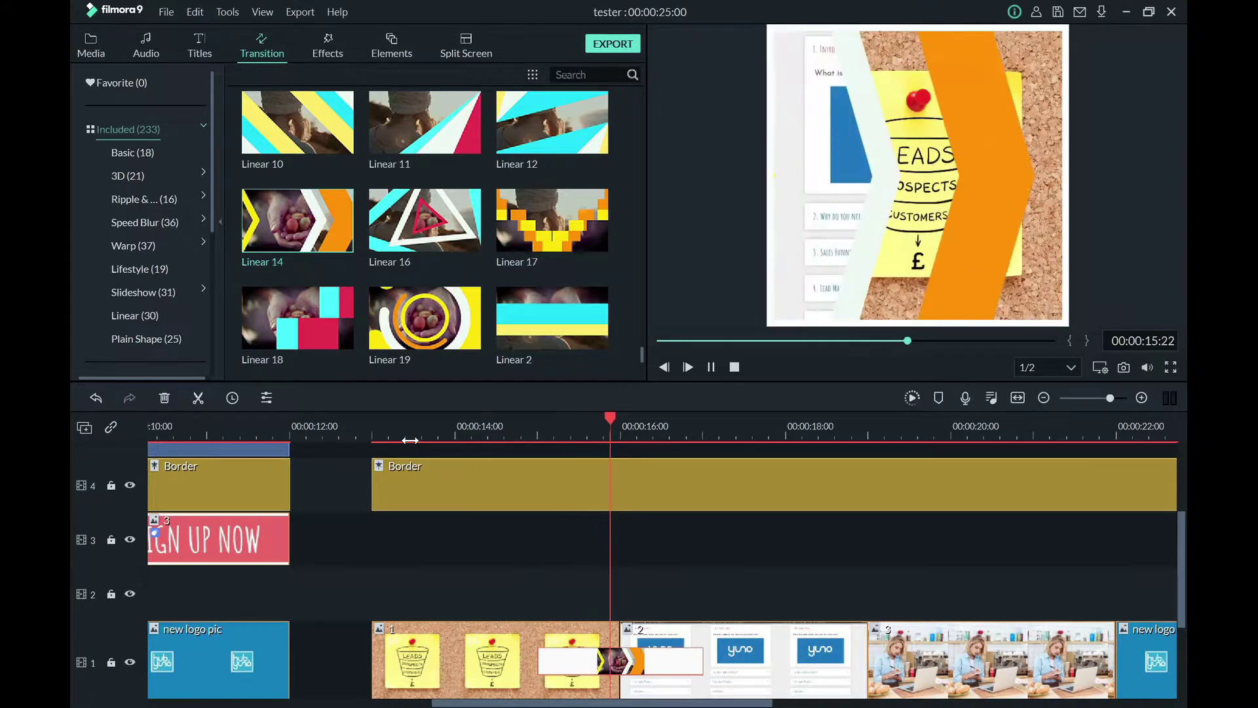
{"action": "key", "text": "space"}
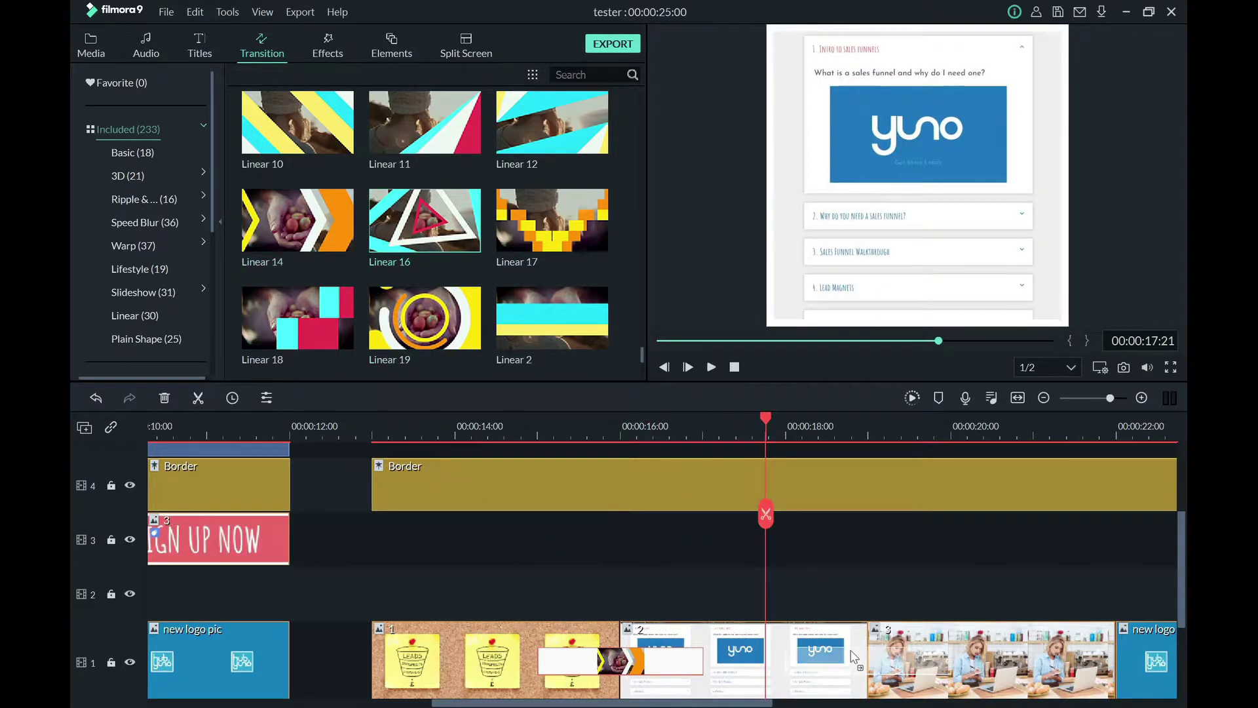
- Place Linear 16 between clips 2 and 3, and Linear 12 between clip 3 and the final logo clip on track 1
{"action": "left_click_drag", "start_coordinate": [853, 658], "coordinate": [854, 658]}
{"action": "left_click_drag", "start_coordinate": [569, 705], "coordinate": [670, 705]}
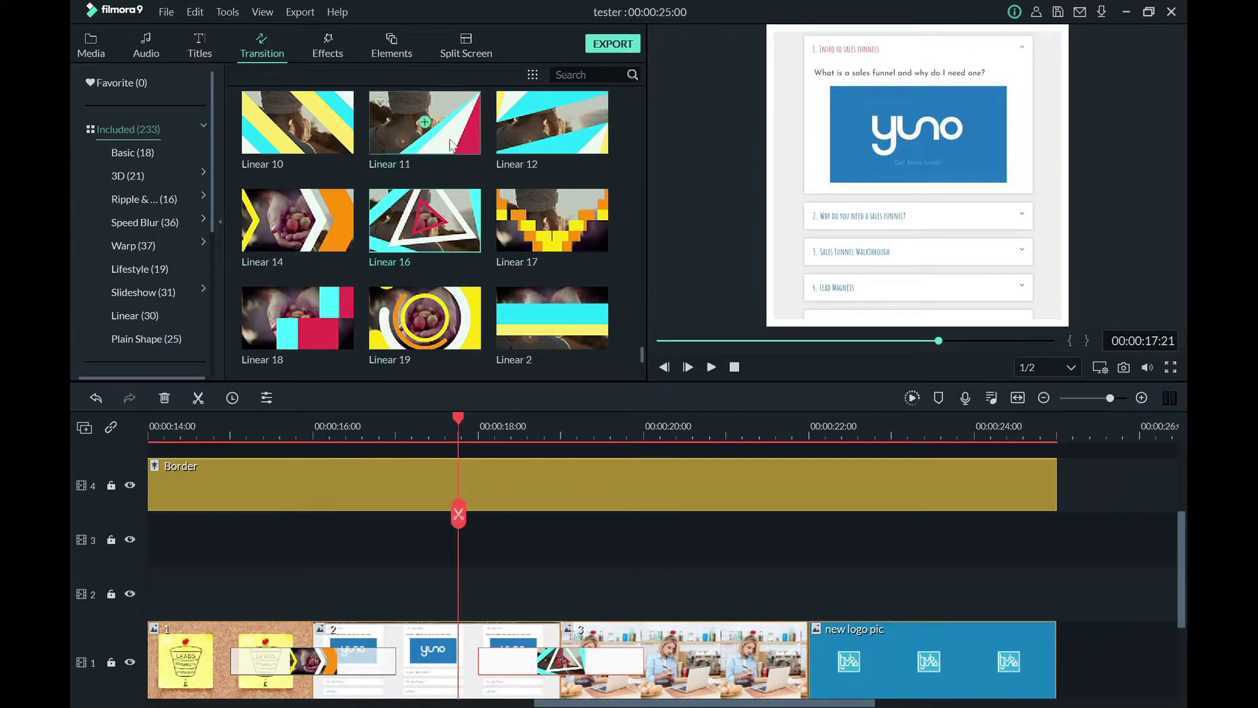
{"action": "left_click_drag", "start_coordinate": [552, 124], "coordinate": [756, 665]}
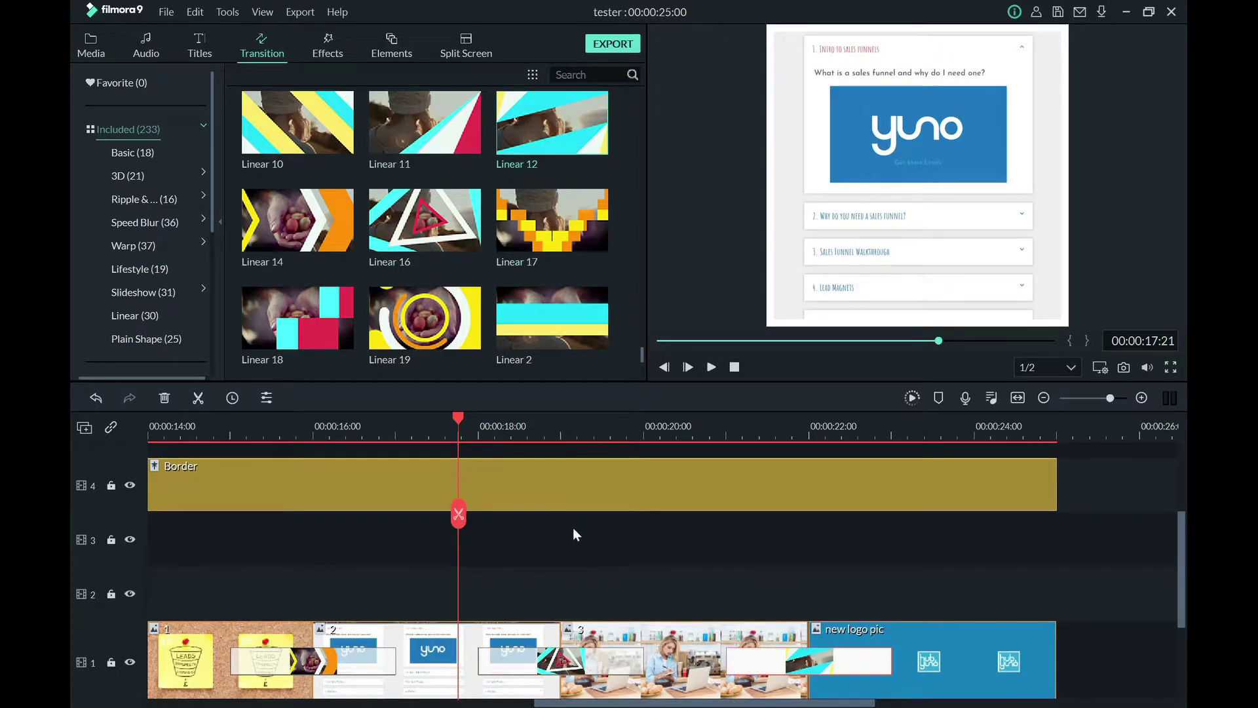
- Play back the second sequence from clip 2 across the Linear 16 and Linear 12 transitions into the final logo clip
{"action": "key", "text": "space"}
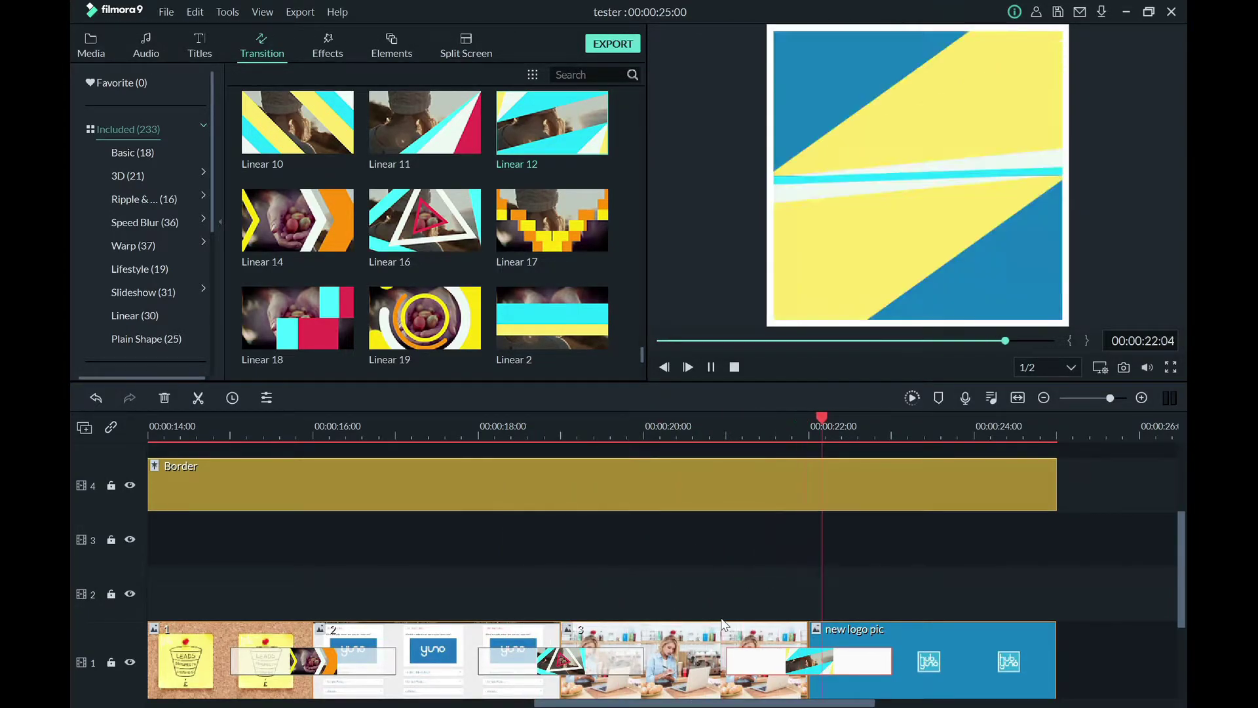
{"action": "key", "text": "space"}
- Shorten the Linear 14 transition between the second sequence's sticky-note clip and clip 2 to 1 second 5 frames
{"action": "left_click_drag", "start_coordinate": [757, 705], "coordinate": [458, 705]}
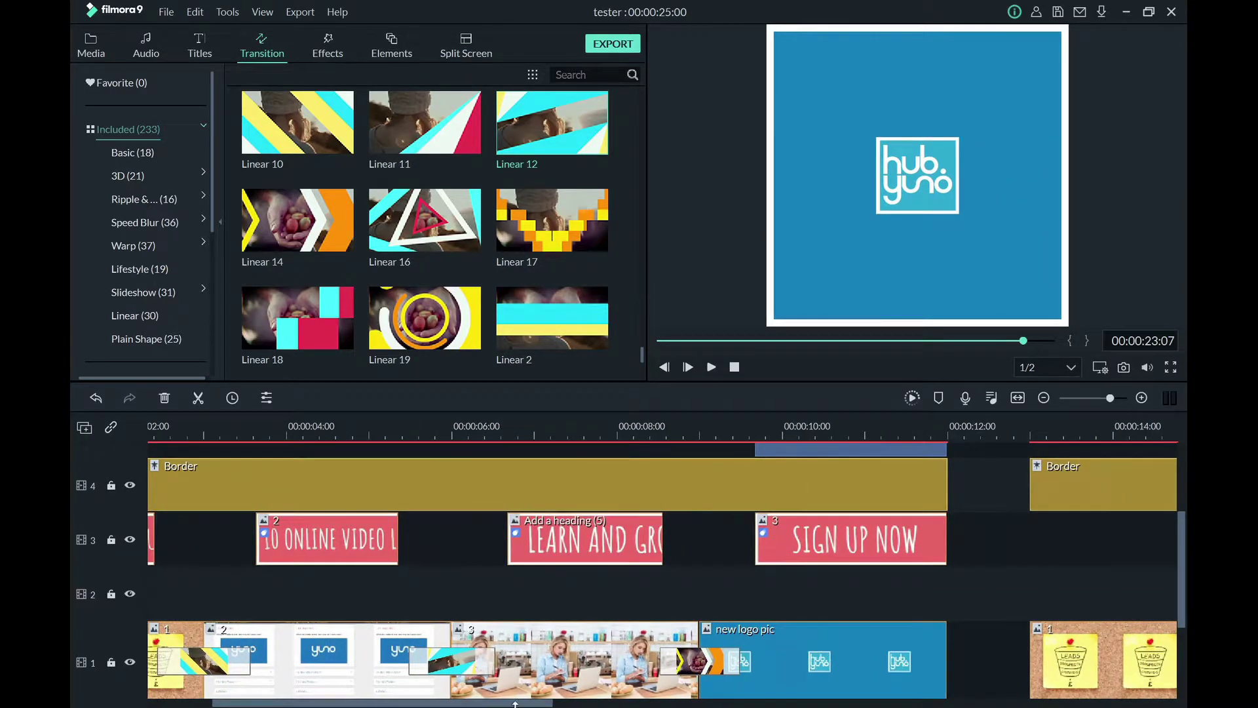
{"action": "scroll", "coordinate": [609, 661], "scroll_direction": "right", "scroll_amount": 10}
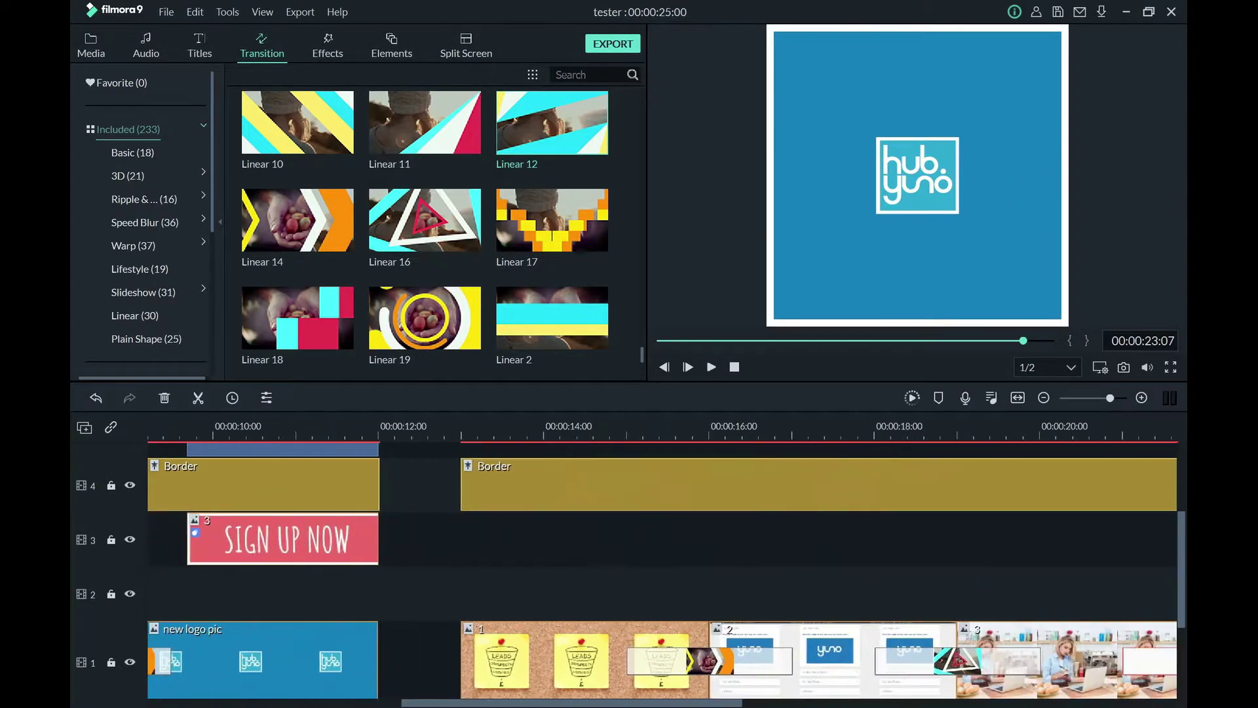
{"action": "left_click_drag", "start_coordinate": [492, 664], "coordinate": [526, 671]}
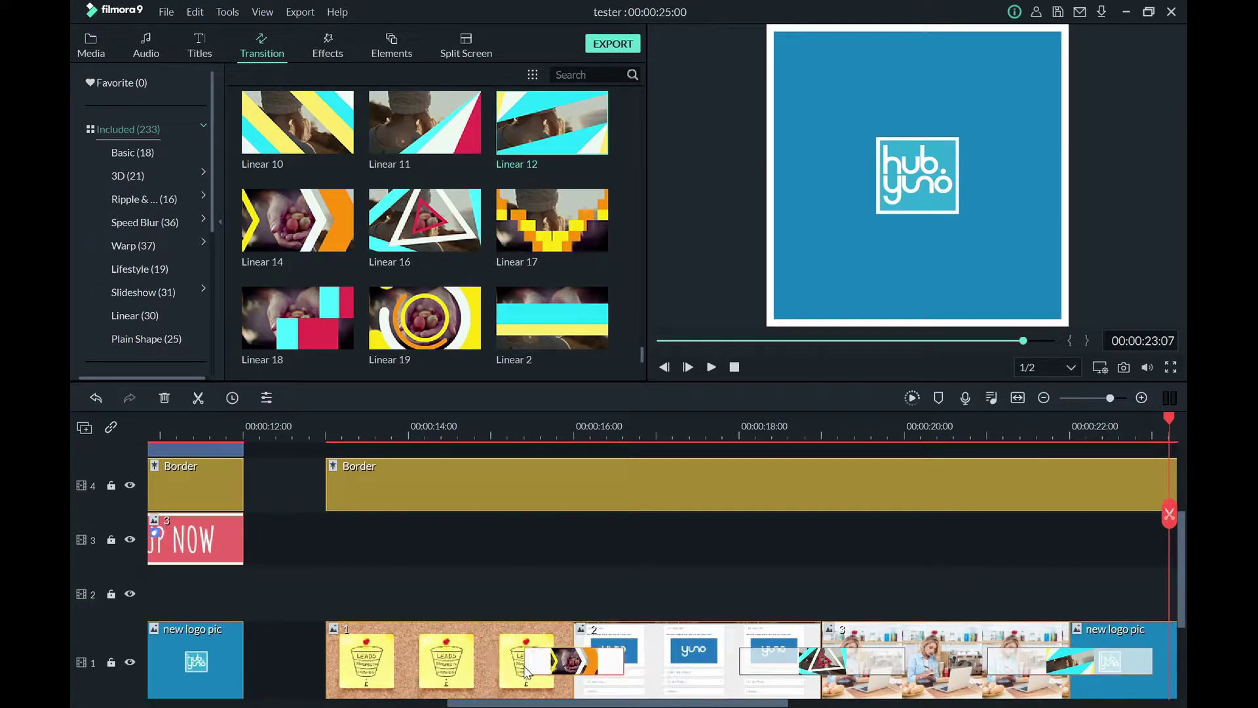
- Play back the second sequence from its sticky-note clip across the first two transitions and stop early in clip 3
{"action": "left_click", "coordinate": [468, 429]}
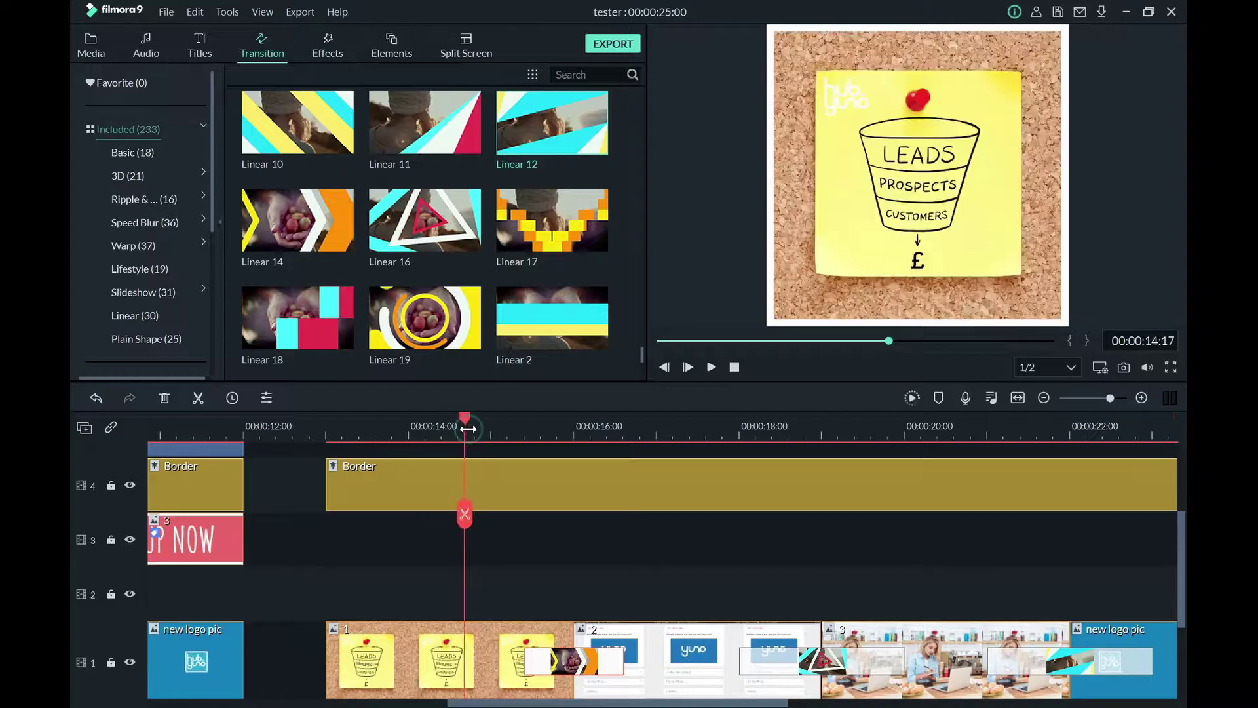
{"action": "left_click", "coordinate": [346, 432]}
{"action": "key", "text": "space"}
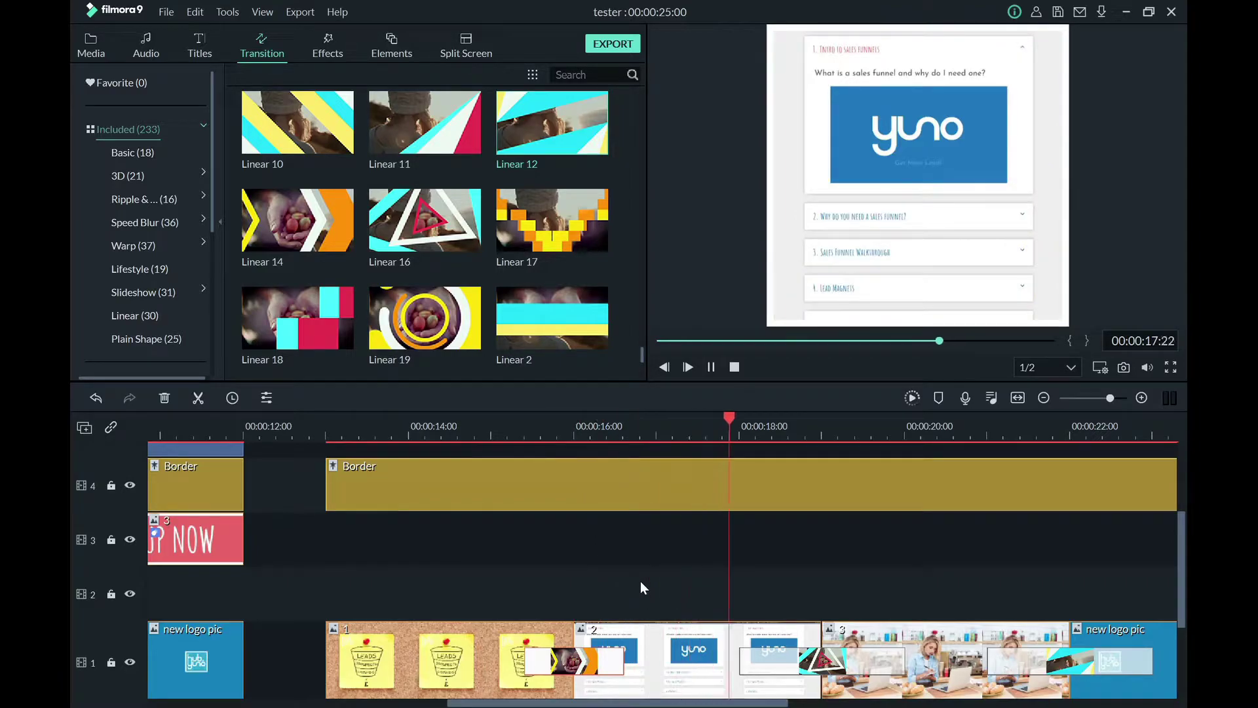
{"action": "key", "text": "space"}
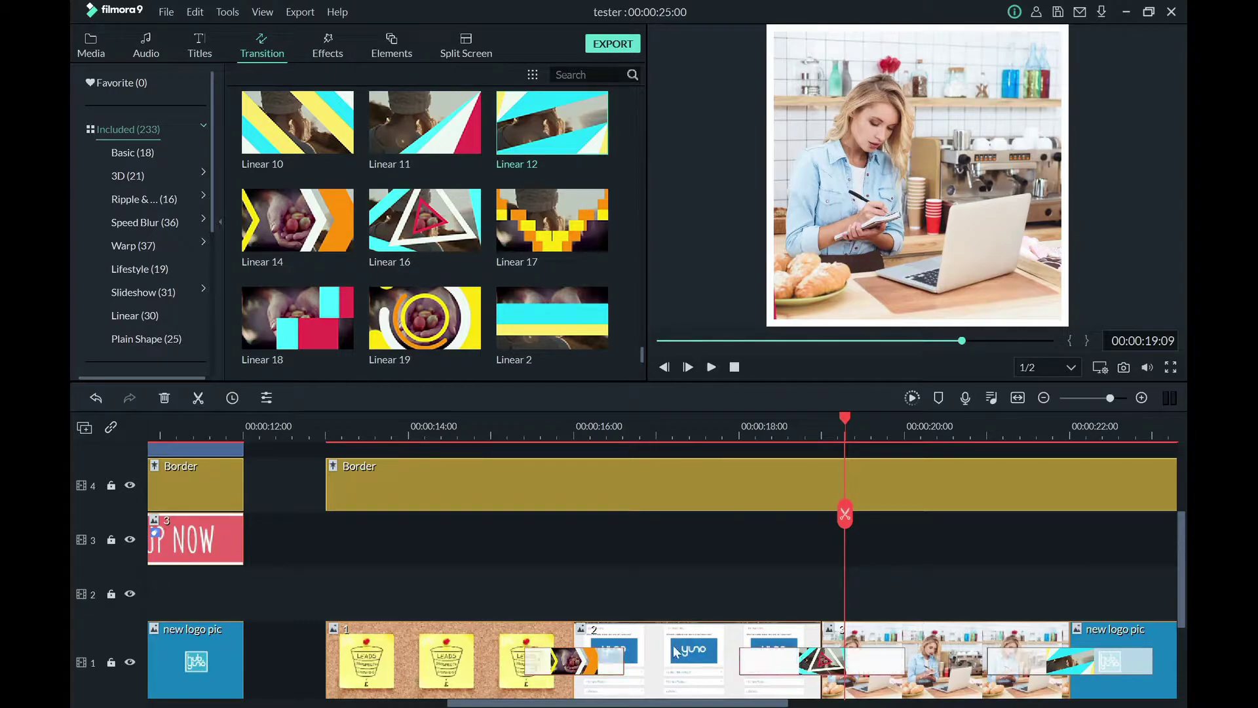
- Check the Linear 14 transition's duration and set the Linear 16 transition between clips 2 and 3 to 00:00:01:05
{"action": "double_click", "coordinate": [582, 661]}
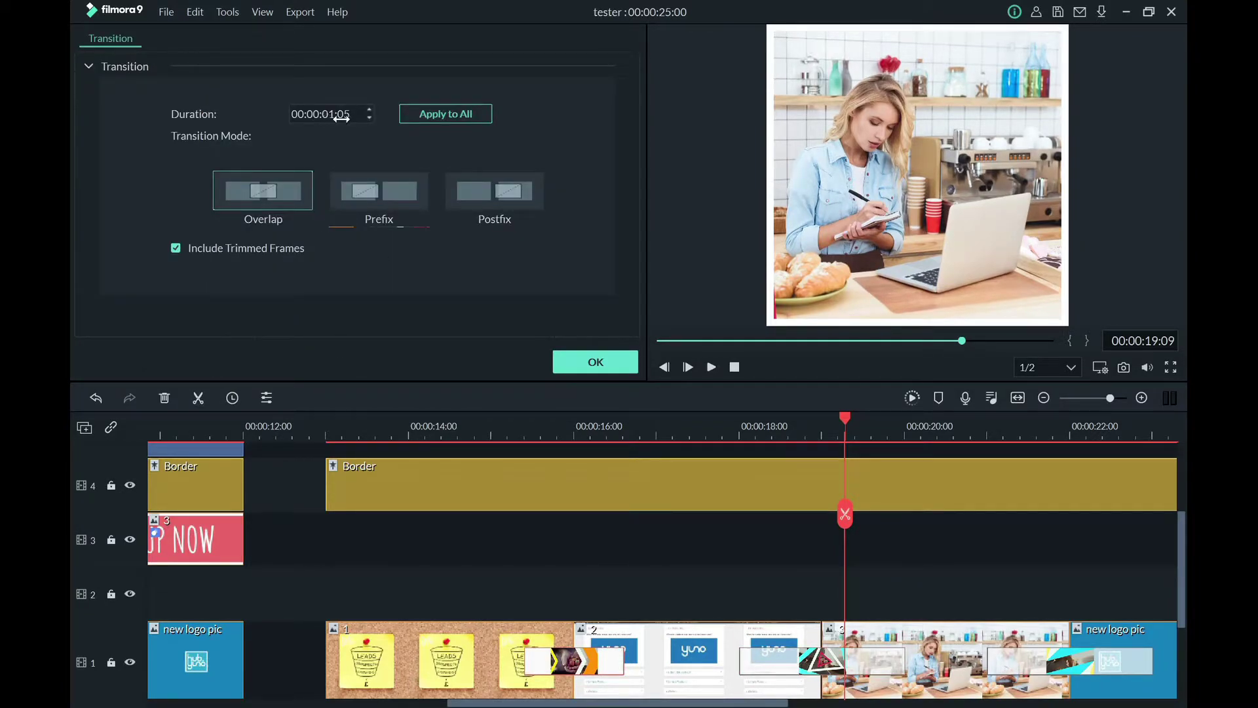
{"action": "left_click", "coordinate": [820, 661]}
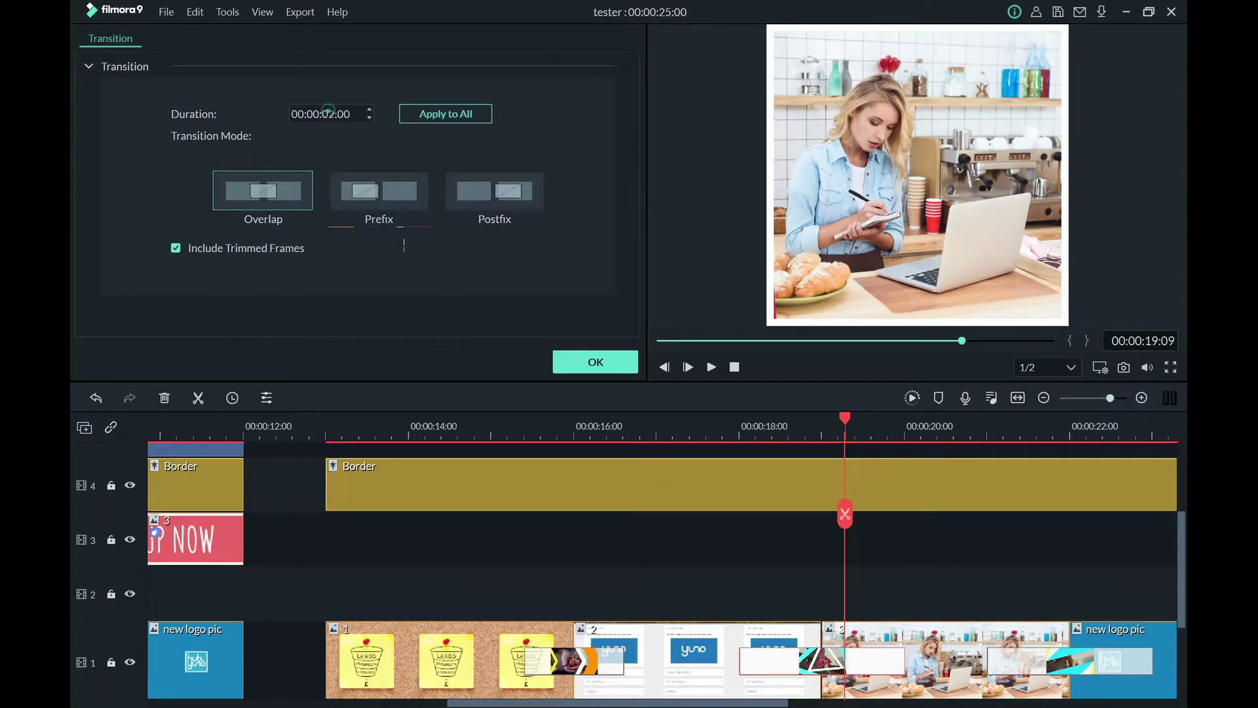
{"action": "left_click", "coordinate": [326, 114]}
{"action": "type", "text": "0100"}
{"action": "type", "text": "5"}
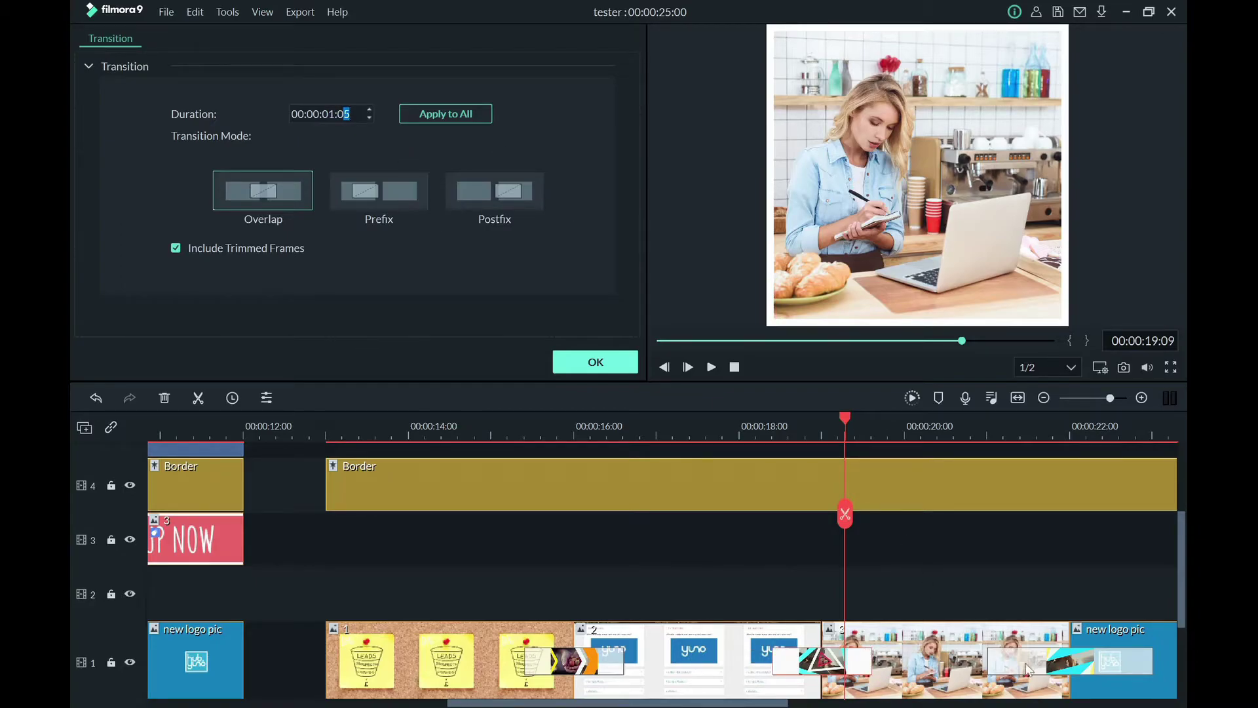
- Set the duration of the Linear 12 transition between clip 3 and the final logo clip to 00:00:01:05
{"action": "left_click", "coordinate": [1032, 669]}
{"action": "left_click", "coordinate": [326, 114]}
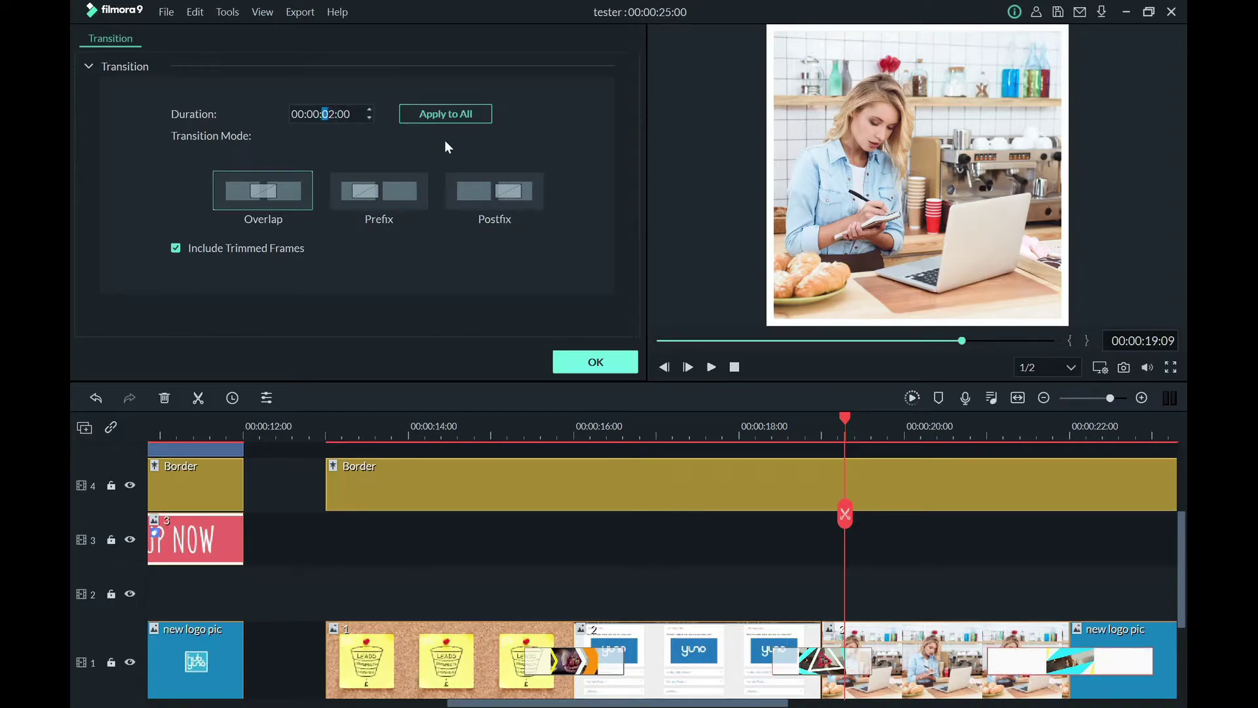
{"action": "type", "text": "01:05"}
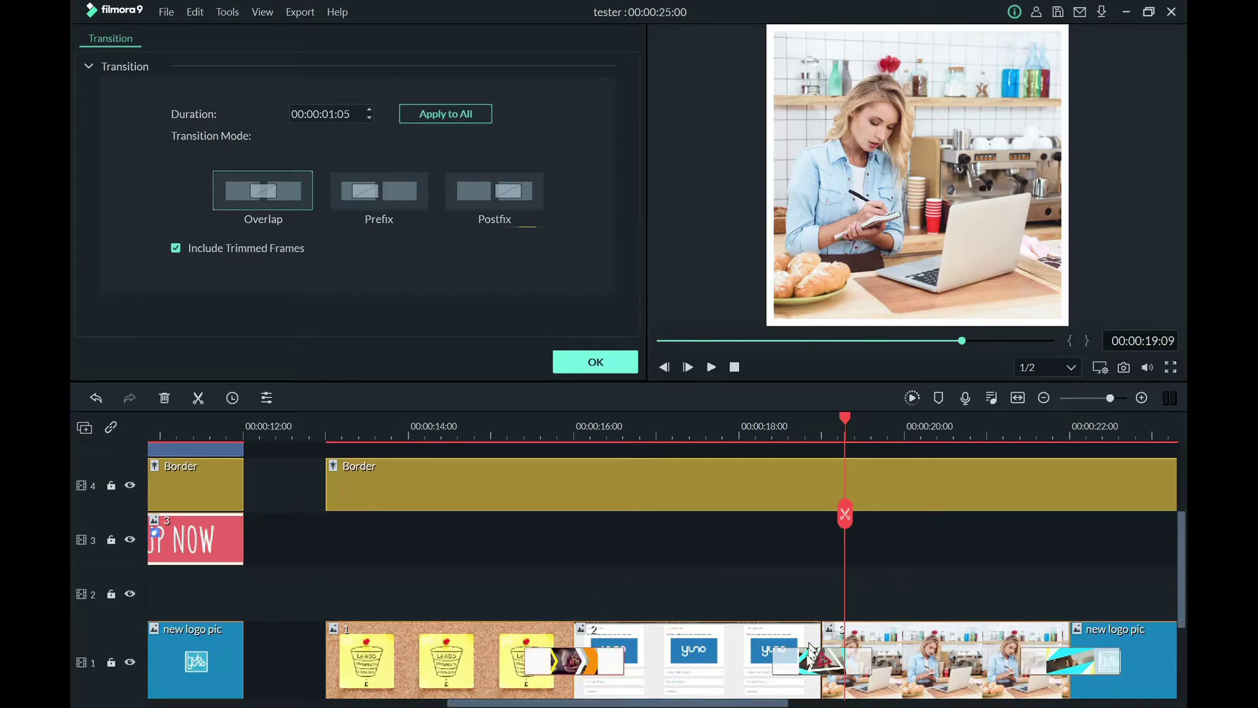
{"action": "left_click", "coordinate": [870, 684]}
{"action": "left_click", "coordinate": [1050, 655]}
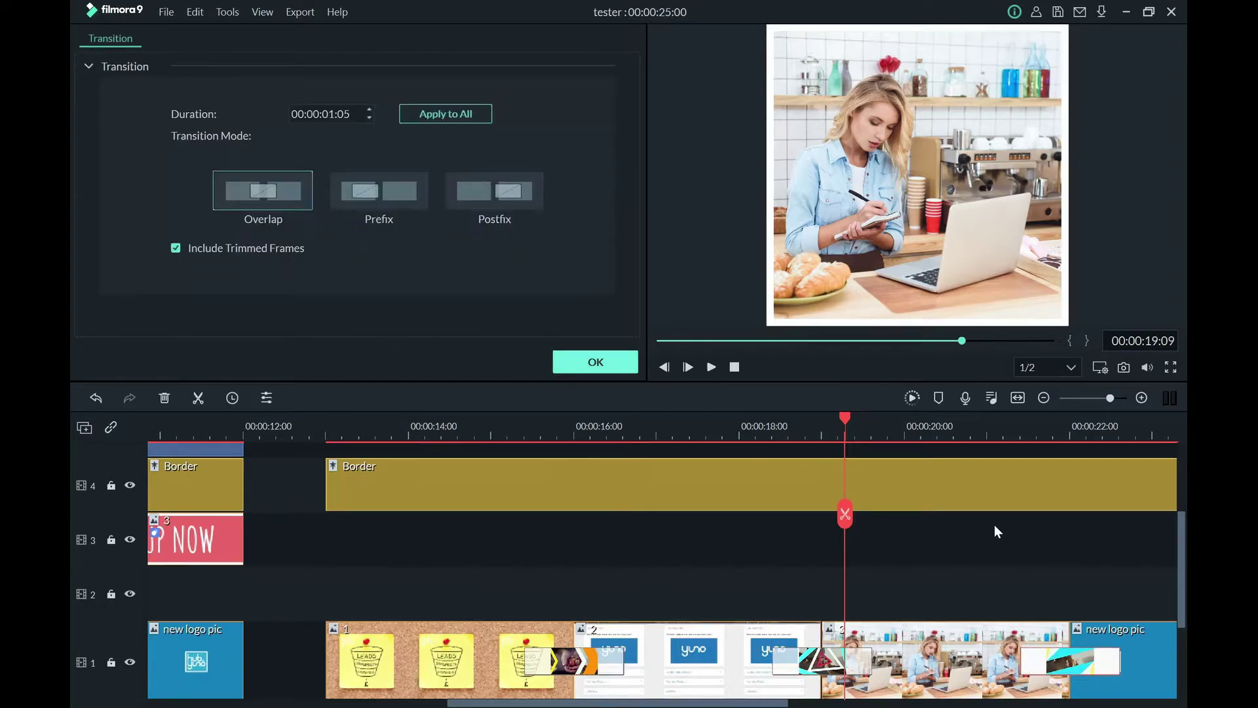
- Accept the transition settings and play back the second sequence from its start across the Linear 14 transition into clip 2
{"action": "scroll", "coordinate": [994, 524], "scroll_direction": "down", "scroll_amount": 1}
{"action": "left_click_drag", "start_coordinate": [718, 706], "coordinate": [692, 705]}
{"action": "left_click", "coordinate": [411, 423]}
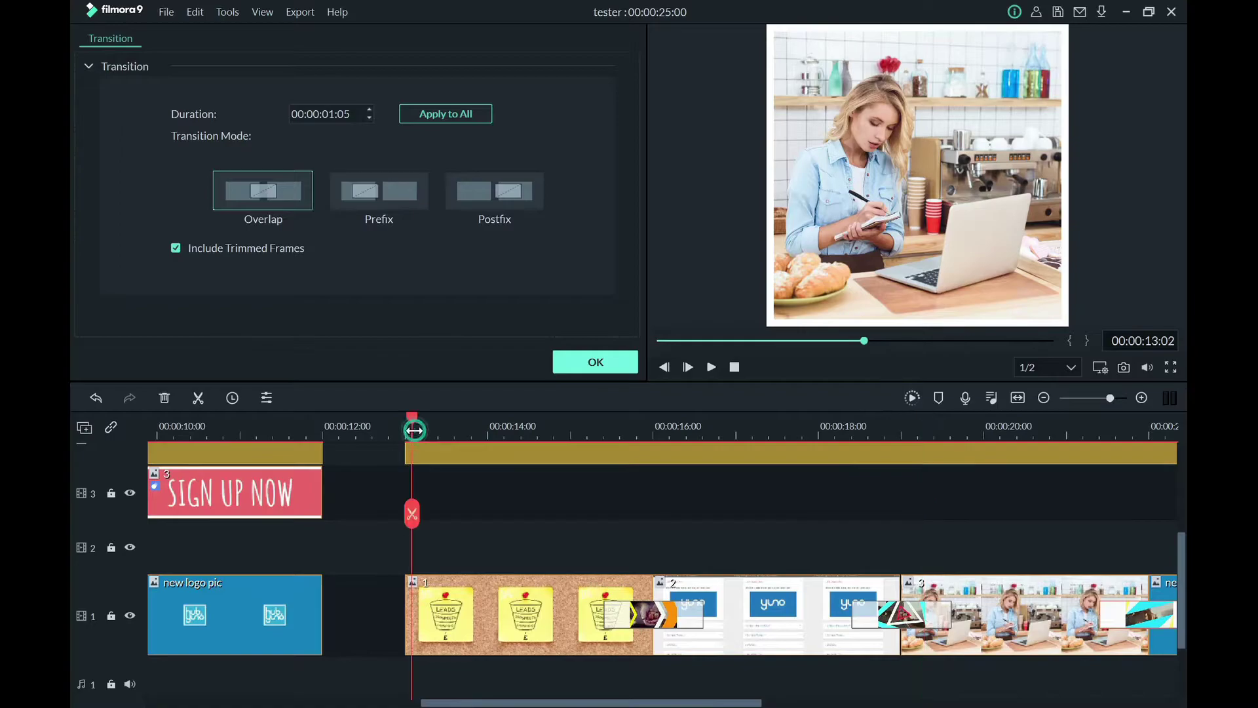
{"action": "left_click", "coordinate": [615, 363]}
{"action": "key", "text": "space"}
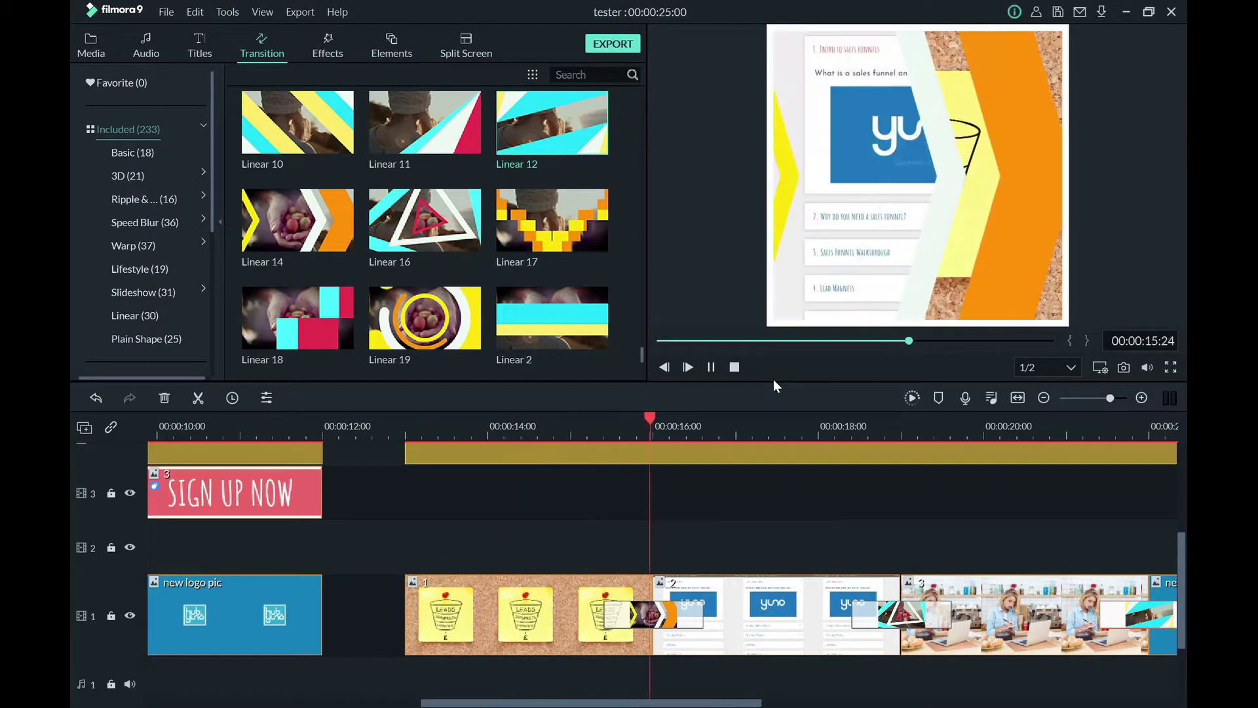
- Play back the first sequence from the very beginning to the transition between clips 2 and 3 at 6 seconds
{"action": "left_click_drag", "start_coordinate": [665, 704], "coordinate": [392, 703]}
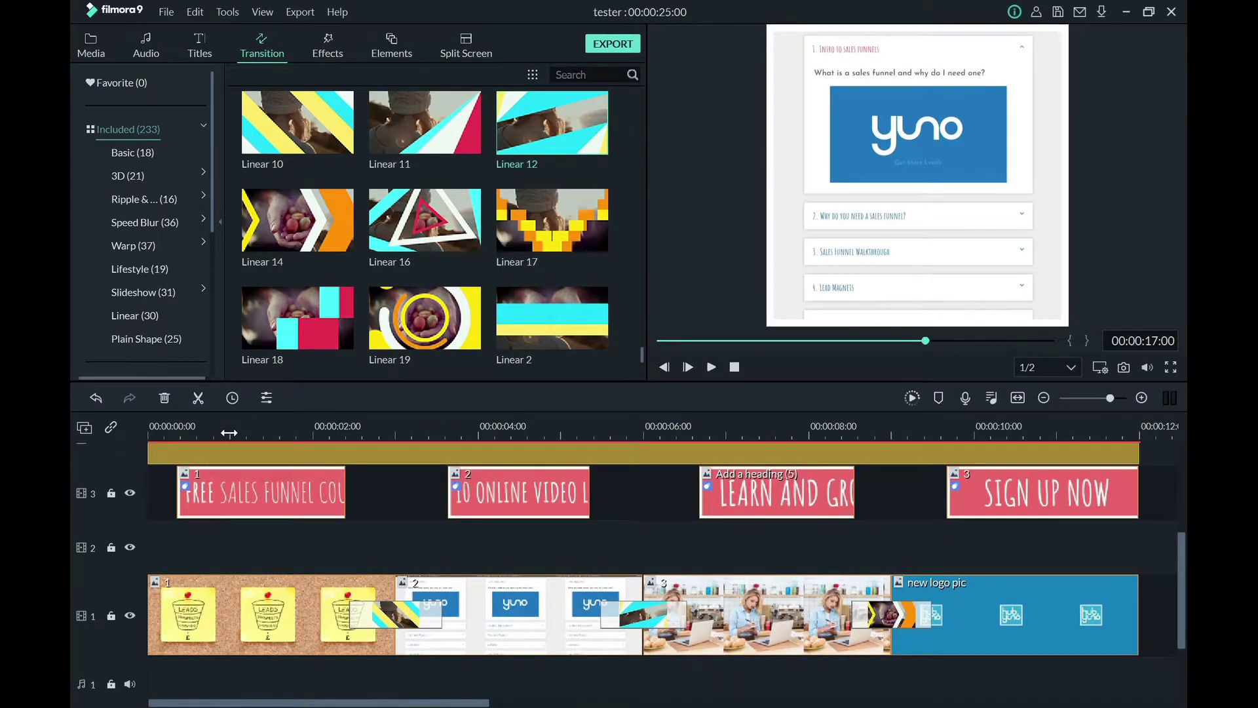
{"action": "left_click_drag", "start_coordinate": [171, 426], "coordinate": [149, 426]}
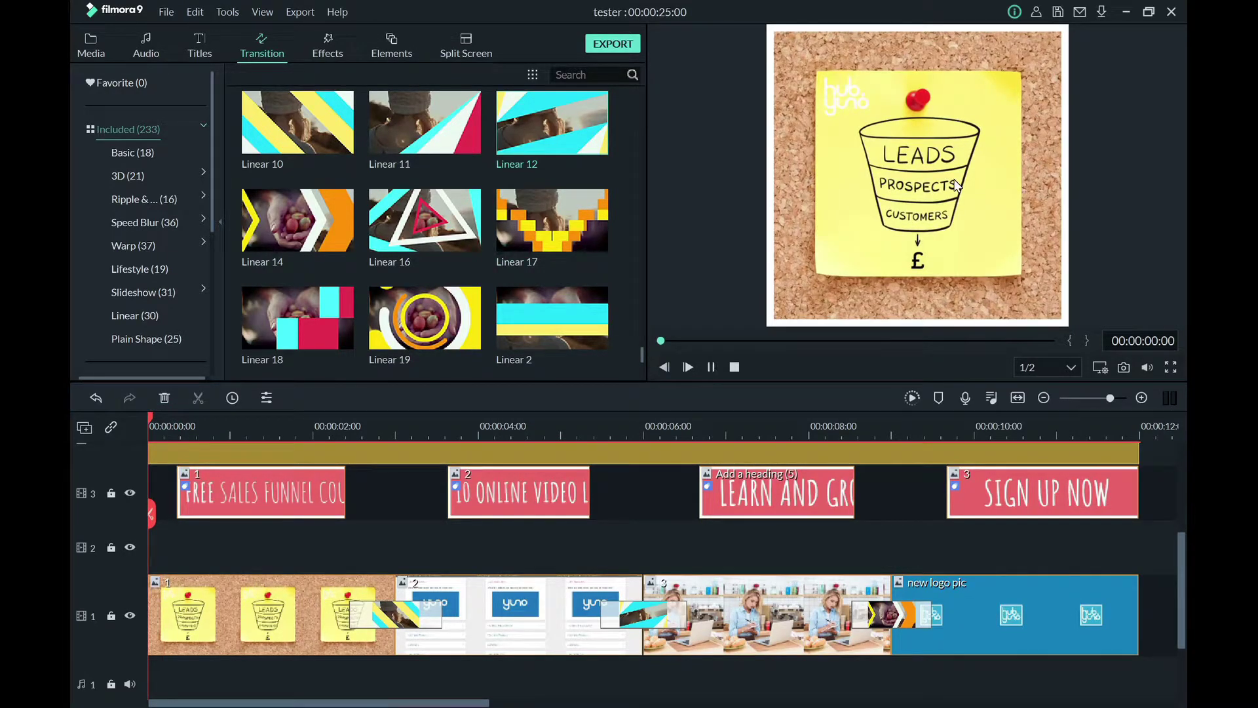
{"action": "key", "text": "space"}
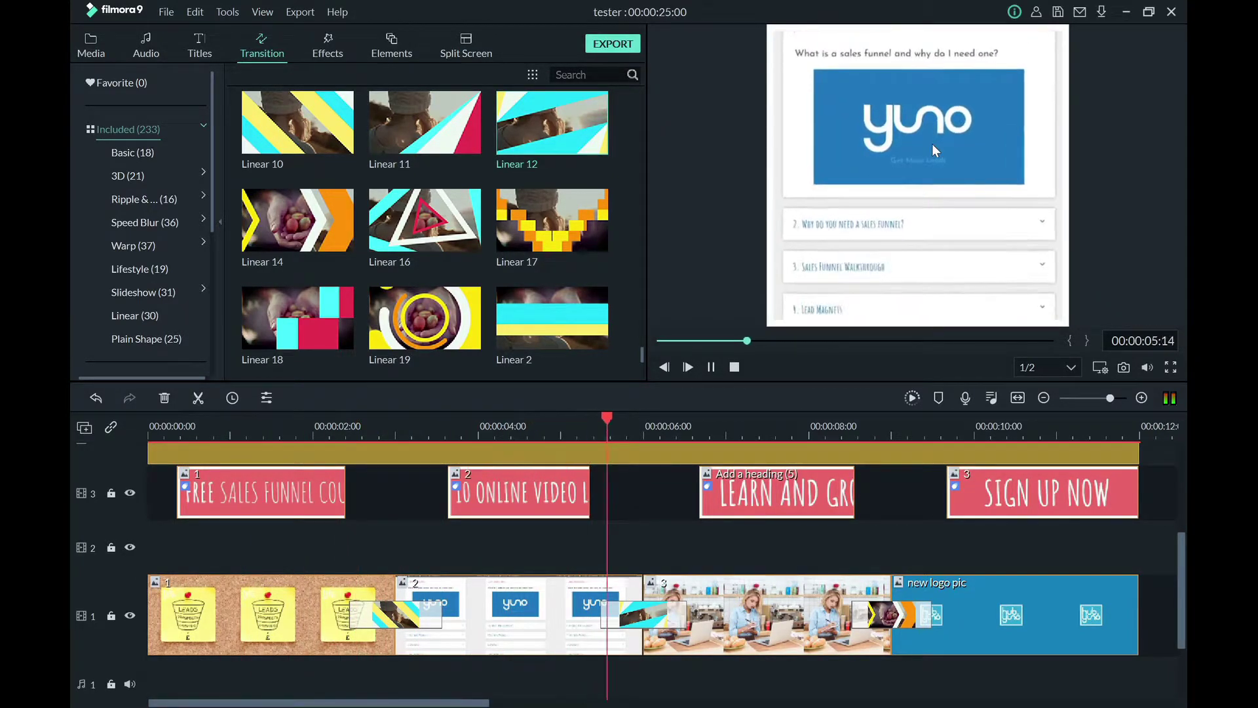
{"action": "key", "text": "space"}
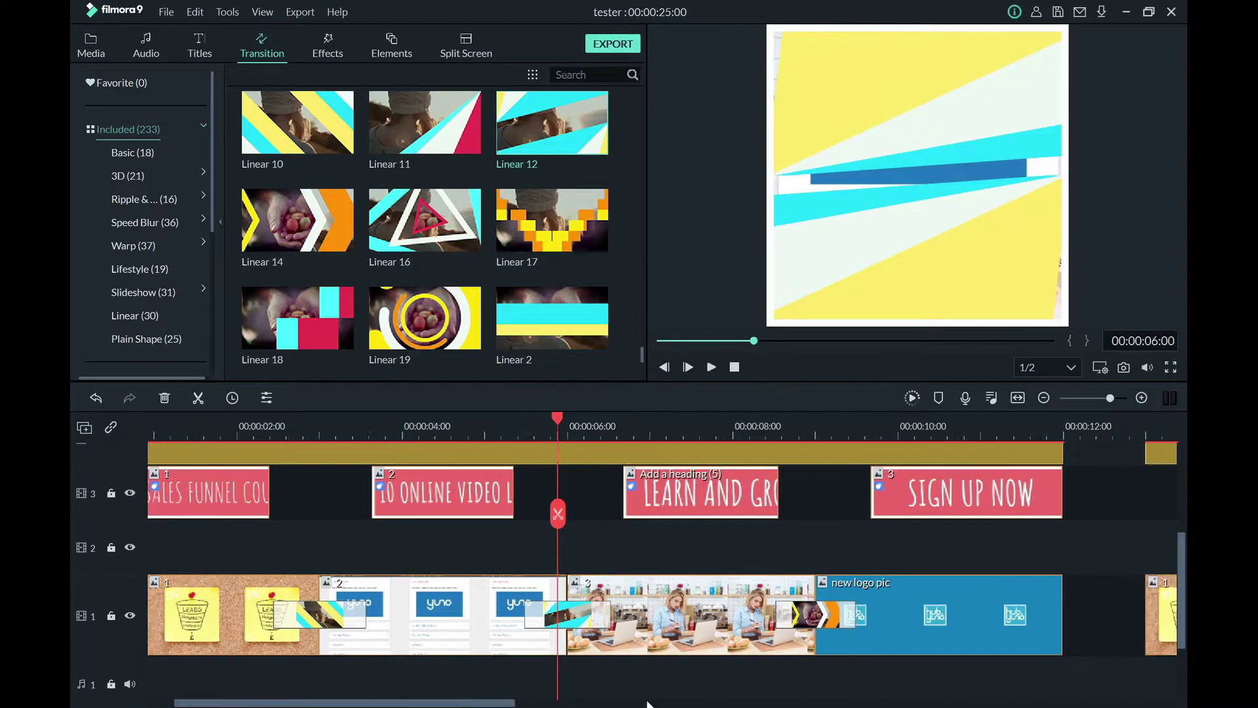
- Play back the second sequence's sticky-note clip from its start at 13 seconds and stop just before the Linear 14 transition
{"action": "scroll", "coordinate": [675, 695], "scroll_direction": "down", "scroll_amount": 4}
{"action": "left_click", "coordinate": [476, 434]}
{"action": "key", "text": "space"}
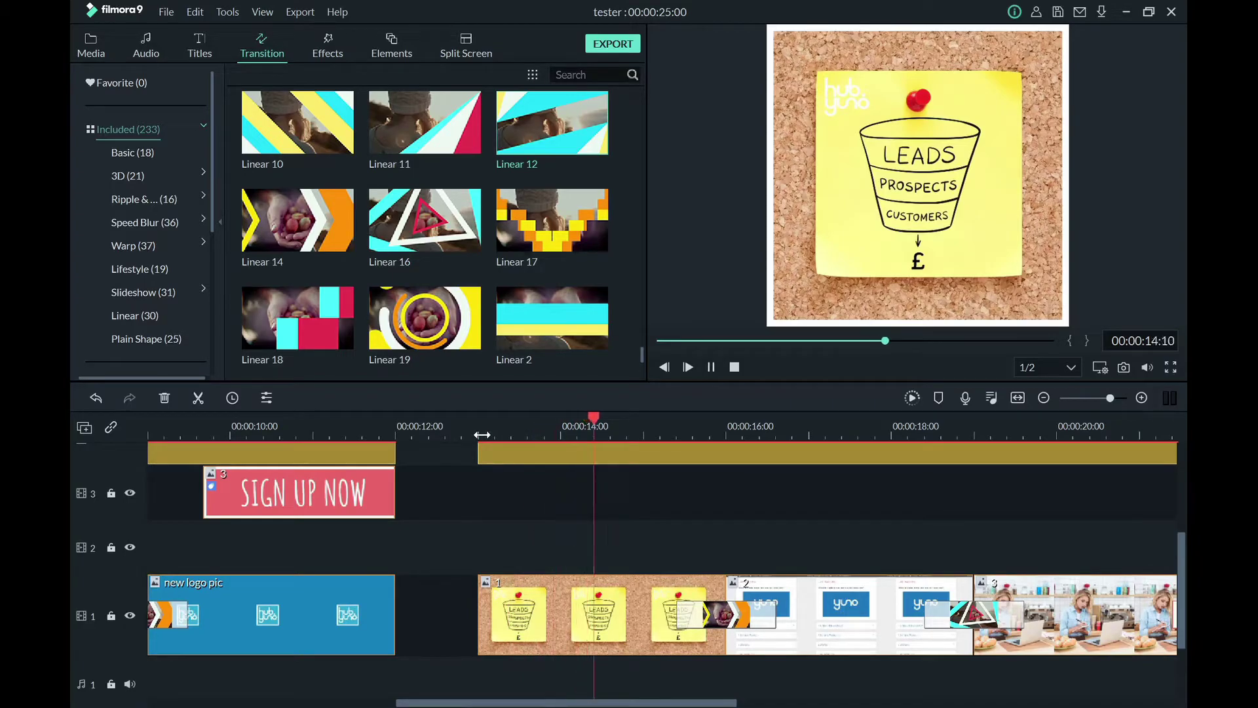
{"action": "key", "text": "space"}
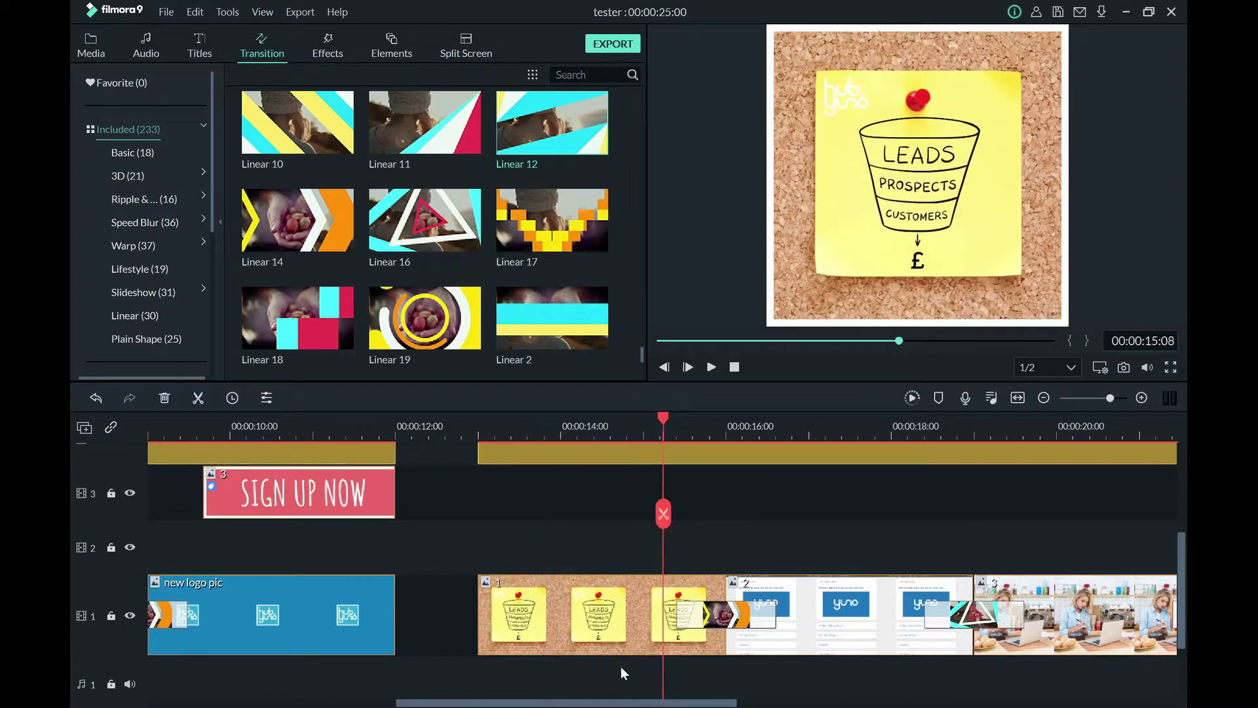
- Give the second sequence's sticky-note clip a Pan & Zoom whose end frame is enlarged to about 727 x 727, taking in the logo
{"action": "left_click", "coordinate": [585, 628]}
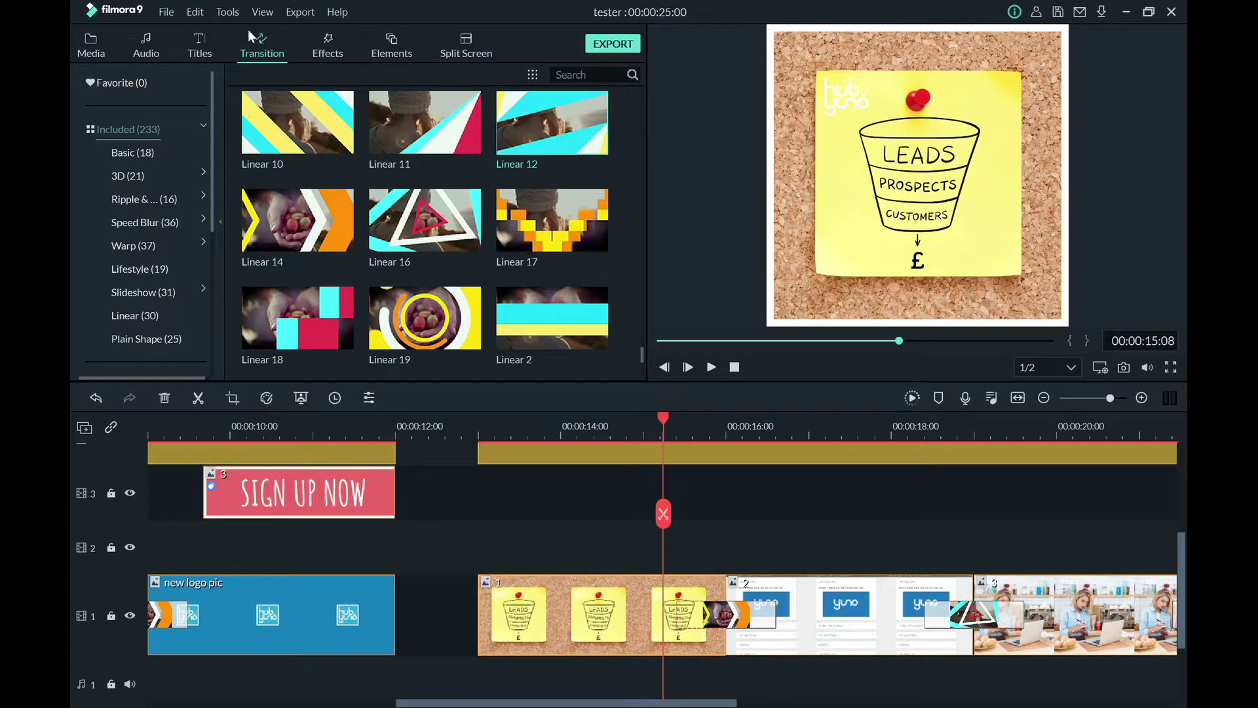
{"action": "right_click", "coordinate": [549, 631]}
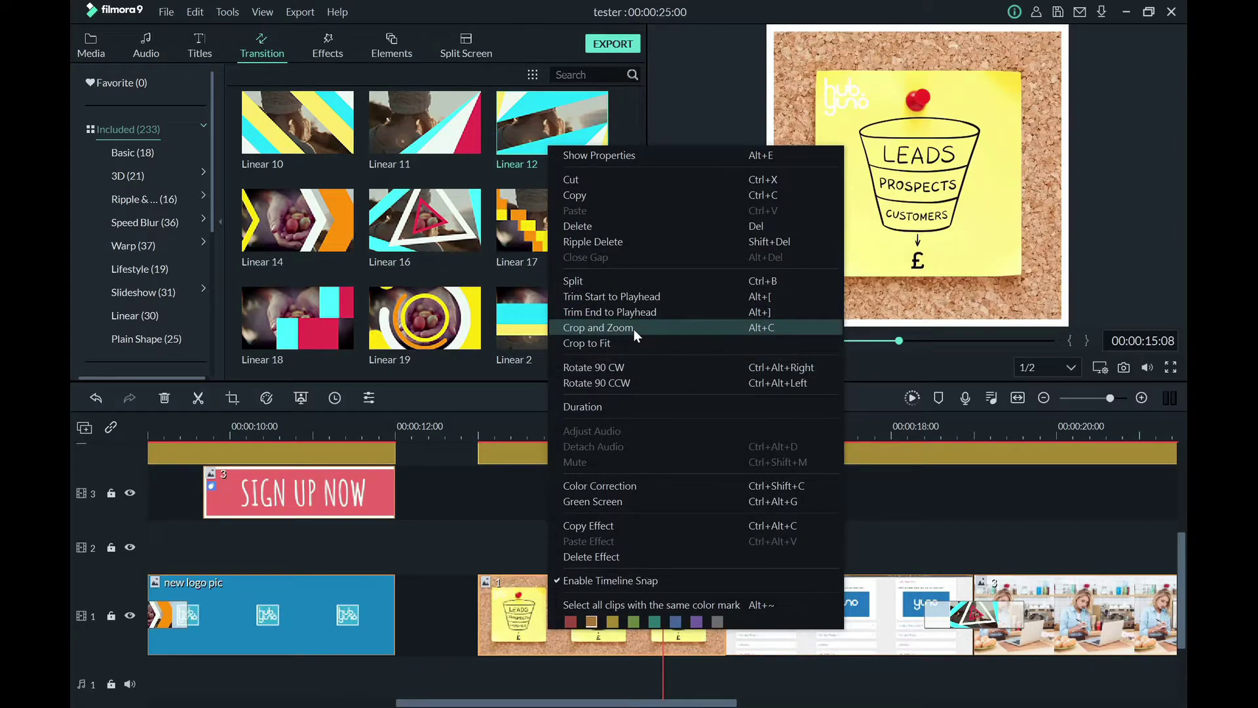
{"action": "left_click", "coordinate": [524, 505]}
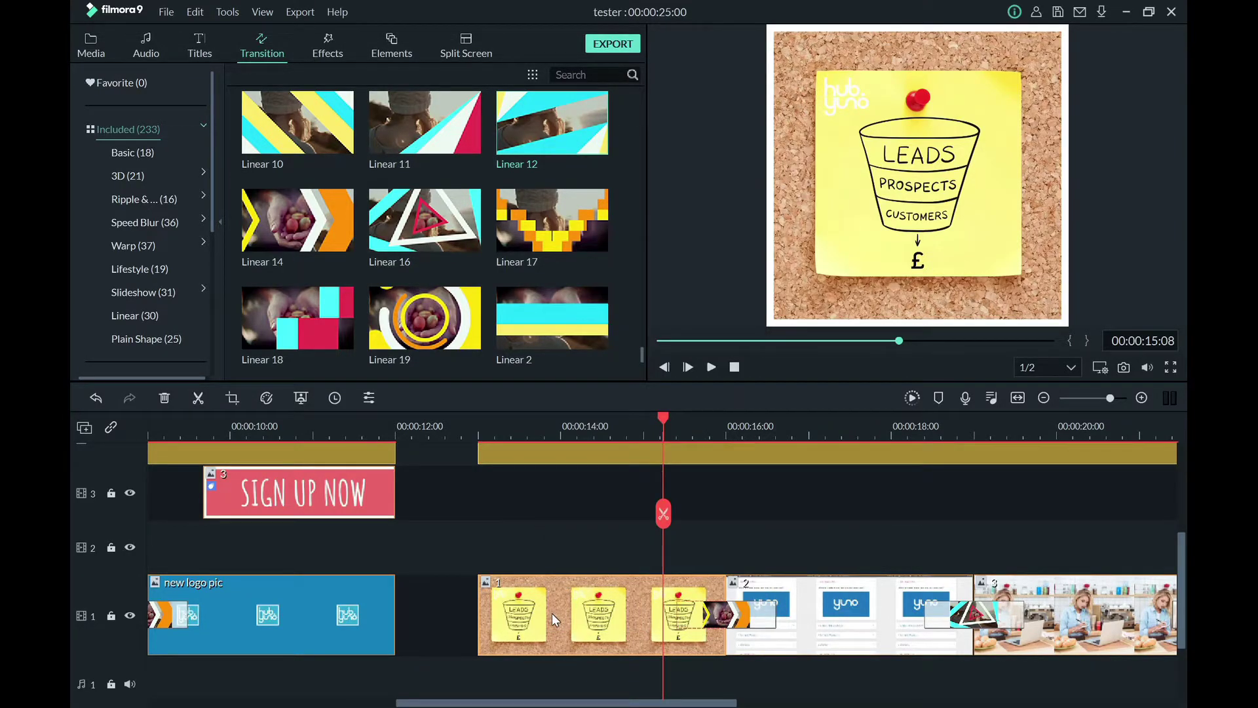
{"action": "right_click", "coordinate": [552, 612]}
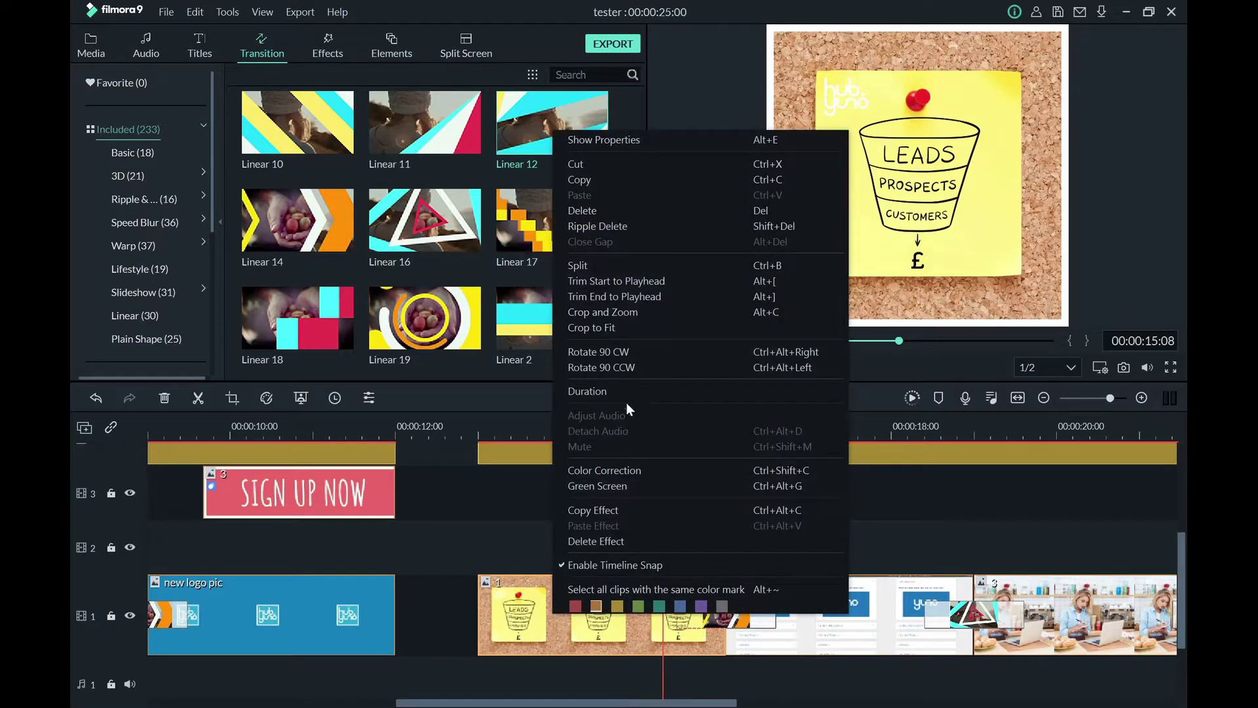
{"action": "left_click", "coordinate": [641, 312]}
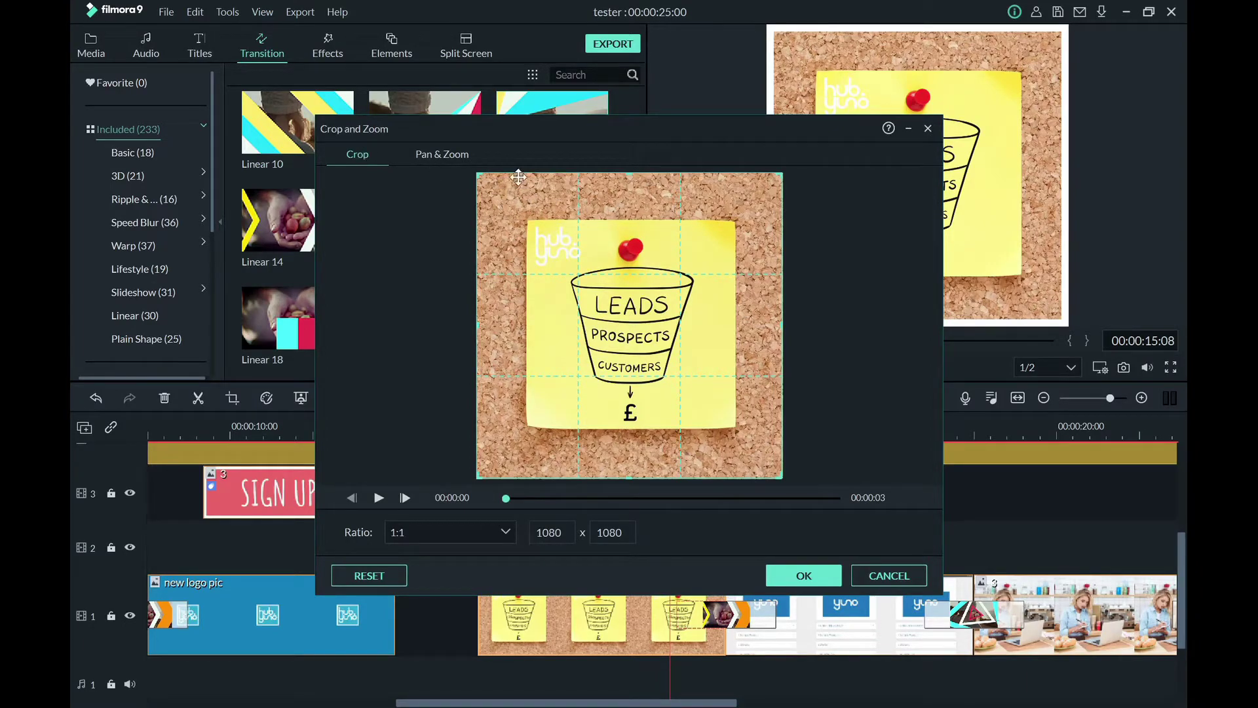
{"action": "left_click", "coordinate": [438, 157]}
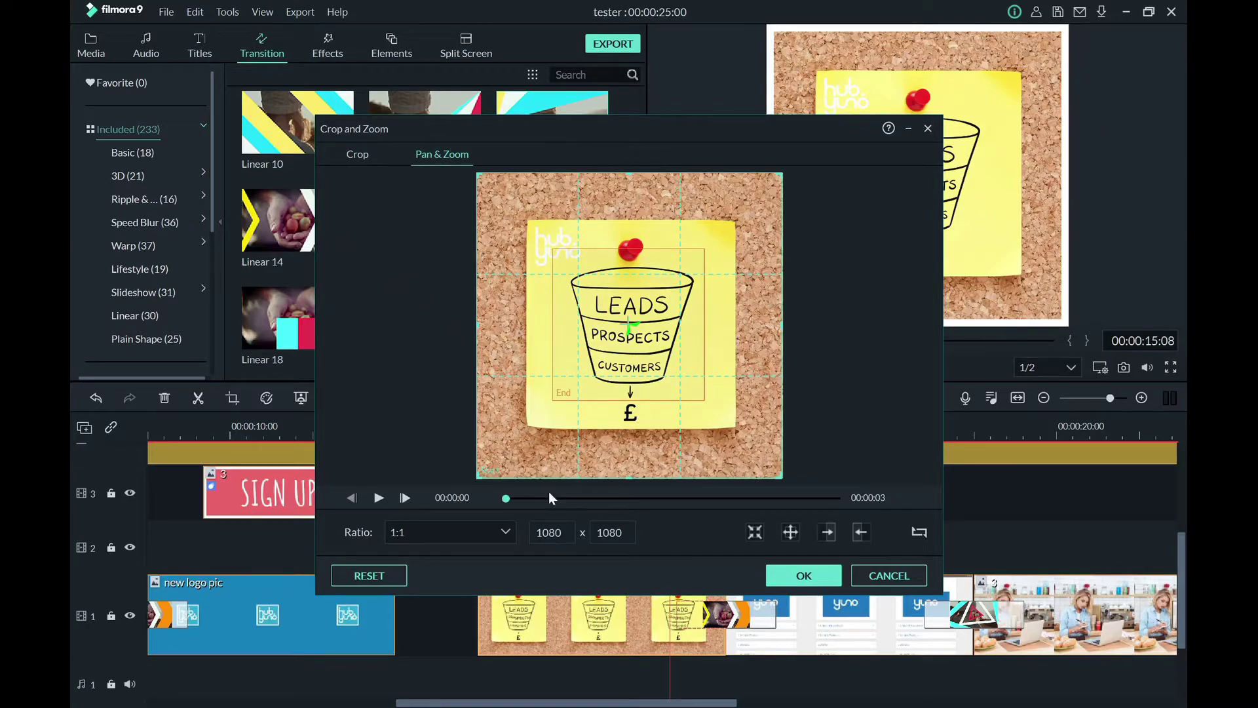
{"action": "left_click", "coordinate": [502, 298]}
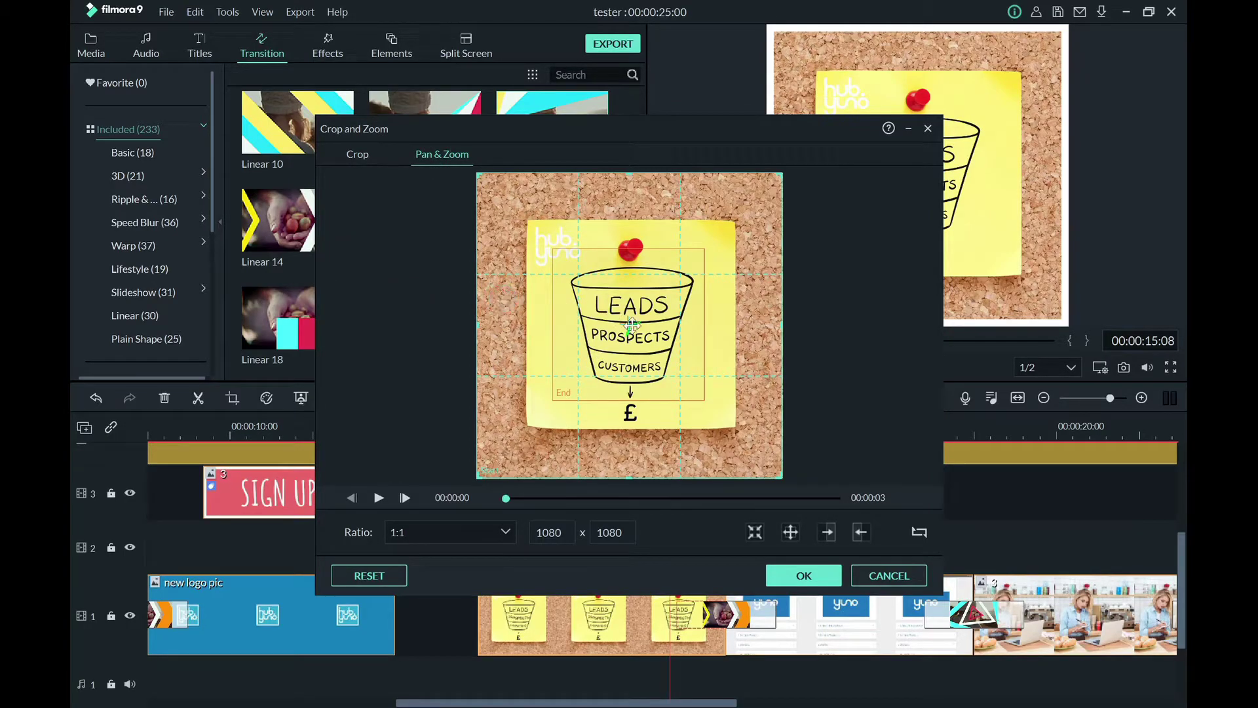
{"action": "left_click", "coordinate": [644, 354]}
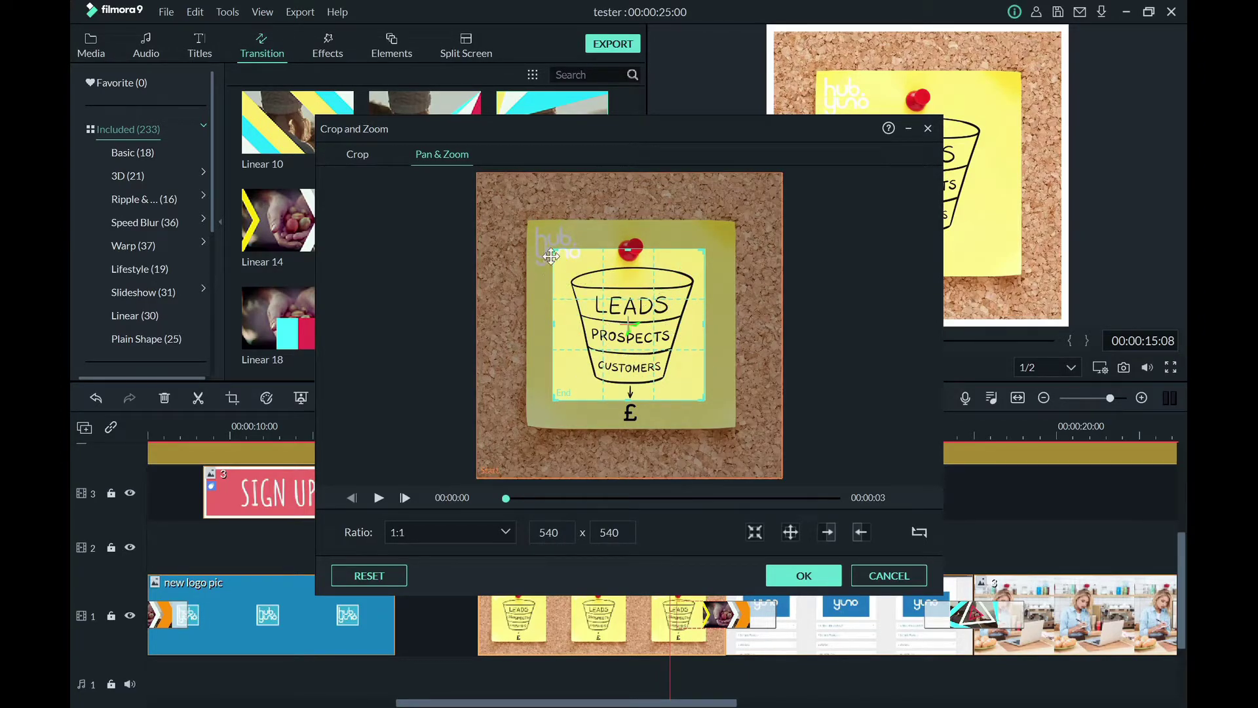
{"action": "left_click_drag", "start_coordinate": [556, 253], "coordinate": [499, 206]}
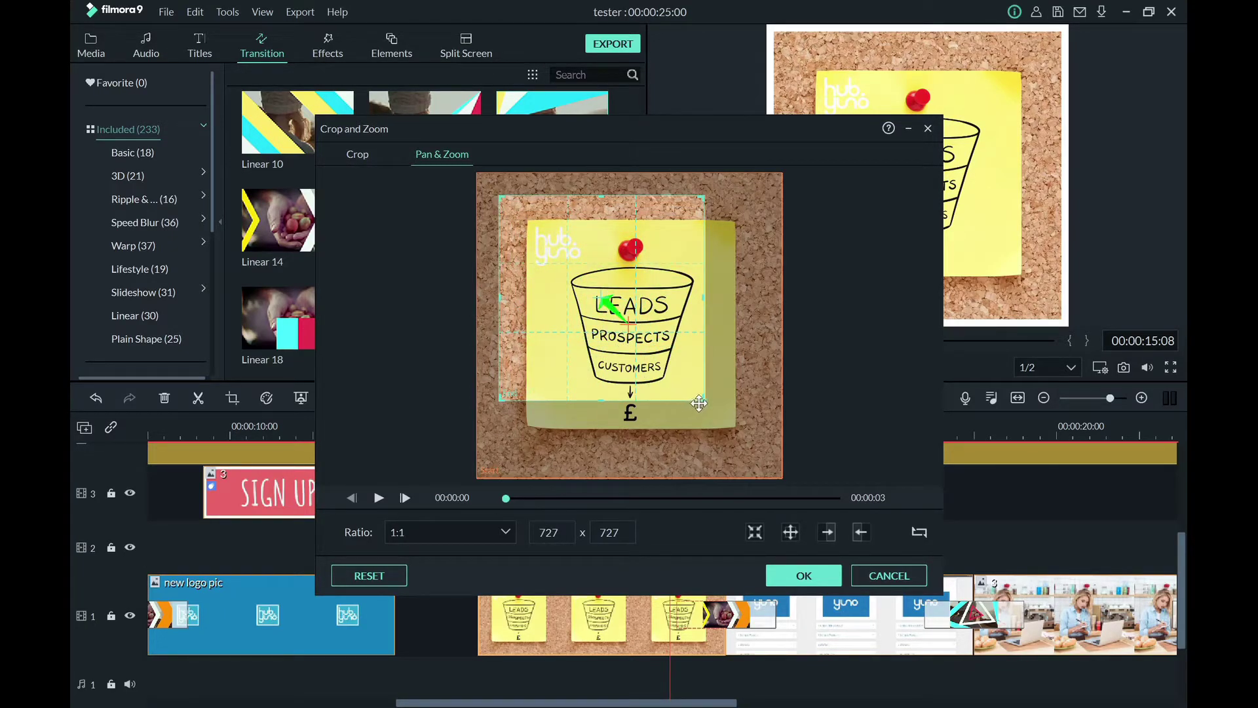
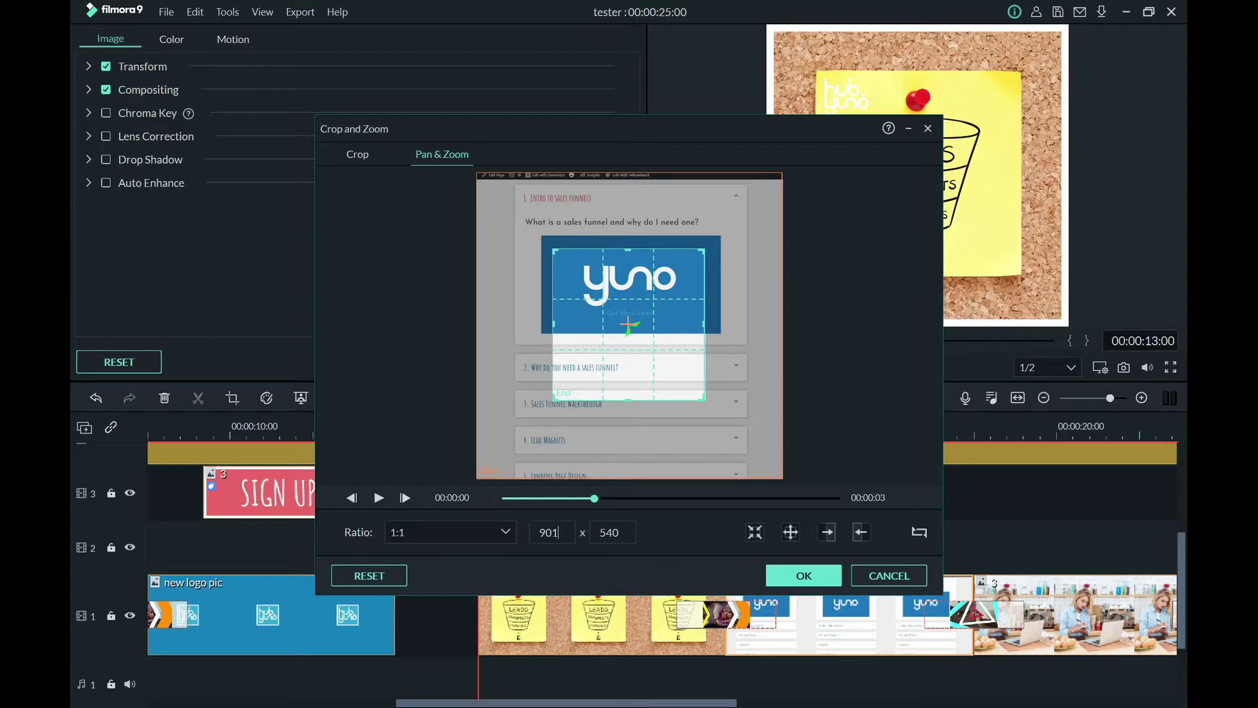
- Set clip 2's Pan & Zoom end frame to 812 x 812, centre it on the image and apply it
{"action": "type", "text": "2"}
{"action": "key", "text": "Tab"}
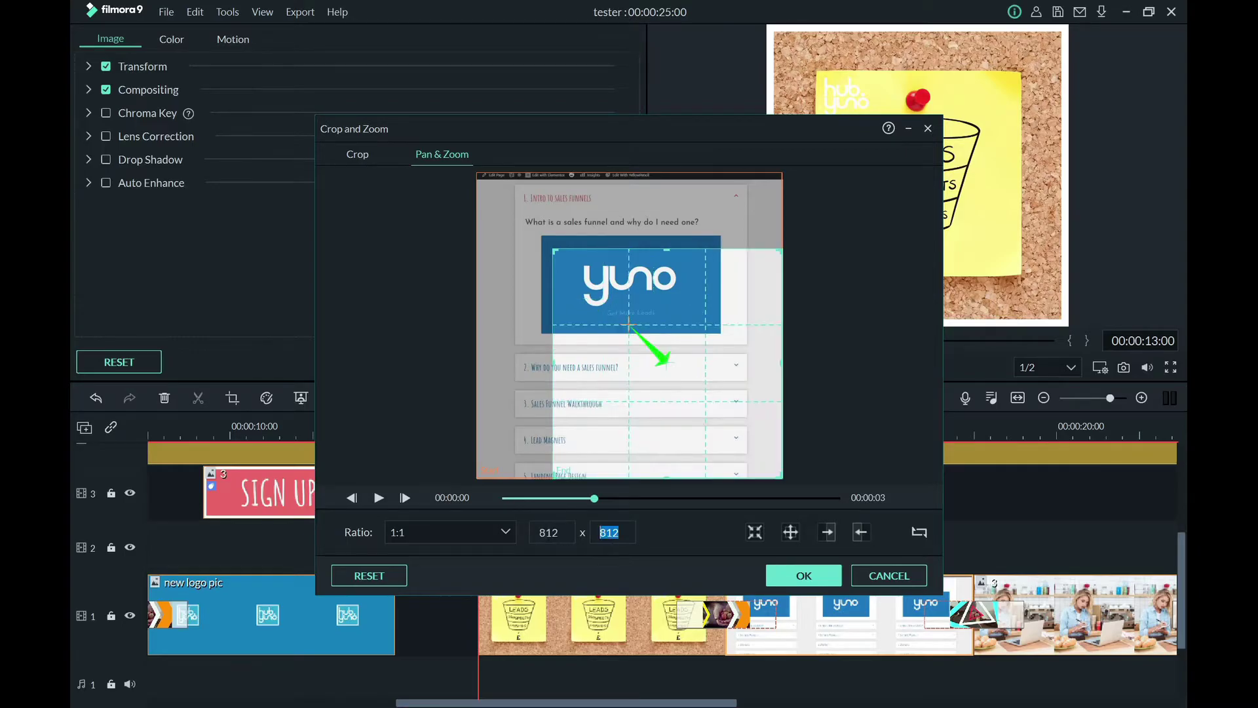
{"action": "type", "text": "910"}
{"action": "left_click_drag", "start_coordinate": [665, 359], "coordinate": [629, 324]}
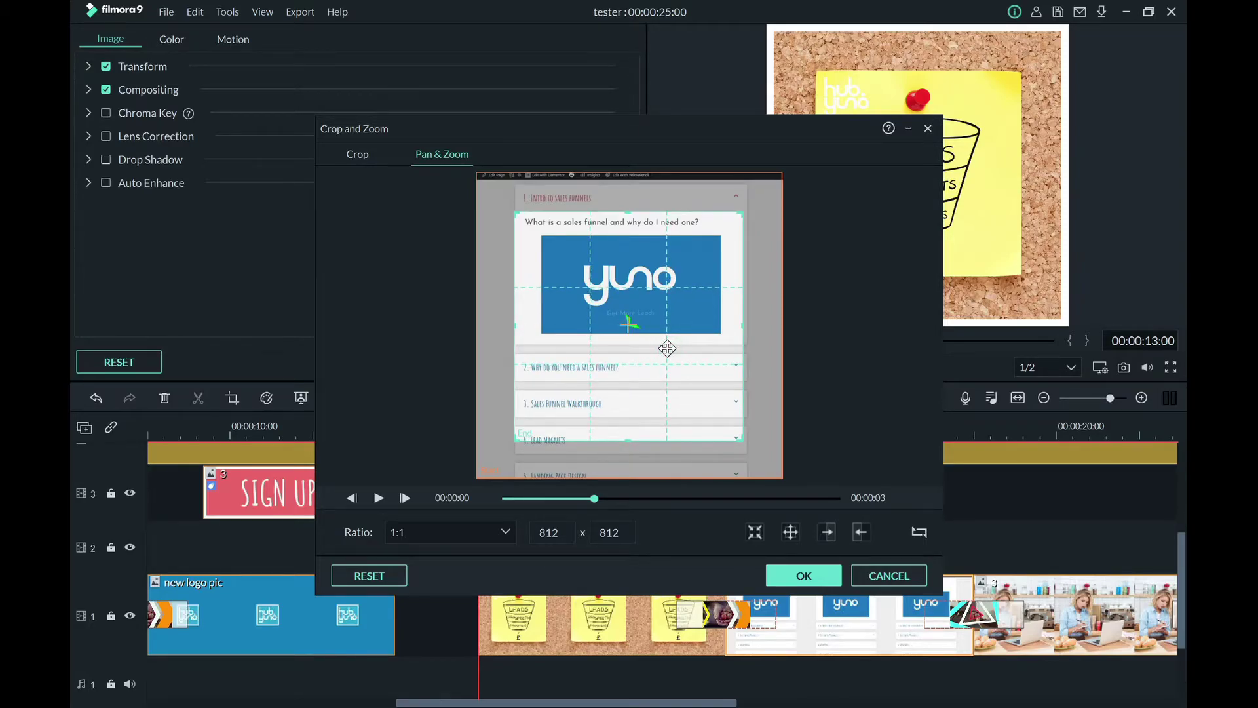
{"action": "left_click_drag", "start_coordinate": [667, 345], "coordinate": [667, 346]}
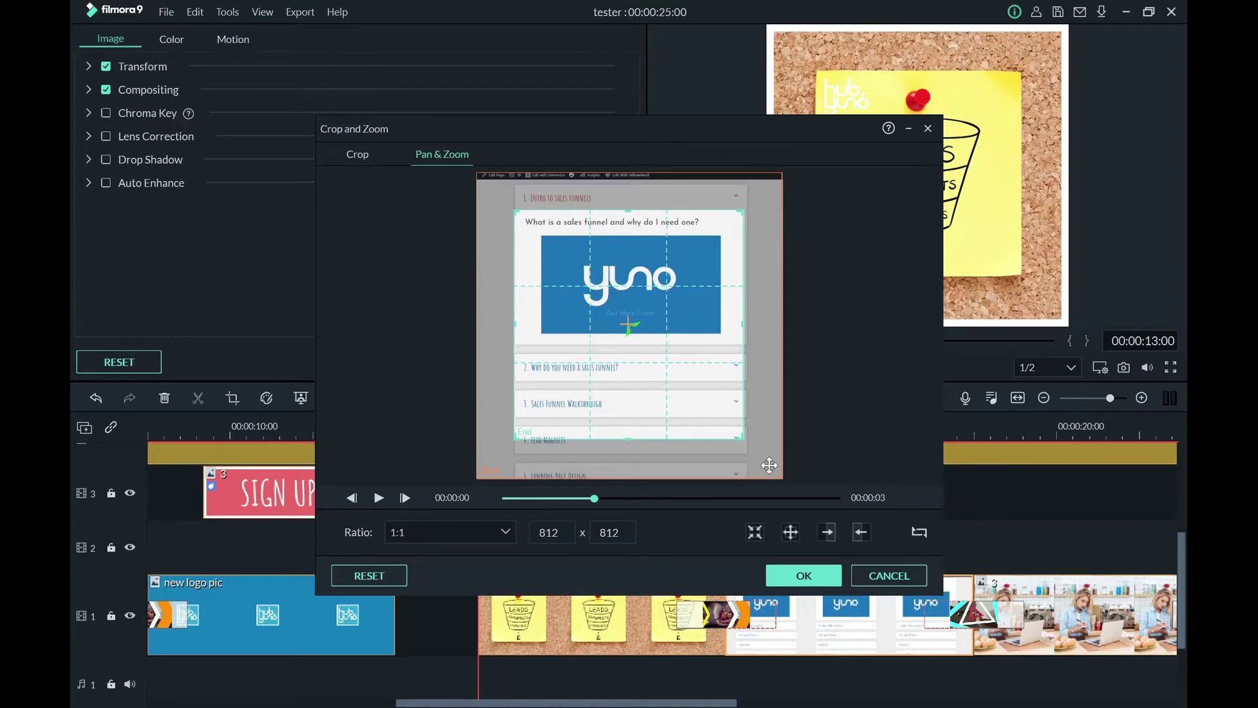
{"action": "left_click", "coordinate": [816, 579]}
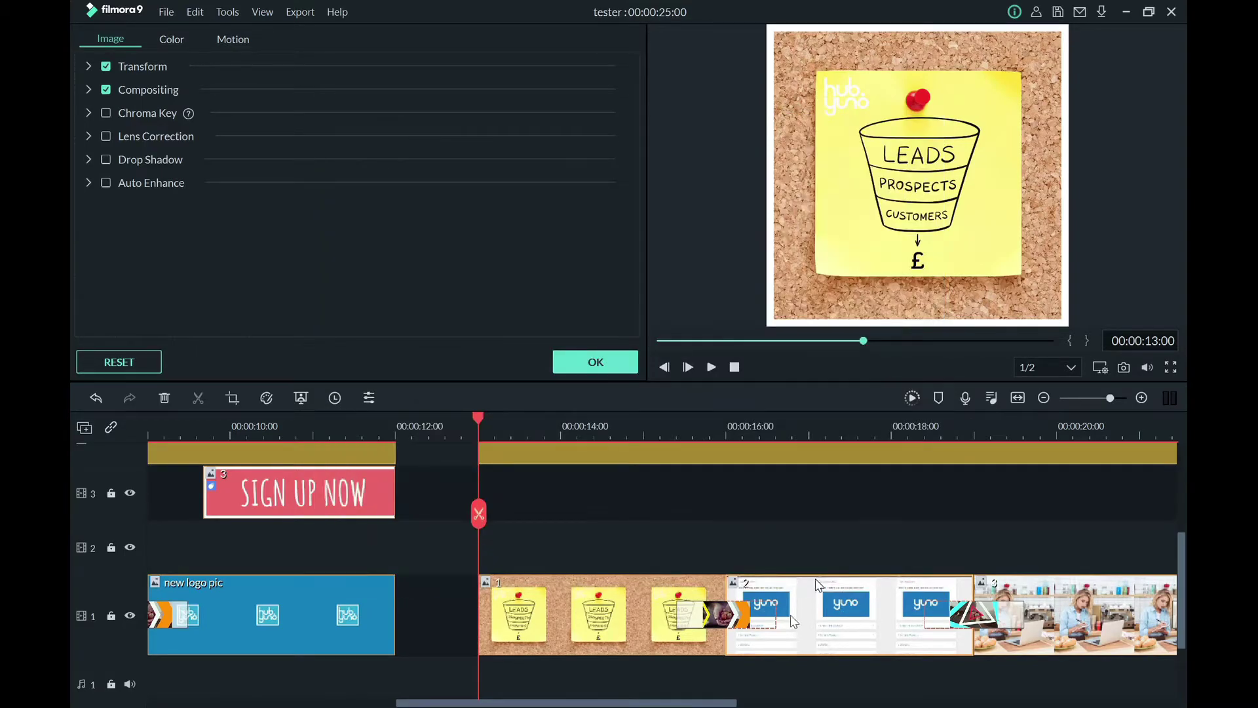
- Open Pan & Zoom for the second sequence's clip 3 and select its end frame
{"action": "scroll", "coordinate": [694, 703], "scroll_direction": "right", "scroll_amount": 5}
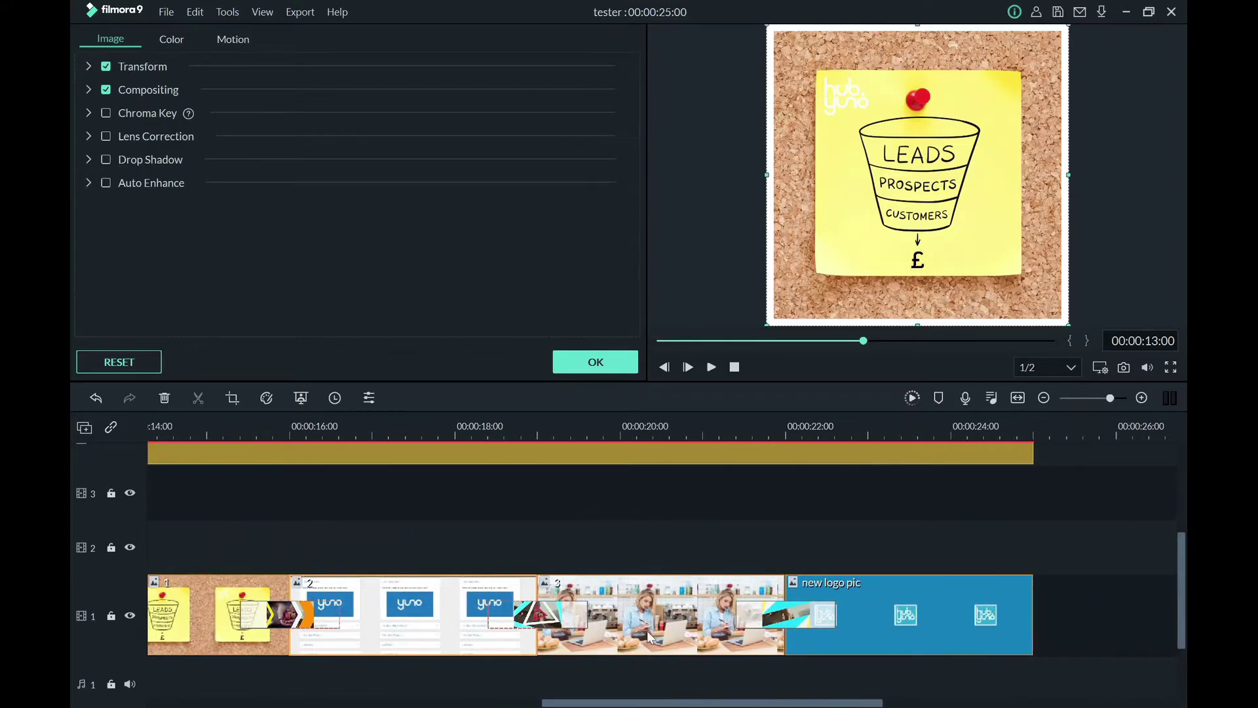
{"action": "left_click", "coordinate": [647, 628]}
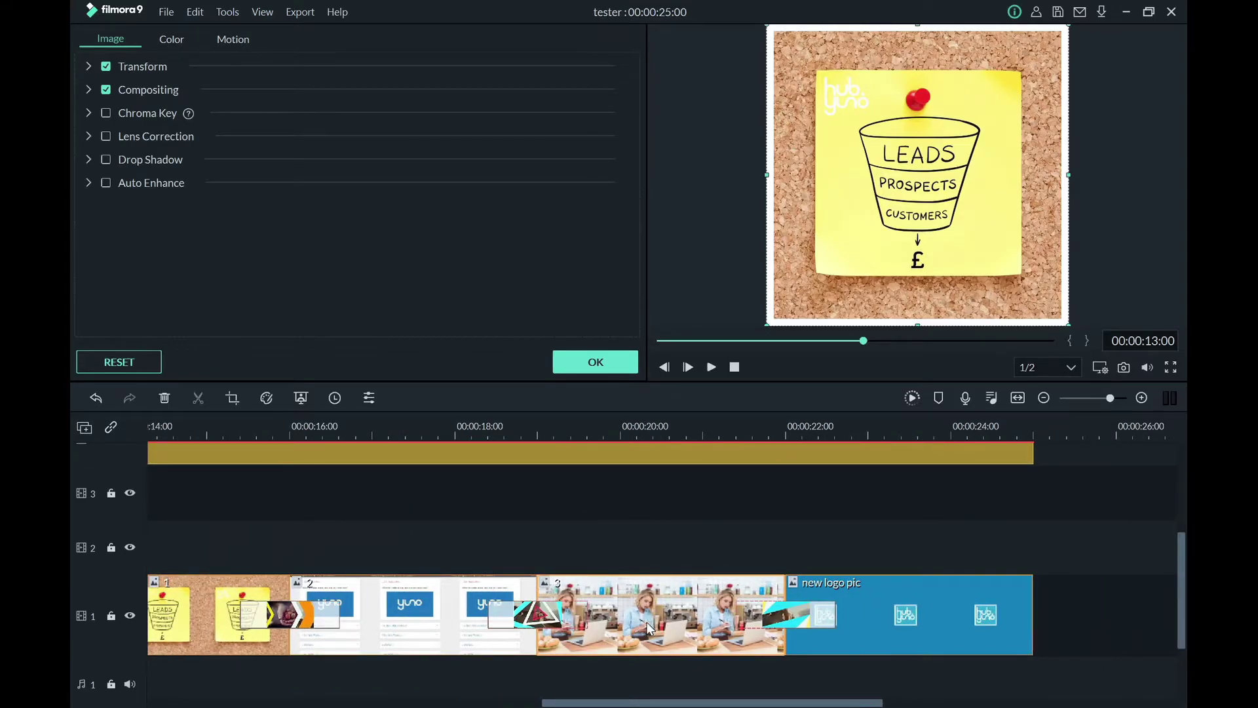
{"action": "right_click", "coordinate": [649, 628]}
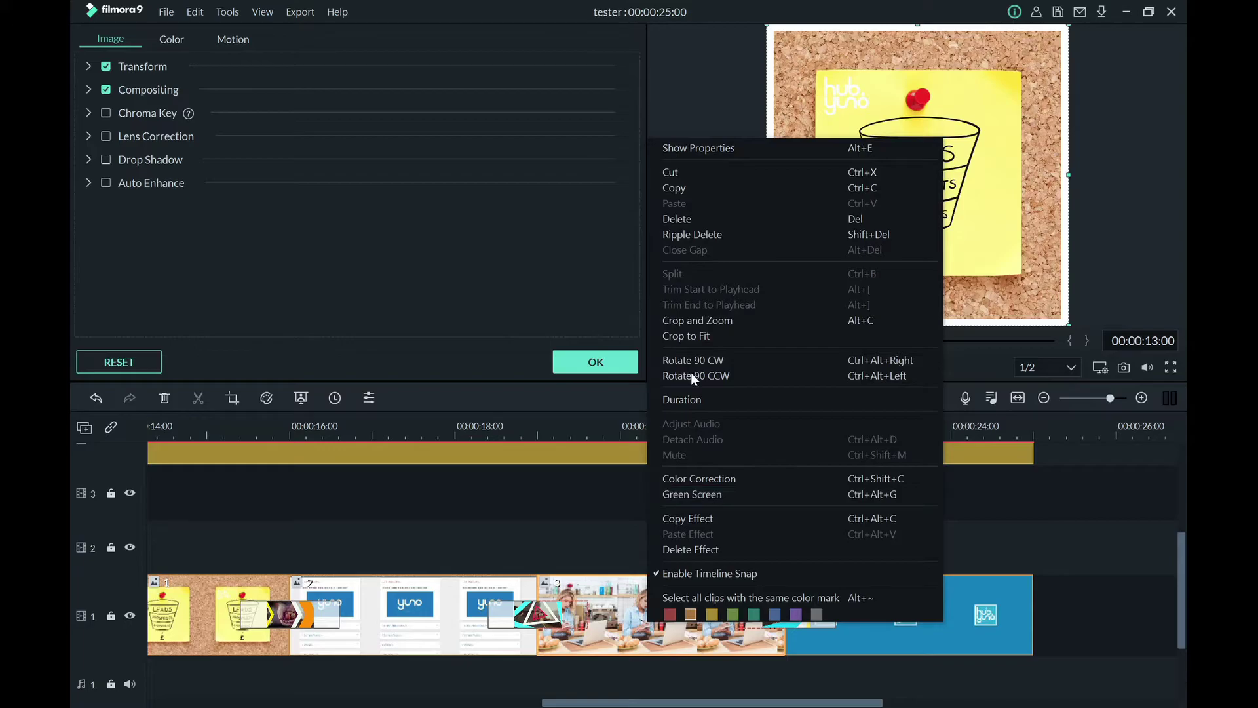
{"action": "left_click", "coordinate": [703, 322]}
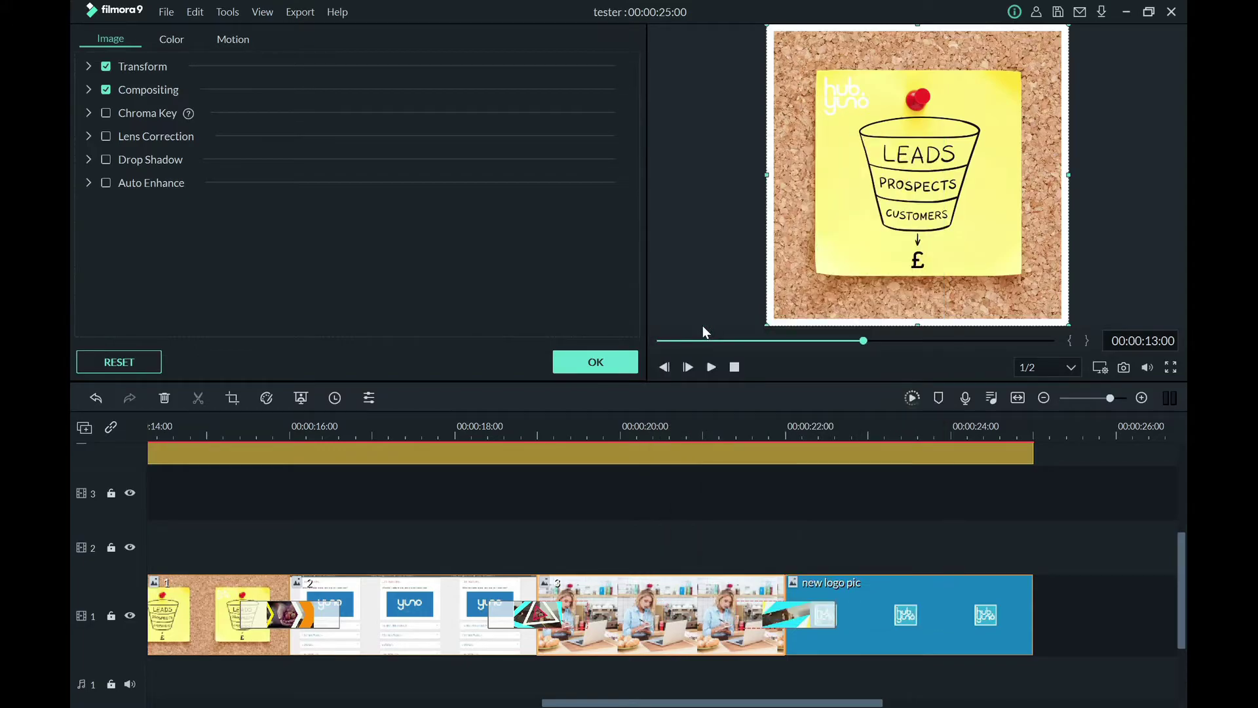
{"action": "left_click", "coordinate": [441, 153]}
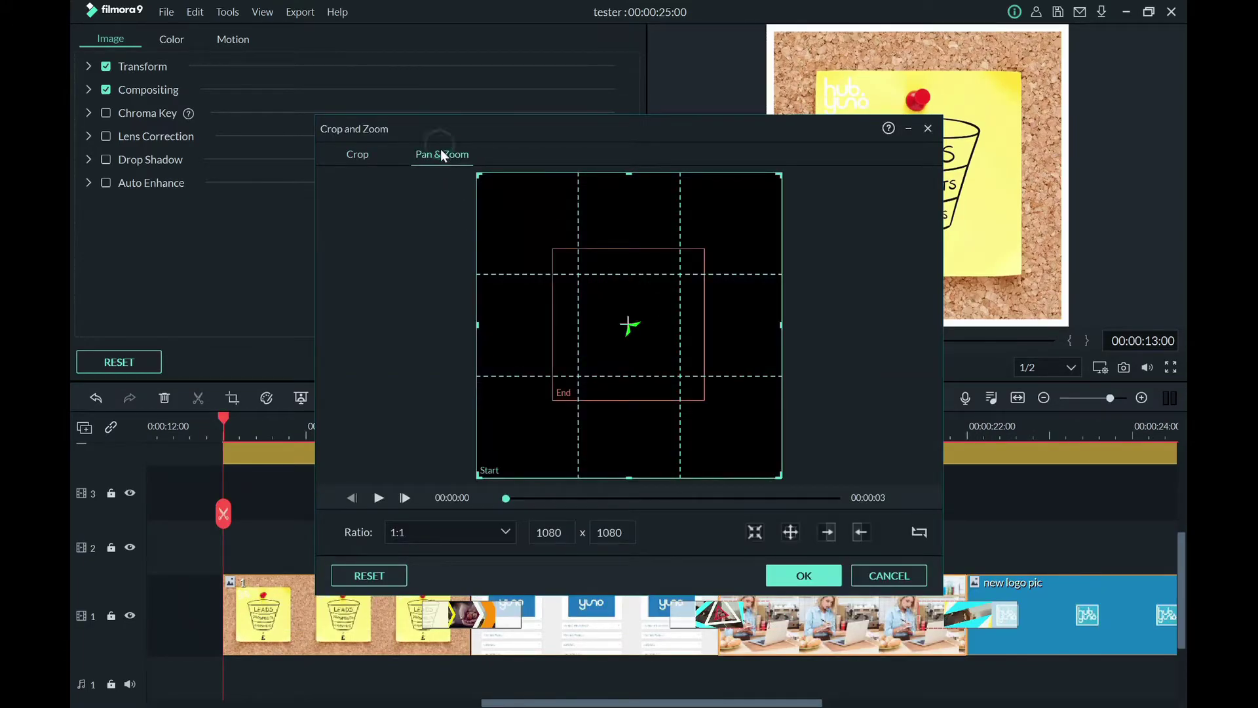
{"action": "left_click", "coordinate": [647, 332]}
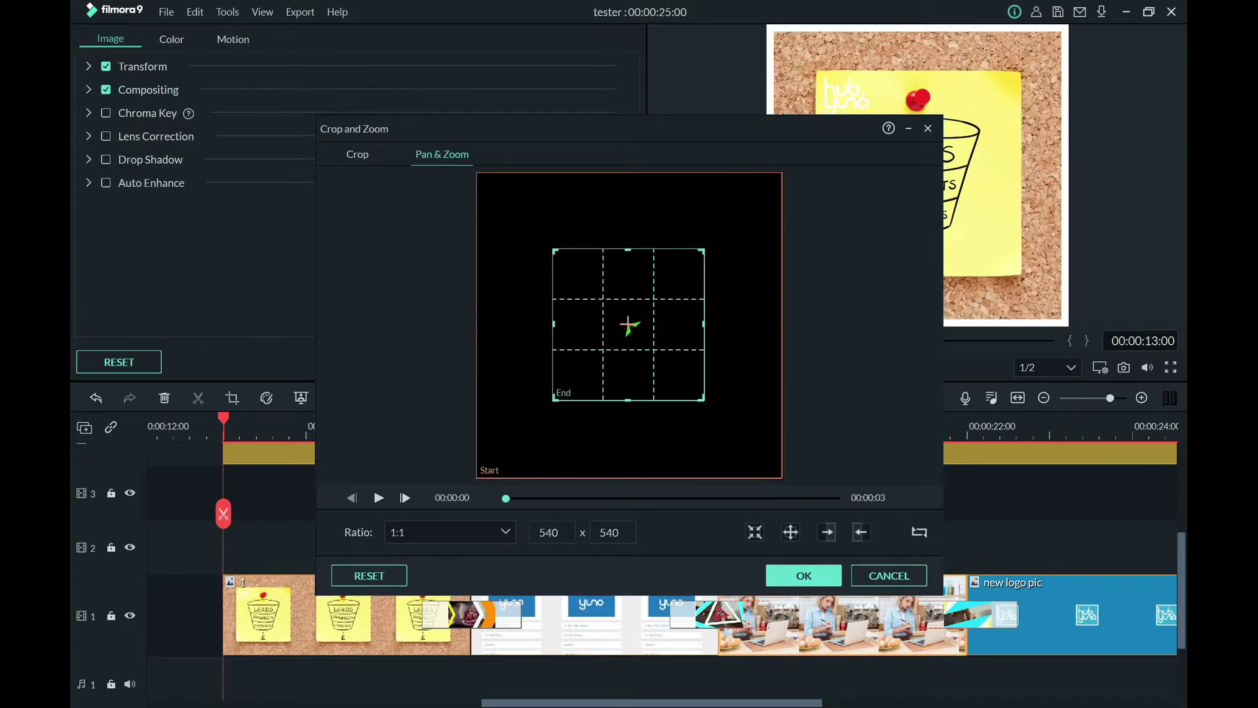
- Try to enlarge clip 3's end frame to a width of 912 and centre the frame on the image
{"action": "double_click", "coordinate": [551, 533]}
{"action": "type", "text": "9"}
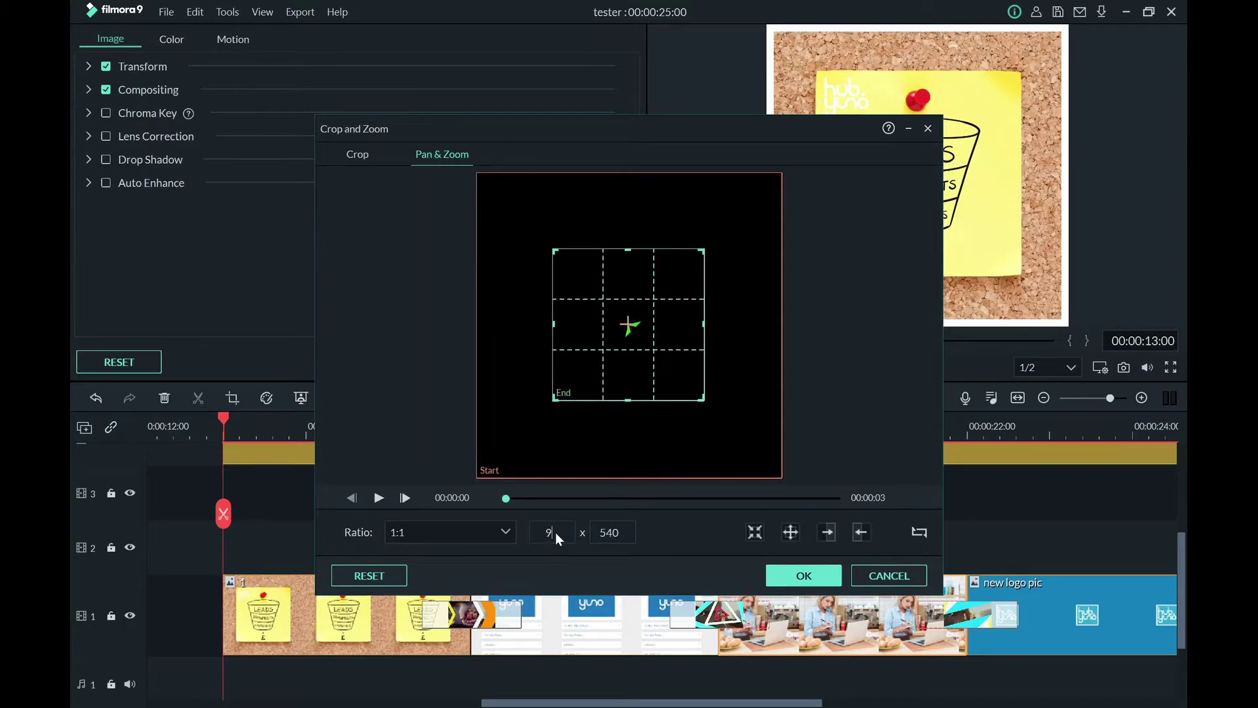
{"action": "type", "text": "12"}
{"action": "key", "text": "Tab"}
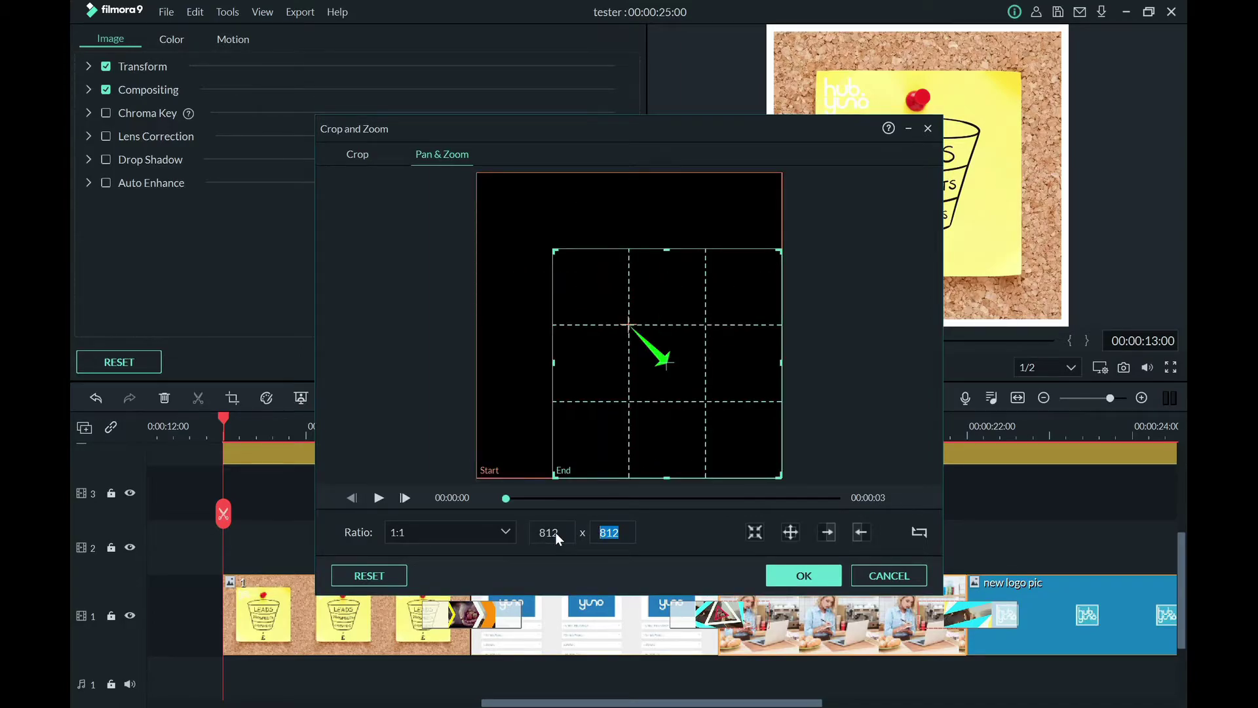
{"action": "double_click", "coordinate": [556, 533]}
{"action": "type", "text": "912"}
{"action": "key", "text": "Tab"}
{"action": "double_click", "coordinate": [556, 533]}
{"action": "left_click_drag", "start_coordinate": [667, 367], "coordinate": [628, 331]}
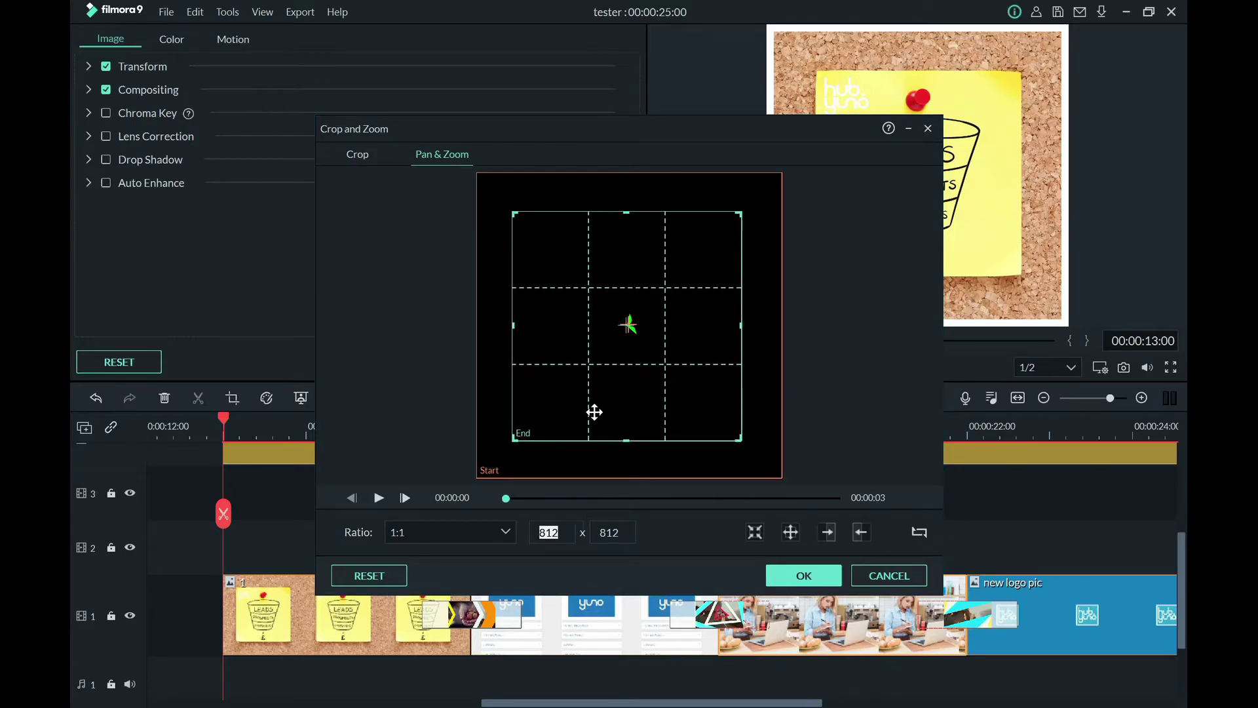
- Set clip 3's Pan & Zoom end frame to 910 x 910, centre it on the image and apply it
{"action": "left_click", "coordinate": [570, 535]}
{"action": "key", "text": "BackSpace"}
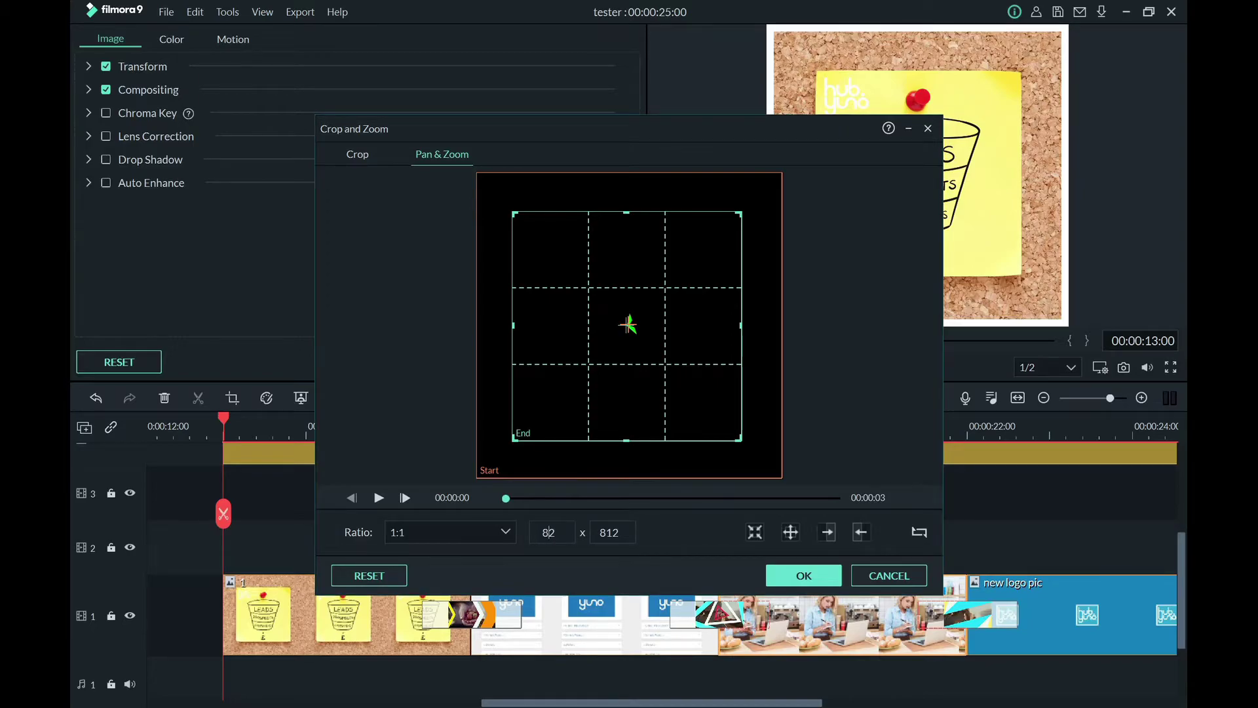
{"action": "type", "text": "910"}
{"action": "key", "text": "Tab"}
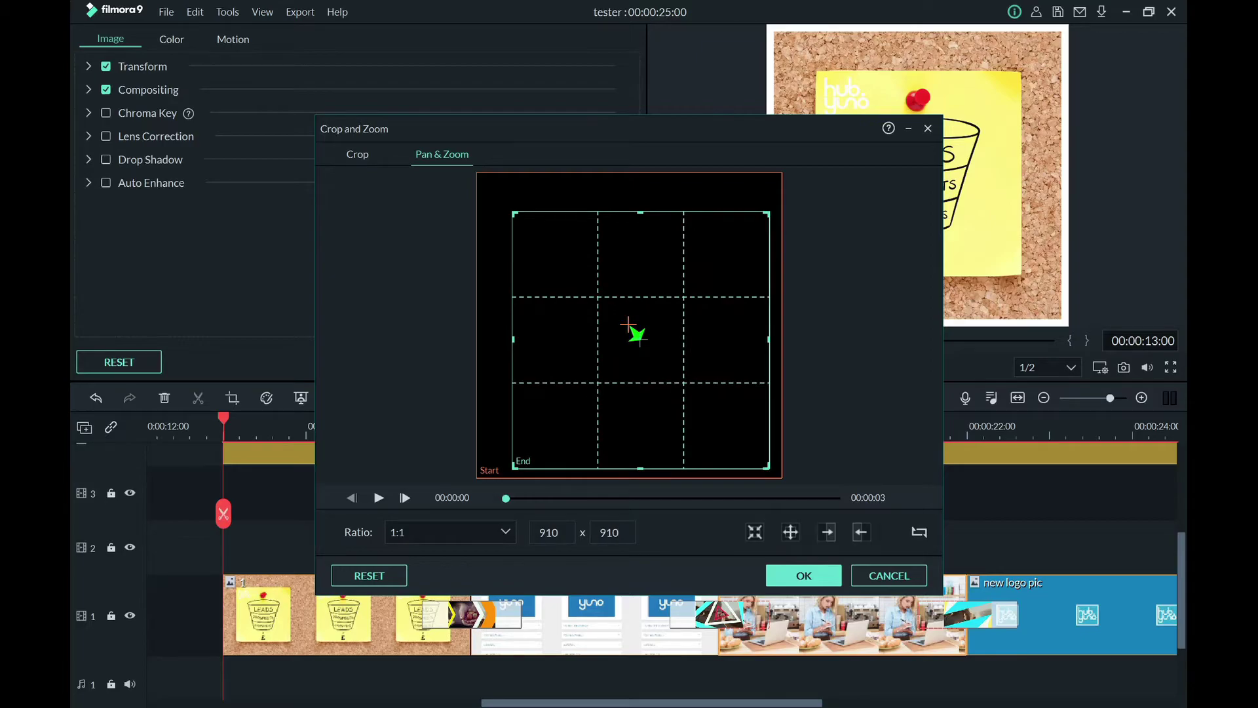
{"action": "left_click_drag", "start_coordinate": [643, 345], "coordinate": [633, 334]}
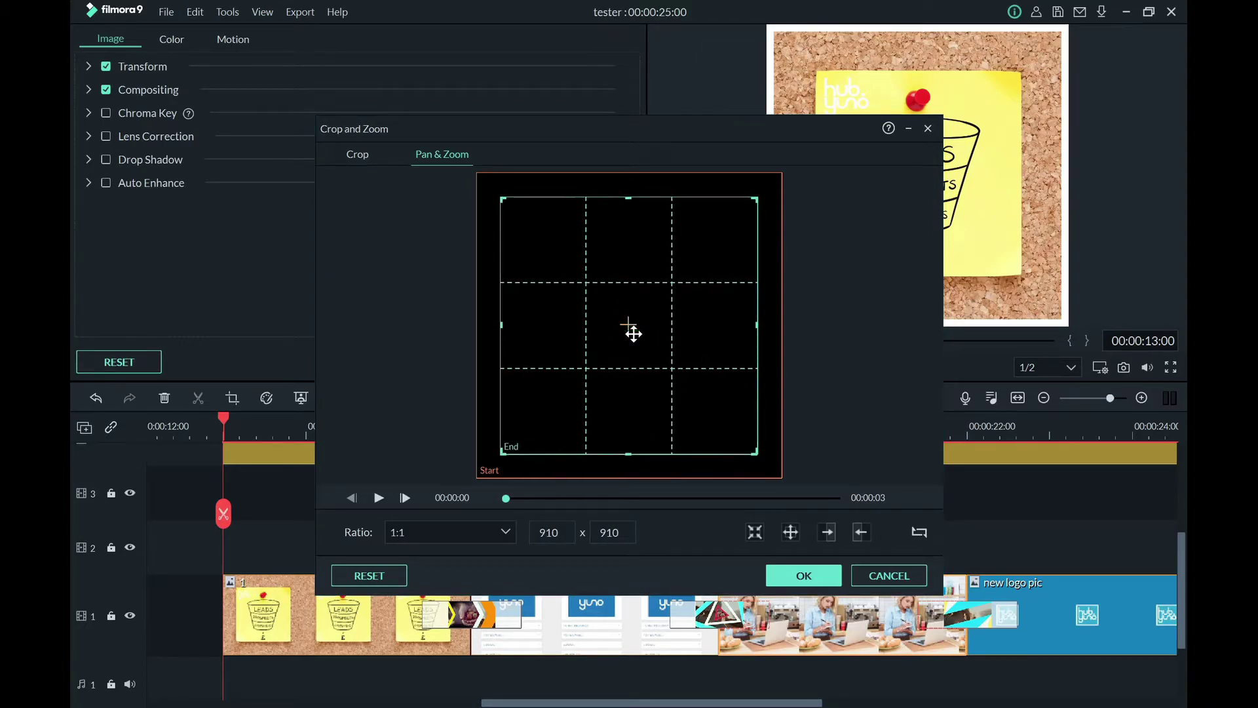
{"action": "left_click", "coordinate": [806, 574]}
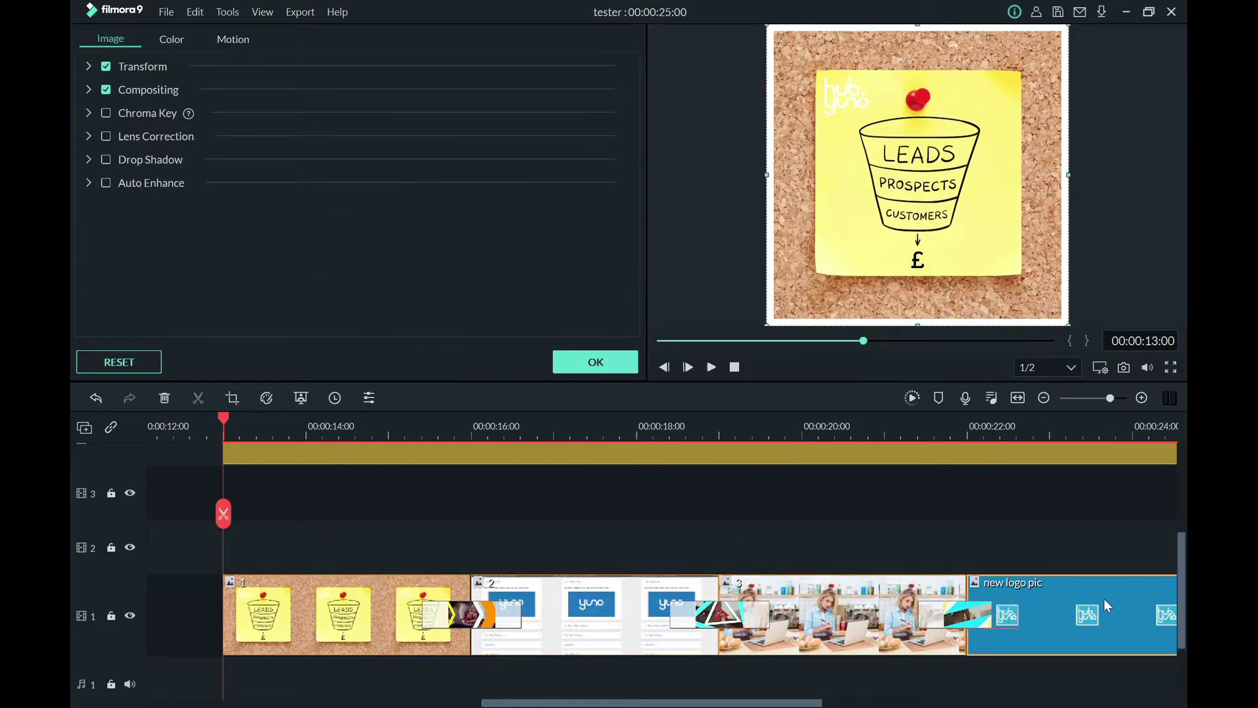
- Open Pan & Zoom for the second sequence's logo clip, advance its preview until the logo shows and select the end frame
{"action": "right_click", "coordinate": [1096, 604]}
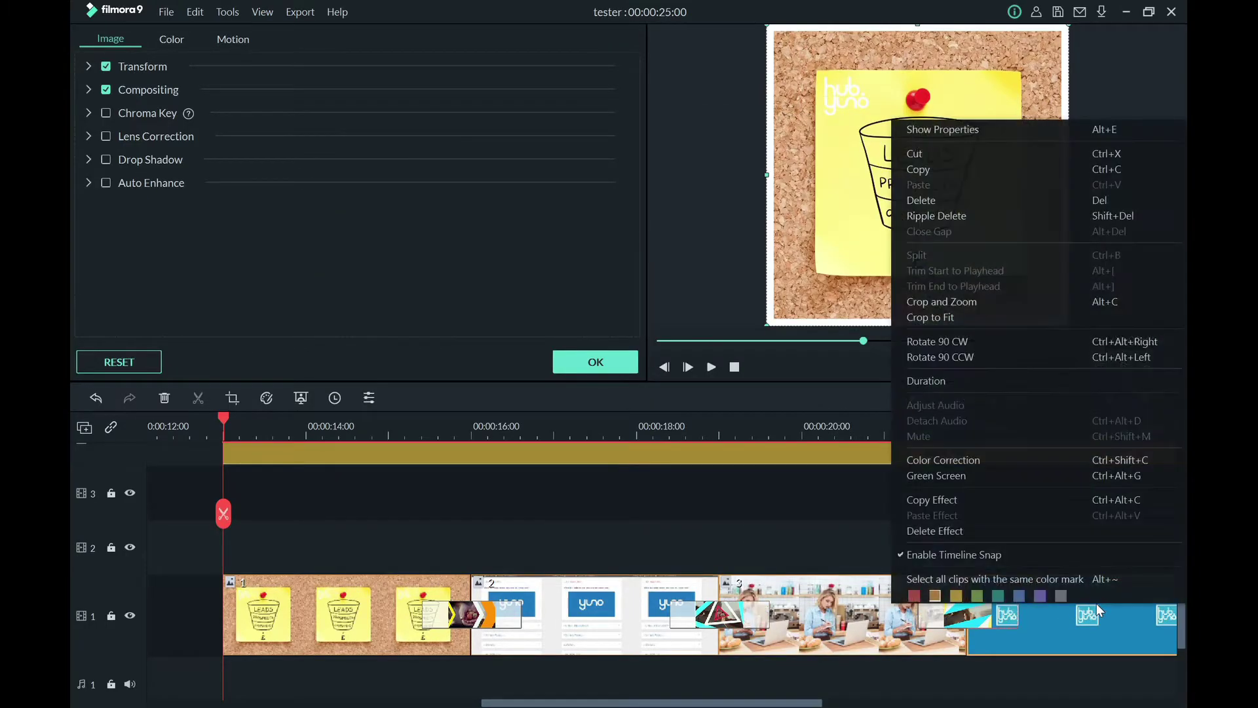
{"action": "left_click", "coordinate": [976, 300]}
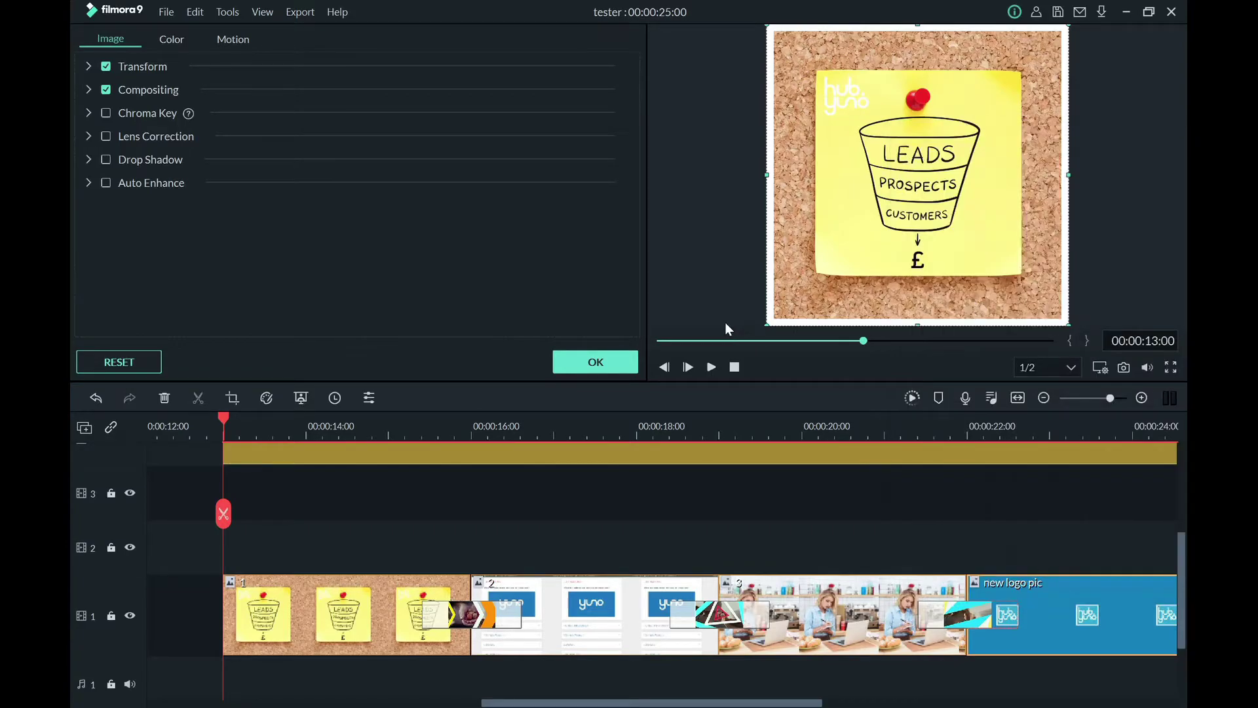
{"action": "left_click", "coordinate": [447, 155]}
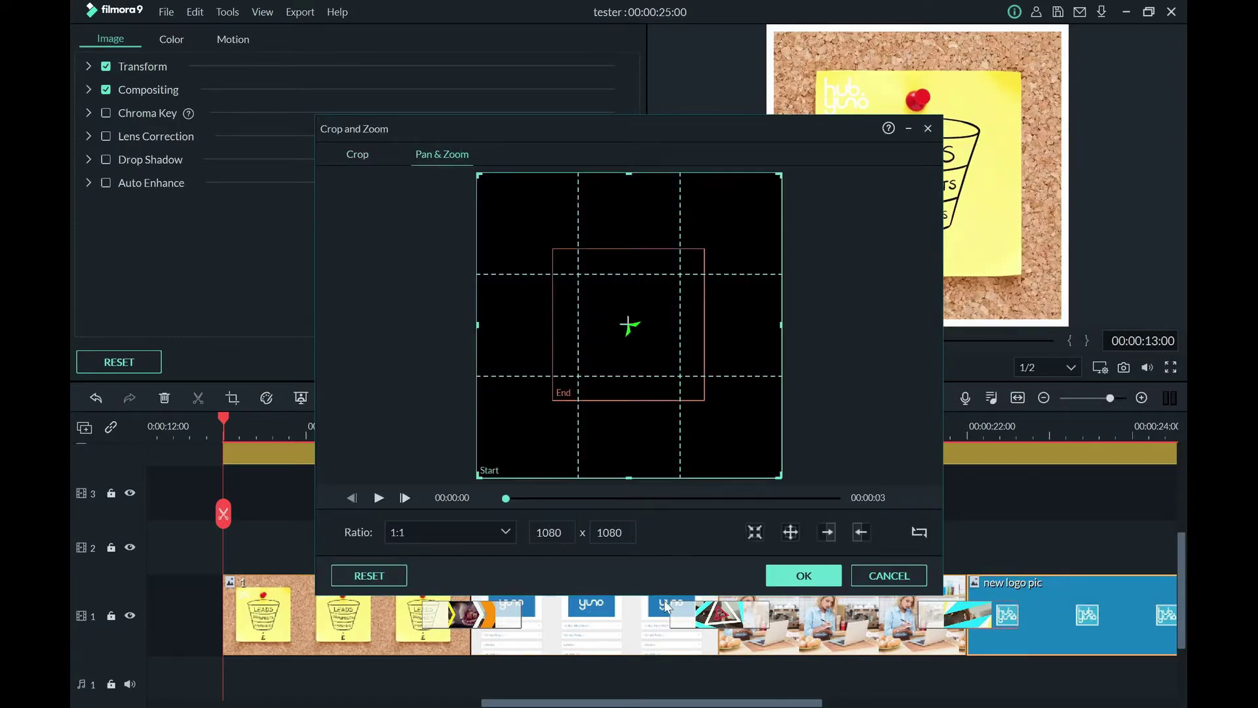
{"action": "left_click_drag", "start_coordinate": [505, 498], "coordinate": [609, 497]}
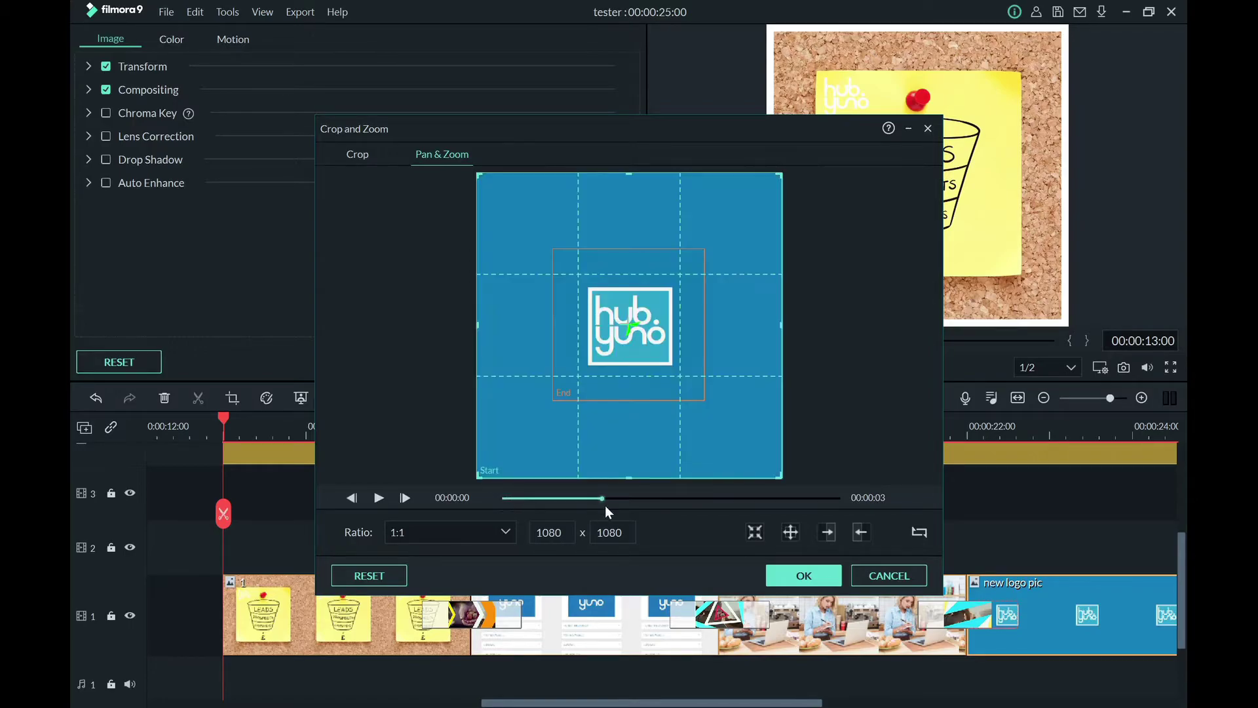
{"action": "left_click", "coordinate": [664, 361]}
- Try to enlarge the logo clip's end frame to 912, then 910, and centre the frame on the logo
{"action": "left_click", "coordinate": [550, 531]}
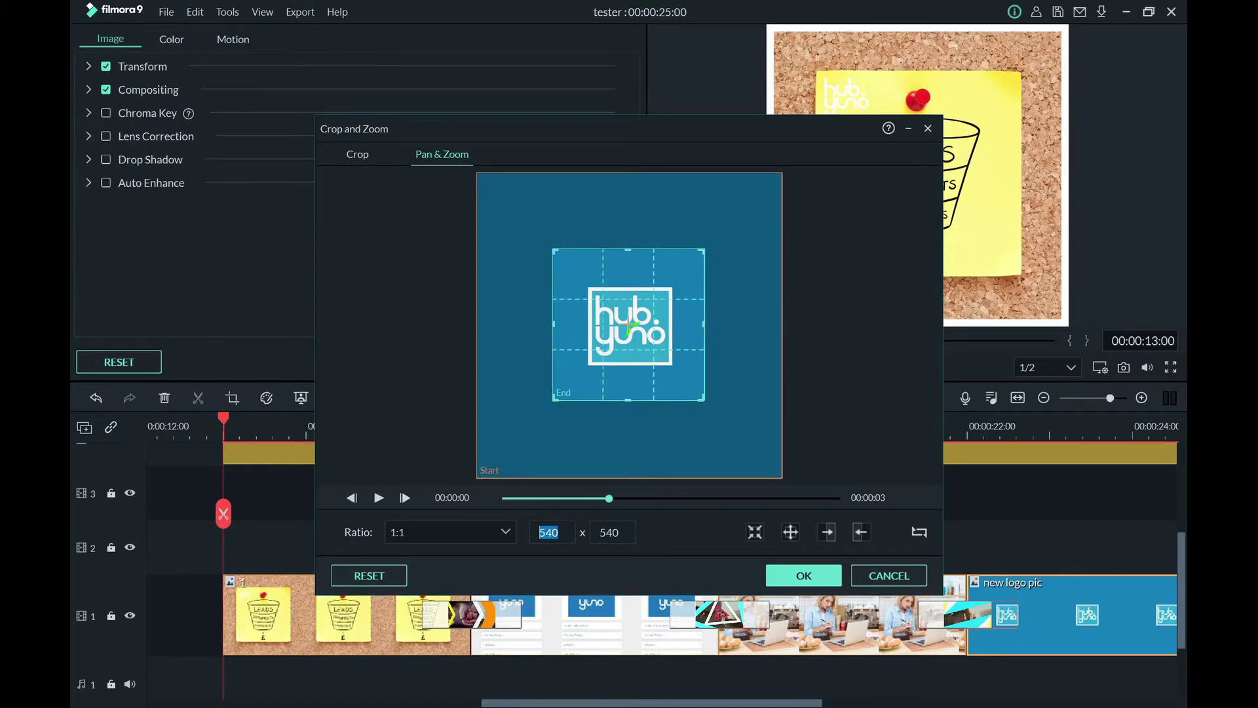
{"action": "type", "text": "912"}
{"action": "key", "text": "Tab"}
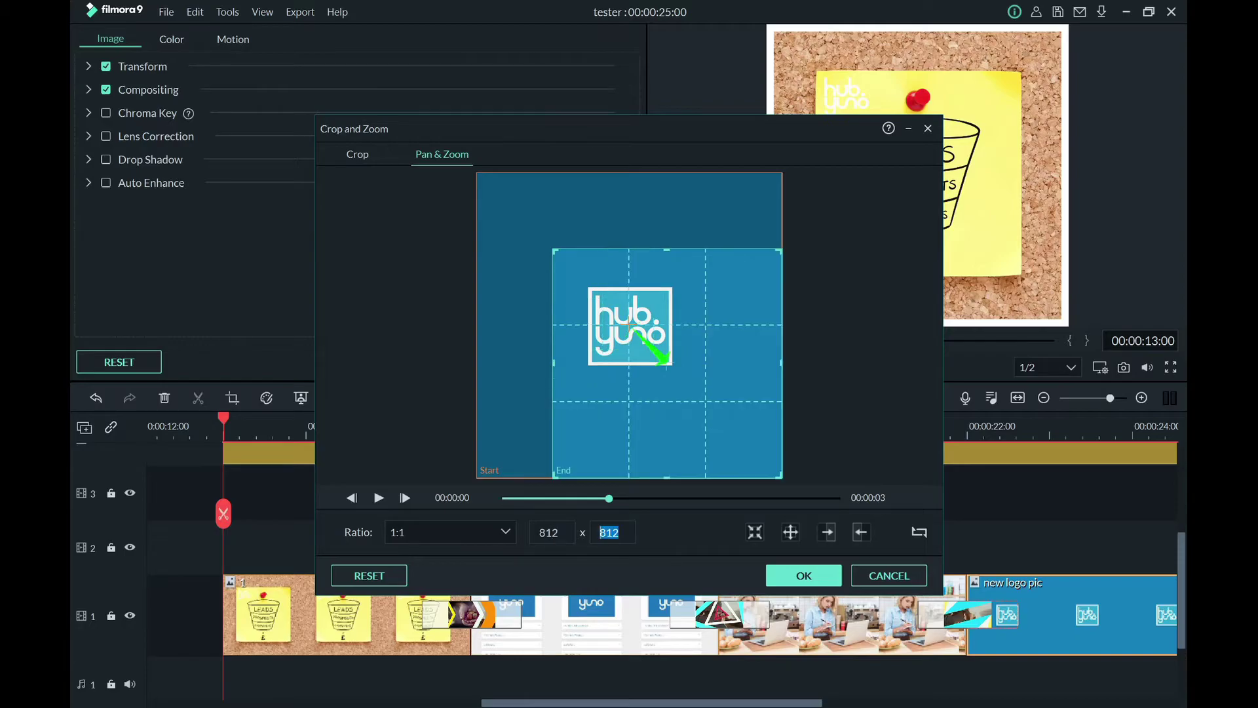
{"action": "key", "text": "shift+Tab"}
{"action": "type", "text": "910"}
{"action": "left_click_drag", "start_coordinate": [647, 377], "coordinate": [607, 344]}
- Set the logo clip's Pan & Zoom end frame to 910 x 910, centre it on the logo and apply it
{"action": "double_click", "coordinate": [549, 532]}
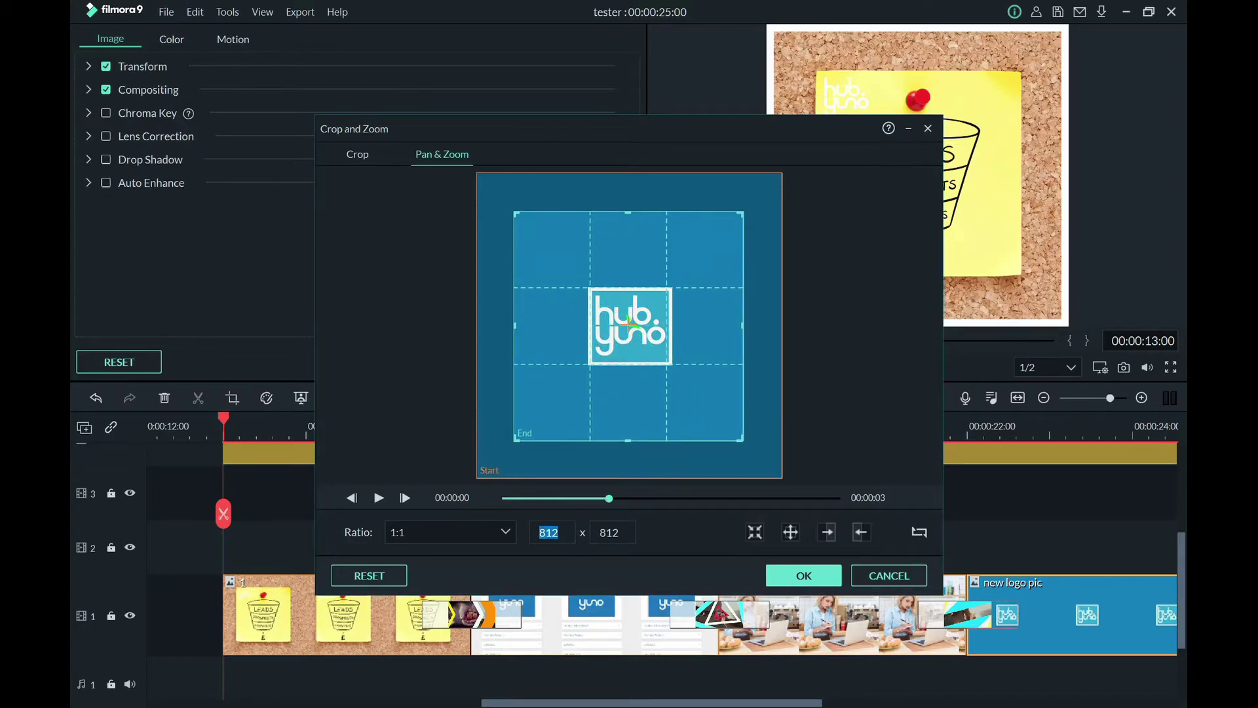
{"action": "type", "text": "910"}
{"action": "left_click_drag", "start_coordinate": [620, 533], "coordinate": [608, 541]}
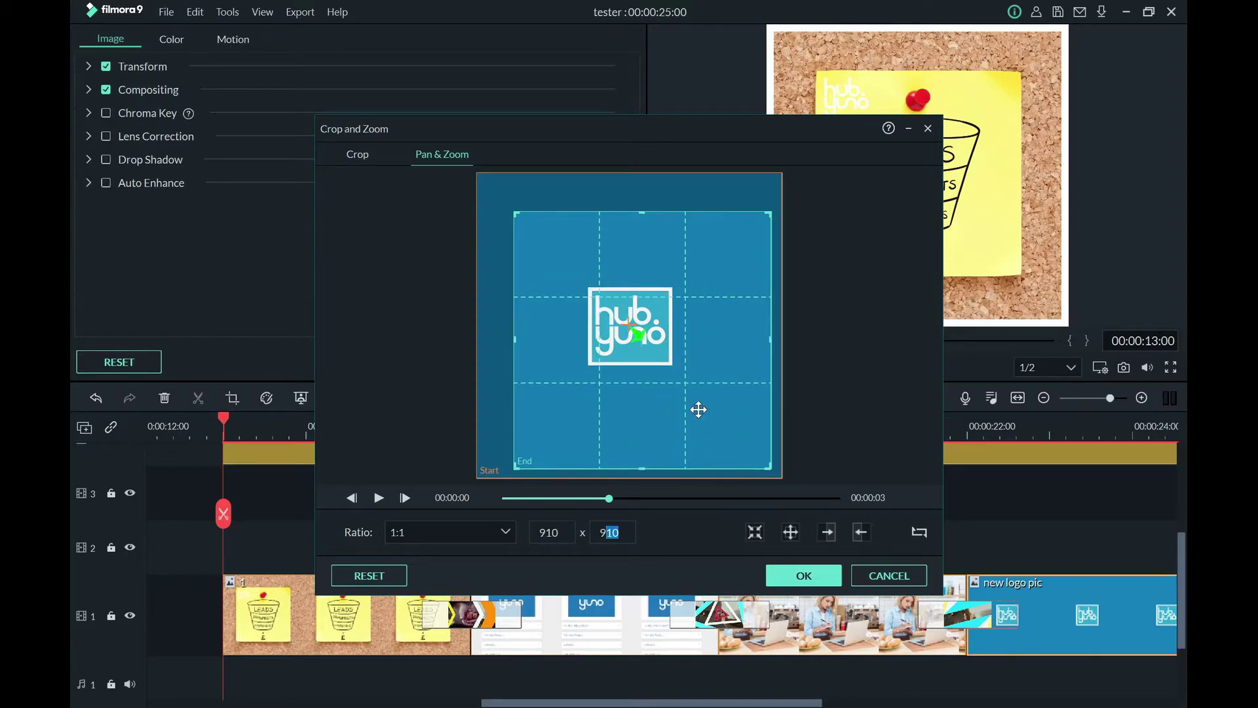
{"action": "left_click_drag", "start_coordinate": [696, 410], "coordinate": [684, 390]}
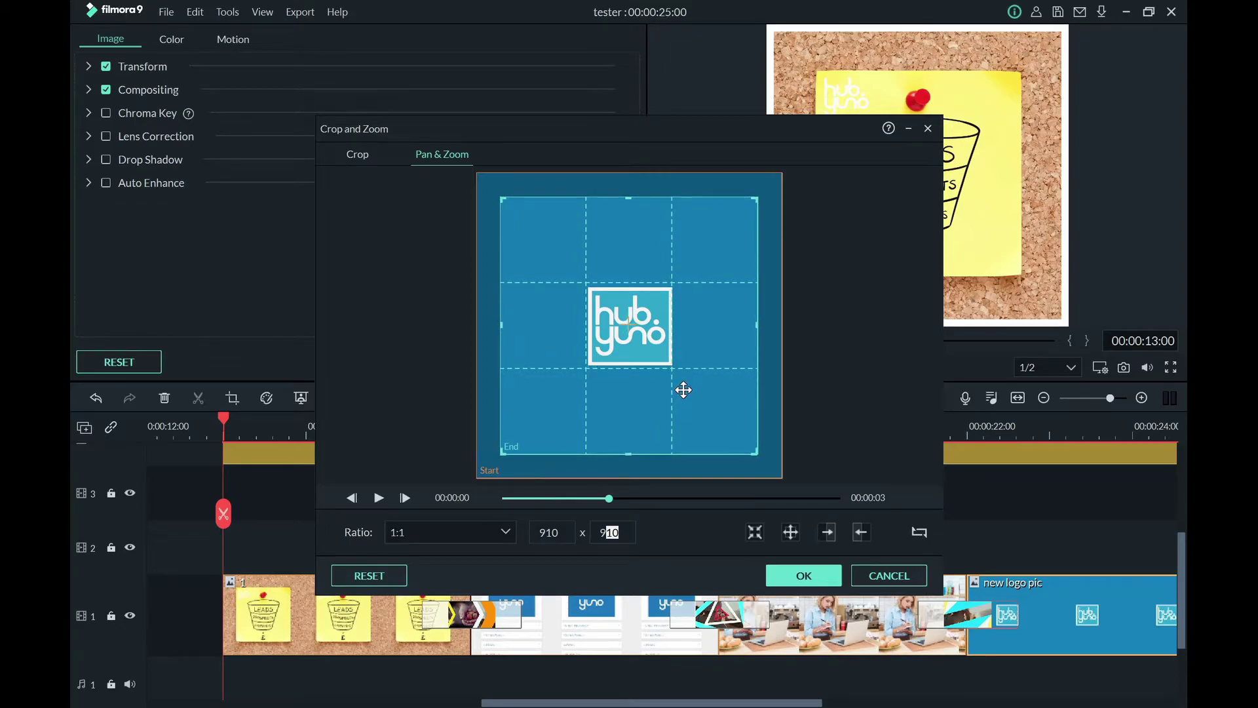
{"action": "left_click", "coordinate": [802, 577]}
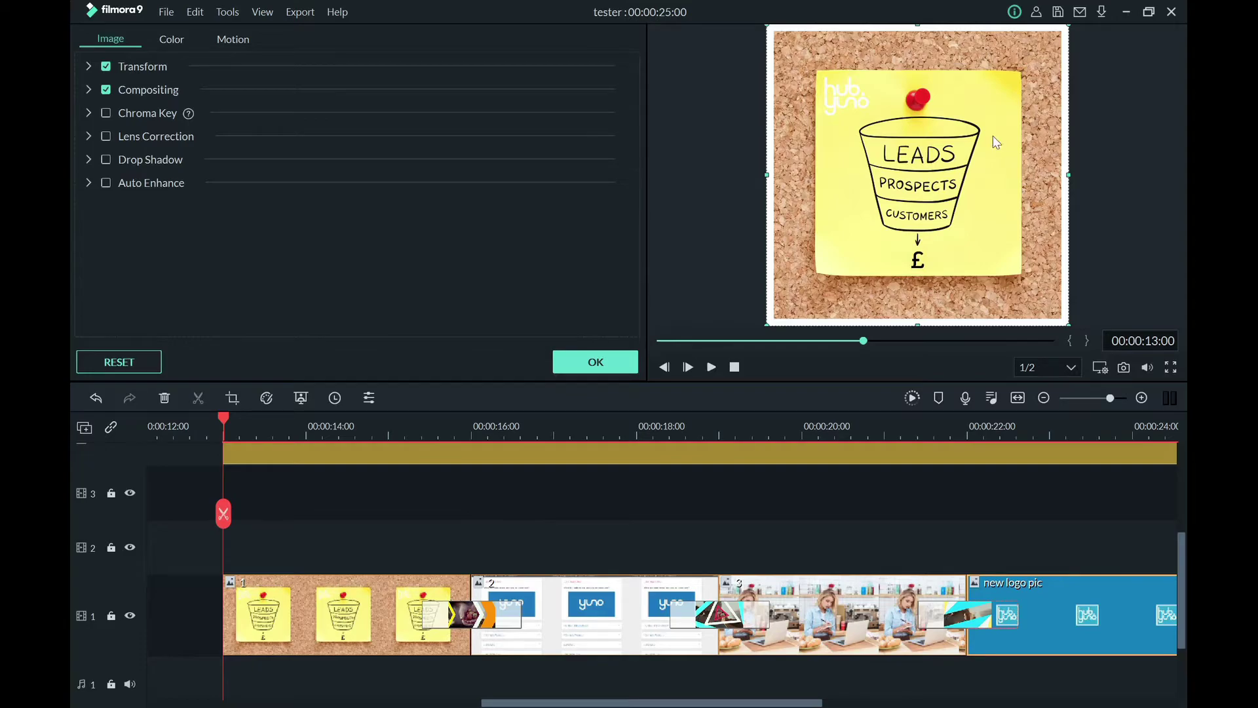
- Play back the second sequence from 13 seconds, and the first sequence's clip 2 from about 3 to 5 seconds
{"action": "key", "text": "space"}
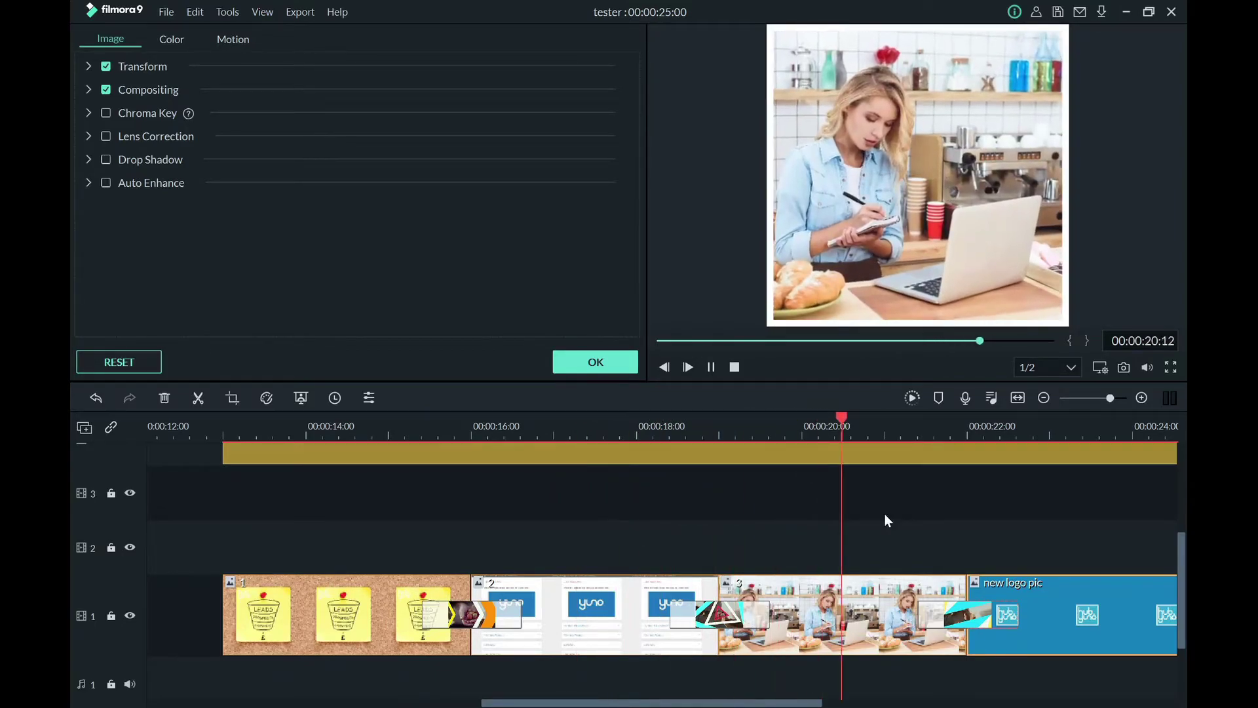
{"action": "left_click_drag", "start_coordinate": [714, 702], "coordinate": [380, 703]}
{"action": "left_click", "coordinate": [408, 429]}
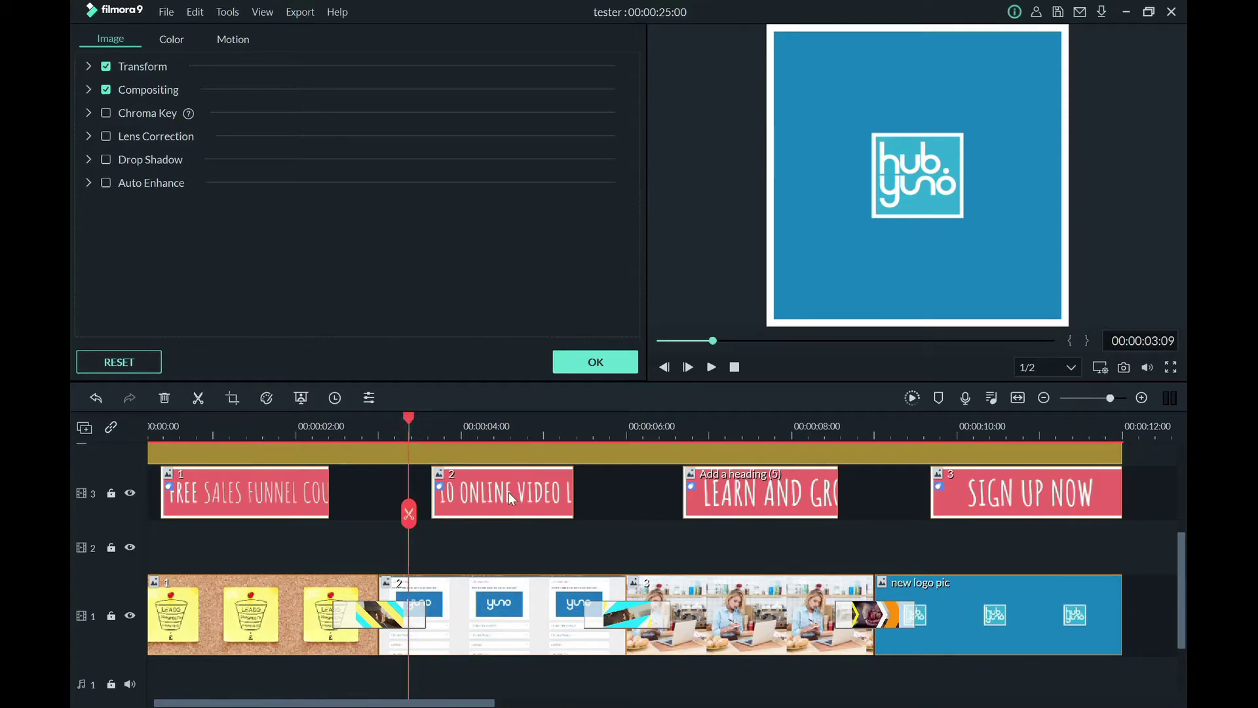
{"action": "key", "text": "space"}
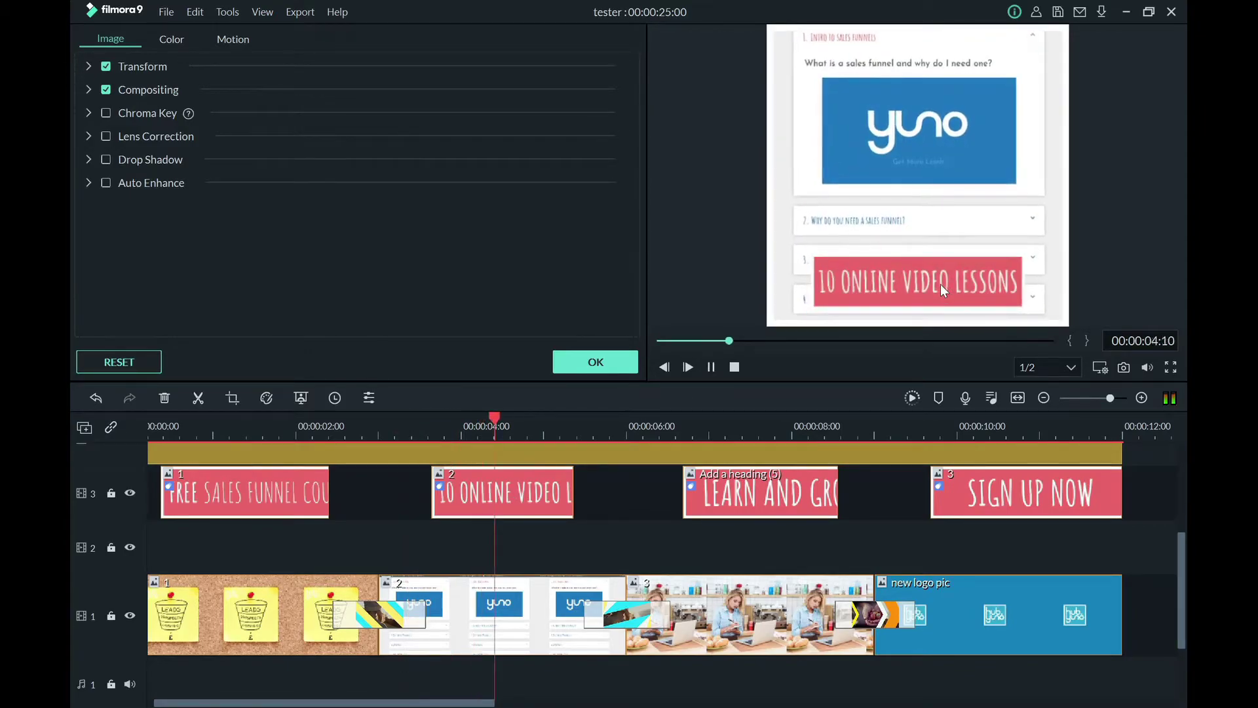
{"action": "key", "text": "space"}
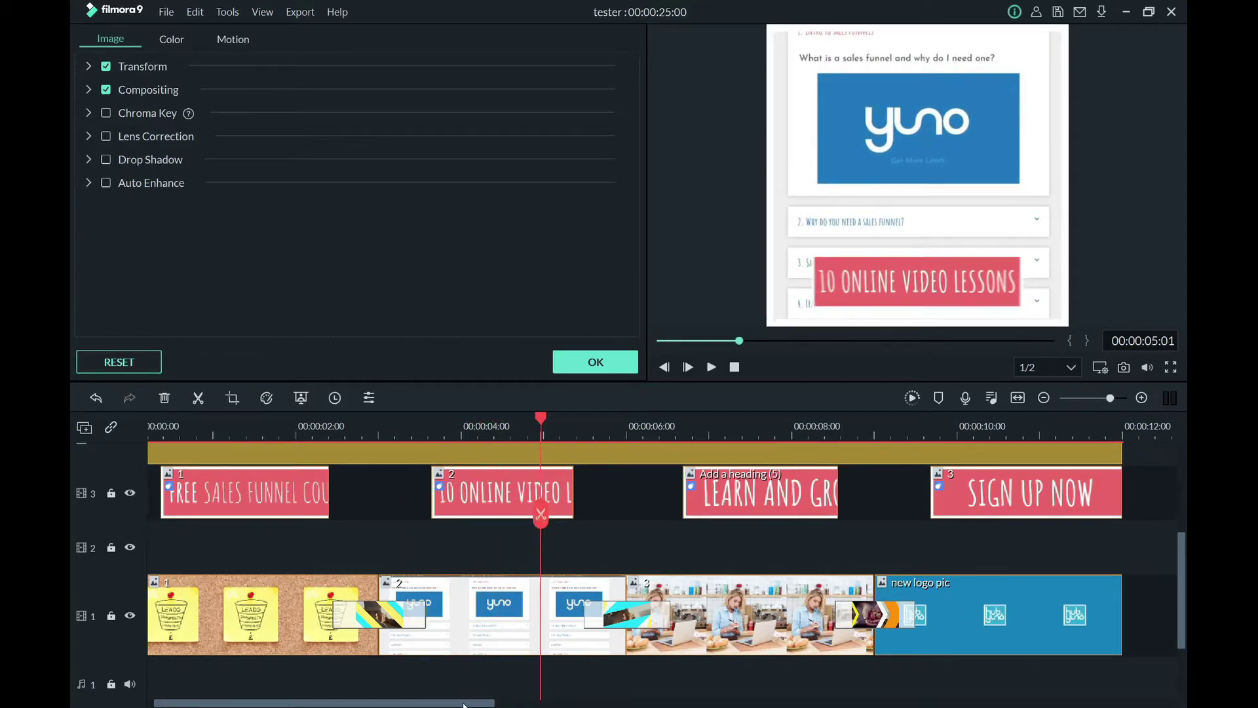
{"action": "left_click", "coordinate": [392, 433]}
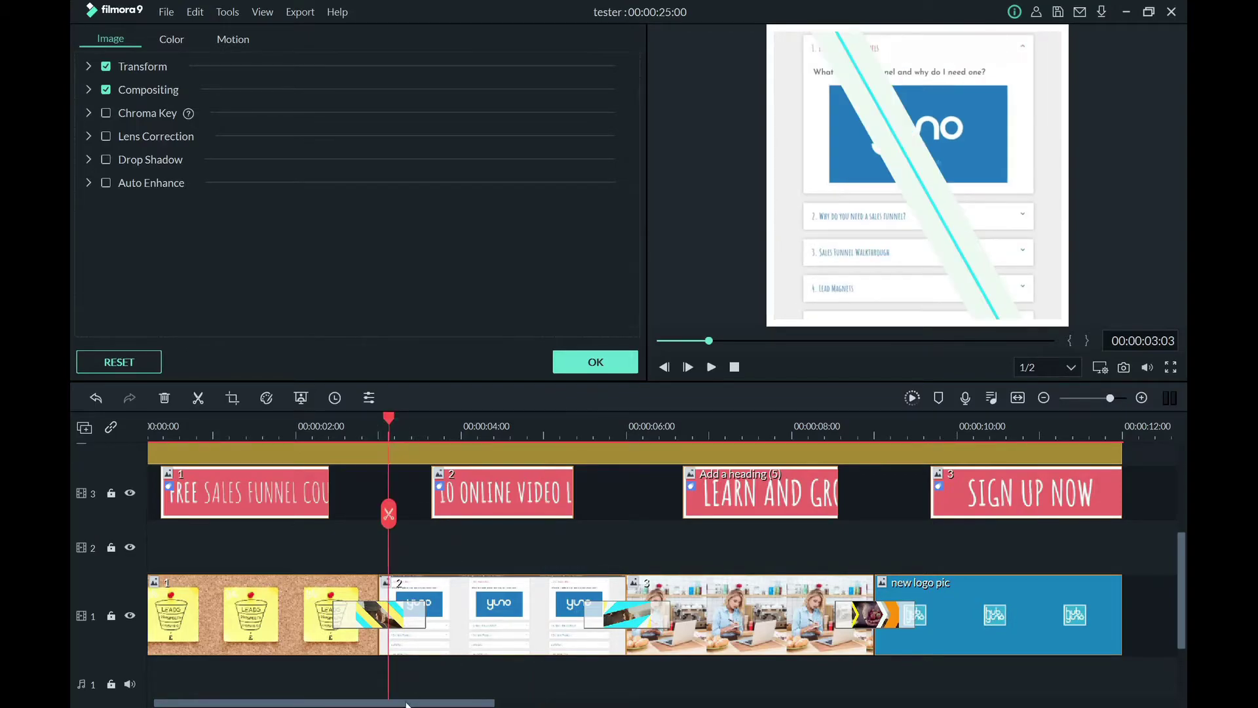
- Place the FREE SALES FUNNEL COURSE banner on video track 2 above the second sequence, shortly after the sticky-note clip begins
{"action": "left_click_drag", "start_coordinate": [489, 703], "coordinate": [753, 705]}
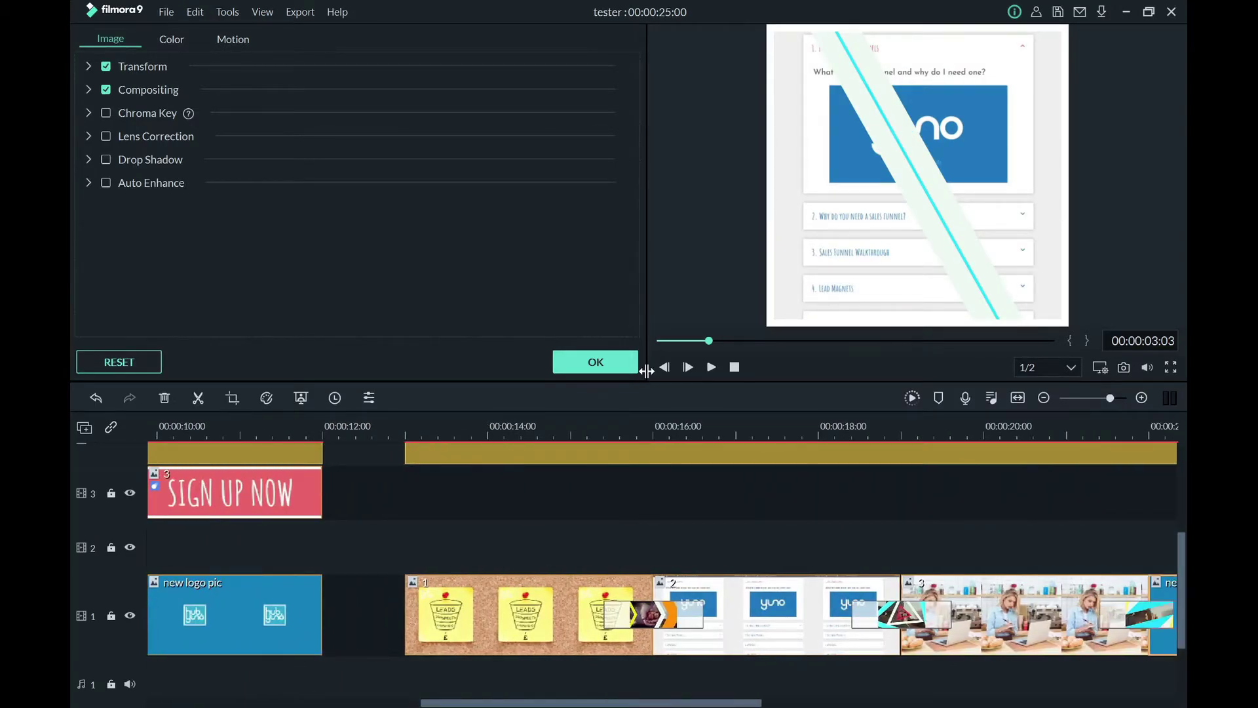
{"action": "left_click", "coordinate": [621, 365]}
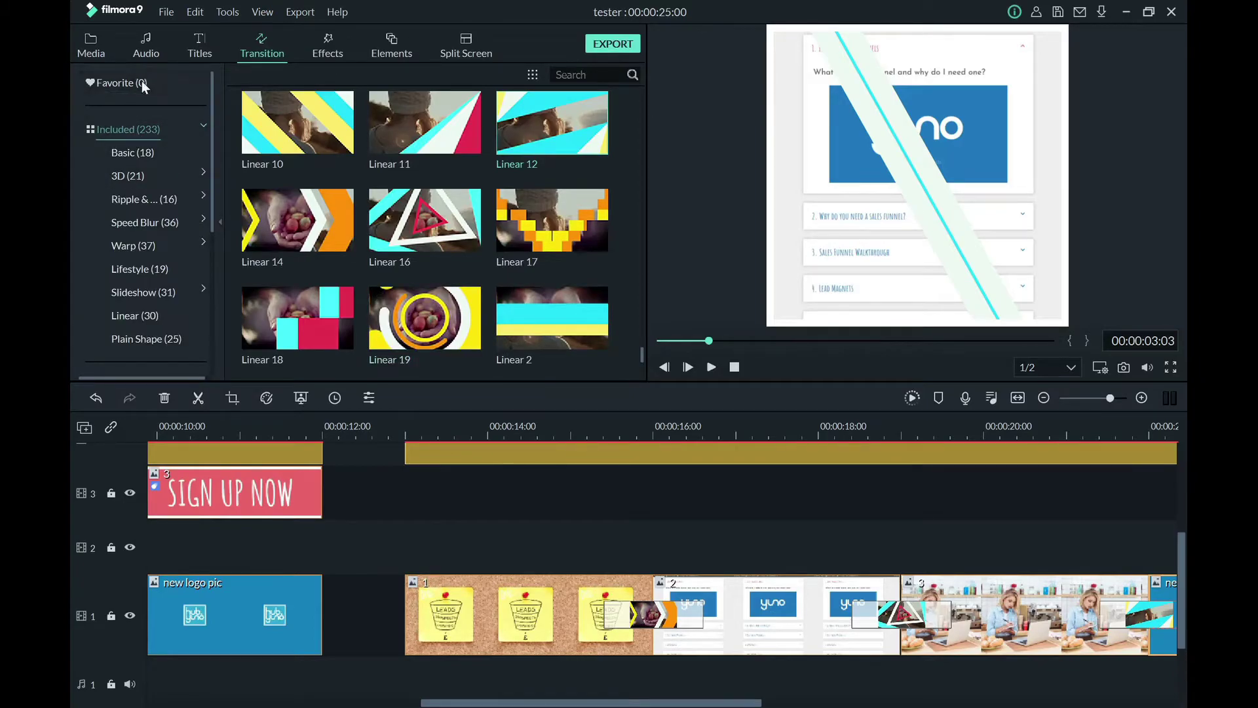
{"action": "left_click", "coordinate": [91, 48]}
{"action": "scroll", "coordinate": [449, 175], "scroll_direction": "up", "scroll_amount": 5}
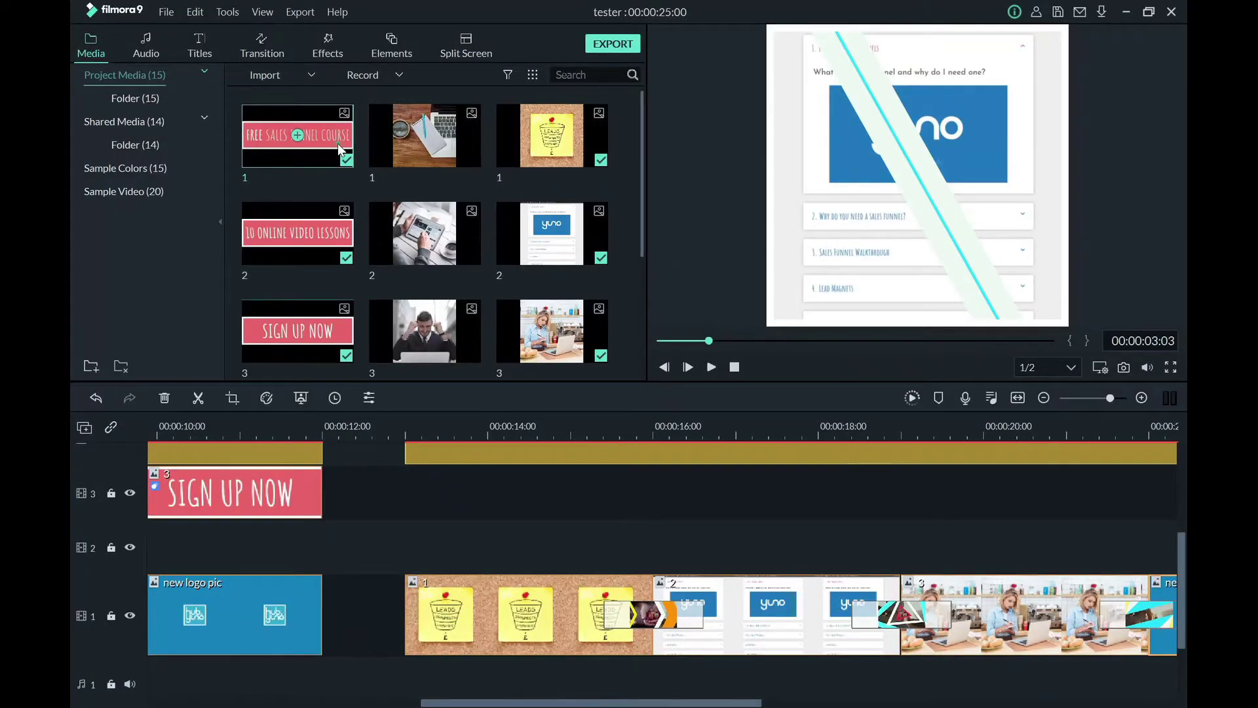
{"action": "left_click_drag", "start_coordinate": [337, 142], "coordinate": [434, 568]}
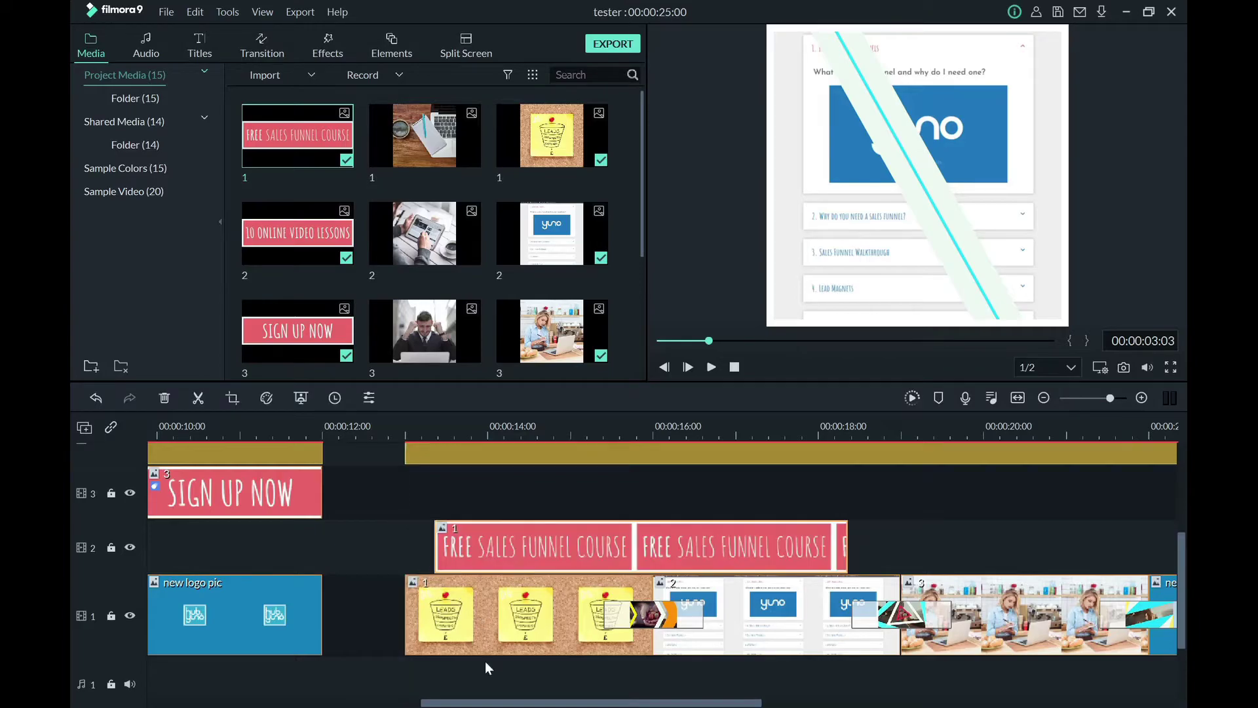
- Trim the FREE SALES FUNNEL COURSE banner to about 2 seconds, ending before the transition, and move the playhead to 00:00:12:24
{"action": "mouse_move", "coordinate": [496, 703]}
{"action": "left_mouse_down"}
{"action": "mouse_move", "coordinate": [224, 703]}
{"action": "mouse_move", "coordinate": [508, 704]}
{"action": "left_mouse_up"}
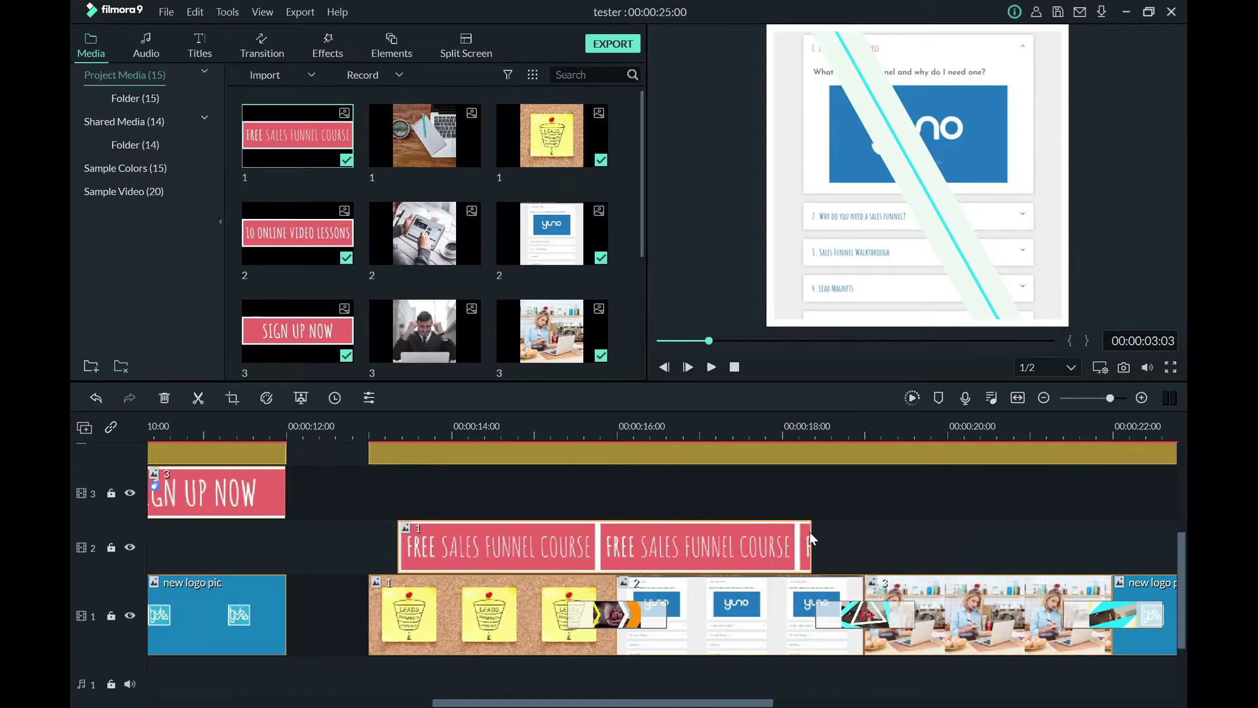
{"action": "left_click_drag", "start_coordinate": [810, 535], "coordinate": [564, 572]}
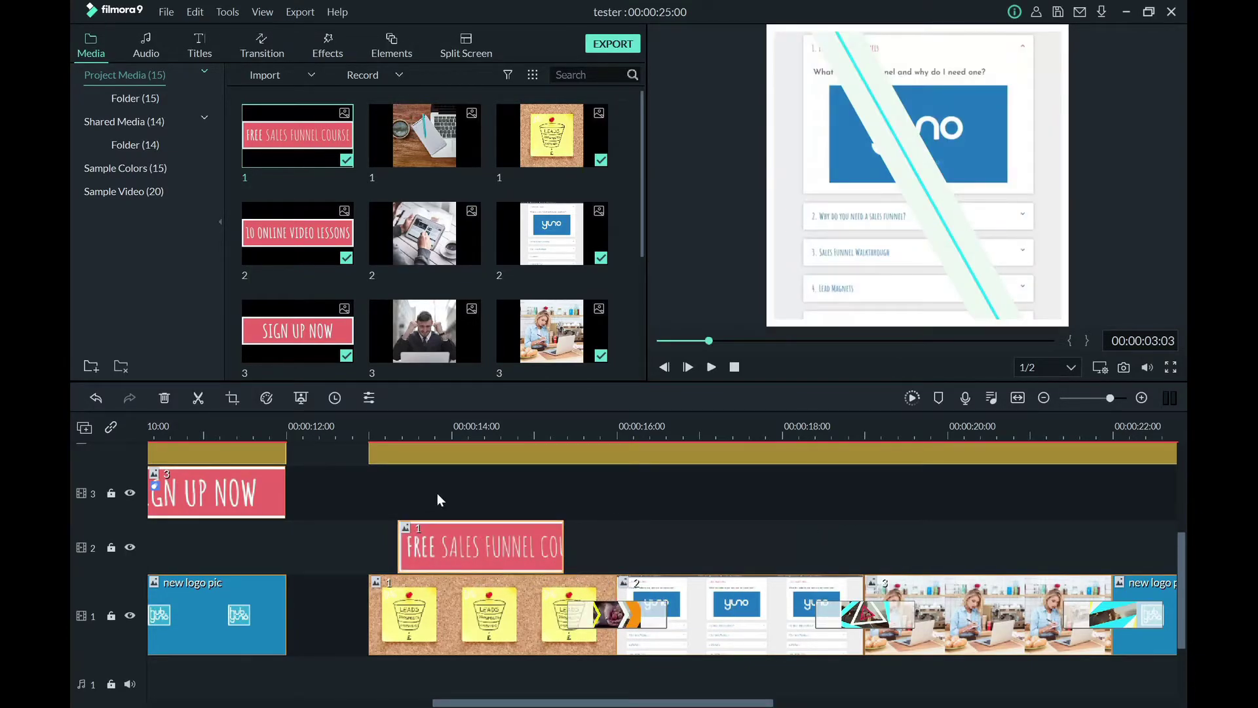
{"action": "left_click", "coordinate": [367, 434]}
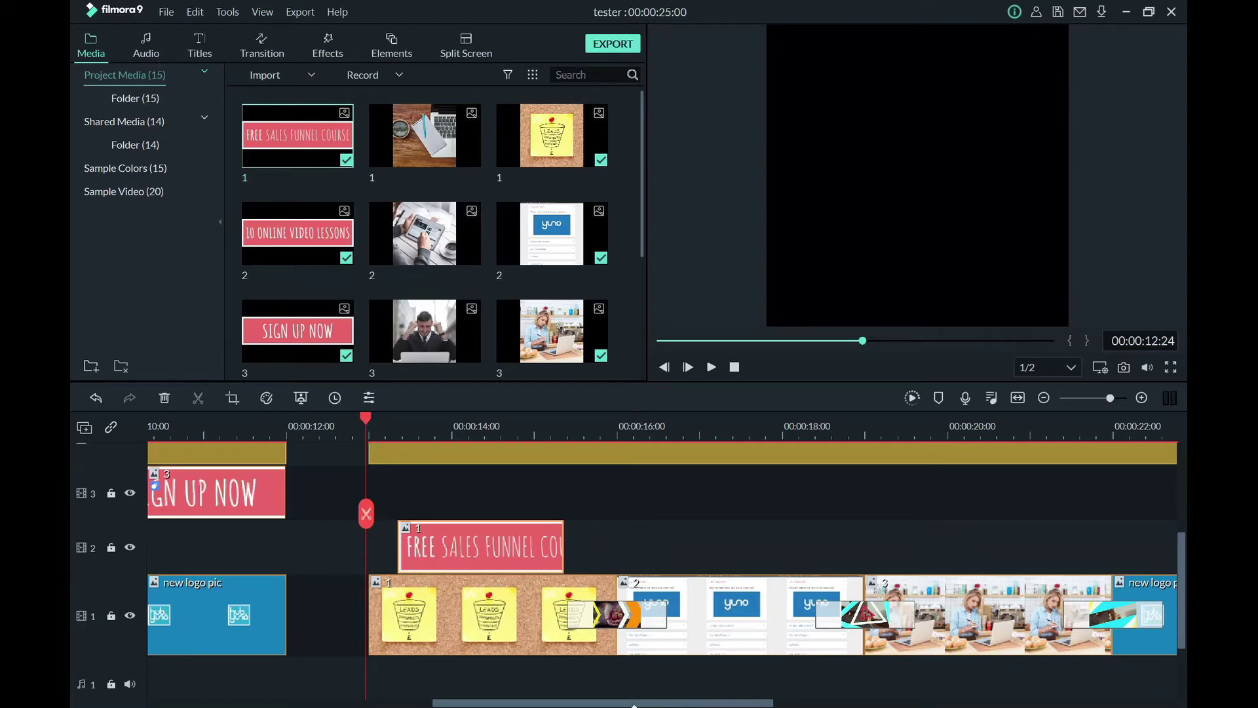
- Shrink the FREE SALES FUNNEL COURSE banner to about 70% of the frame width and move it below the funnel on the sticky note
{"action": "key", "text": "space"}
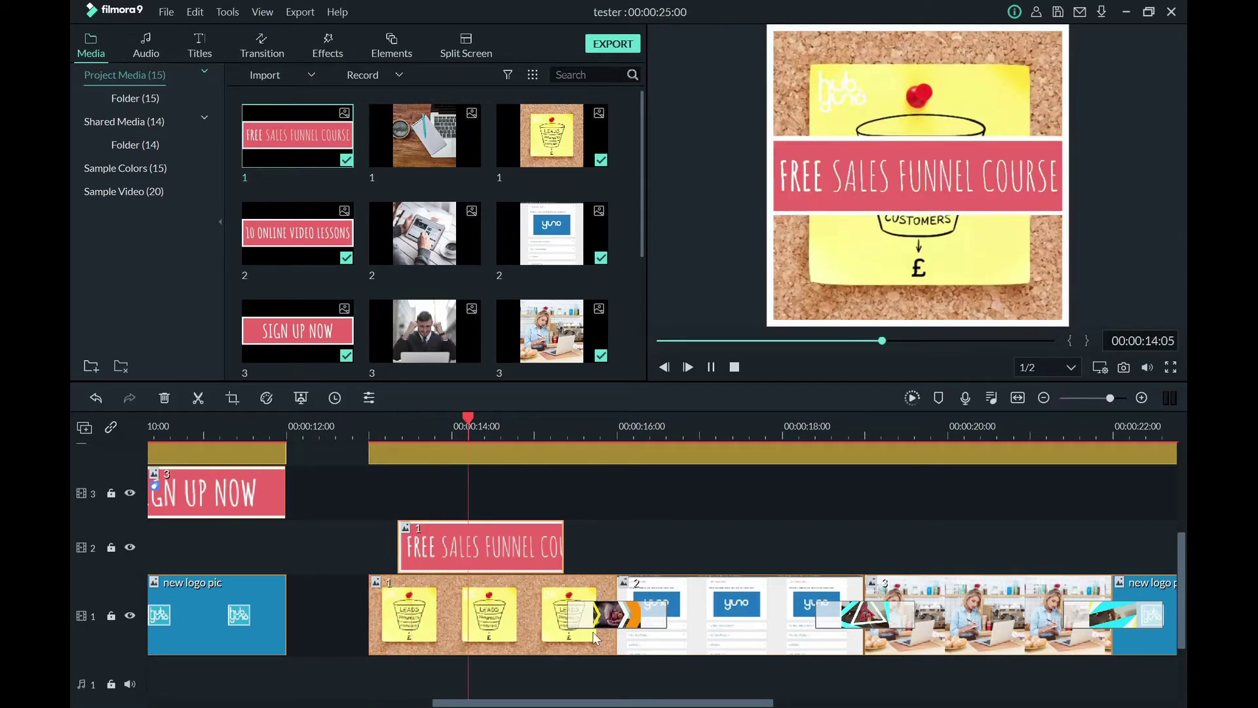
{"action": "key", "text": "space"}
{"action": "left_click", "coordinate": [910, 187]}
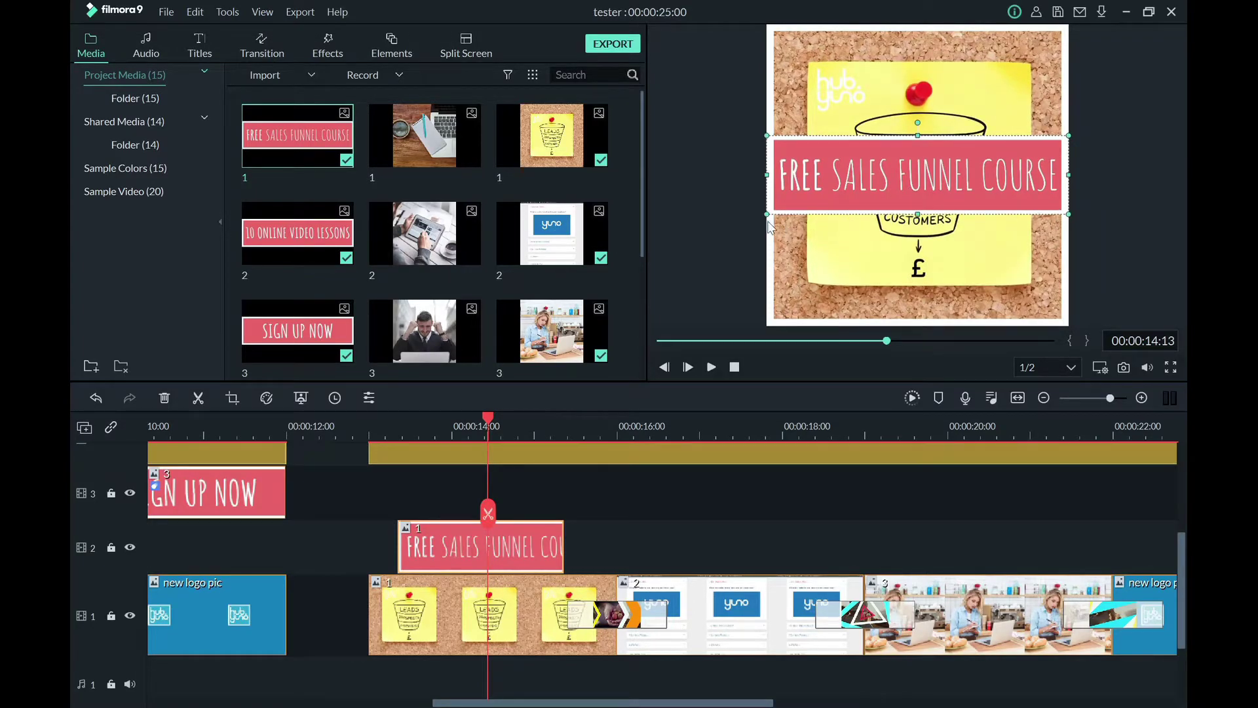
{"action": "left_click_drag", "start_coordinate": [809, 186], "coordinate": [849, 197]}
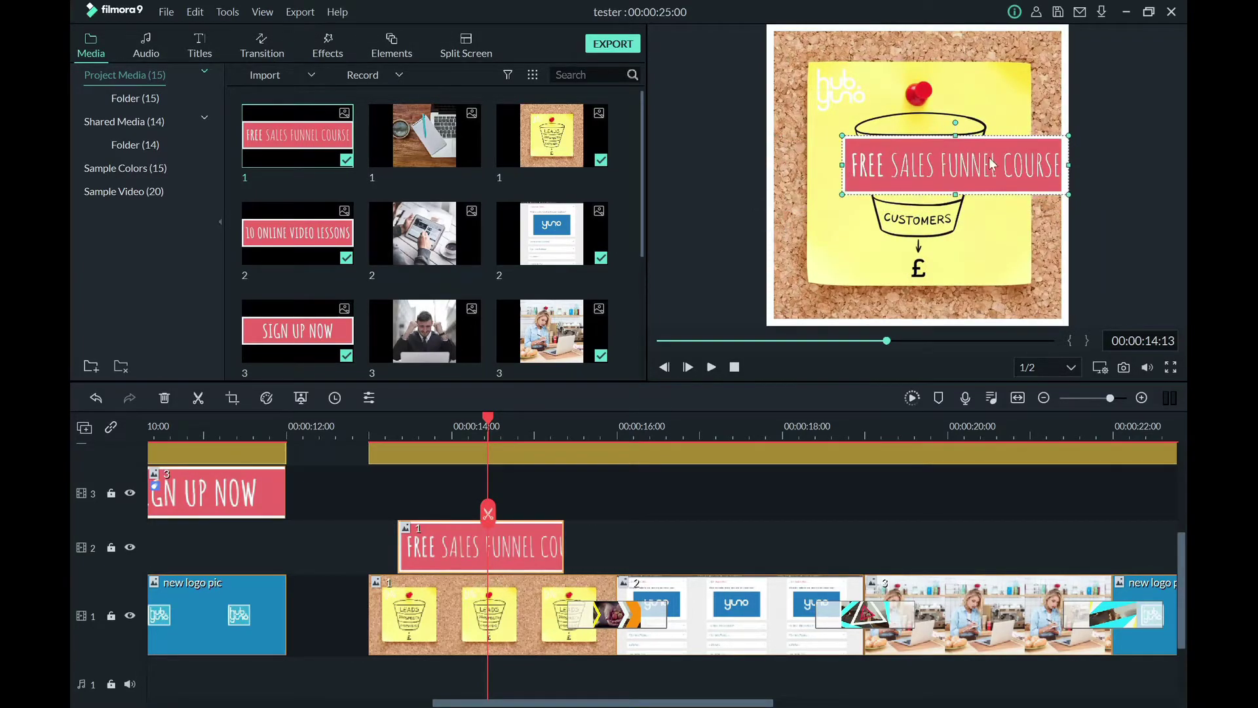
{"action": "left_click_drag", "start_coordinate": [990, 164], "coordinate": [952, 274]}
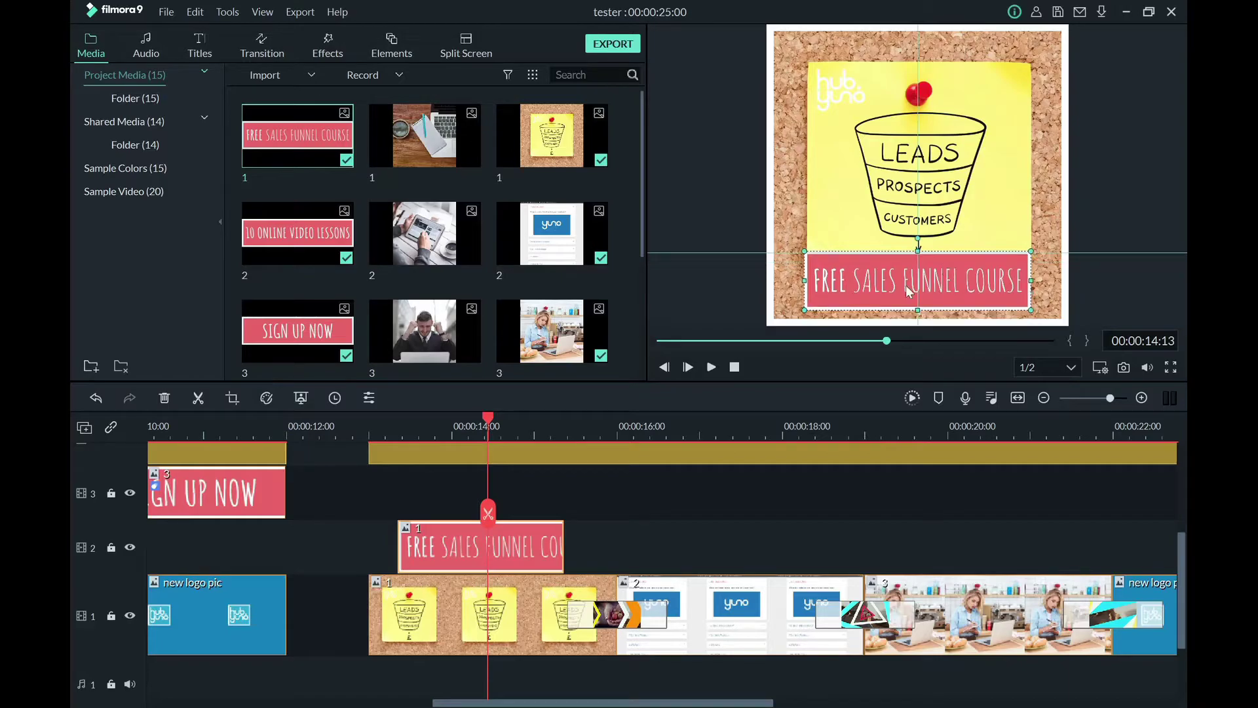
{"action": "left_click_drag", "start_coordinate": [807, 309], "coordinate": [823, 303]}
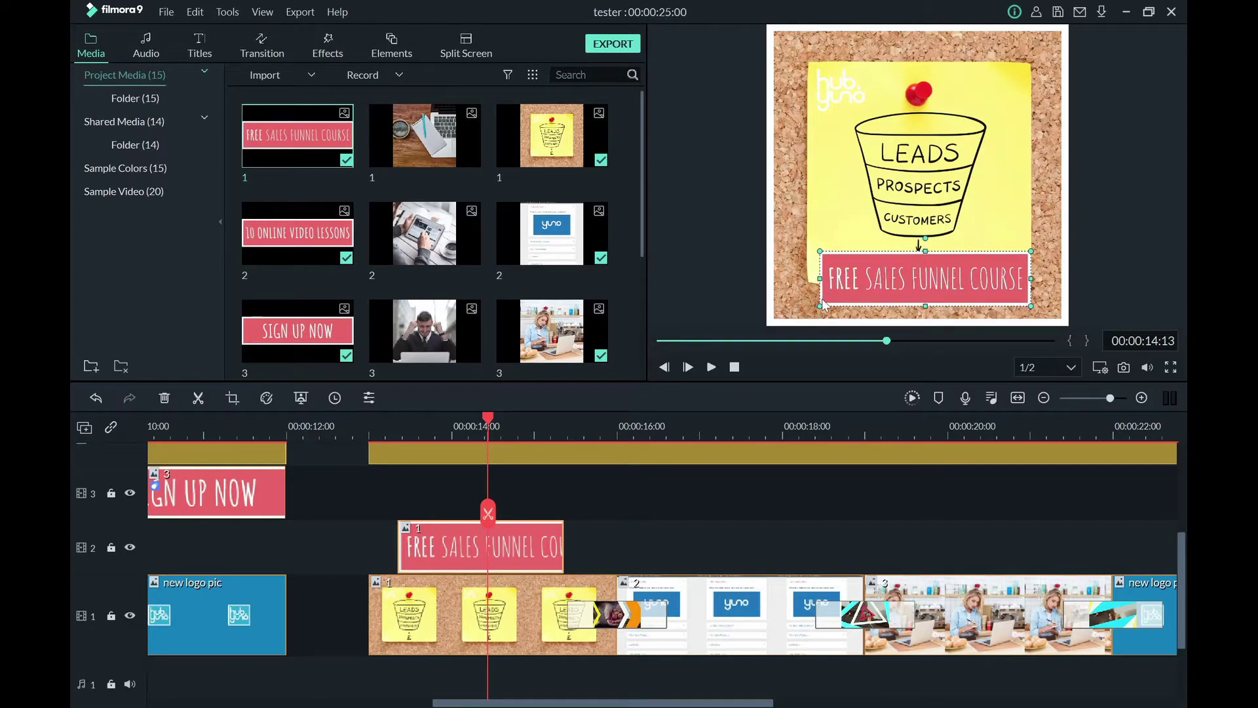
- Reduce the banner to about two-thirds of the frame width, centre it horizontally and nudge it down towards the white border
{"action": "mouse_move", "coordinate": [950, 281]}
{"action": "left_mouse_down"}
{"action": "mouse_move", "coordinate": [960, 276]}
{"action": "mouse_move", "coordinate": [943, 293]}
{"action": "left_mouse_up"}
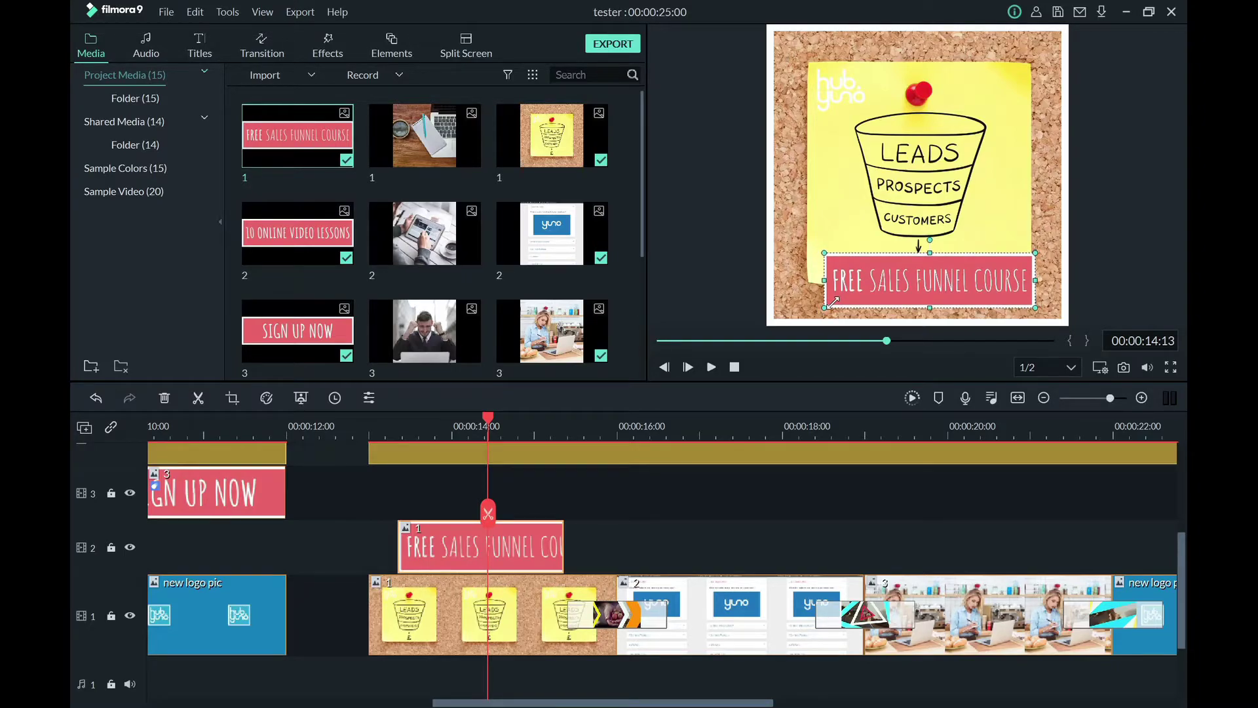
{"action": "left_click_drag", "start_coordinate": [833, 303], "coordinate": [836, 309]}
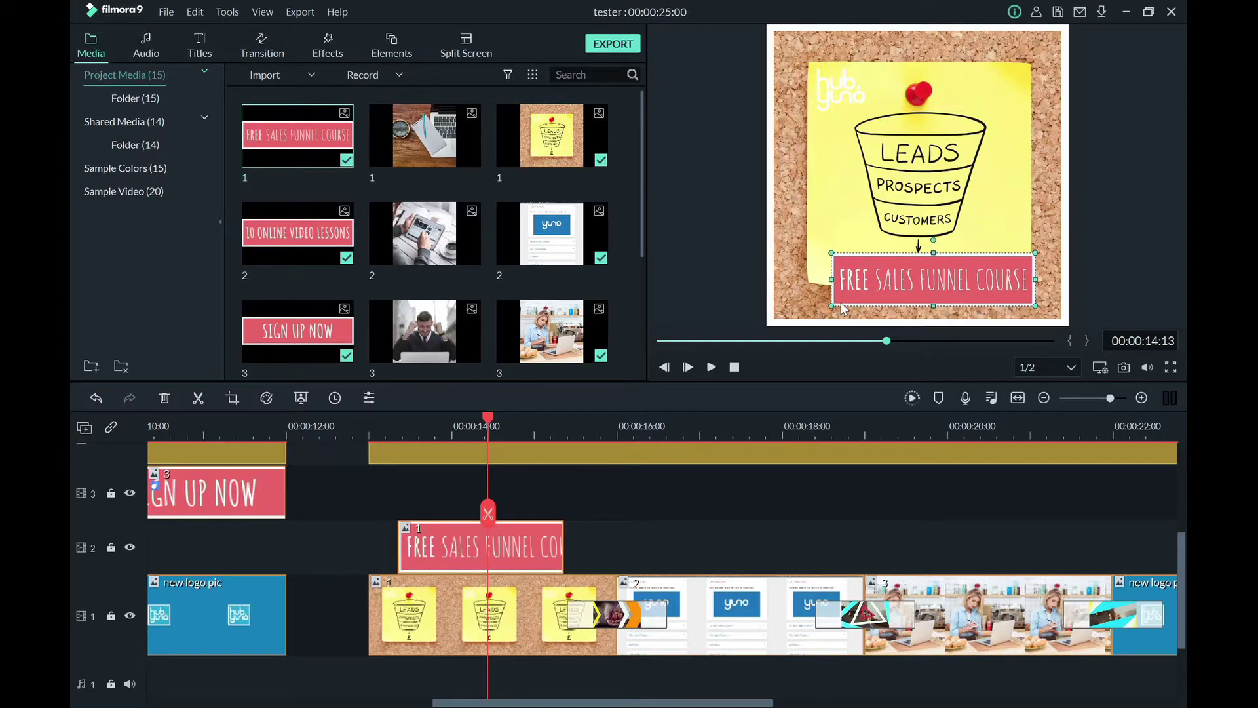
{"action": "left_click_drag", "start_coordinate": [940, 283], "coordinate": [919, 281]}
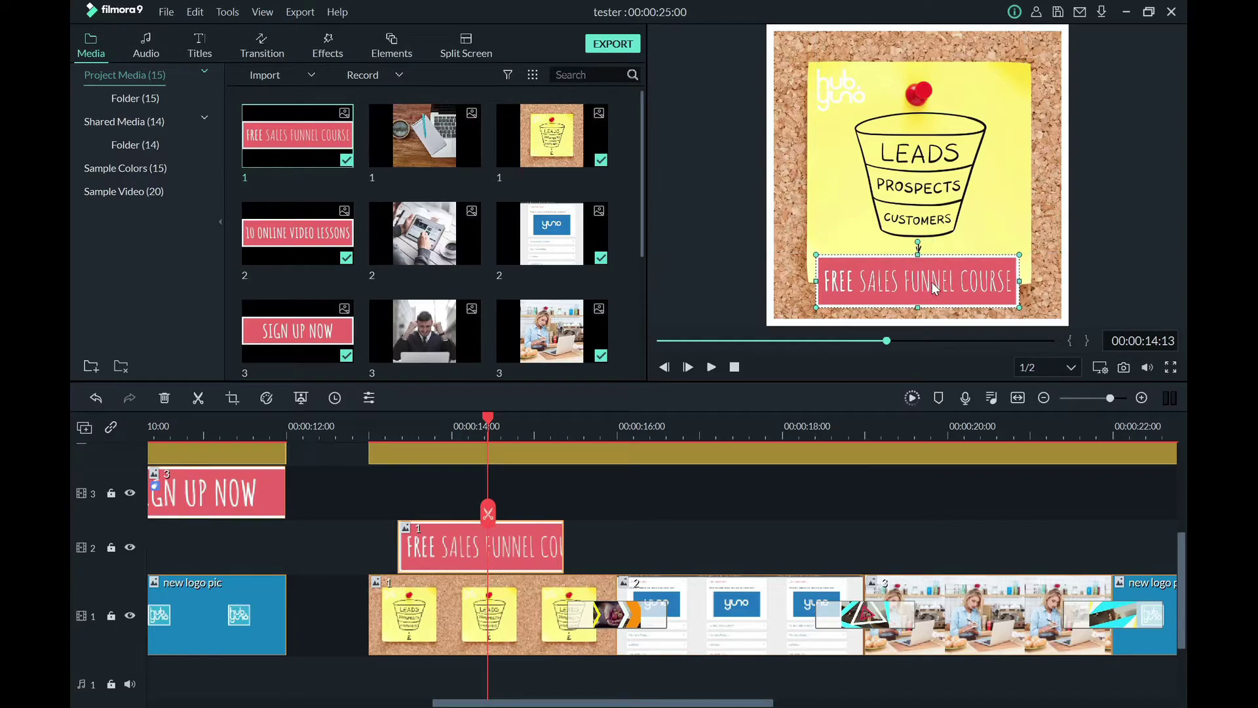
{"action": "key", "text": "Down"}
{"action": "key", "text": "Down"}
{"action": "key", "text": "Down"}
{"action": "key", "text": "Down"}
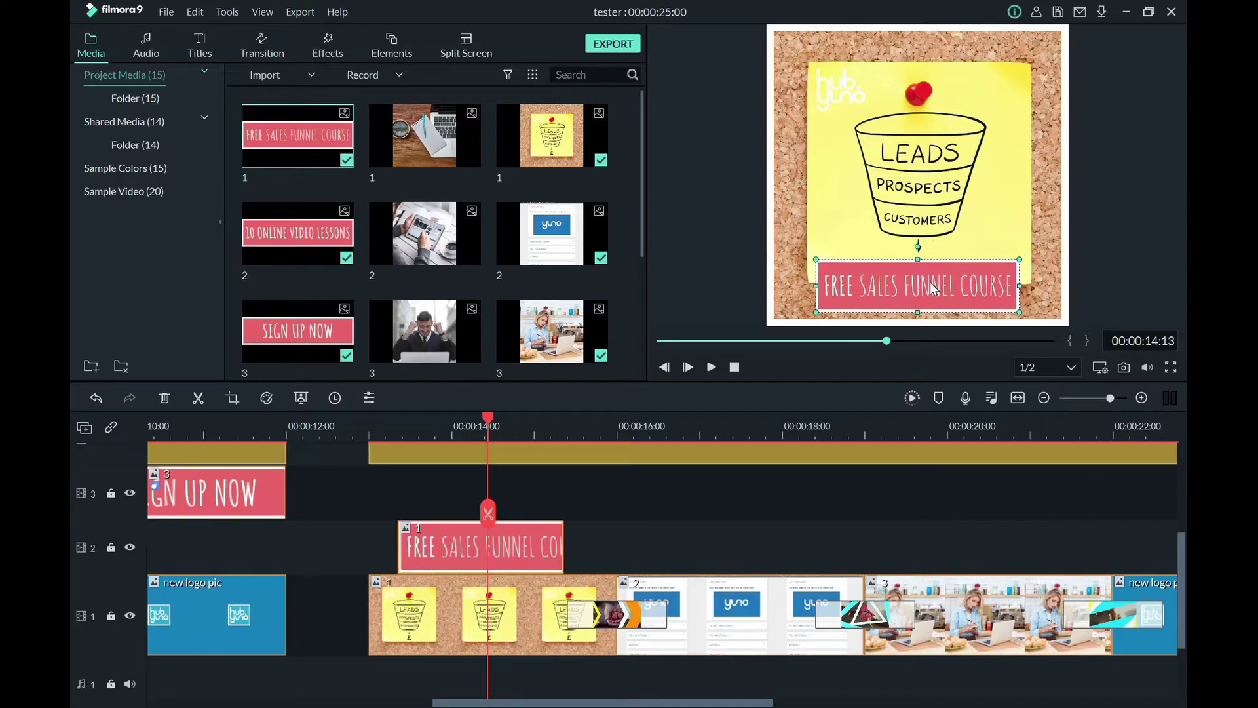
{"action": "key", "text": "Up"}
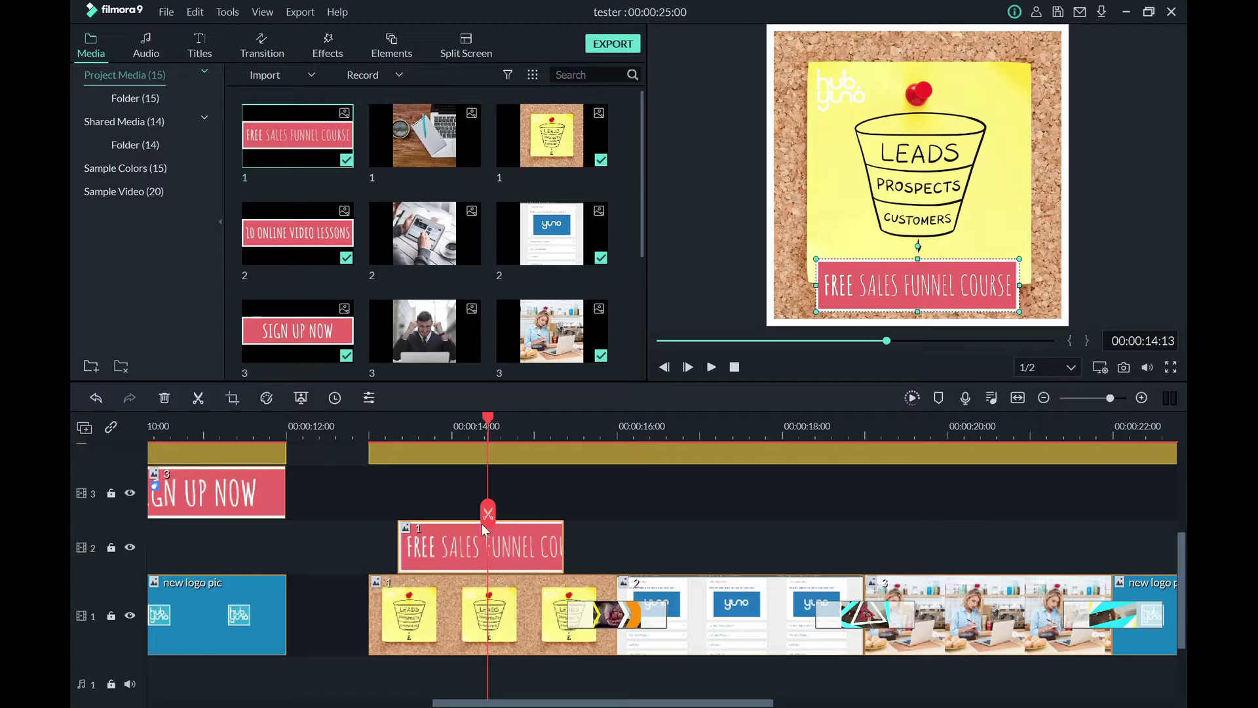
- Play back the second sequence's opening from about 13 seconds, and the first sequence from its start to about 8 seconds
{"action": "left_click", "coordinate": [374, 430]}
{"action": "key", "text": "space"}
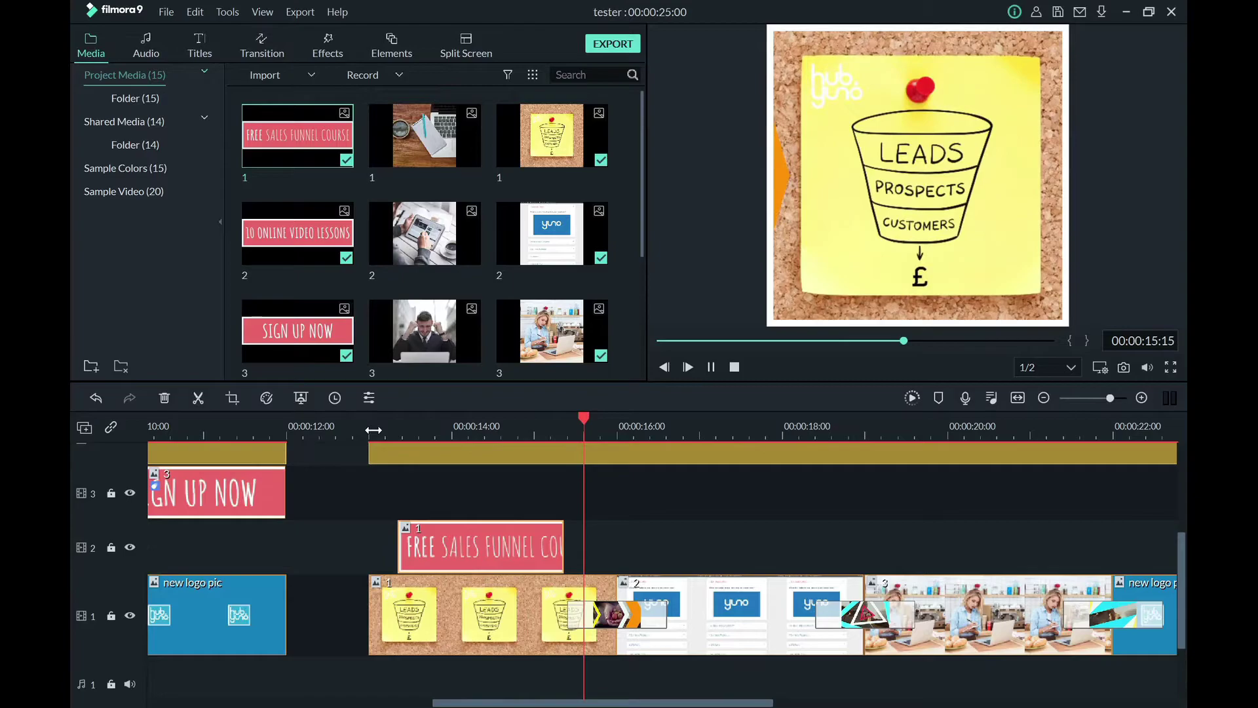
{"action": "key", "text": "space"}
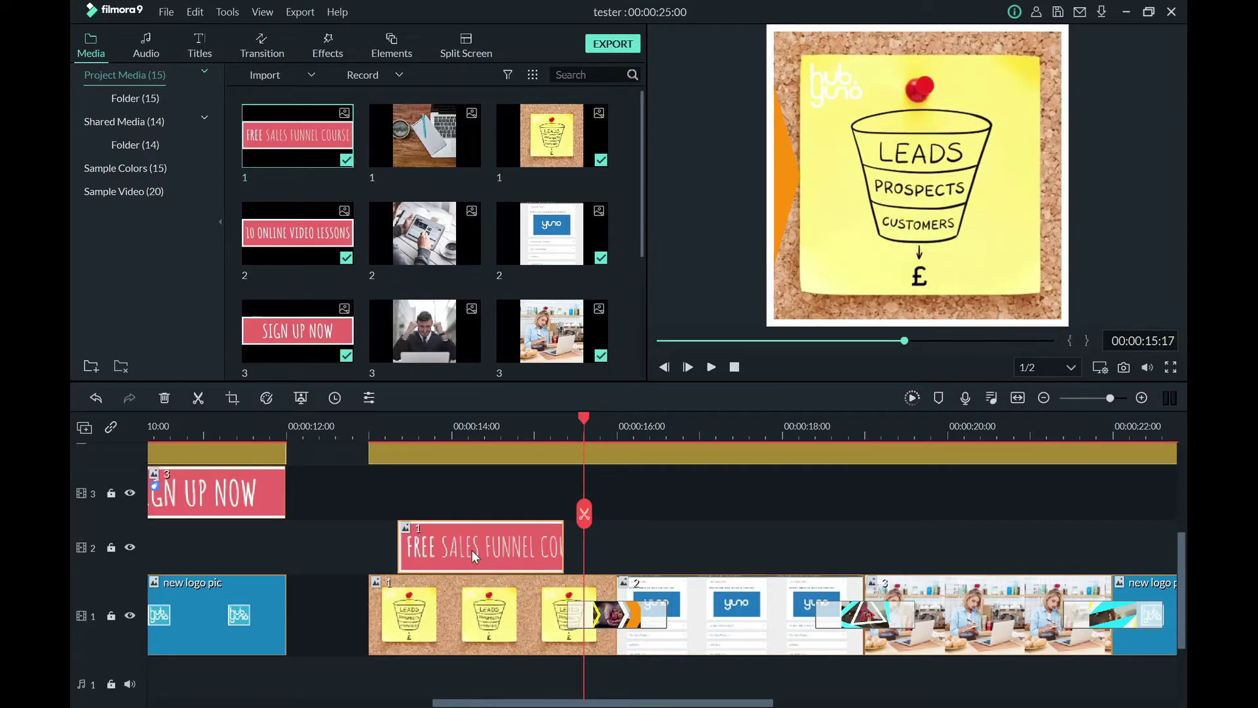
{"action": "double_click", "coordinate": [472, 549]}
{"action": "left_click_drag", "start_coordinate": [562, 701], "coordinate": [242, 694]}
{"action": "left_click", "coordinate": [157, 429]}
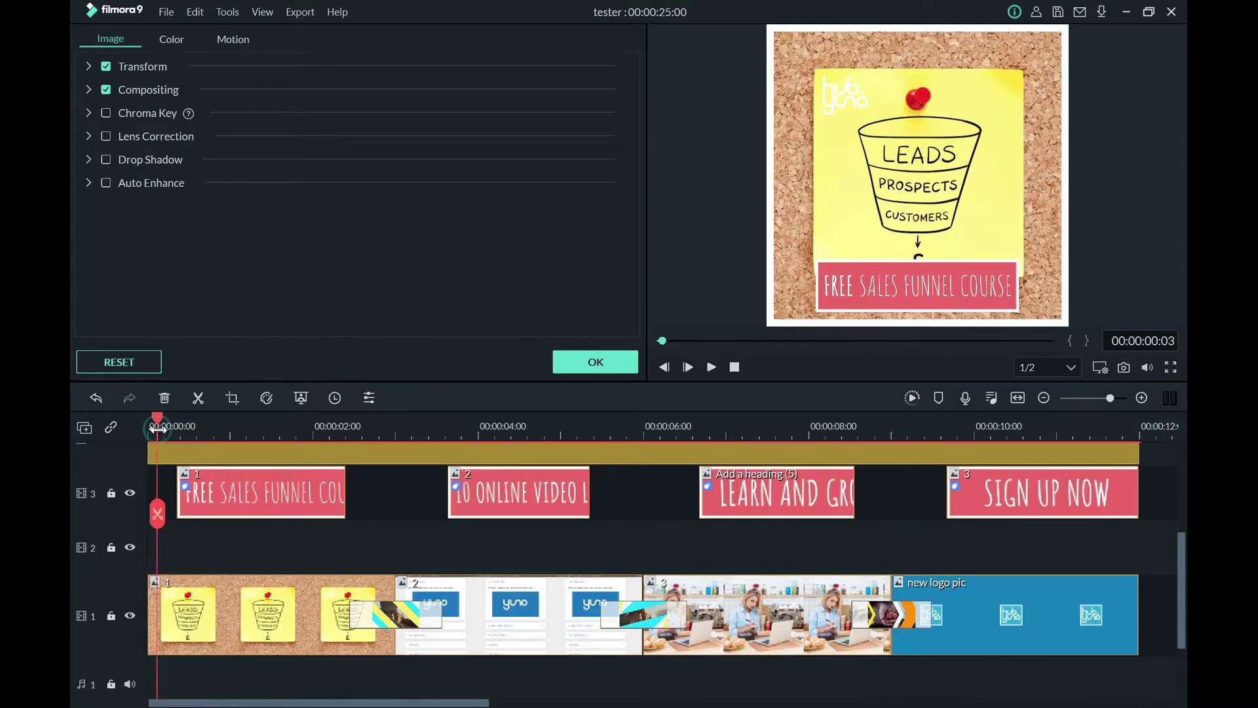
{"action": "key", "text": "space"}
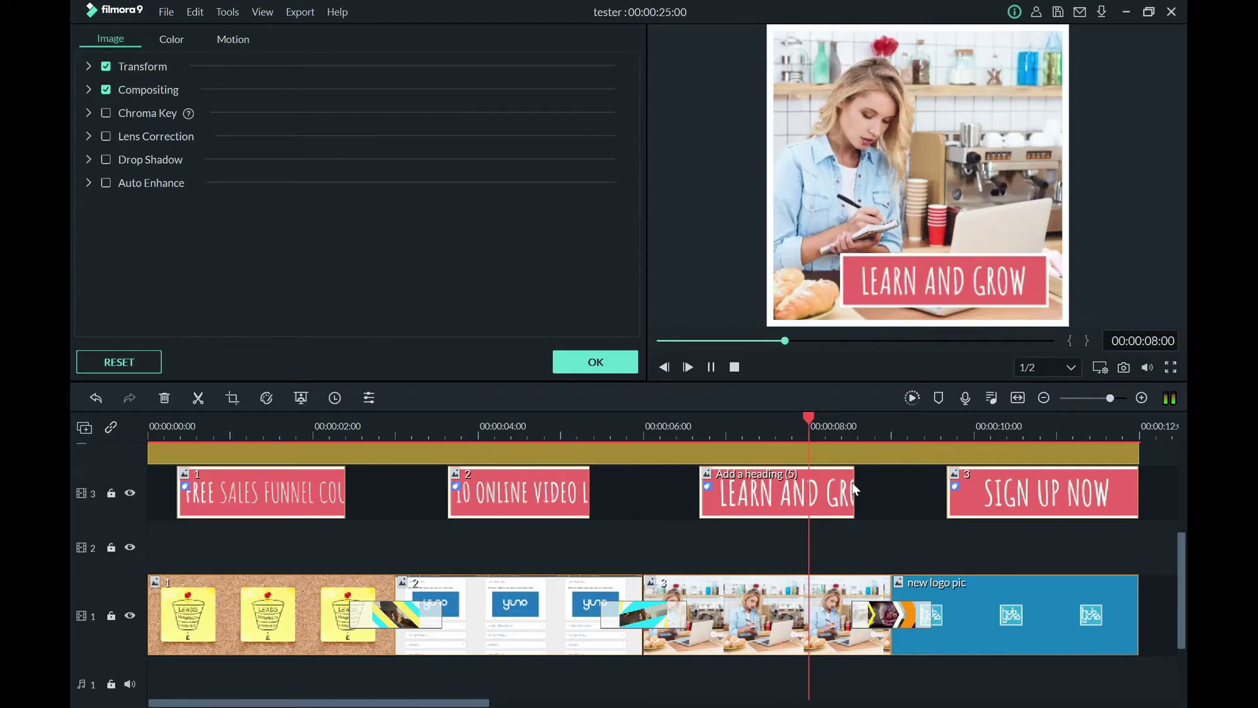
{"action": "key", "text": "space"}
- Apply the Boom! motion to the second sequence's FREE SALES FUNNEL COURSE banner
{"action": "scroll", "coordinate": [631, 700], "scroll_direction": "right", "scroll_amount": 5}
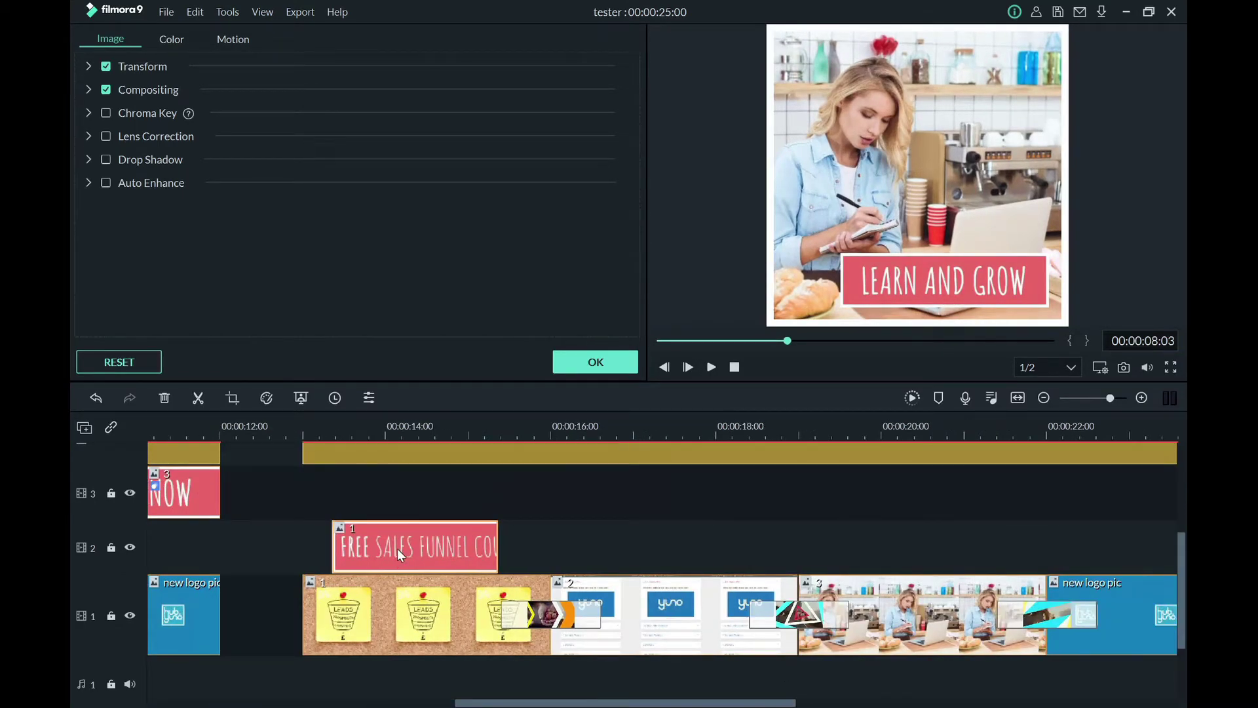
{"action": "left_click", "coordinate": [398, 549]}
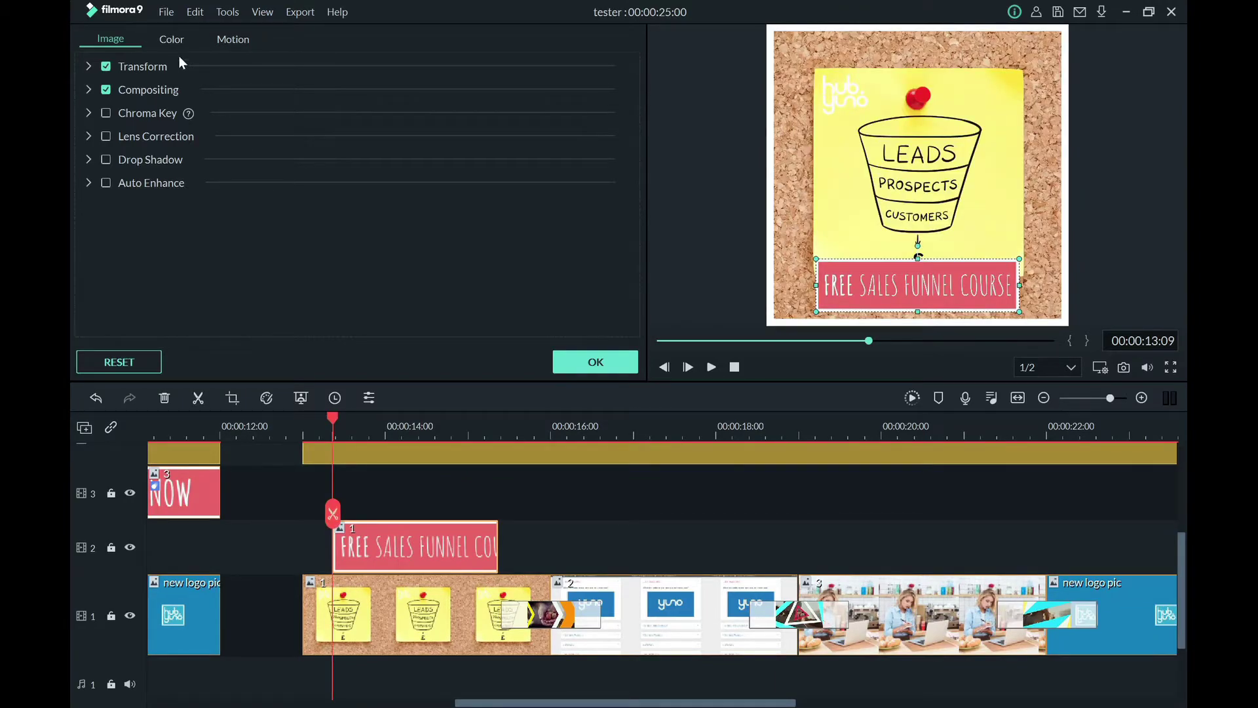
{"action": "left_click", "coordinate": [234, 40]}
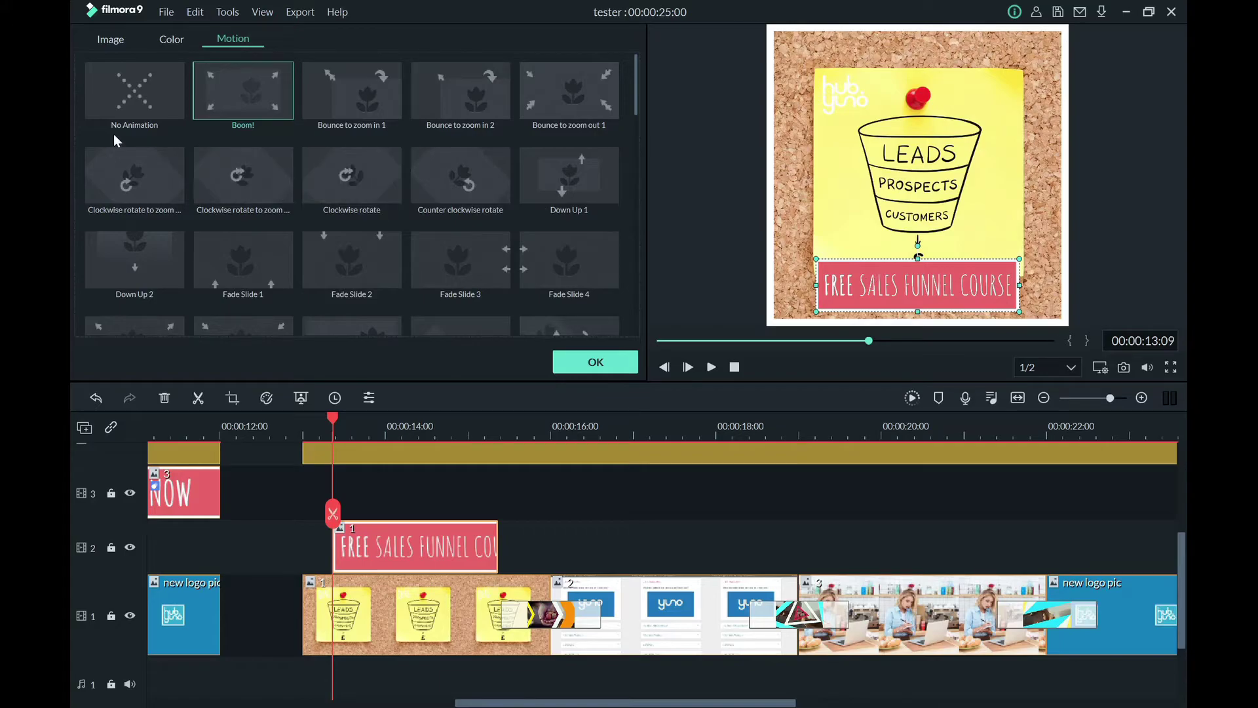
{"action": "double_click", "coordinate": [272, 86]}
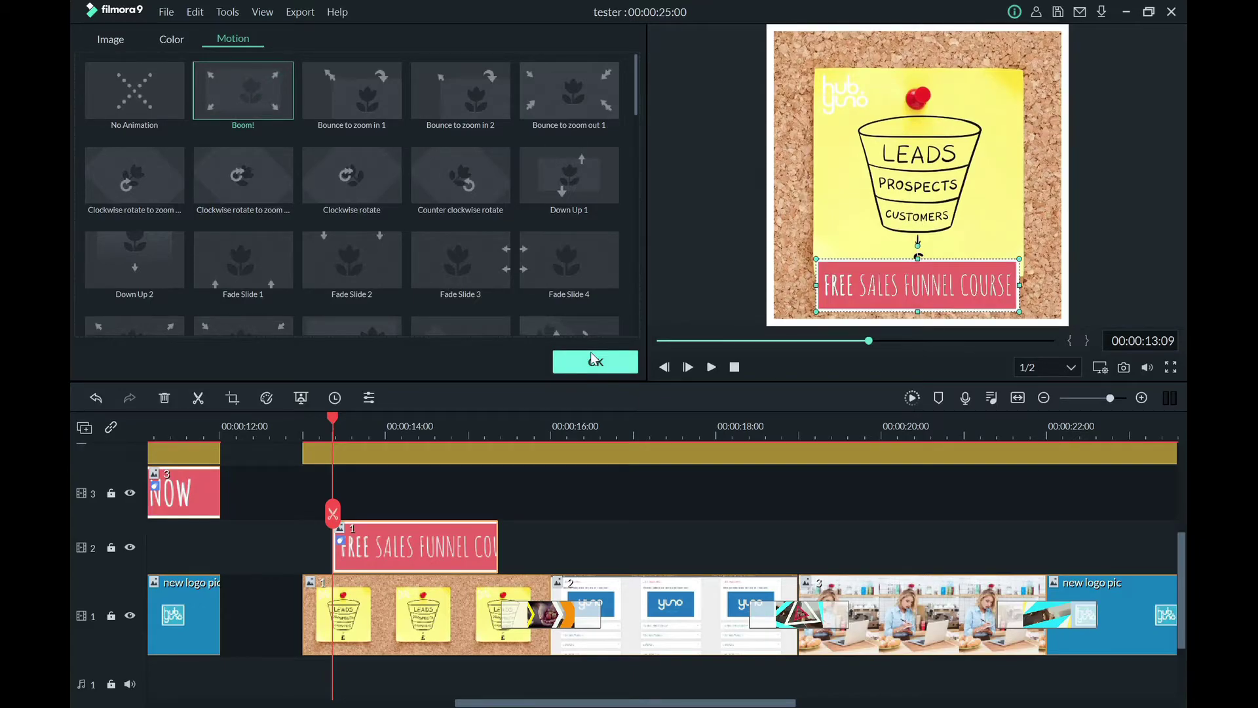
{"action": "left_click", "coordinate": [568, 359]}
- Play back the animated FREE SALES FUNNEL COURSE banner from 00:00:12:21 until the playhead reaches clip 2, at 00:00:17:03
{"action": "left_click", "coordinate": [290, 424]}
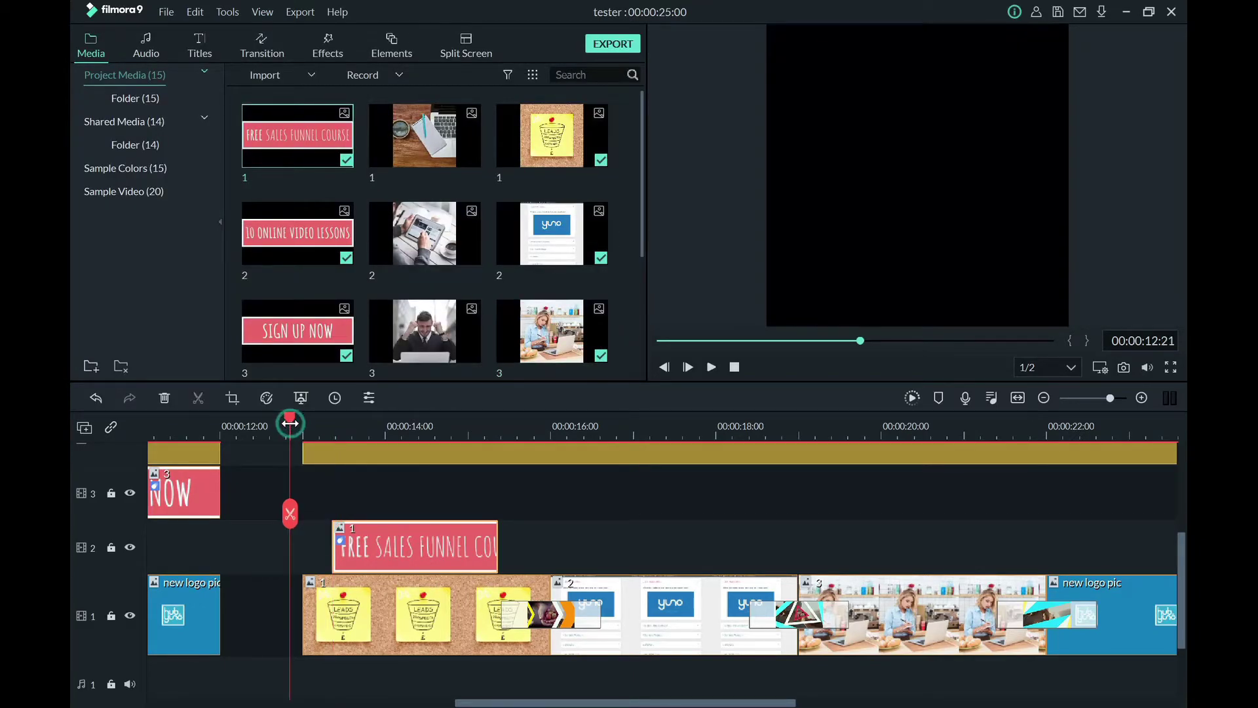
{"action": "key", "text": "space"}
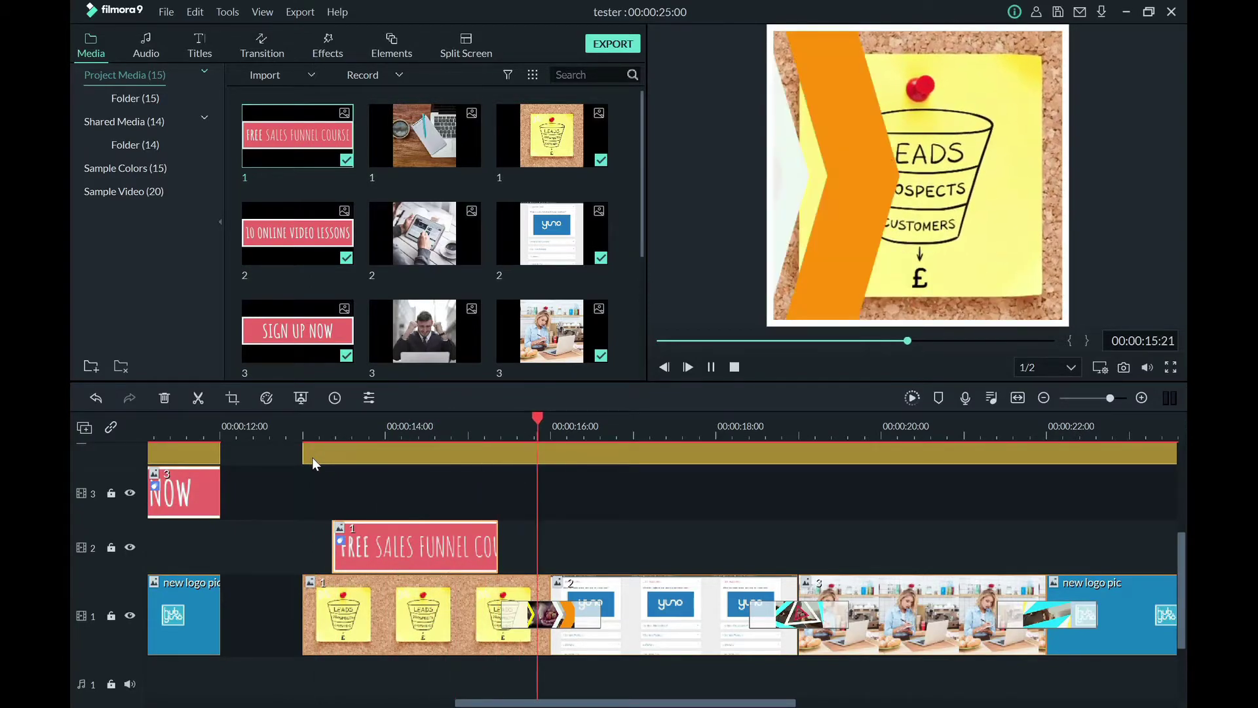
{"action": "key", "text": "space"}
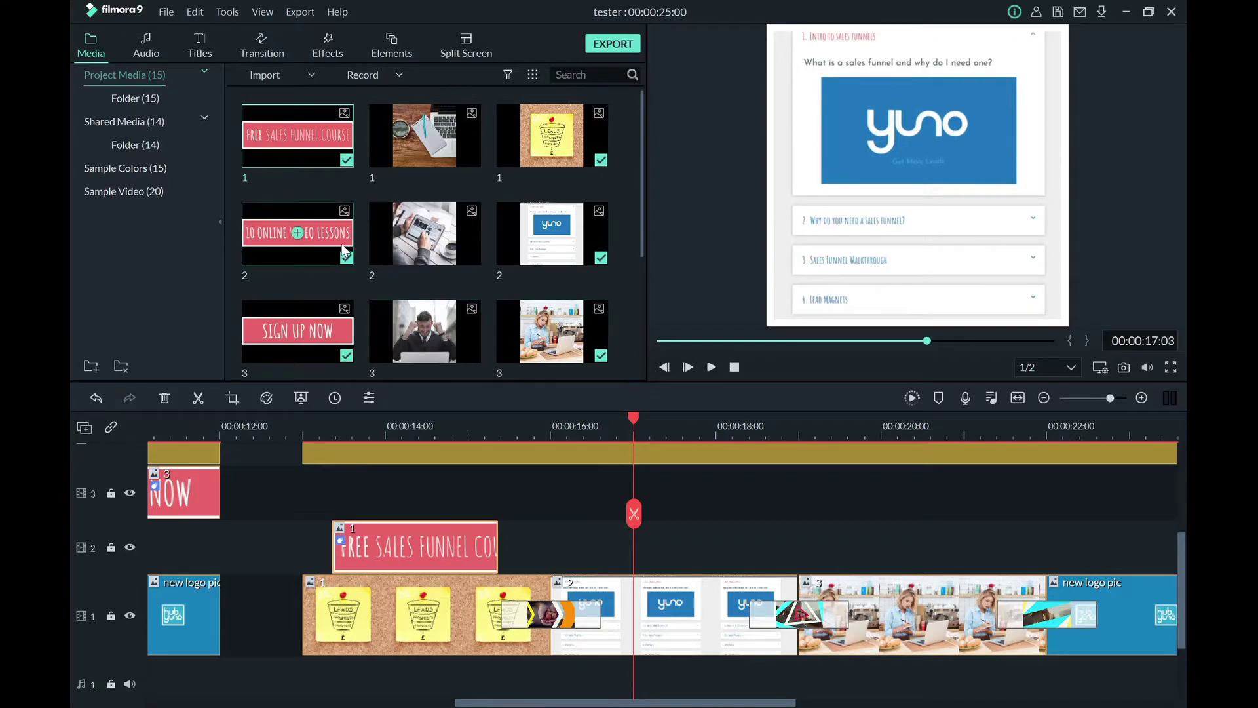
- Place the 10 ONLINE VIDEO LESSONS banner on video track 2 above clip 2 and trim it to about 1.6 seconds, ending before the transition
{"action": "left_click_drag", "start_coordinate": [346, 258], "coordinate": [608, 544]}
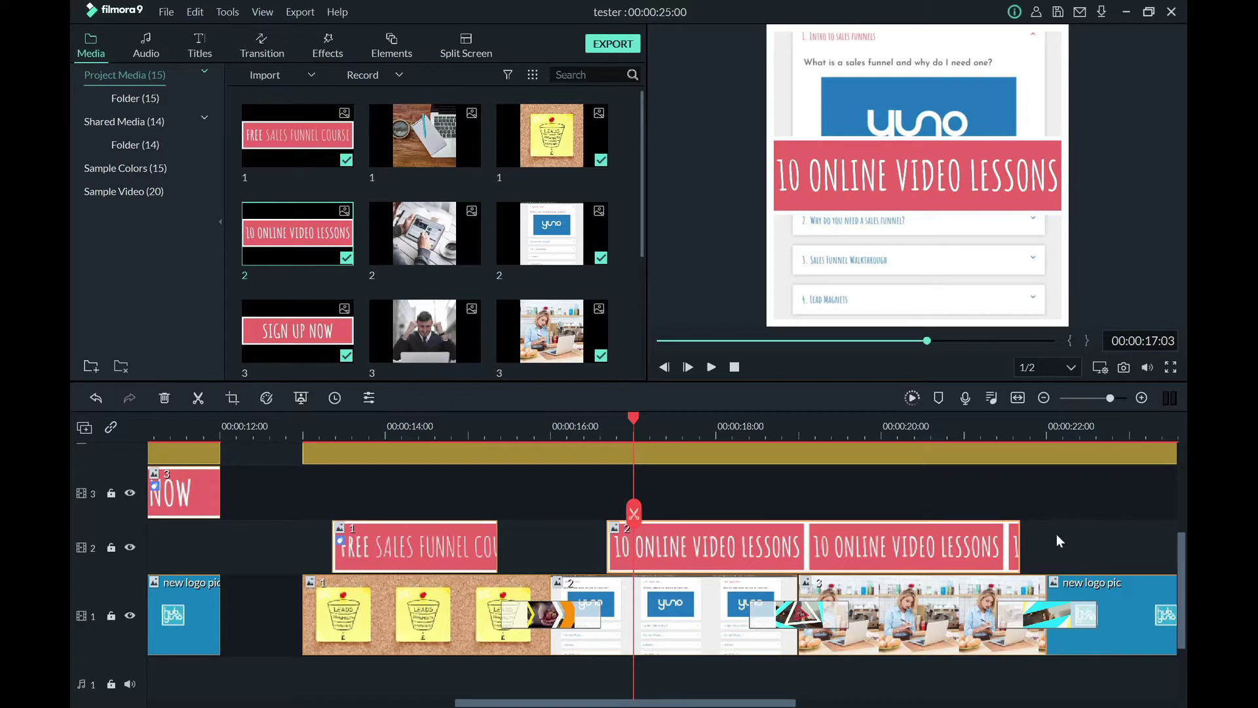
{"action": "left_click_drag", "start_coordinate": [1019, 544], "coordinate": [747, 581]}
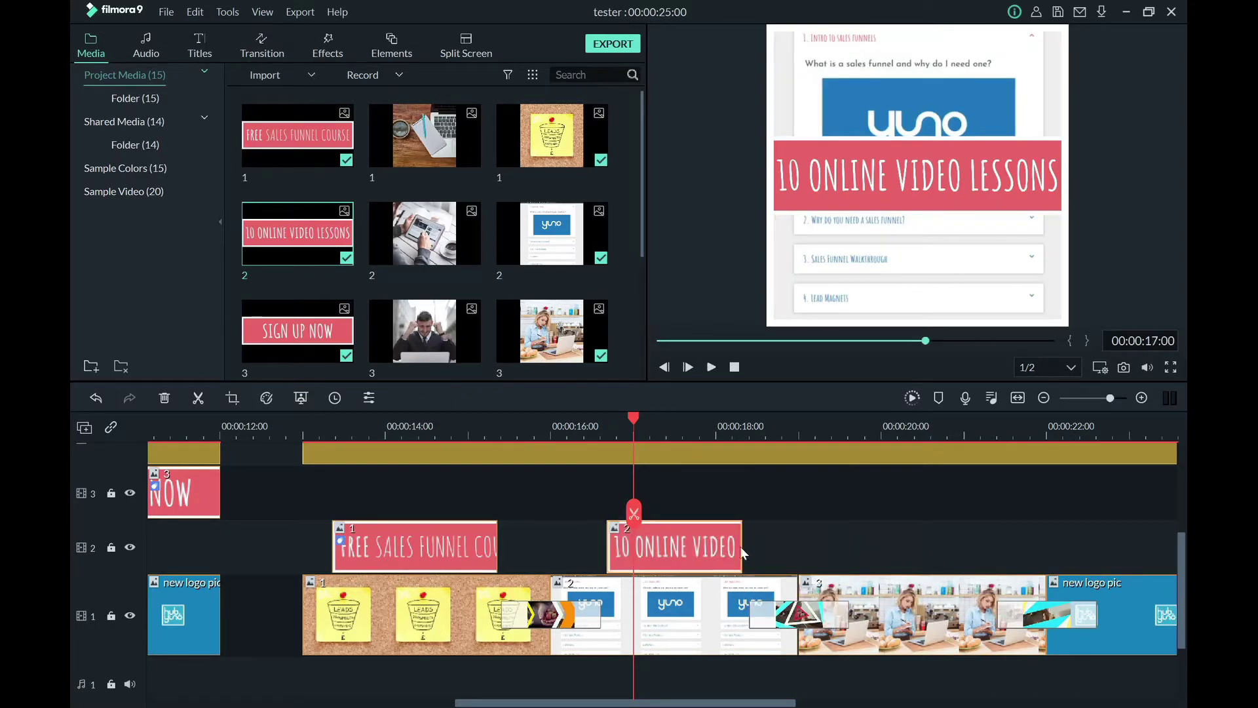
- Shrink the 10 ONLINE VIDEO LESSONS banner to about 60% of the frame width and centre it near the frame's lower edge
{"action": "left_click", "coordinate": [789, 195]}
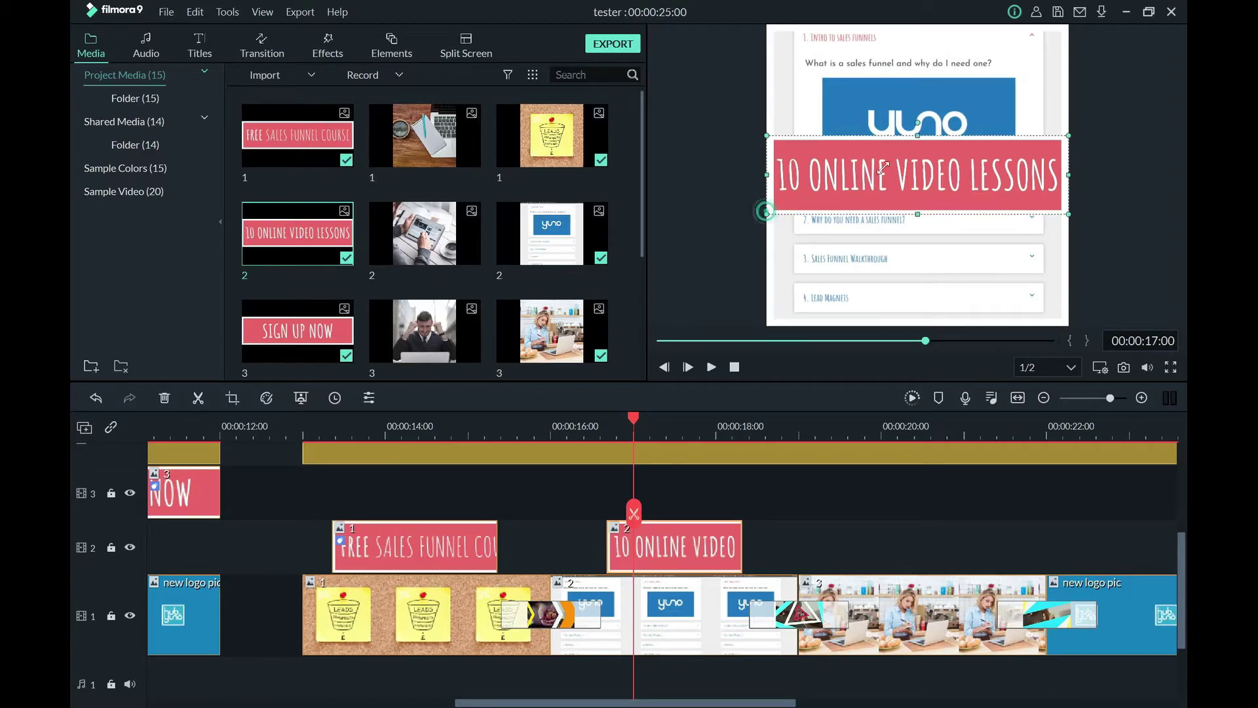
{"action": "left_click_drag", "start_coordinate": [886, 182], "coordinate": [876, 188]}
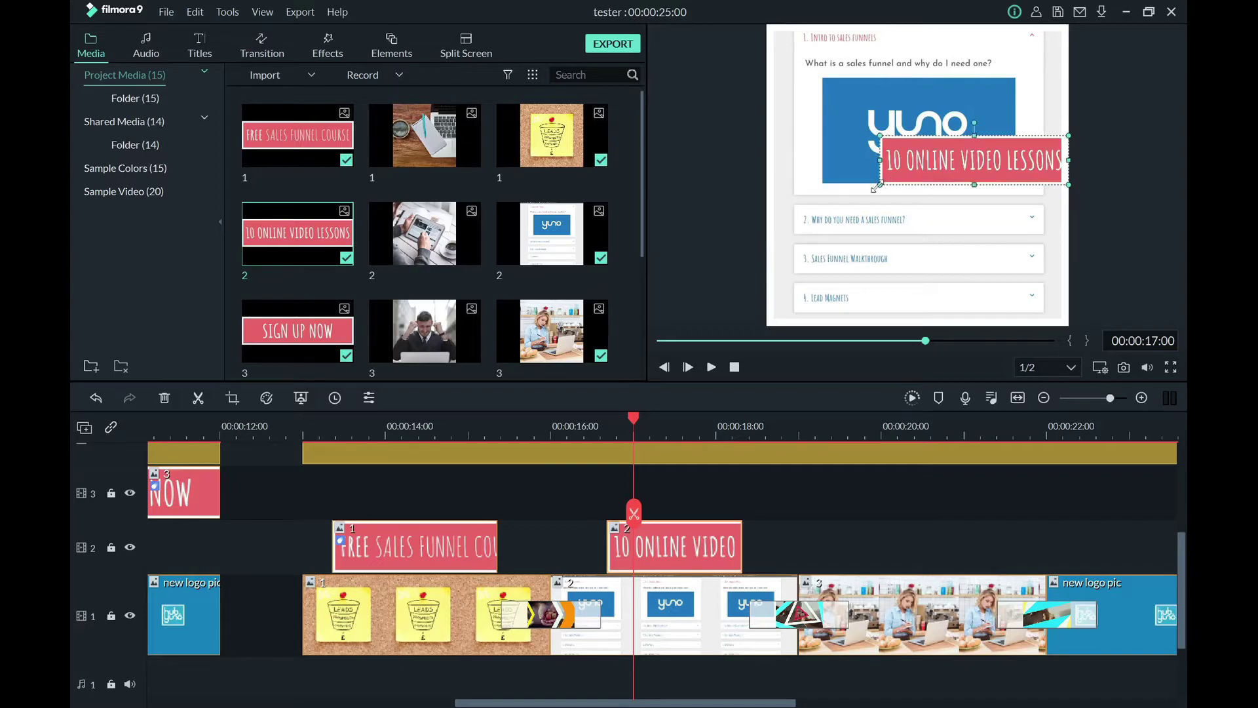
{"action": "left_click_drag", "start_coordinate": [958, 166], "coordinate": [911, 286]}
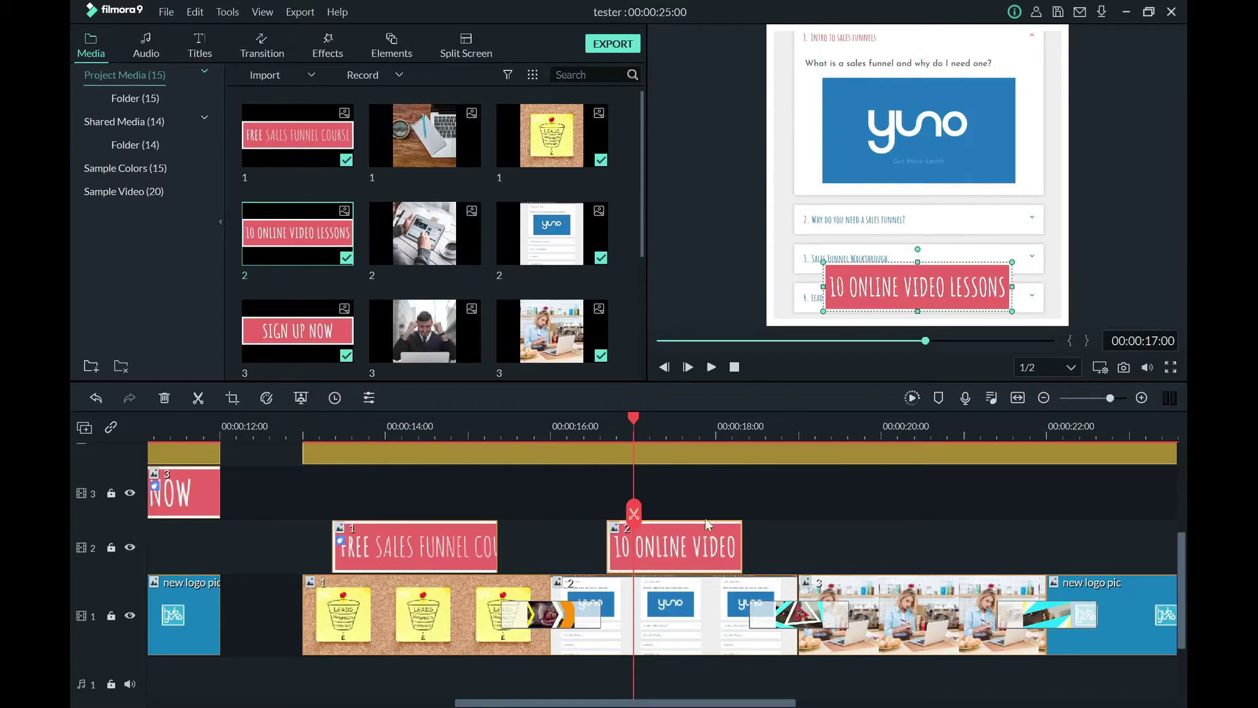
- Apply the Boom! motion to the 10 ONLINE VIDEO LESSONS banner
{"action": "double_click", "coordinate": [696, 546]}
{"action": "left_click", "coordinate": [255, 81]}
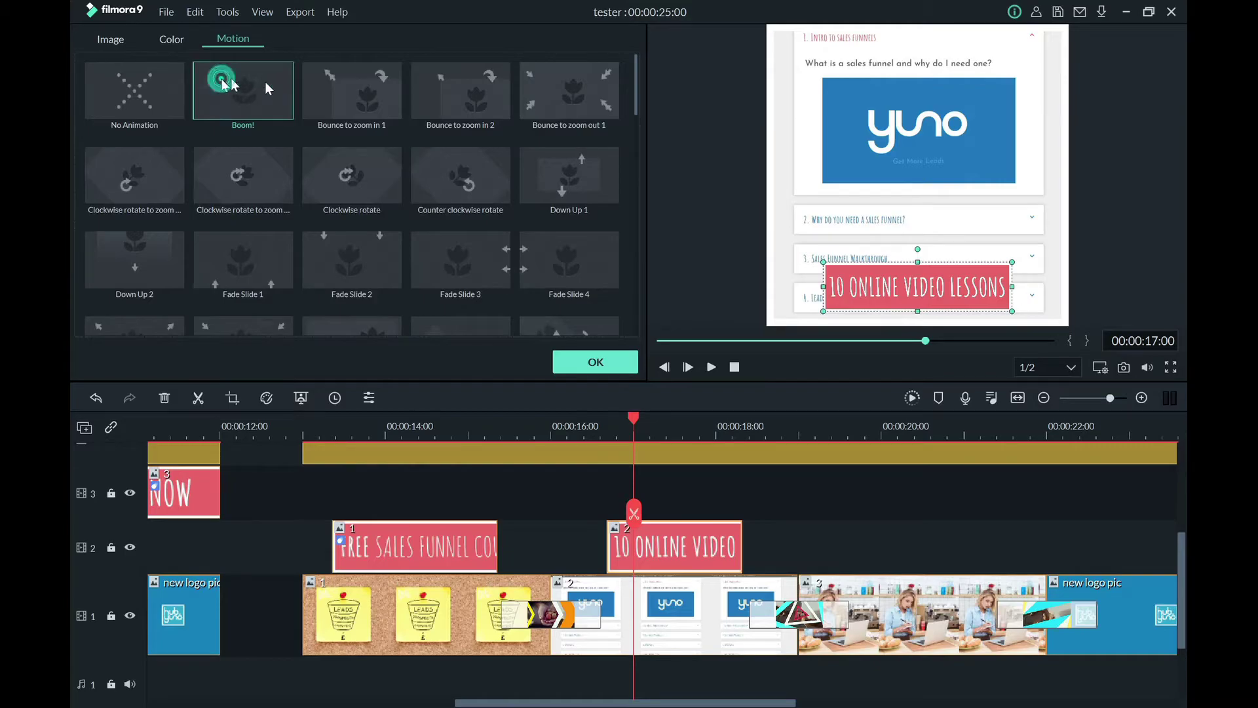
{"action": "left_click", "coordinate": [595, 362]}
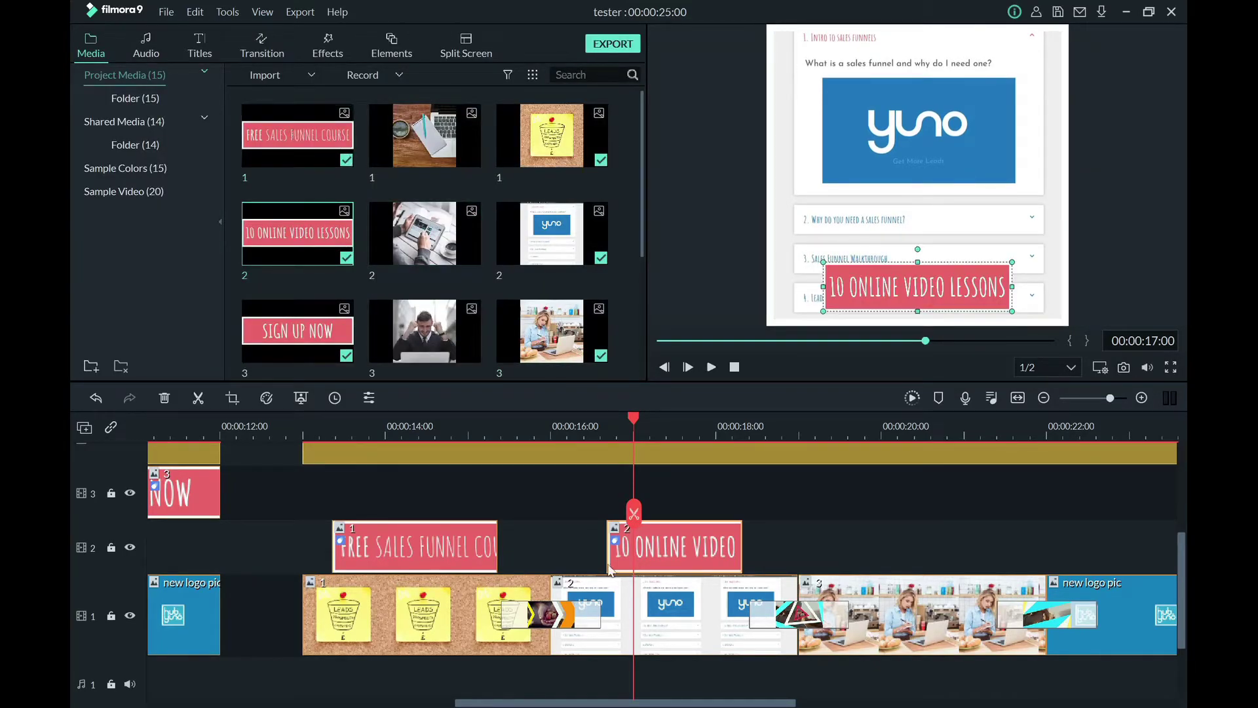
- Place the LEARN AND GROW banner on video track 2 above the second sequence's clip 3 and trim it to about 1.6 seconds
{"action": "left_click_drag", "start_coordinate": [598, 703], "coordinate": [478, 704]}
{"action": "scroll", "coordinate": [482, 203], "scroll_direction": "down", "scroll_amount": 3}
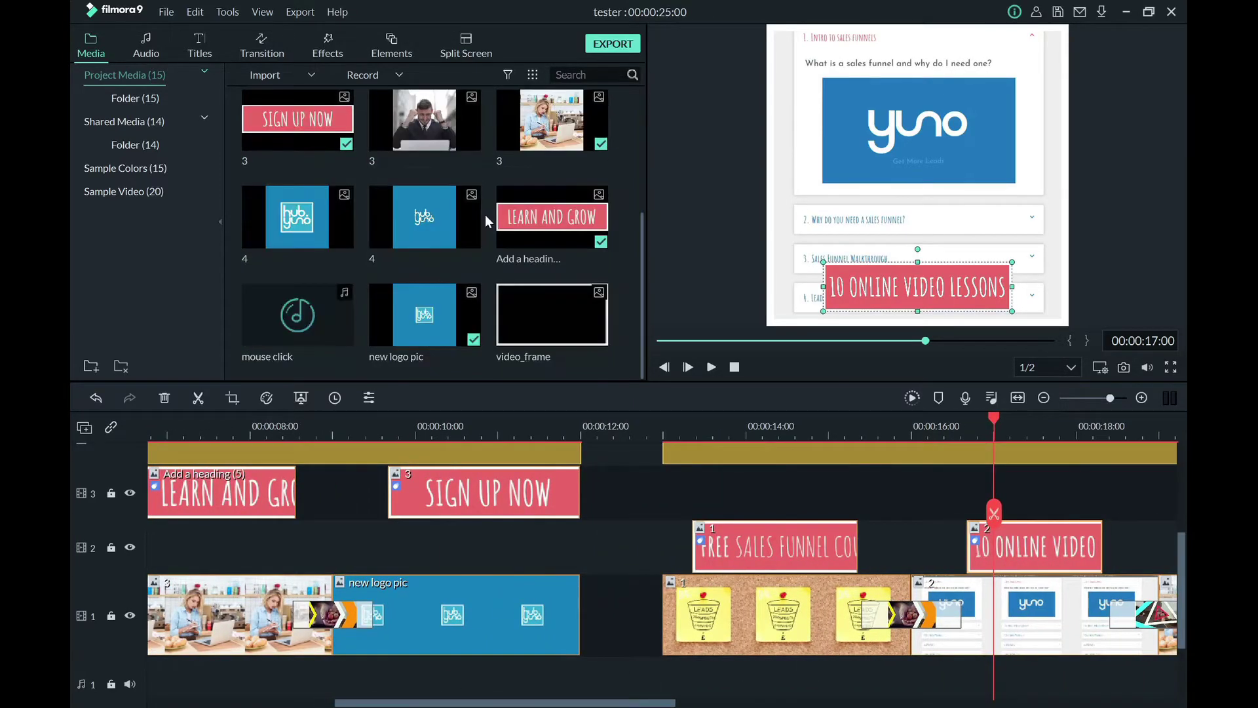
{"action": "left_click_drag", "start_coordinate": [626, 703], "coordinate": [824, 703]}
{"action": "left_click_drag", "start_coordinate": [604, 241], "coordinate": [615, 552]}
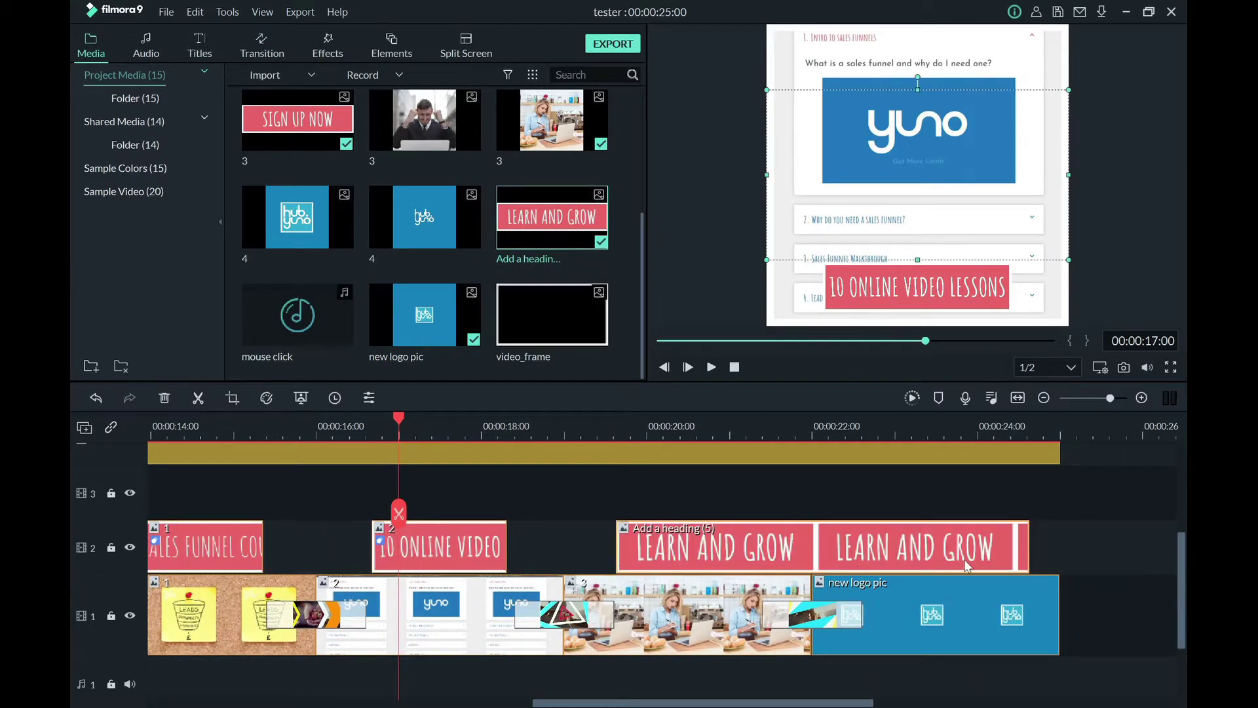
{"action": "left_click_drag", "start_coordinate": [1031, 550], "coordinate": [751, 578]}
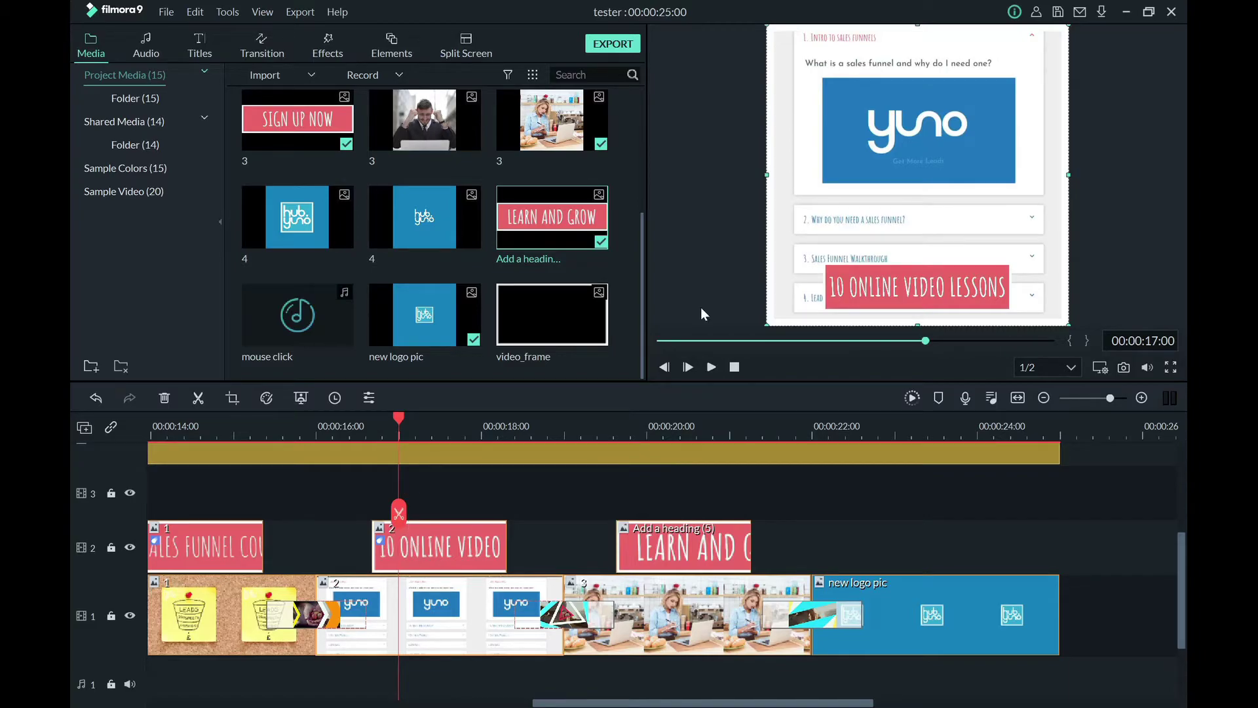
- Shrink the LEARN AND GROW banner to about 70% of the frame width and place it near the frame's lower edge
{"action": "left_click_drag", "start_coordinate": [397, 415], "coordinate": [553, 423]}
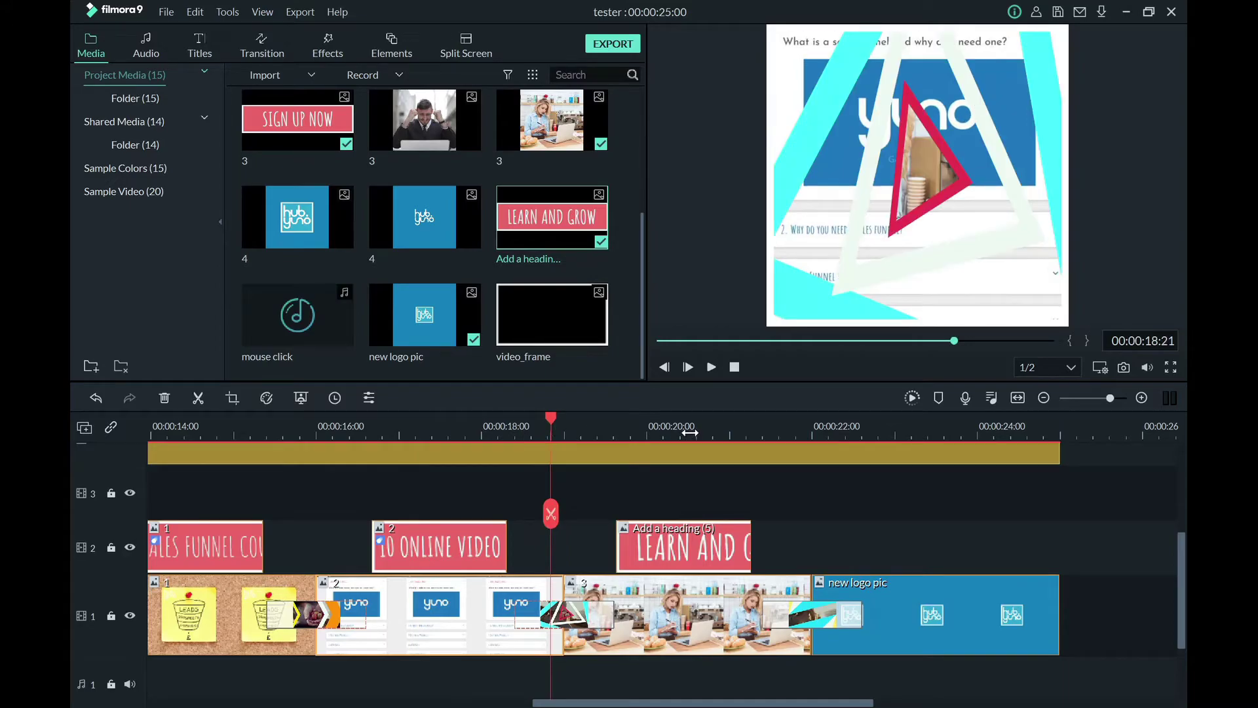
{"action": "left_click", "coordinate": [675, 434]}
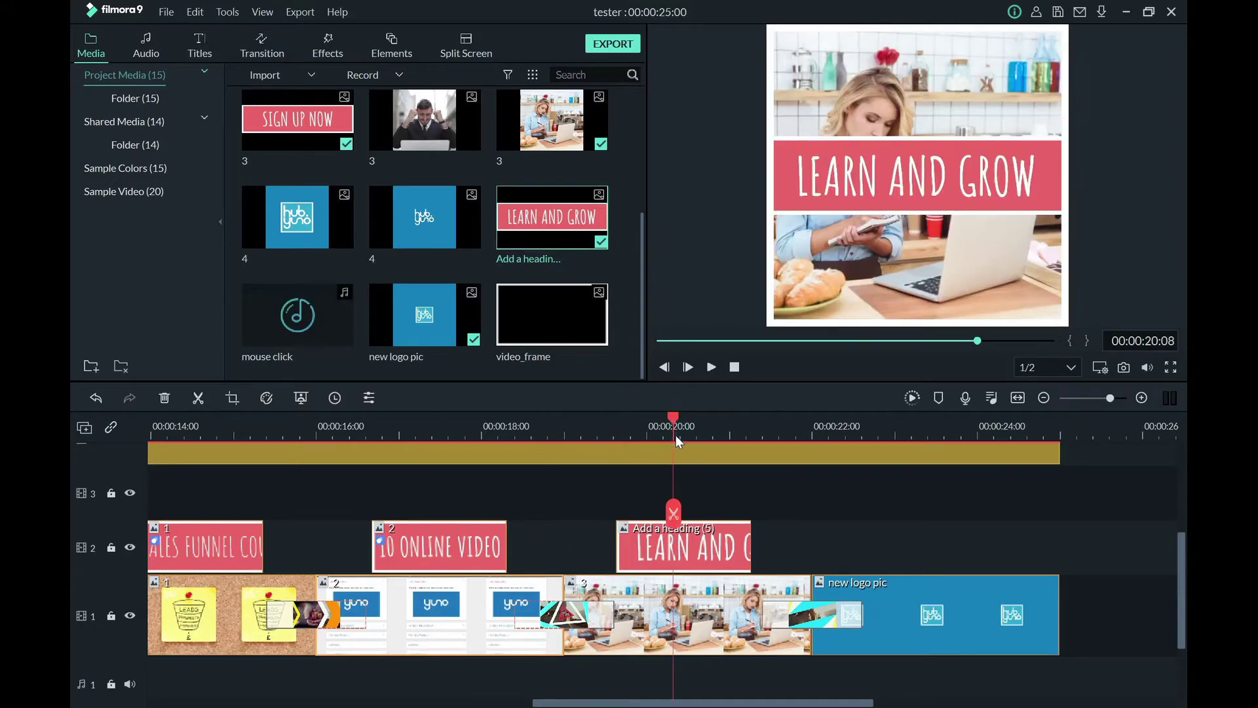
{"action": "left_click", "coordinate": [949, 192]}
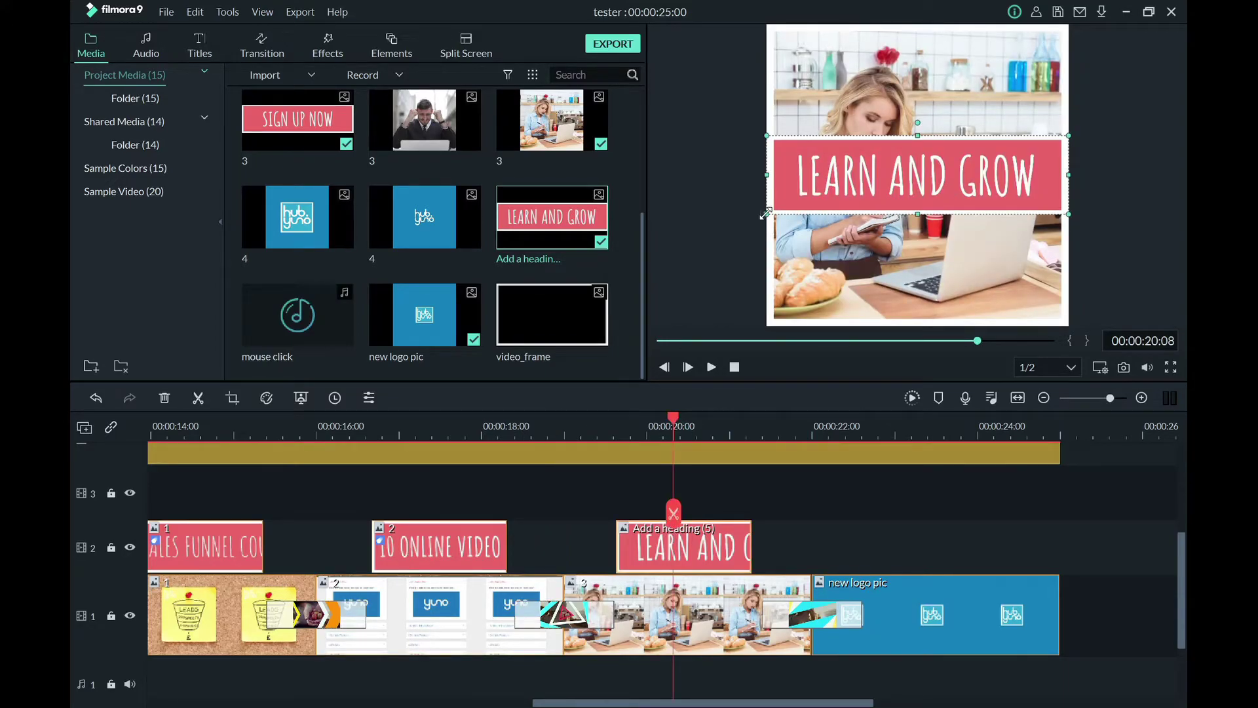
{"action": "left_click_drag", "start_coordinate": [766, 214], "coordinate": [852, 176]}
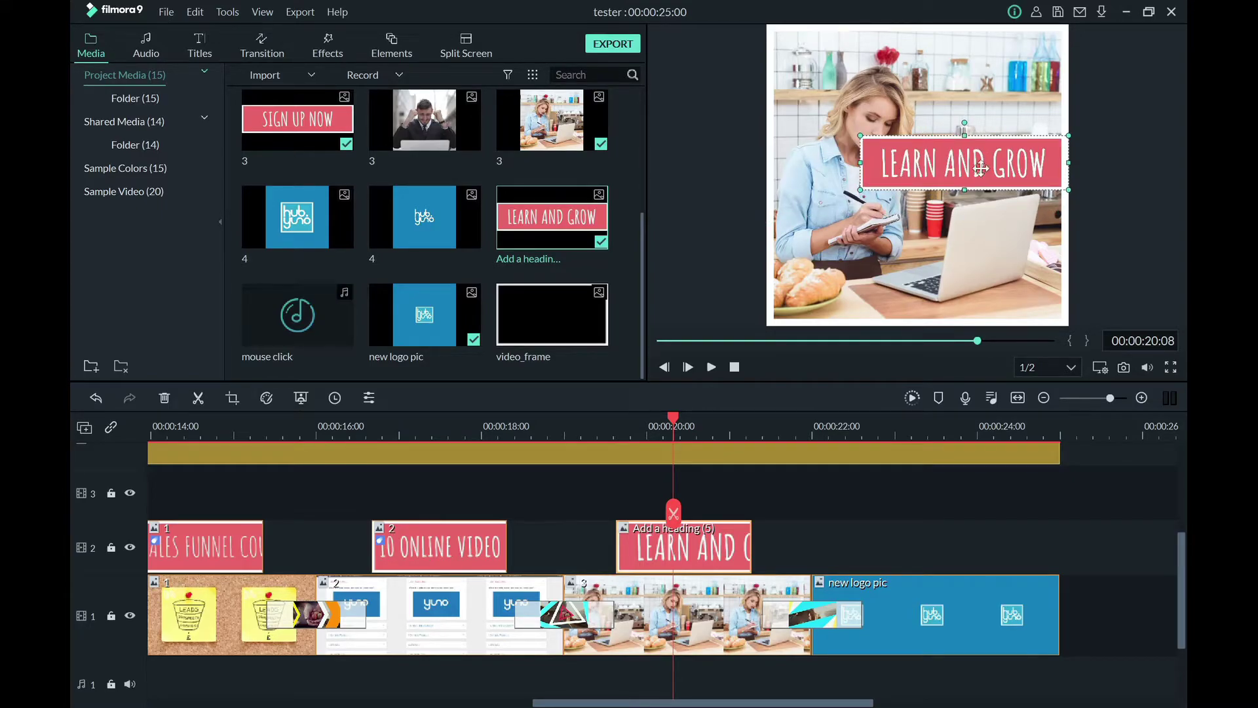
{"action": "left_click_drag", "start_coordinate": [981, 169], "coordinate": [966, 294]}
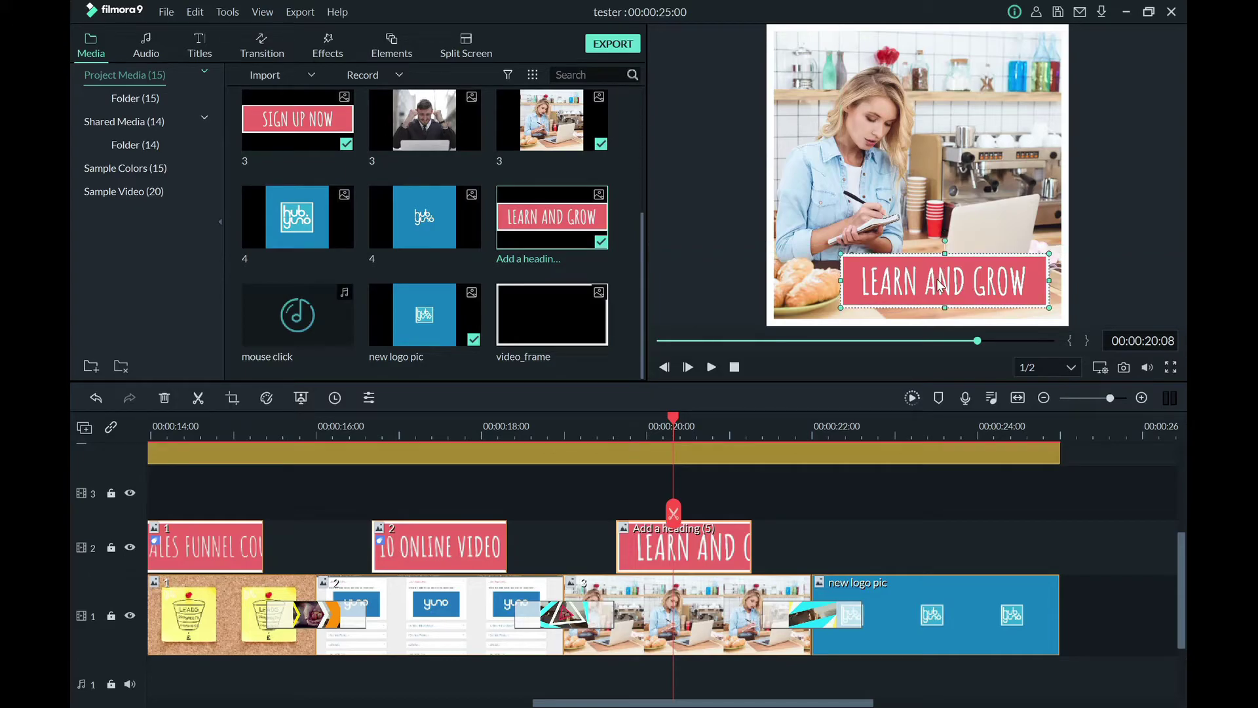
- Apply the Boom! motion to the LEARN AND GROW banner
{"action": "double_click", "coordinate": [719, 549]}
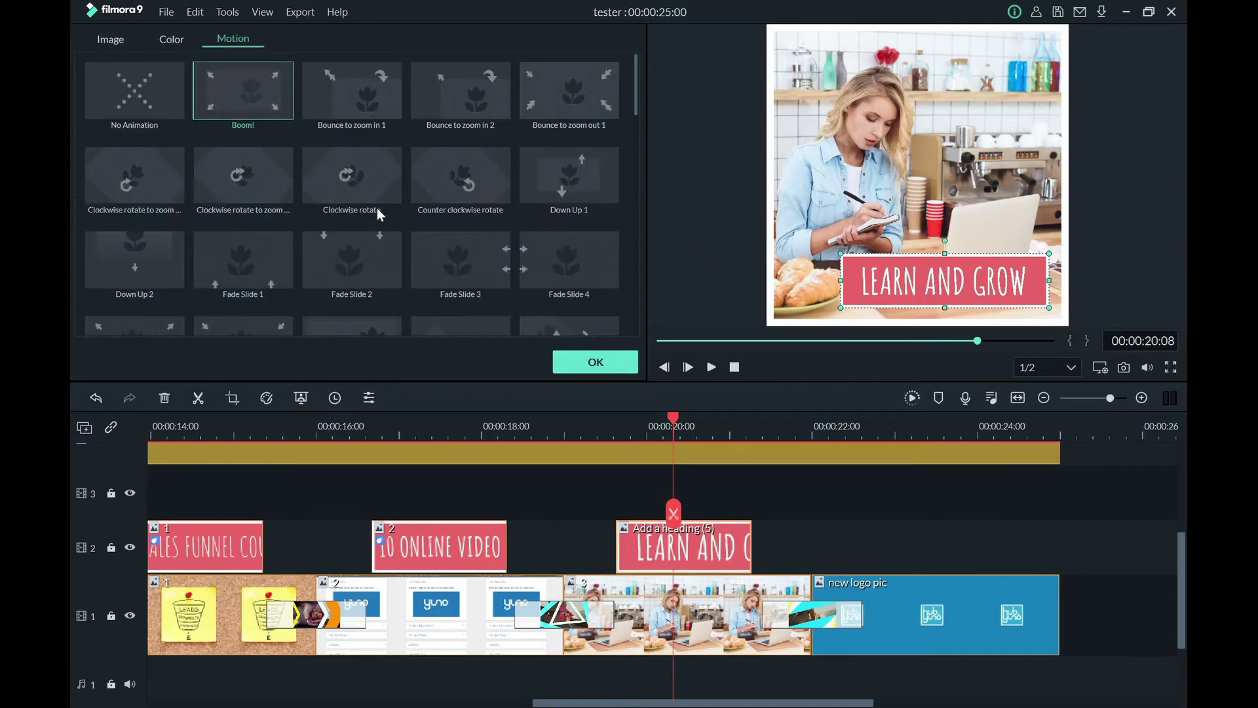
{"action": "left_click", "coordinate": [245, 113]}
{"action": "left_click", "coordinate": [602, 361]}
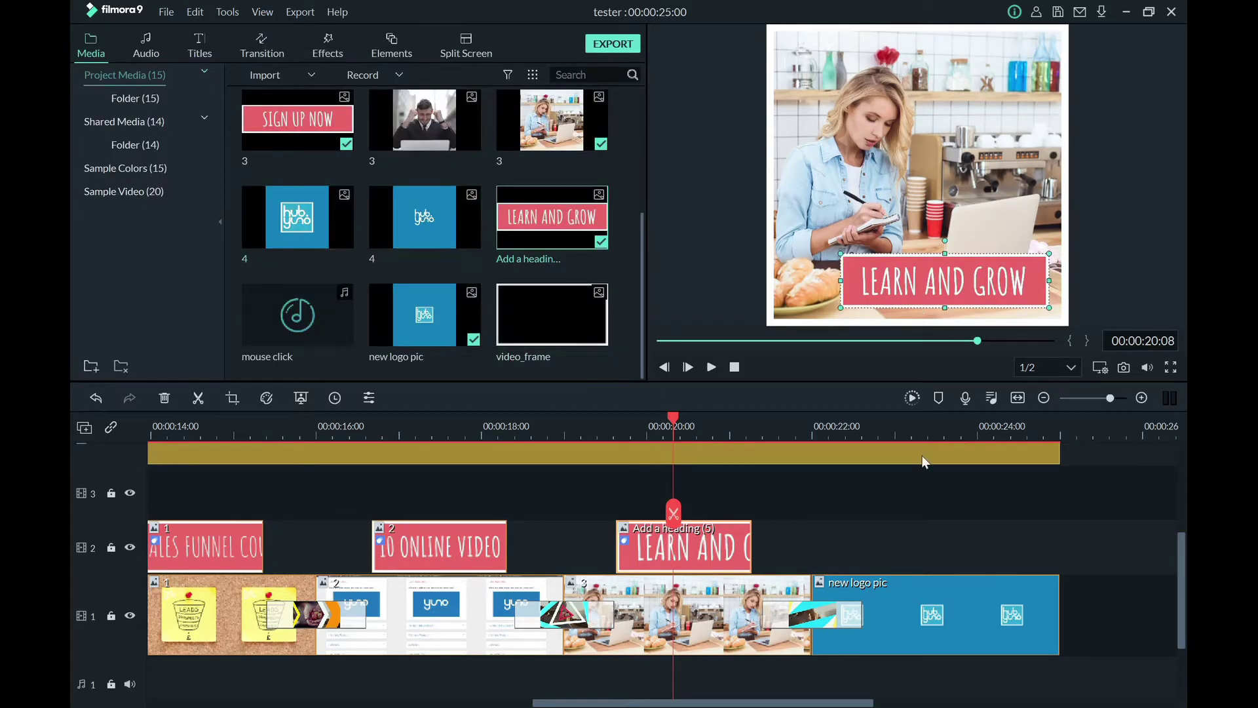
- Place the SIGN UP NOW banner on video track 2 above the second sequence's logo clip and trim it to end with that clip
{"action": "left_click", "coordinate": [938, 425]}
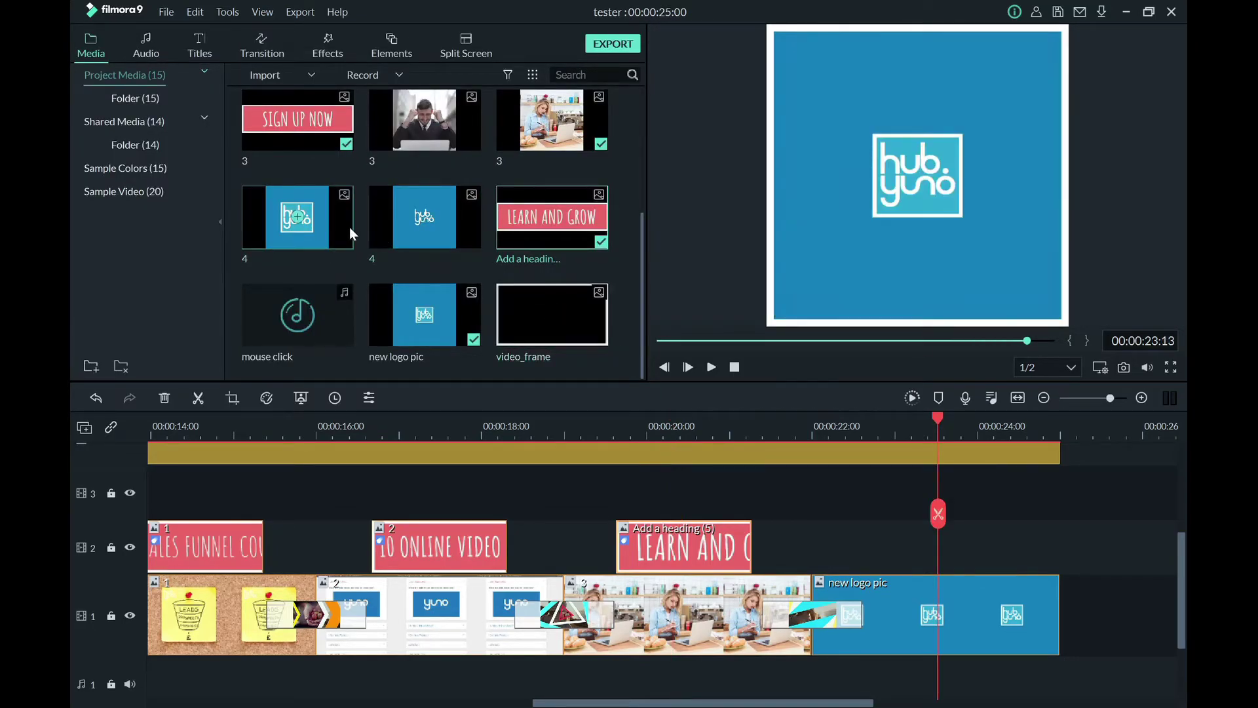
{"action": "scroll", "coordinate": [349, 227], "scroll_direction": "up", "scroll_amount": 3}
{"action": "scroll", "coordinate": [352, 234], "scroll_direction": "down", "scroll_amount": 3}
{"action": "left_click_drag", "start_coordinate": [552, 315], "coordinate": [878, 564]}
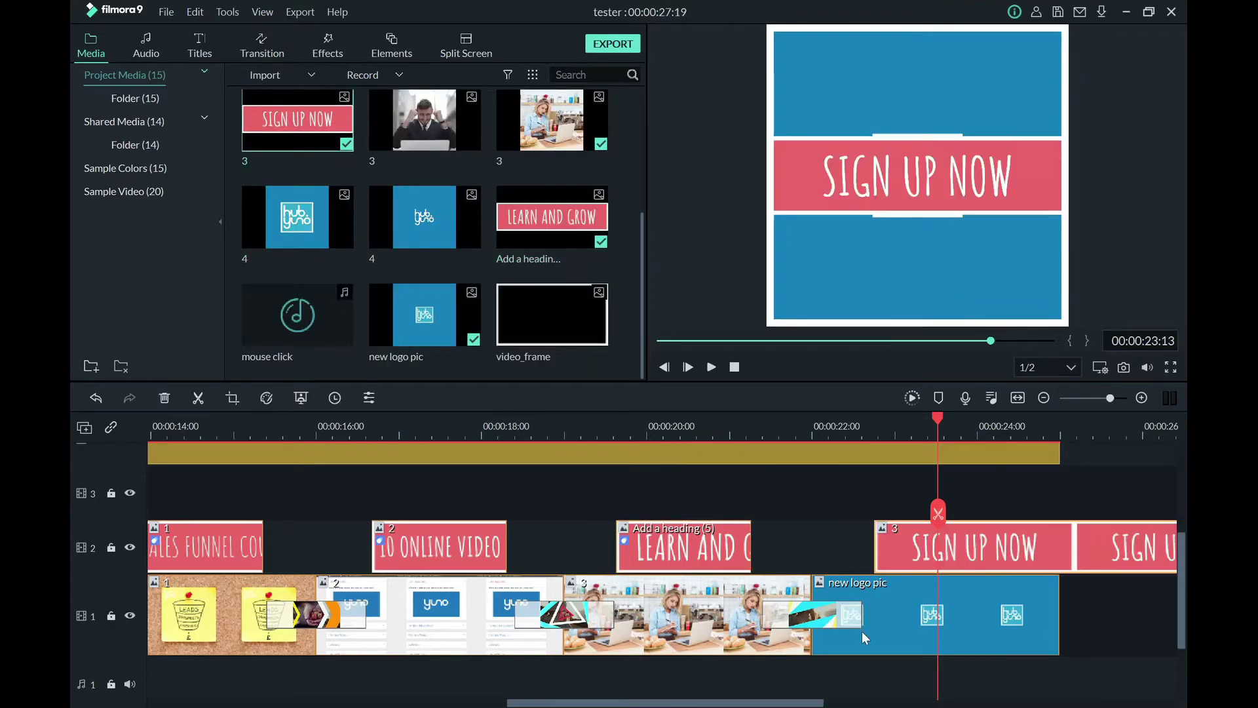
{"action": "left_click", "coordinate": [829, 704]}
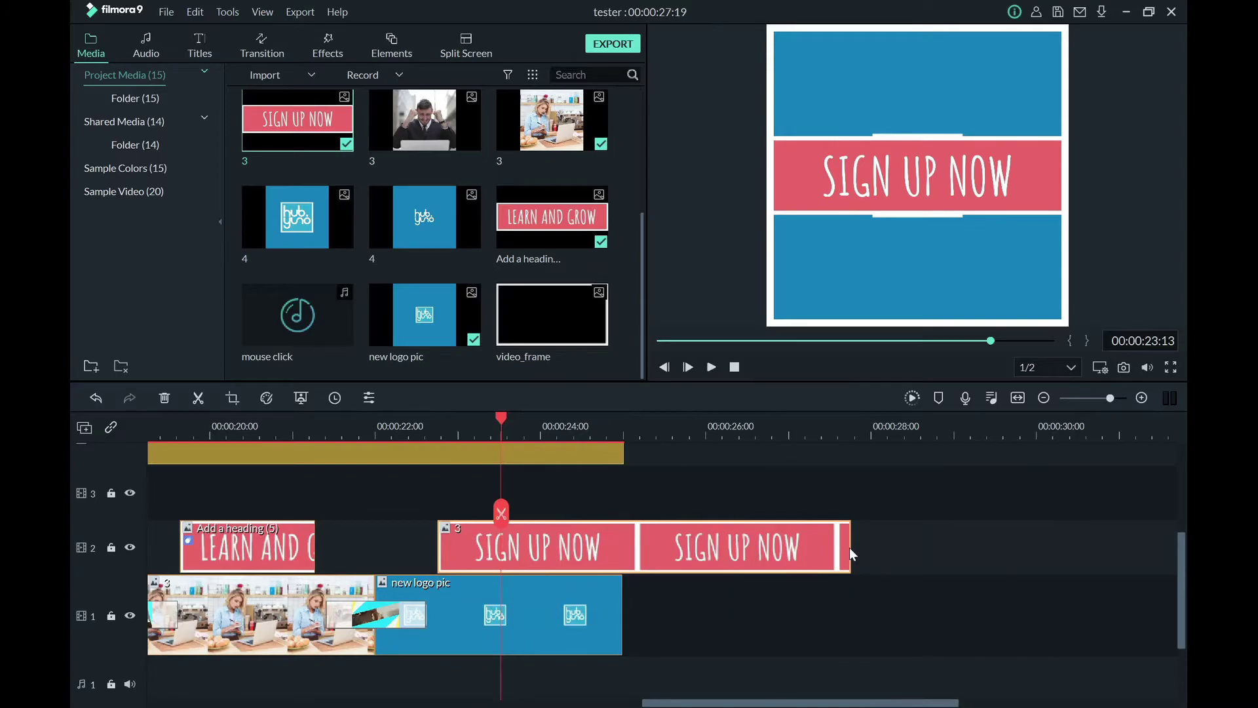
{"action": "left_click_drag", "start_coordinate": [852, 547], "coordinate": [623, 582]}
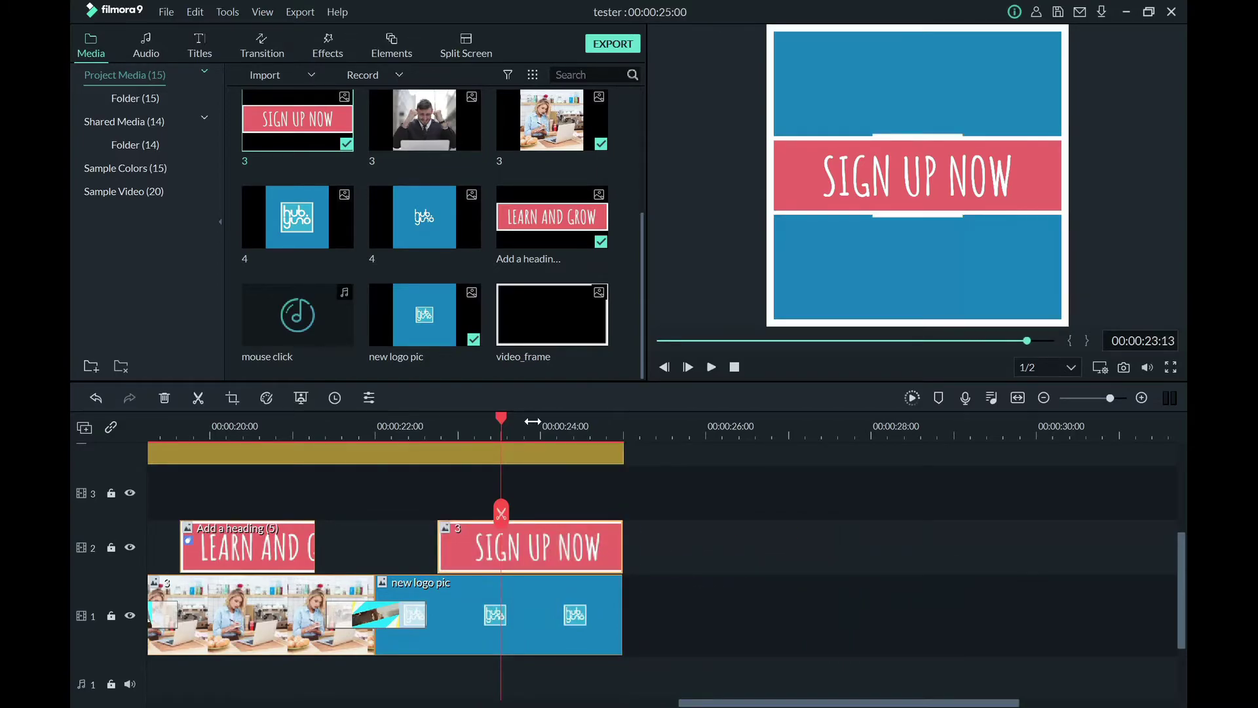
- Shrink the SIGN UP NOW banner to about 54% of the frame width and centre it just beneath the logo
{"action": "left_click", "coordinate": [879, 172]}
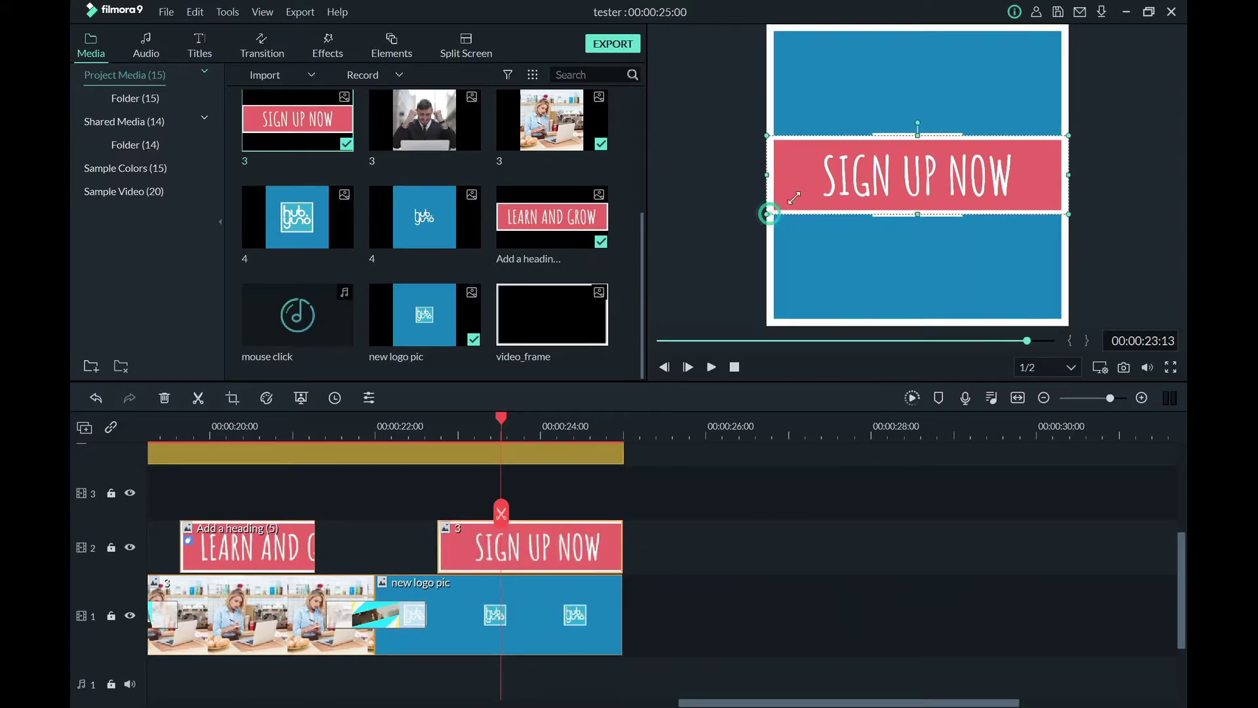
{"action": "left_click_drag", "start_coordinate": [772, 211], "coordinate": [907, 158]}
{"action": "left_click_drag", "start_coordinate": [1005, 165], "coordinate": [930, 270]}
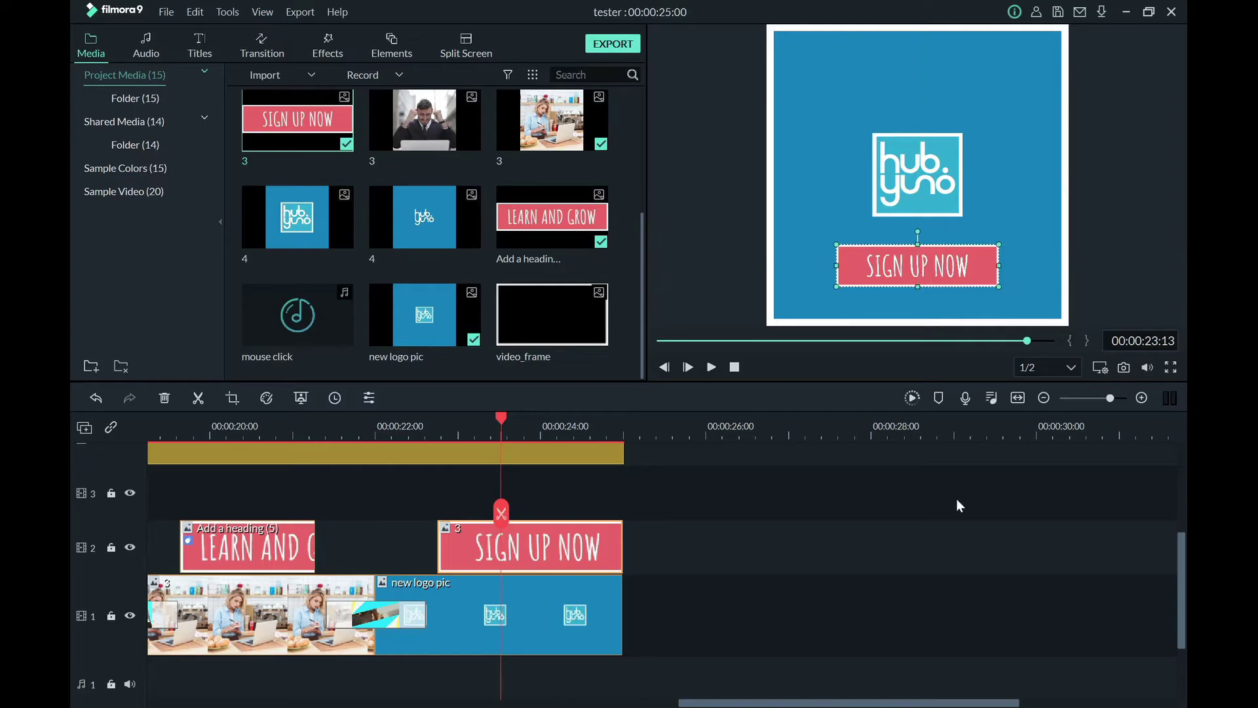
{"action": "left_click", "coordinate": [958, 603]}
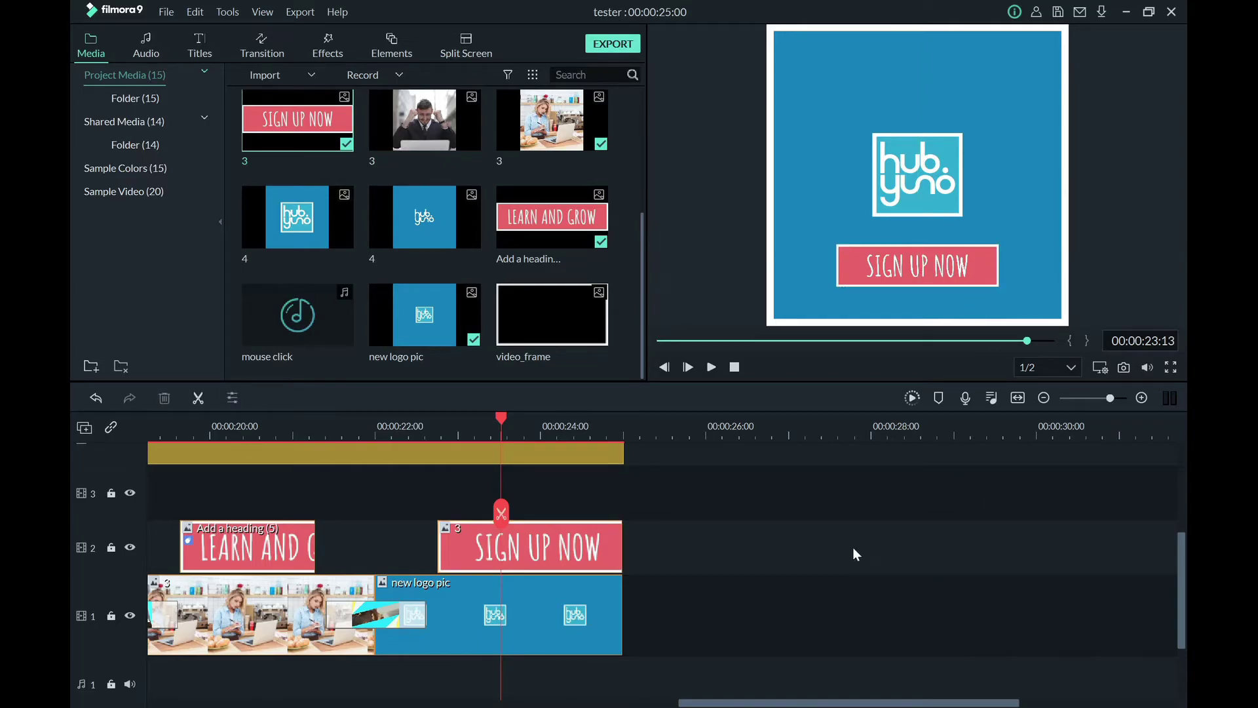
- Apply the Boom! motion to the SIGN UP NOW banner
{"action": "double_click", "coordinate": [494, 524]}
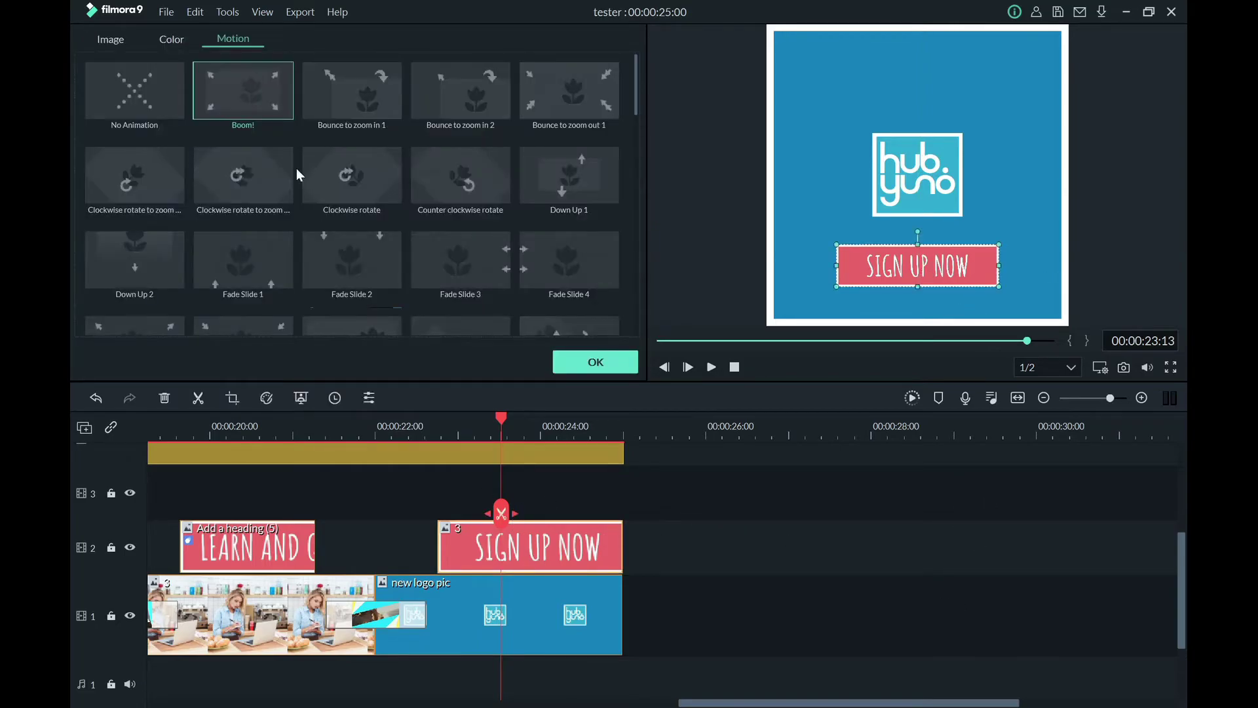
{"action": "left_click", "coordinate": [234, 96]}
{"action": "left_click", "coordinate": [565, 358]}
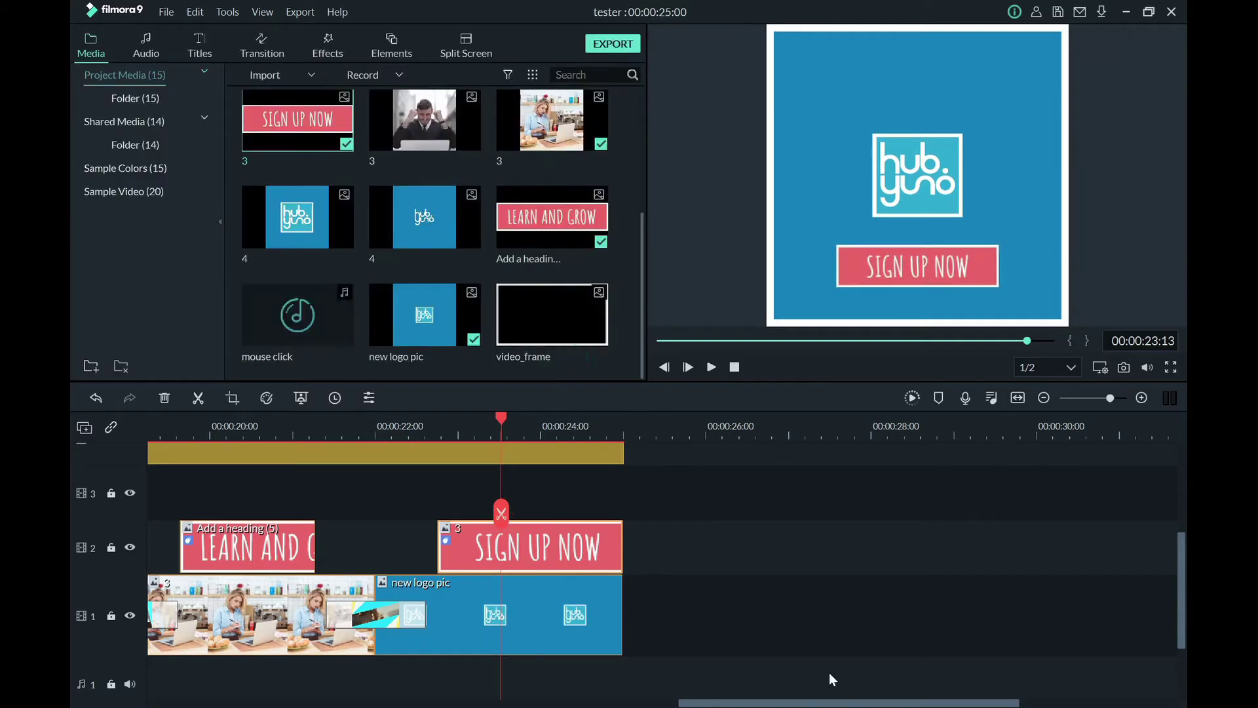
- Play back the second sequence from its start, and replay the first sequence's logo ending for comparison
{"action": "left_click_drag", "start_coordinate": [849, 702], "coordinate": [550, 702]}
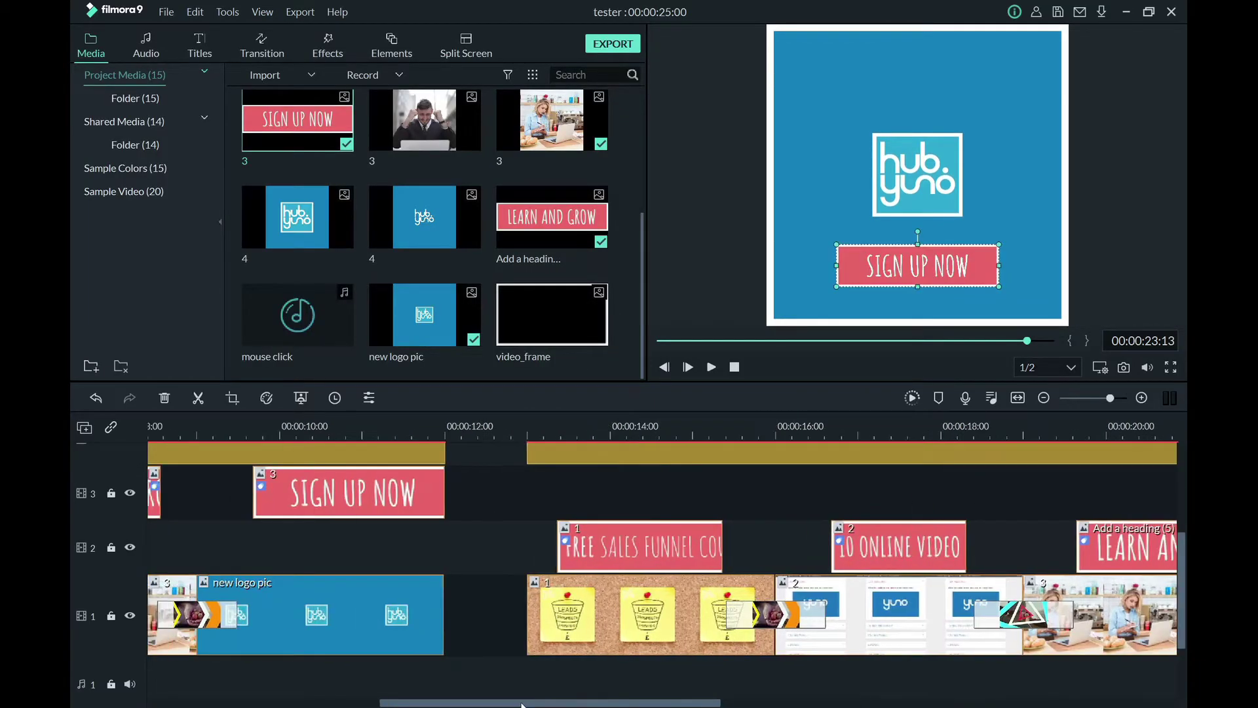
{"action": "left_click", "coordinate": [518, 420]}
{"action": "key", "text": "space"}
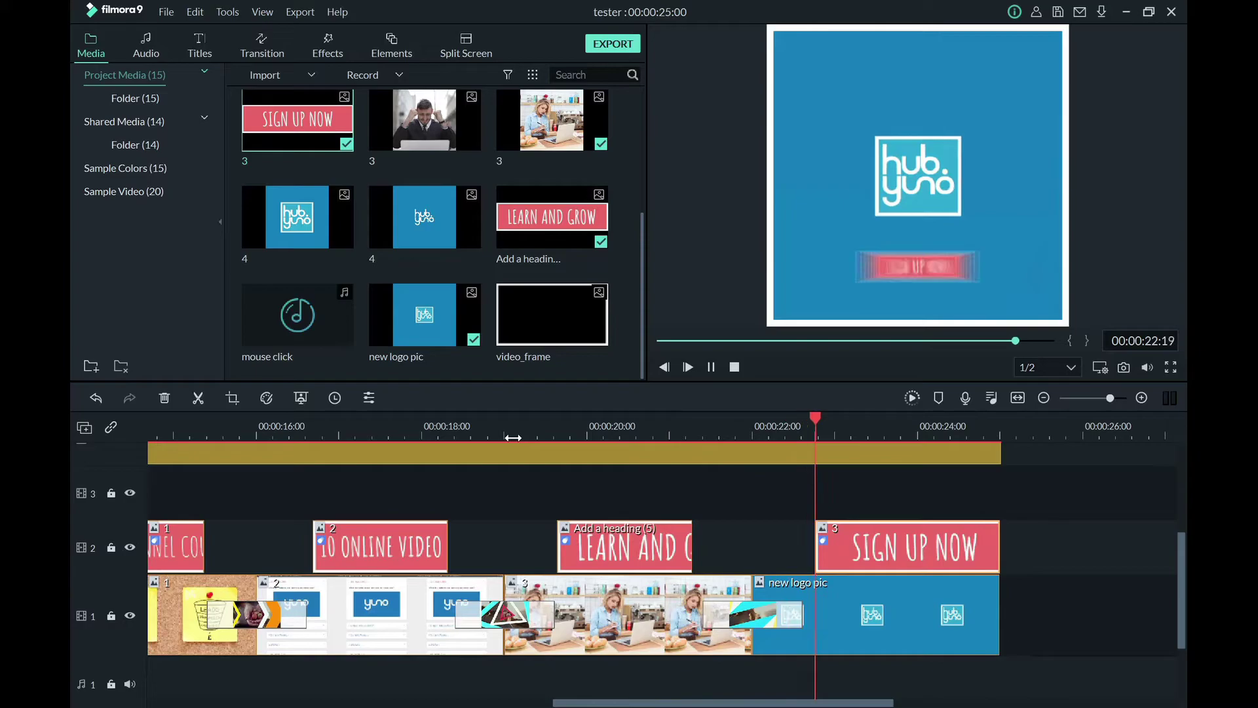
{"action": "key", "text": "space"}
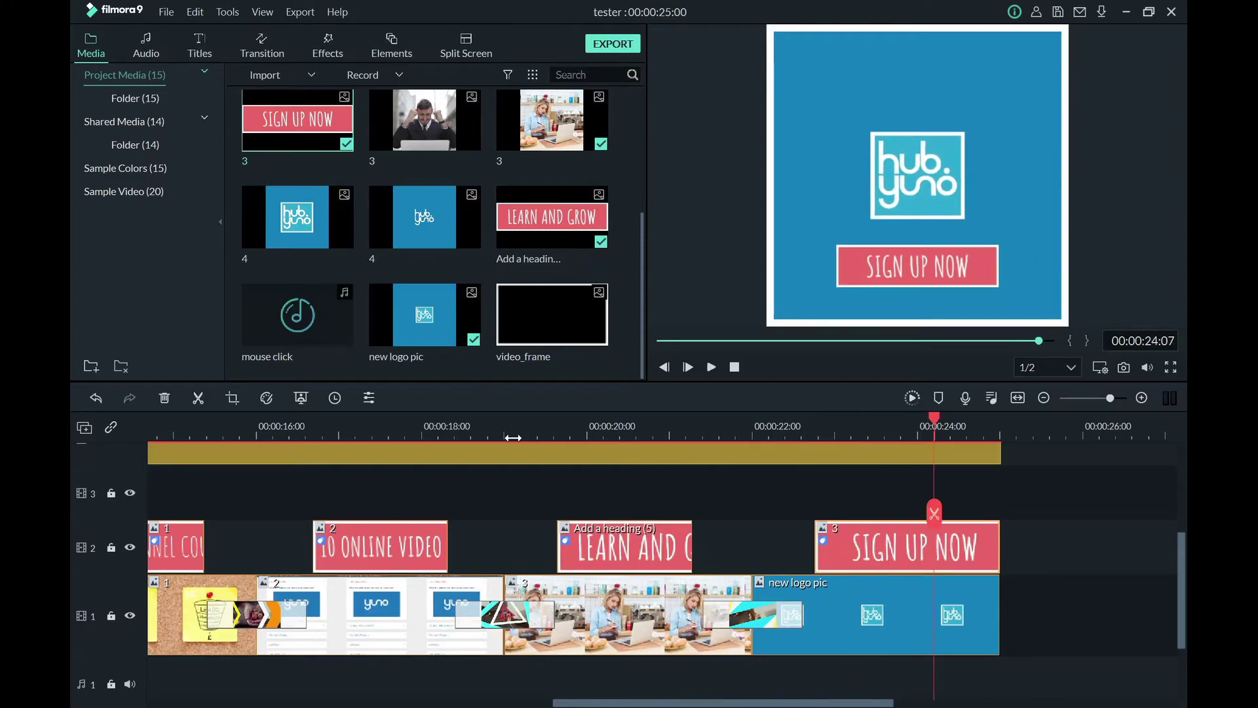
{"action": "left_click_drag", "start_coordinate": [669, 706], "coordinate": [438, 706]}
{"action": "left_click", "coordinate": [356, 426]}
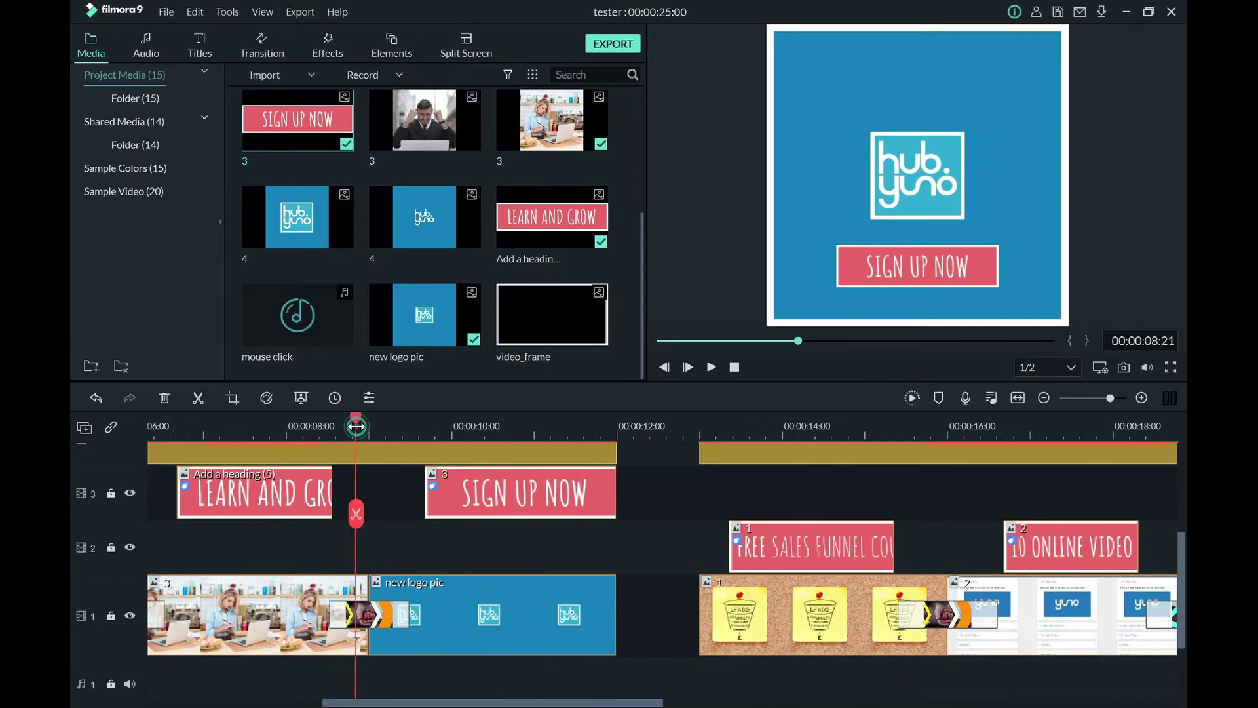
{"action": "key", "text": "space"}
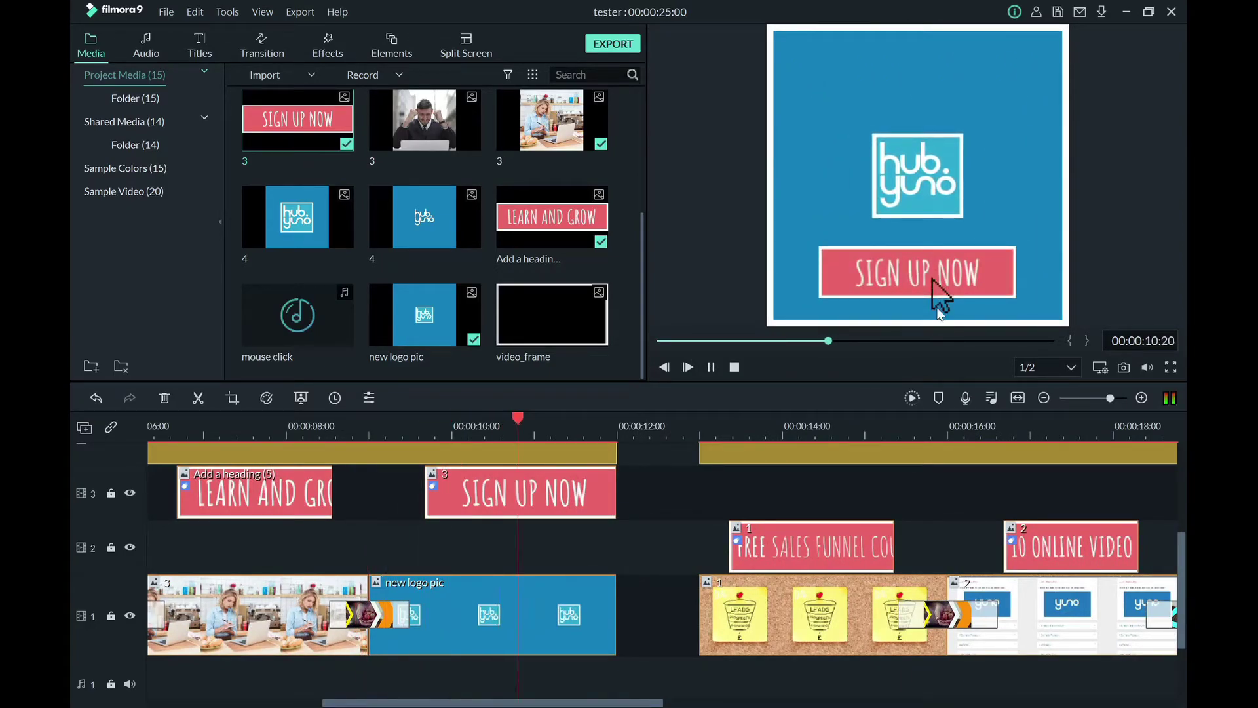
{"action": "key", "text": "space"}
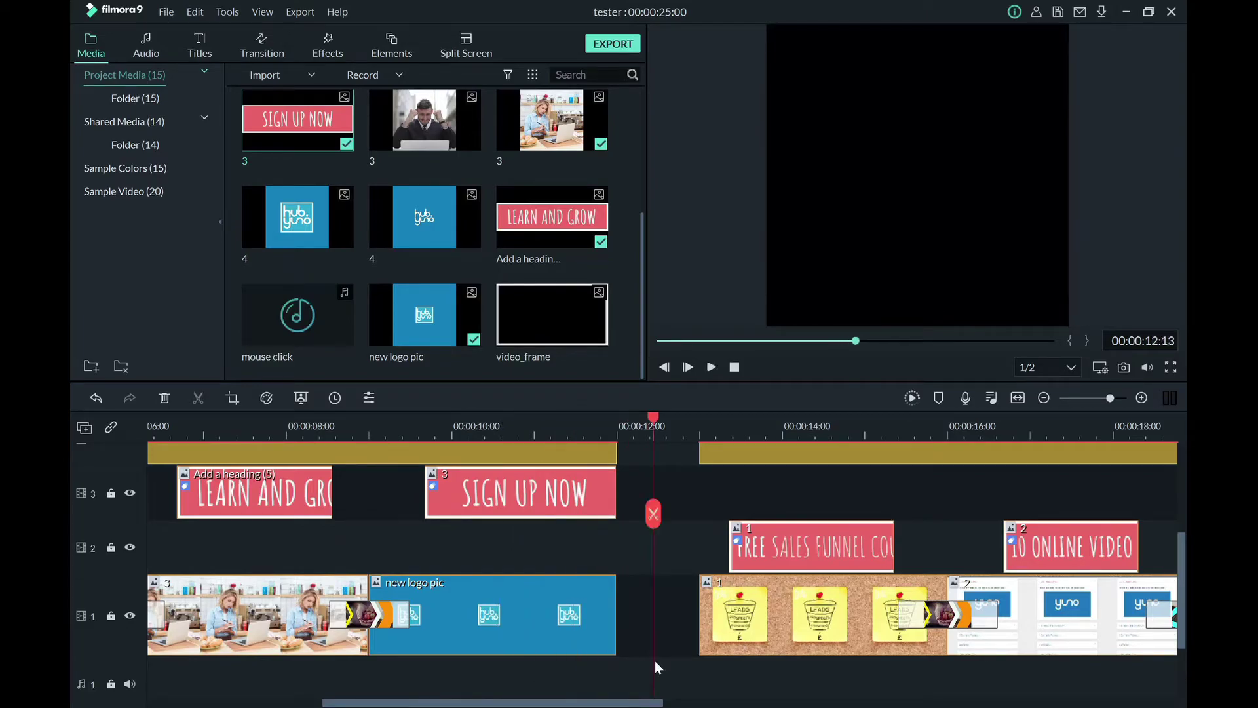
- Add the Web Element Clear 05 hand on video track 3 above the SIGN UP NOW banner and trim it to the banner's length
{"action": "left_click_drag", "start_coordinate": [599, 703], "coordinate": [848, 701]}
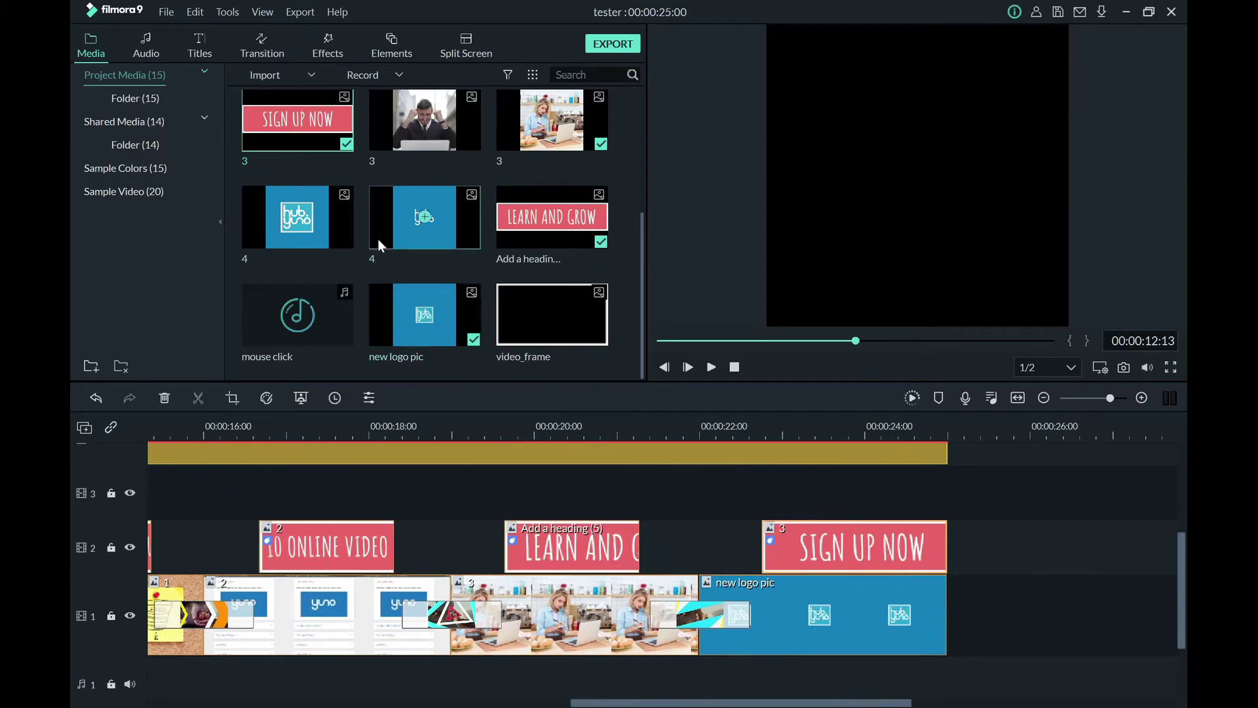
{"action": "left_click", "coordinate": [389, 42]}
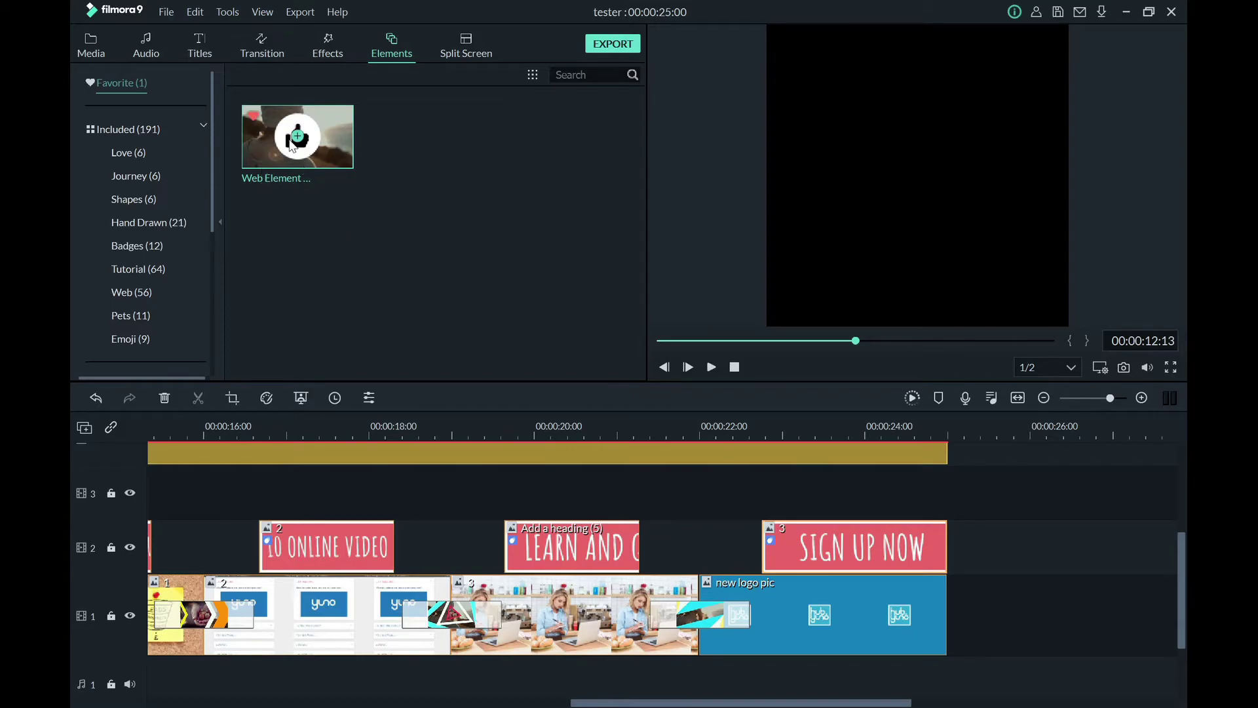
{"action": "left_click", "coordinate": [143, 271]}
{"action": "left_click", "coordinate": [130, 289]}
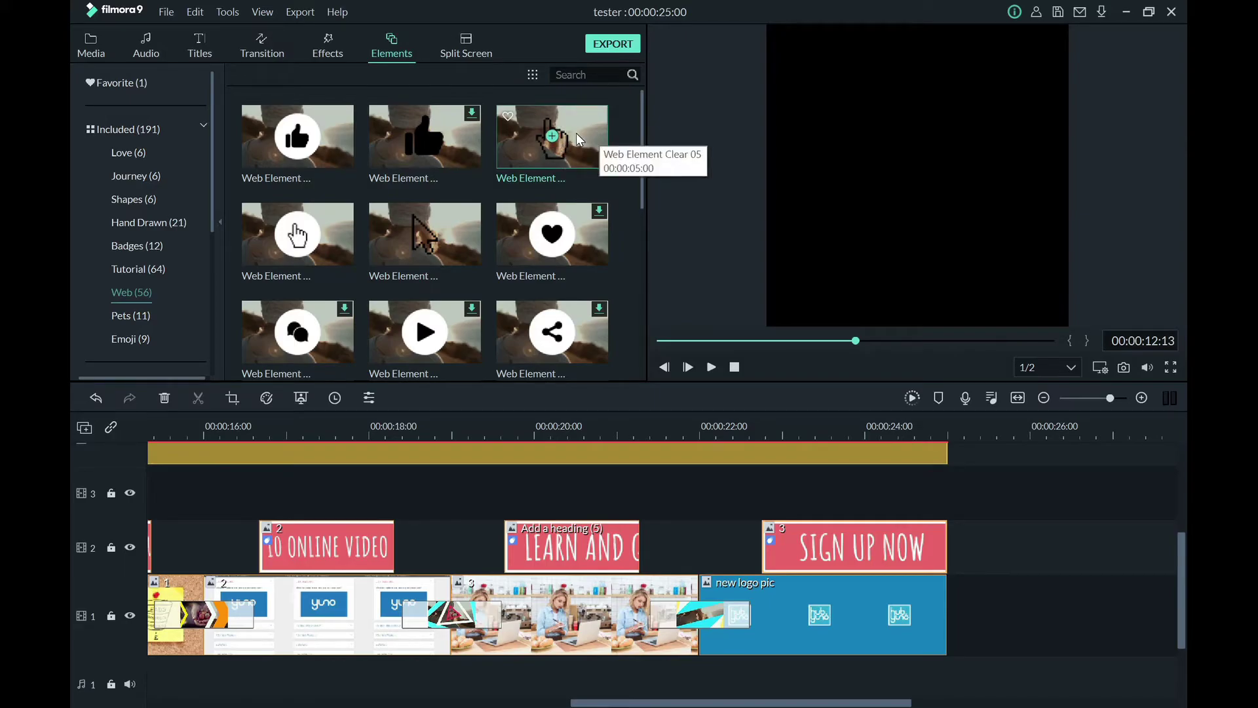
{"action": "left_click_drag", "start_coordinate": [576, 133], "coordinate": [770, 521]}
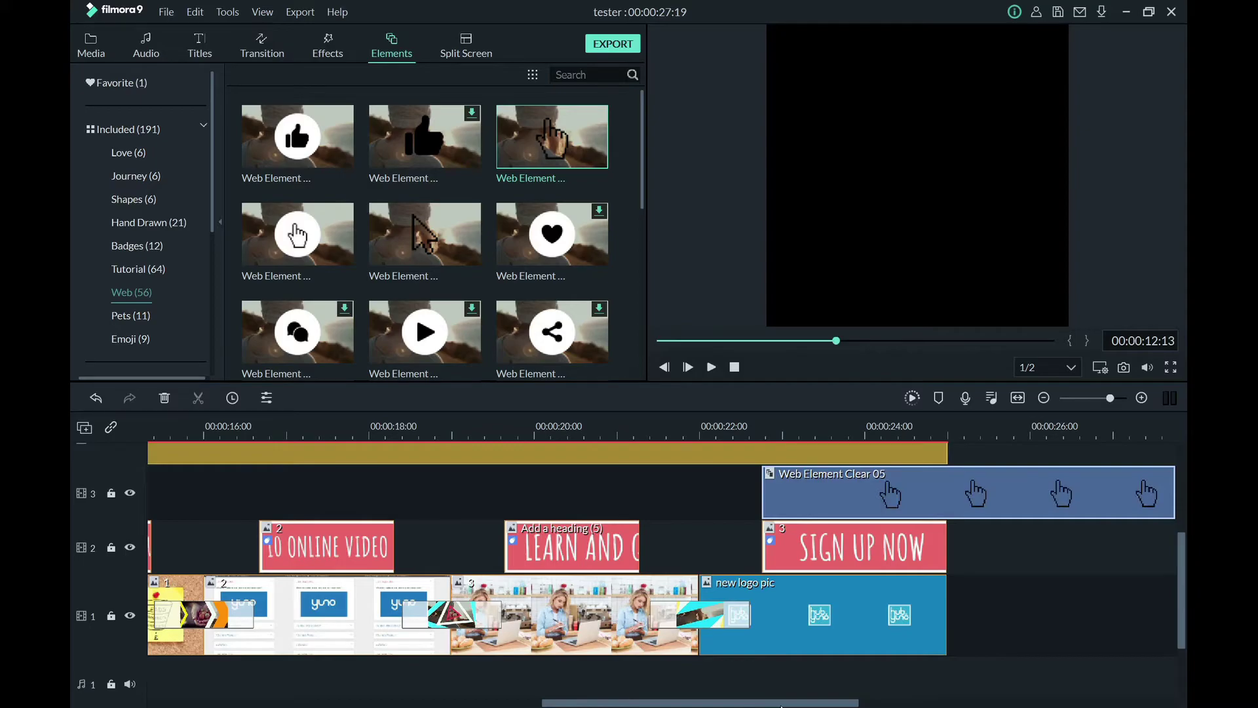
{"action": "scroll", "coordinate": [862, 594], "scroll_direction": "down", "scroll_amount": 3}
{"action": "left_click_drag", "start_coordinate": [831, 491], "coordinate": [603, 491]}
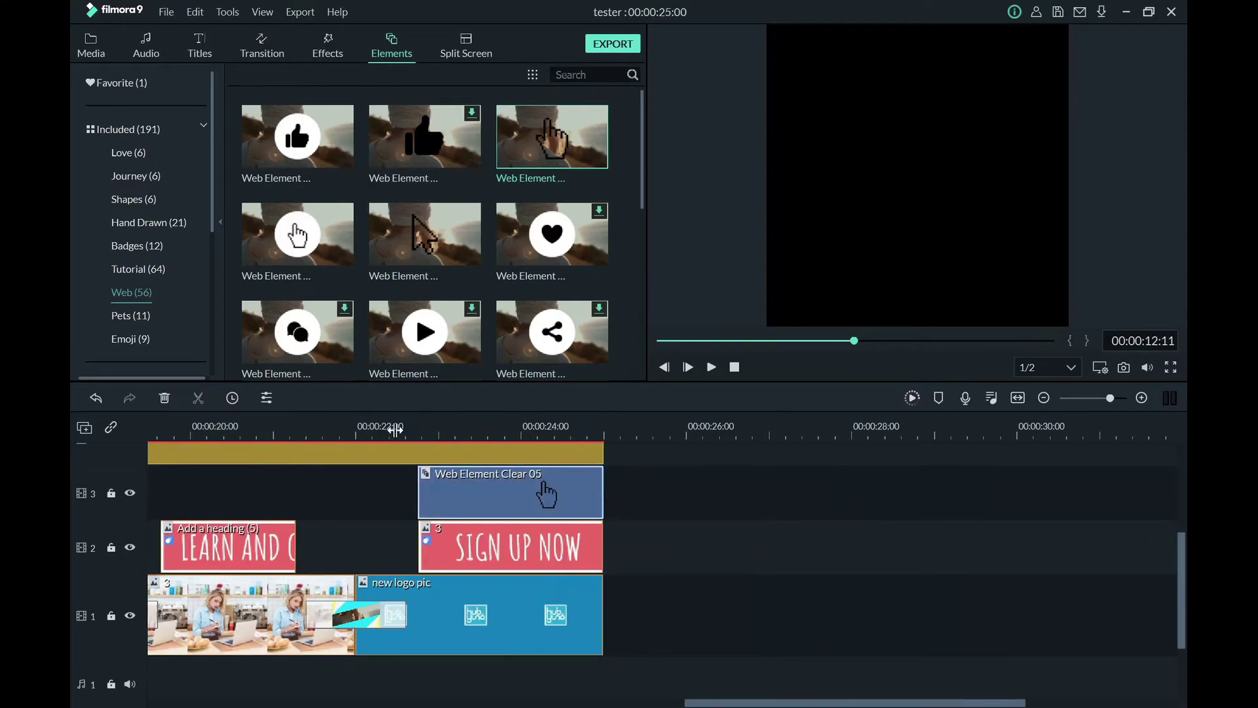
- Preview the hand element over the logo ending and shrink it to about 16% of the frame width, pointing at the SIGN UP NOW banner's lower edge
{"action": "left_click", "coordinate": [389, 429]}
{"action": "left_click_drag", "start_coordinate": [392, 417], "coordinate": [364, 421]}
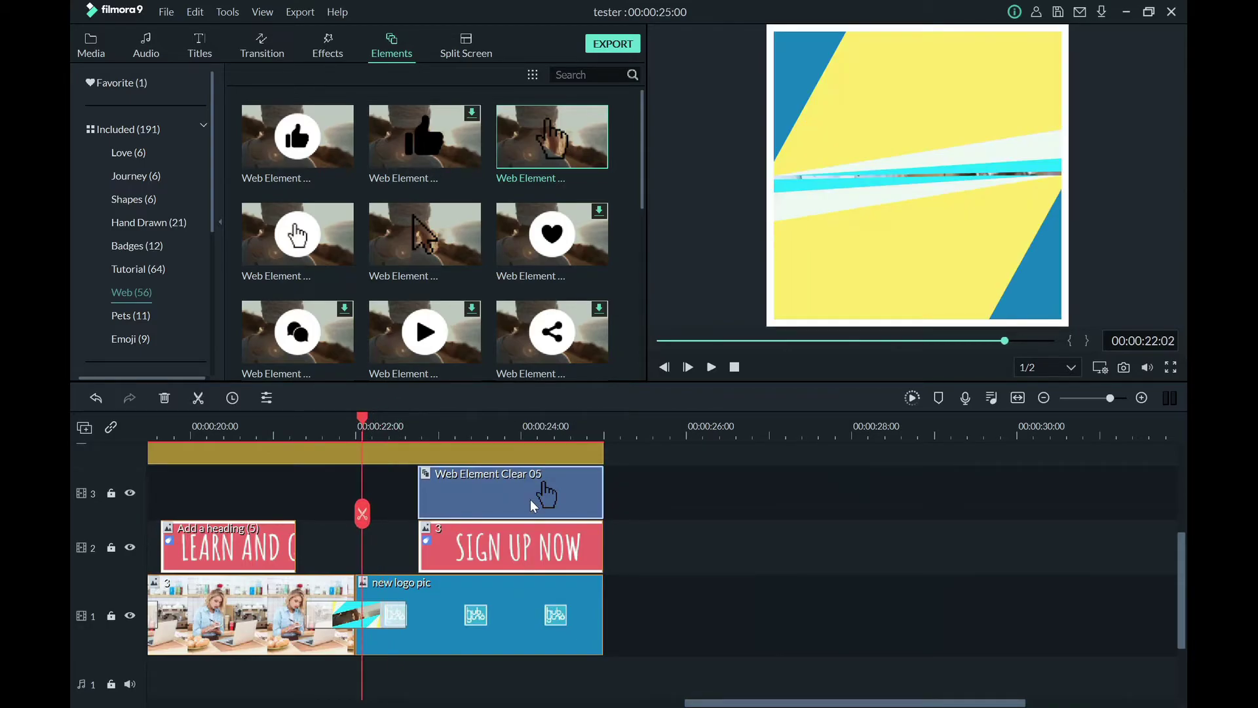
{"action": "key", "text": "space"}
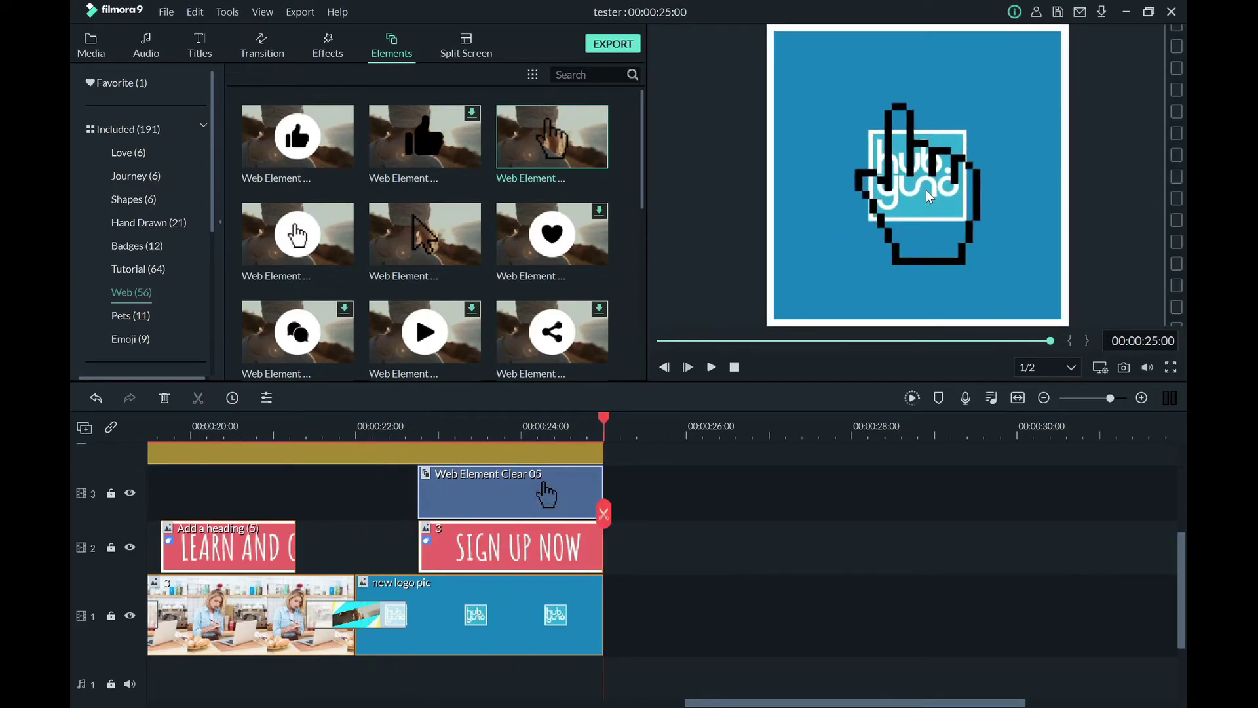
{"action": "left_click", "coordinate": [734, 366]}
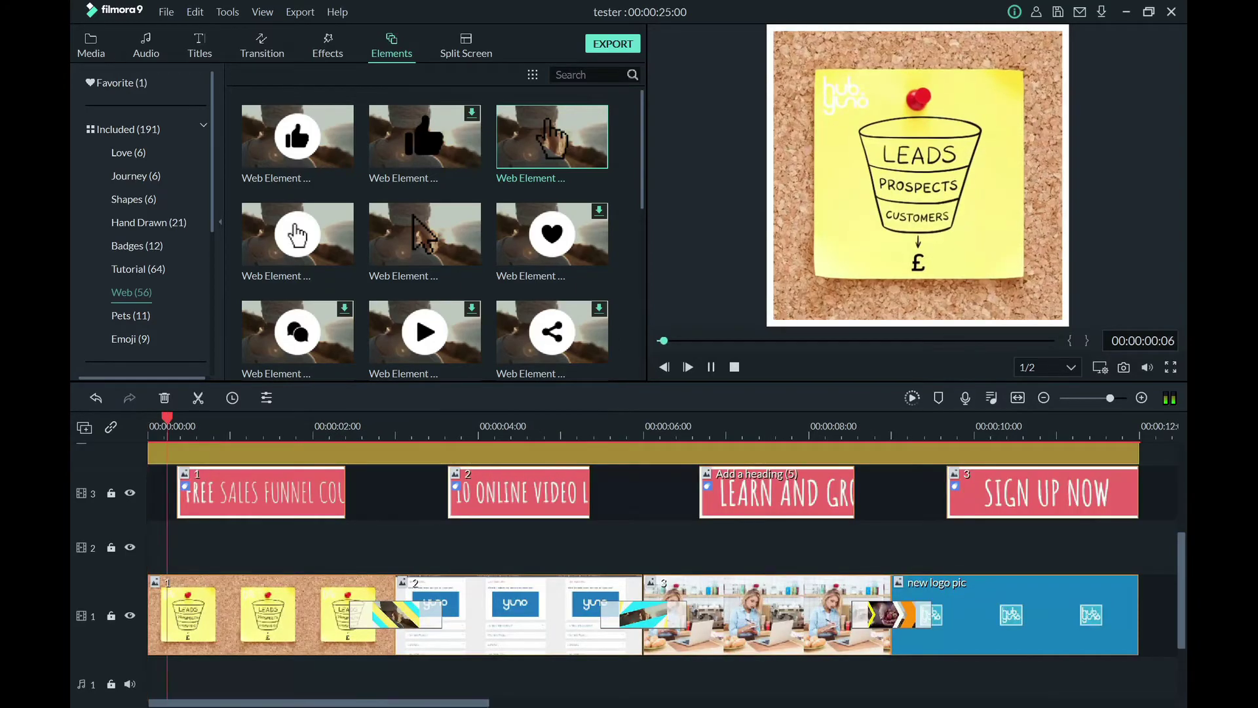
{"action": "left_click_drag", "start_coordinate": [448, 700], "coordinate": [900, 690]}
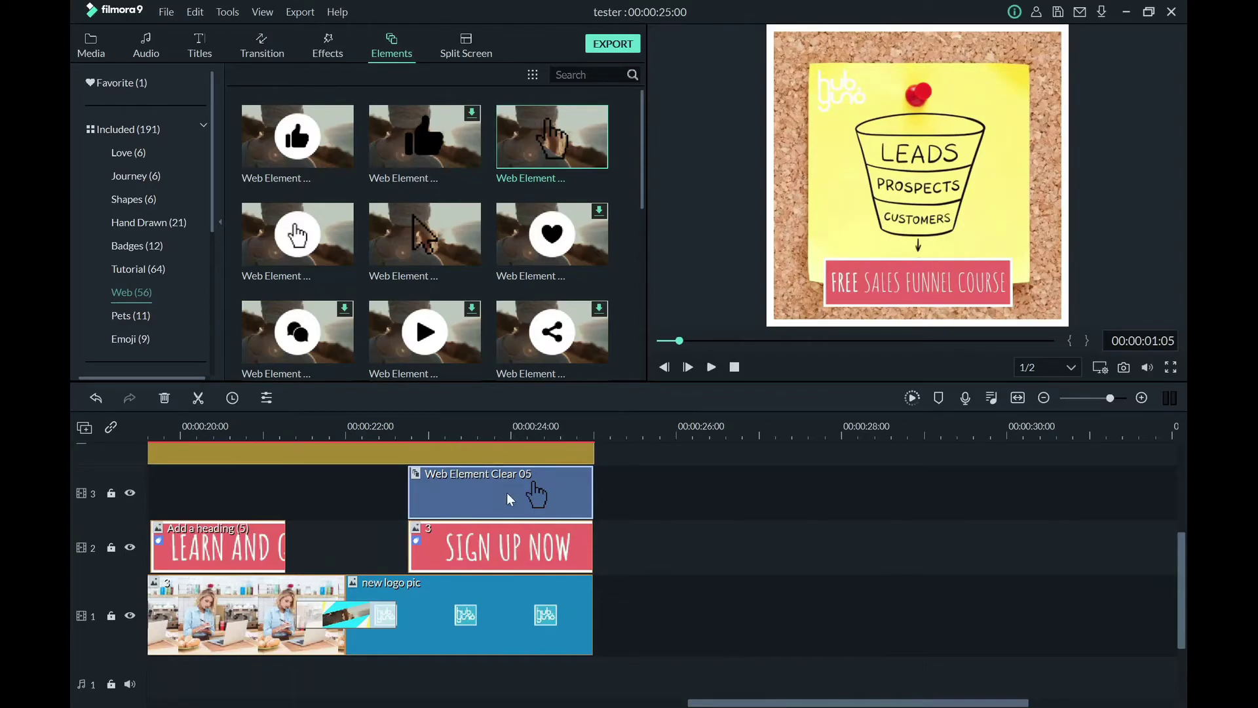
{"action": "left_click", "coordinate": [500, 436]}
{"action": "left_click", "coordinate": [955, 190]}
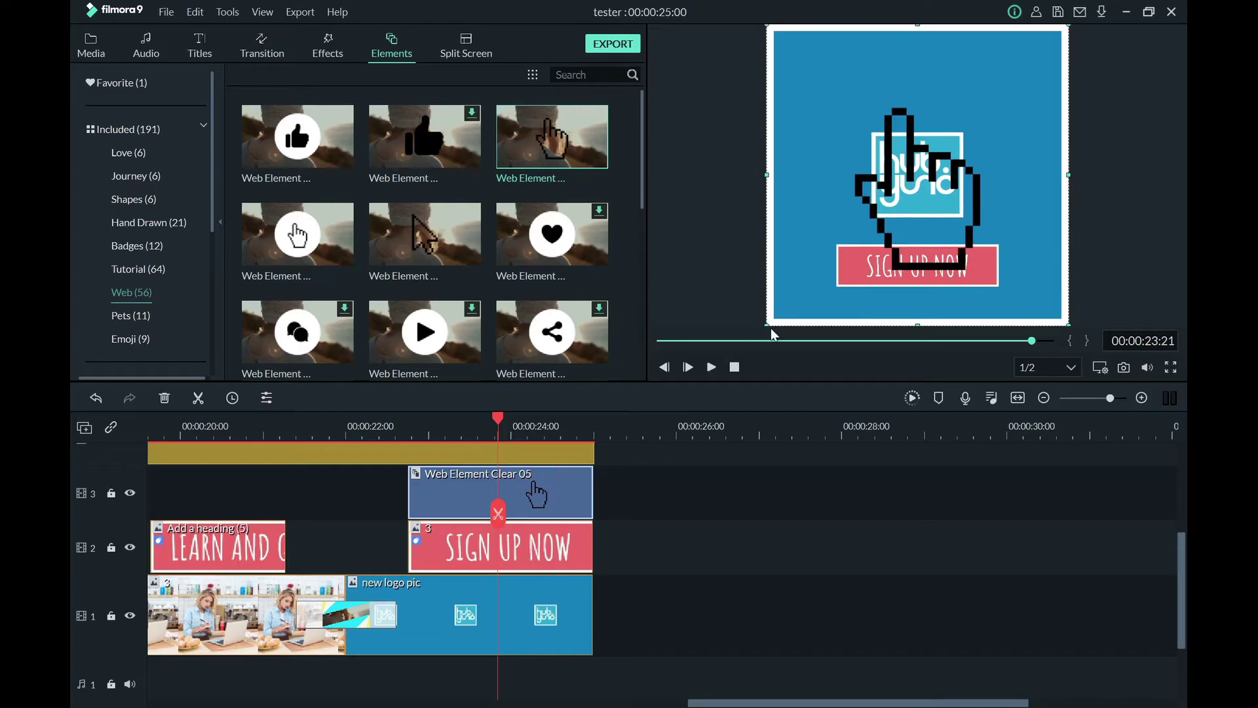
{"action": "left_click_drag", "start_coordinate": [767, 326], "coordinate": [1025, 72]}
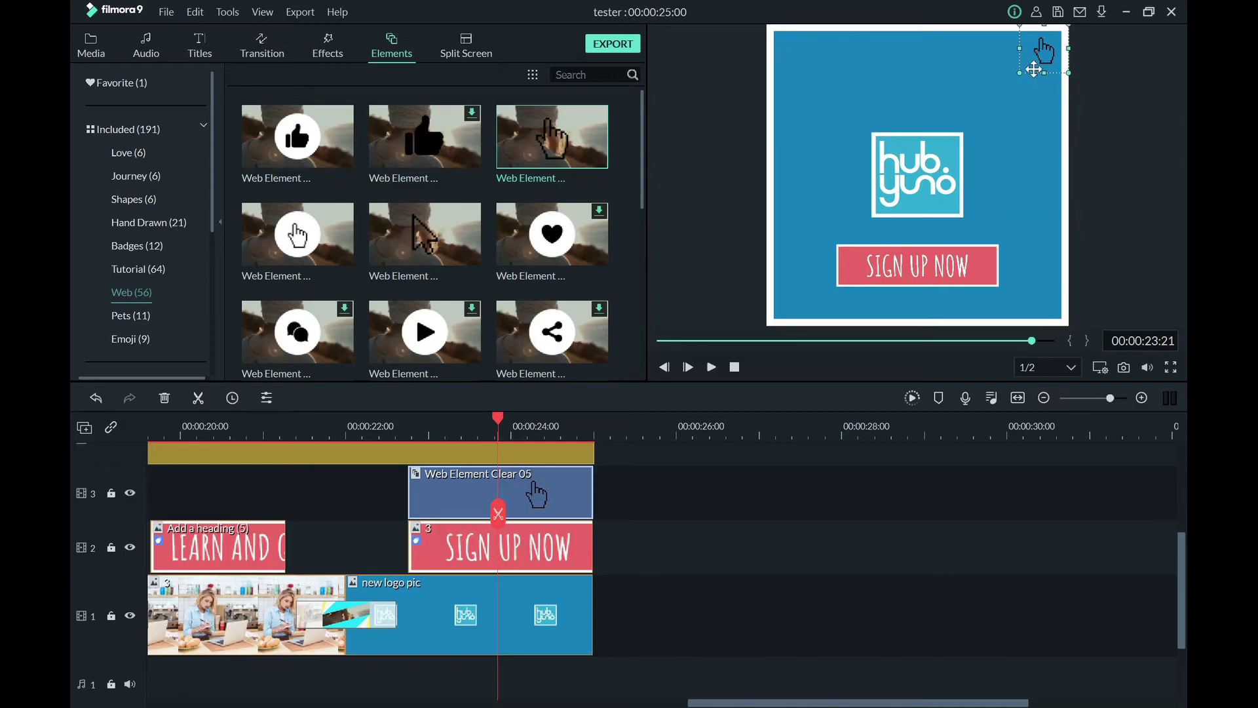
{"action": "left_click_drag", "start_coordinate": [1034, 69], "coordinate": [916, 287]}
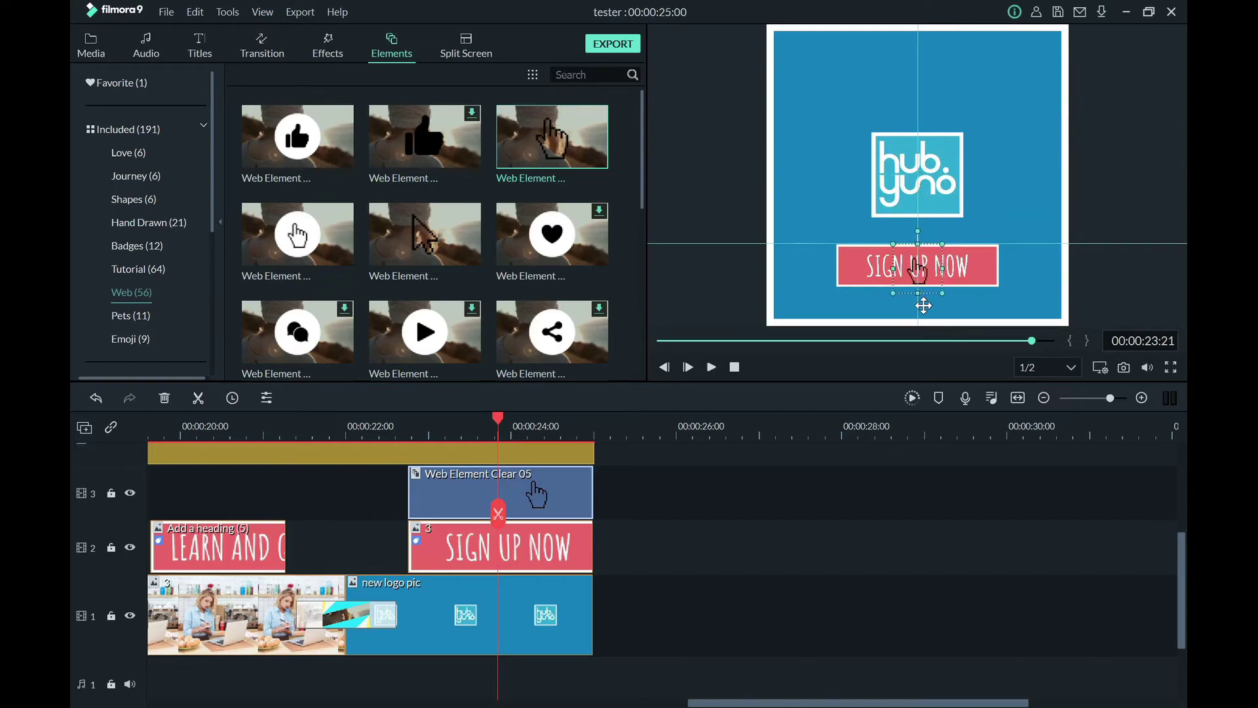
{"action": "left_click_drag", "start_coordinate": [924, 301], "coordinate": [917, 301]}
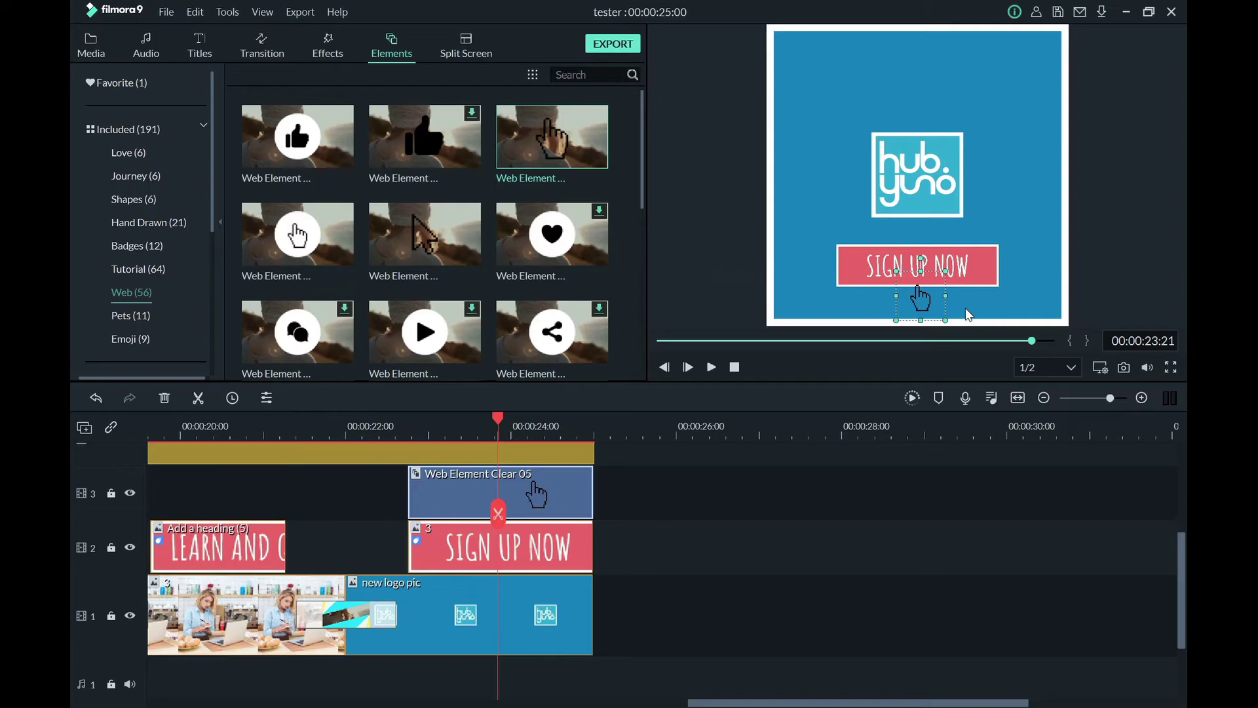
- Nudge the hand element slightly upward on the SIGN UP NOW banner and play back the second sequence's logo ending
{"action": "key", "text": "Up"}
{"action": "key", "text": "Up"}
{"action": "key", "text": "Up"}
{"action": "key", "text": "Up"}
{"action": "key", "text": "Up"}
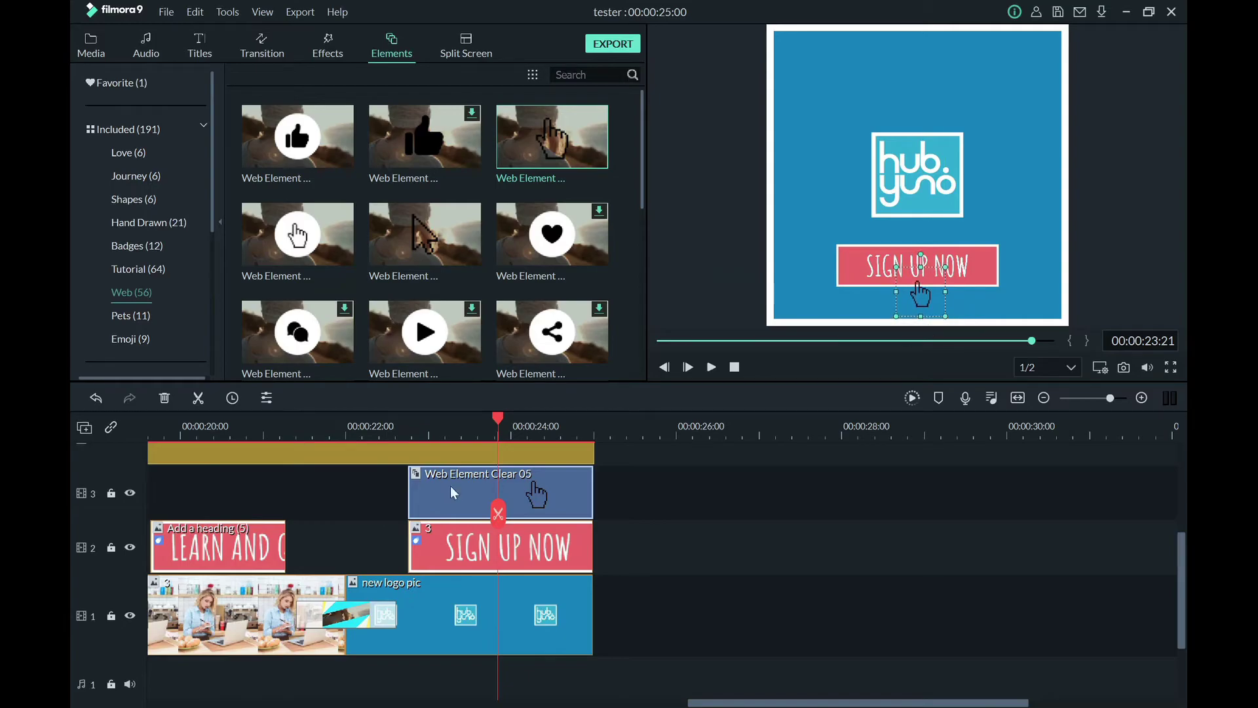
{"action": "left_click", "coordinate": [321, 433]}
{"action": "key", "text": "space"}
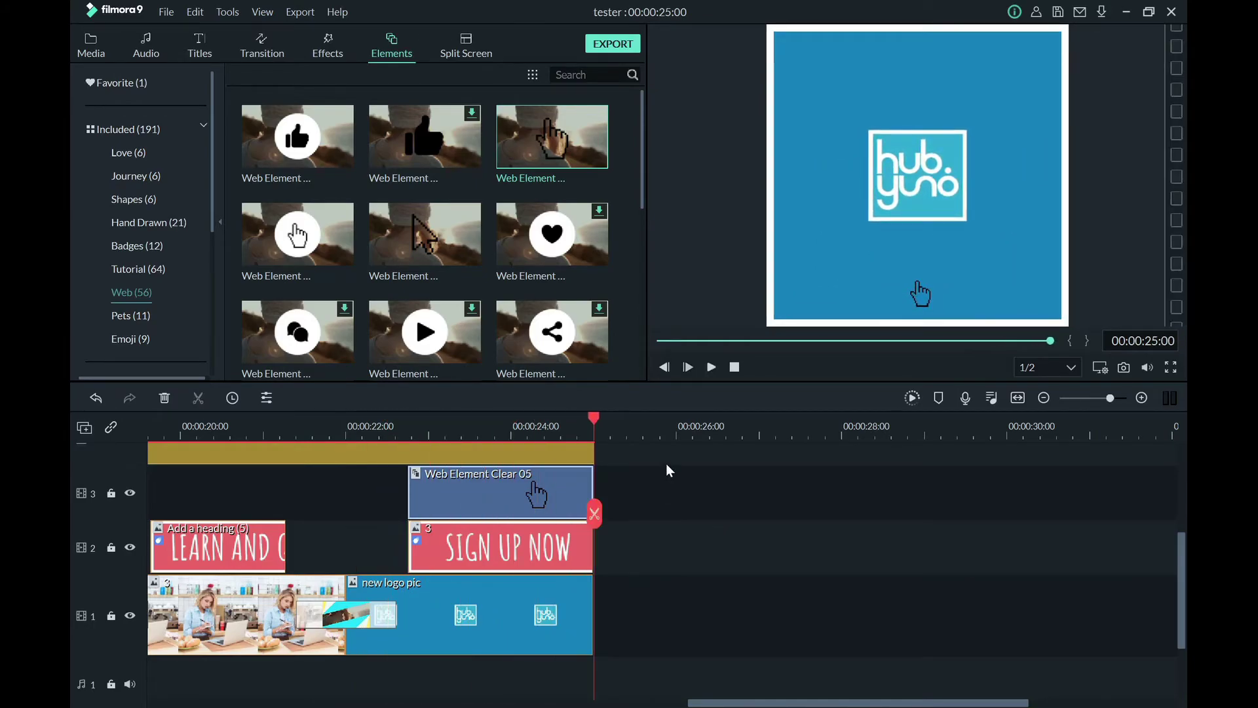
- Play back the first sequence from its start and then the second sequence to compare the two ads
{"action": "left_click_drag", "start_coordinate": [763, 705], "coordinate": [224, 705]}
{"action": "scroll", "coordinate": [162, 496], "scroll_direction": "up", "scroll_amount": 3}
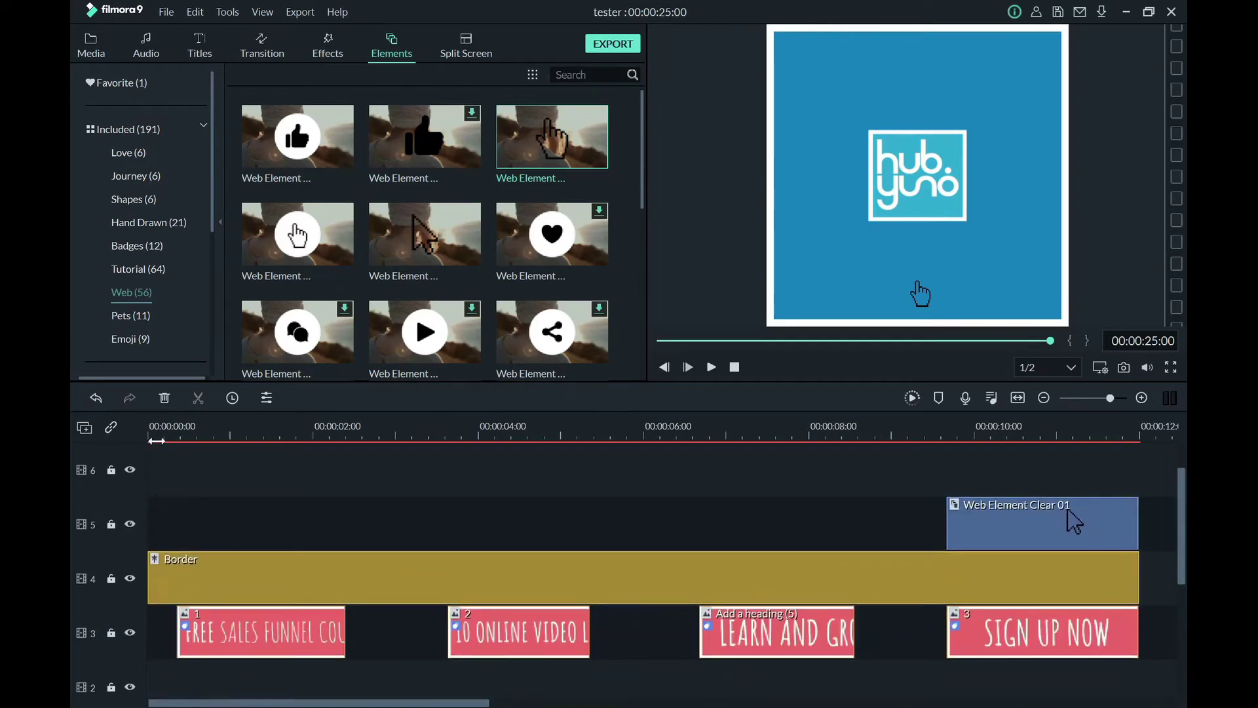
{"action": "left_click", "coordinate": [157, 429]}
{"action": "key", "text": "space"}
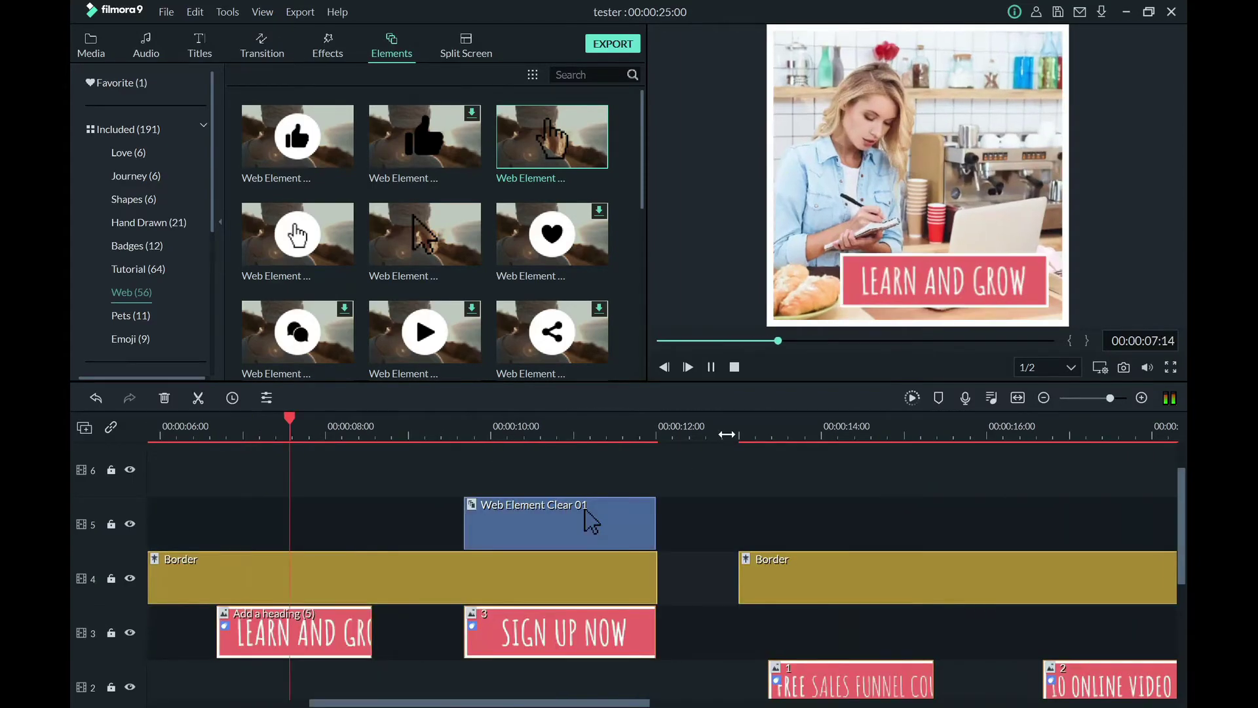
{"action": "left_click", "coordinate": [730, 466]}
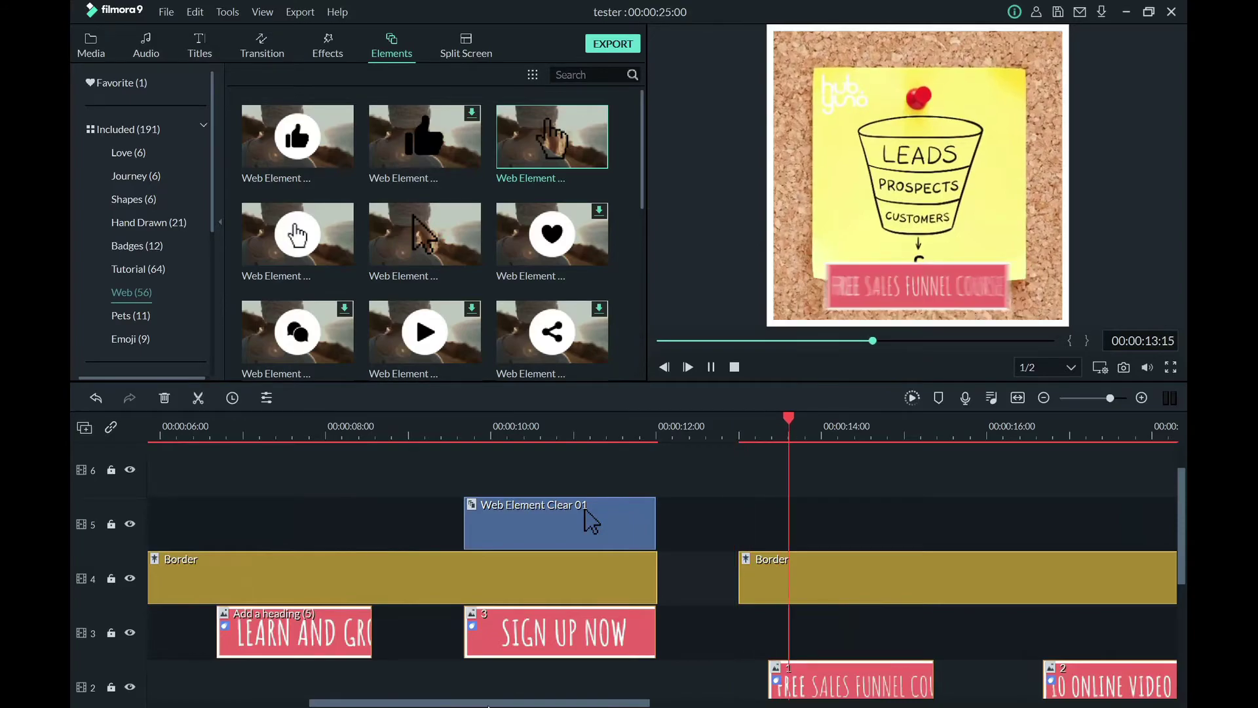
{"action": "left_click_drag", "start_coordinate": [537, 704], "coordinate": [752, 701]}
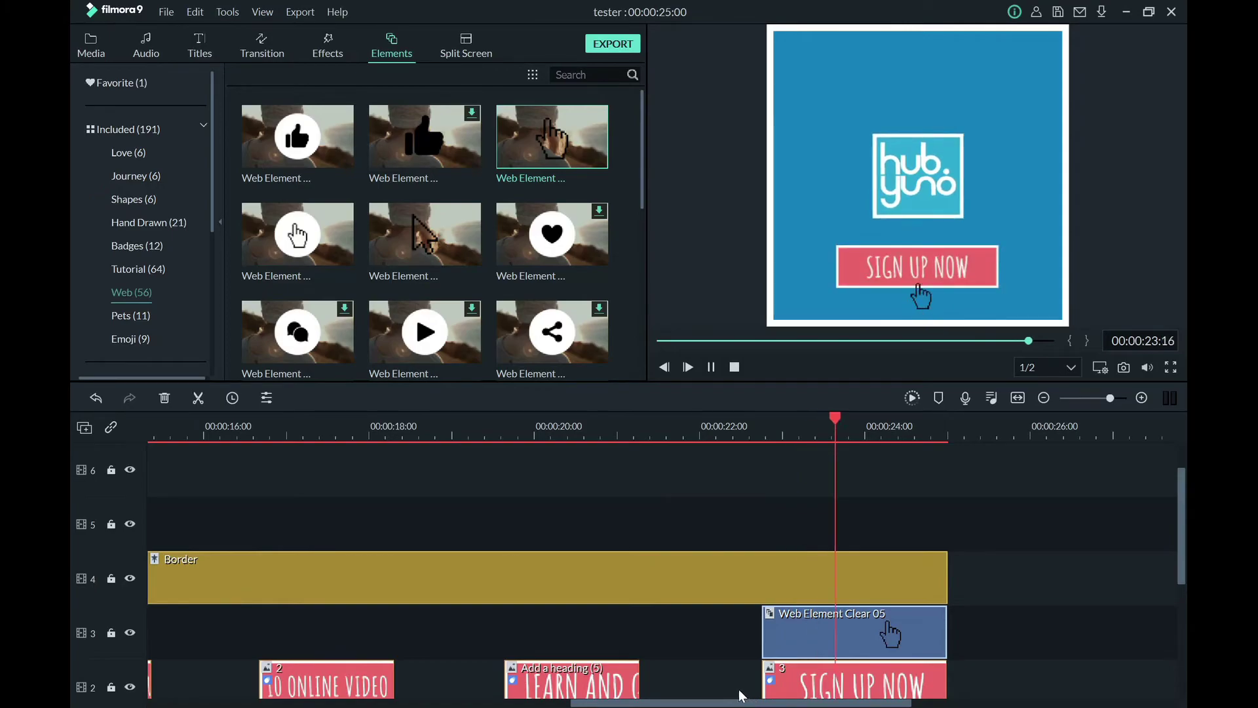
{"action": "key", "text": "space"}
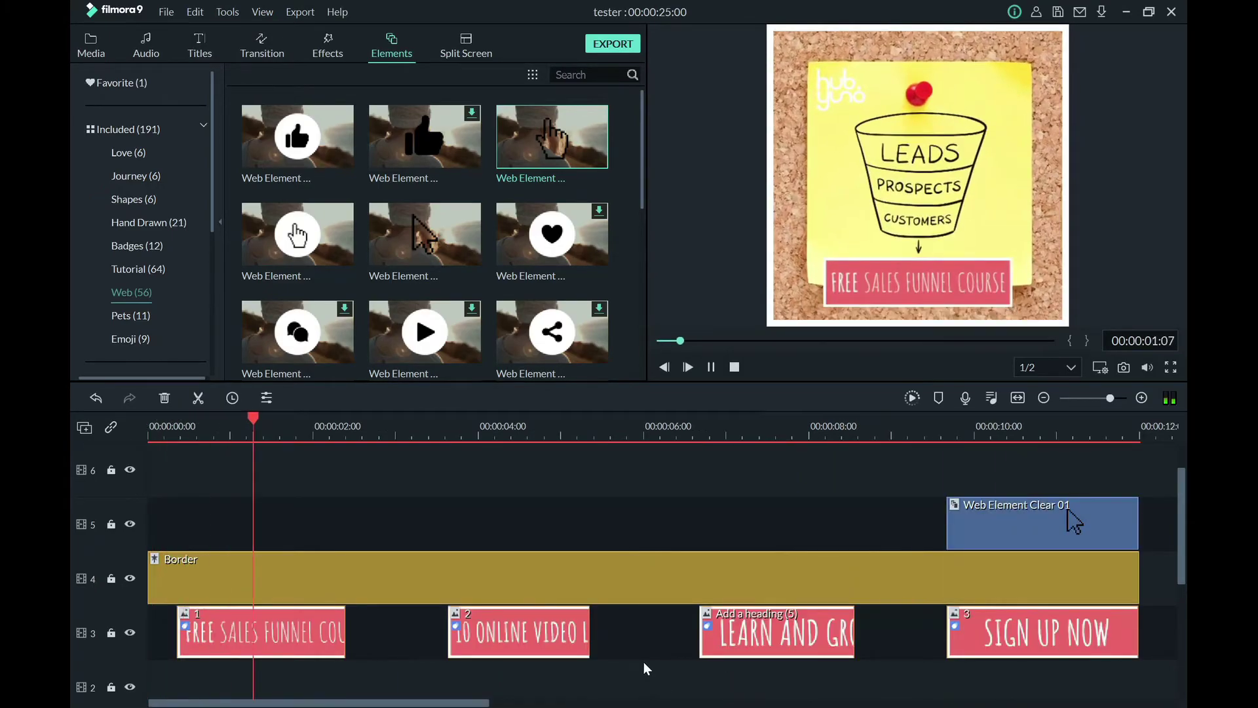
{"action": "key", "text": "space"}
- Examine the Young & Bright music library and the tracks of the second sequence, including its audio tracks
{"action": "left_click_drag", "start_coordinate": [549, 703], "coordinate": [827, 705]}
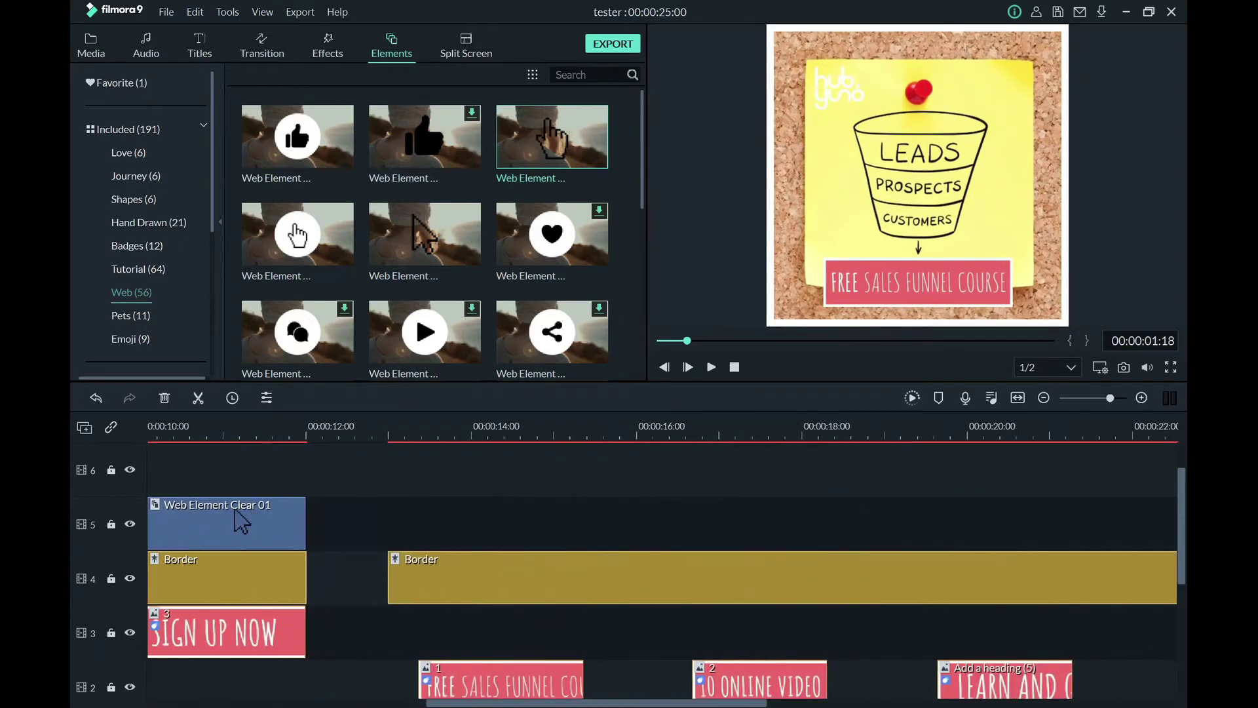
{"action": "scroll", "coordinate": [687, 525], "scroll_direction": "down", "scroll_amount": 4}
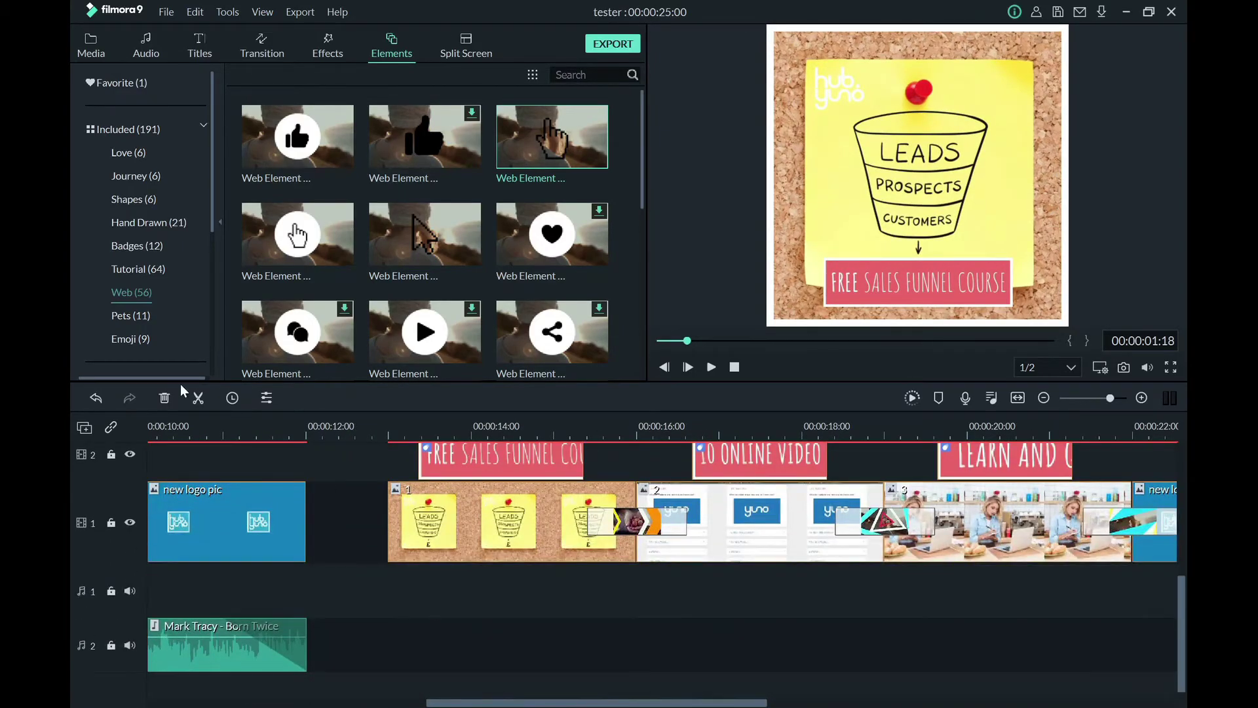
{"action": "left_click", "coordinate": [149, 42]}
{"action": "left_click", "coordinate": [140, 153]}
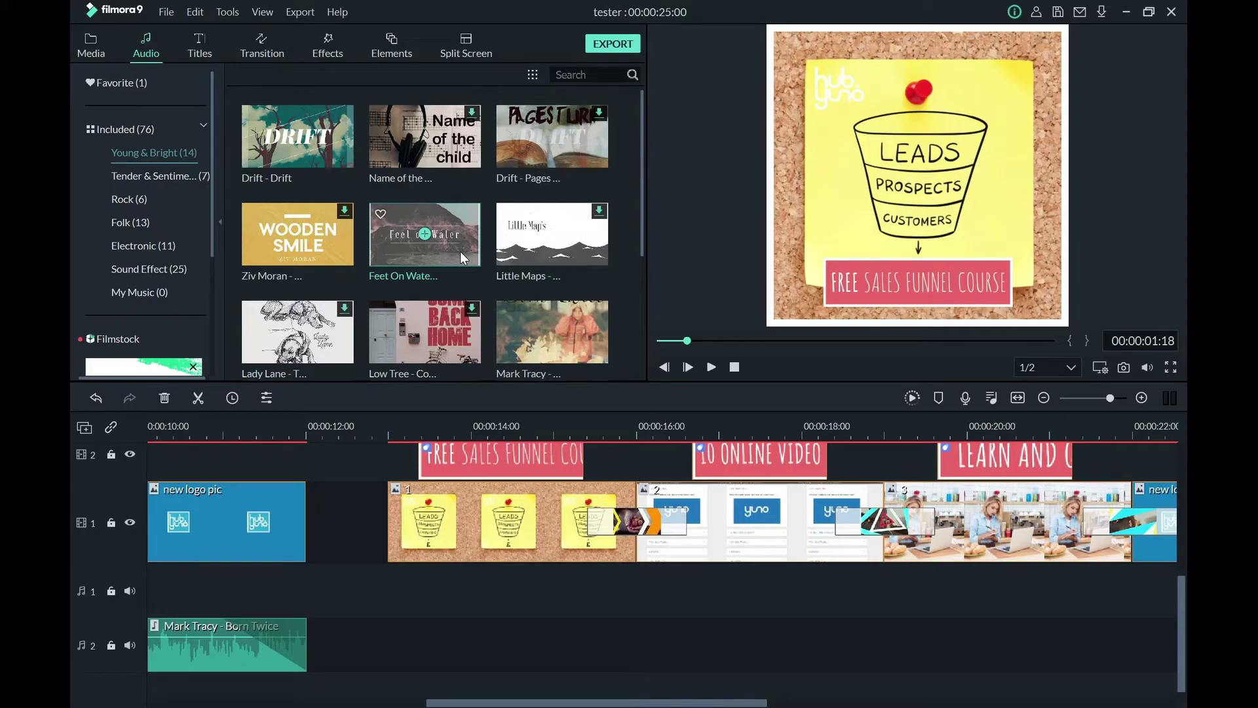
{"action": "left_click", "coordinate": [496, 428]}
{"action": "left_click", "coordinate": [716, 428]}
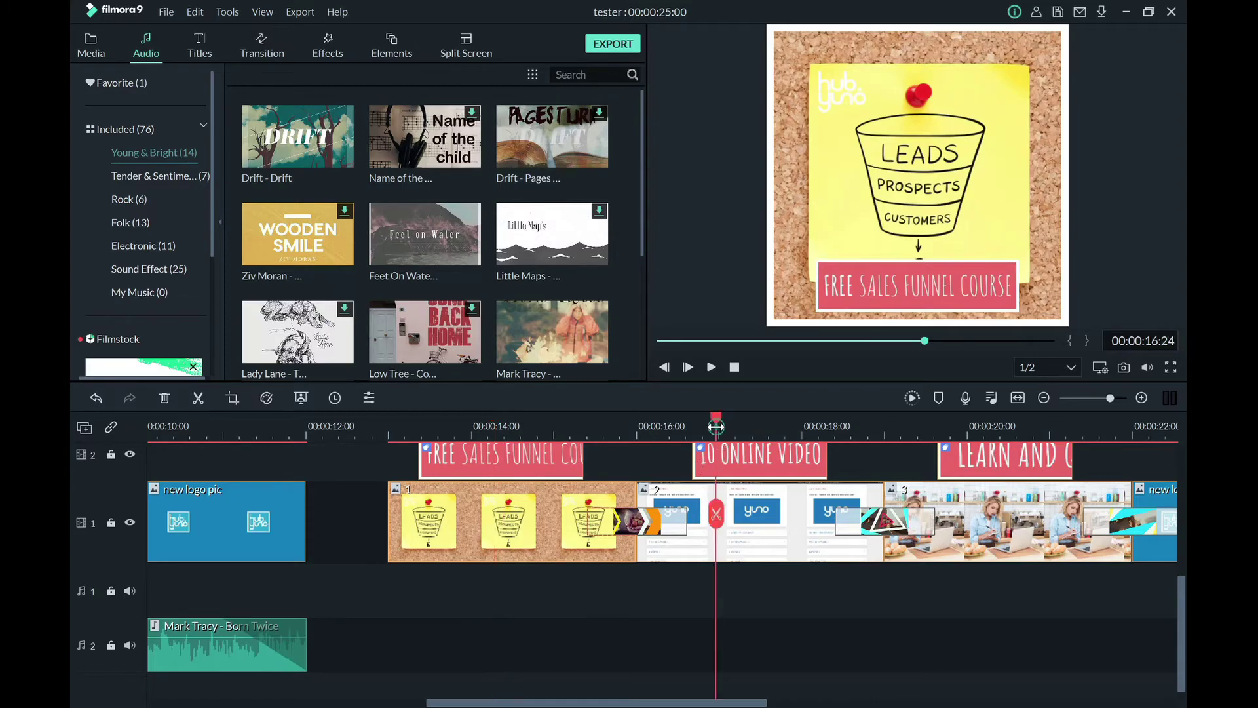
{"action": "left_click", "coordinate": [522, 428]}
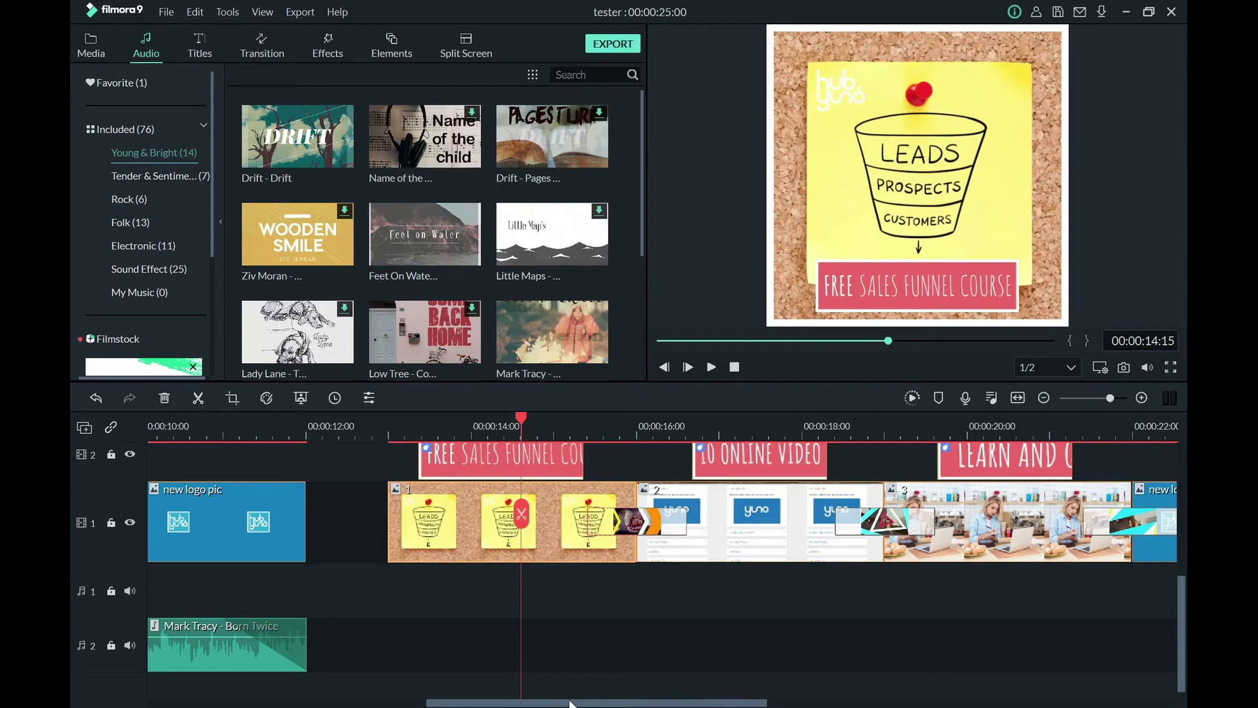
{"action": "left_click_drag", "start_coordinate": [570, 704], "coordinate": [637, 681]}
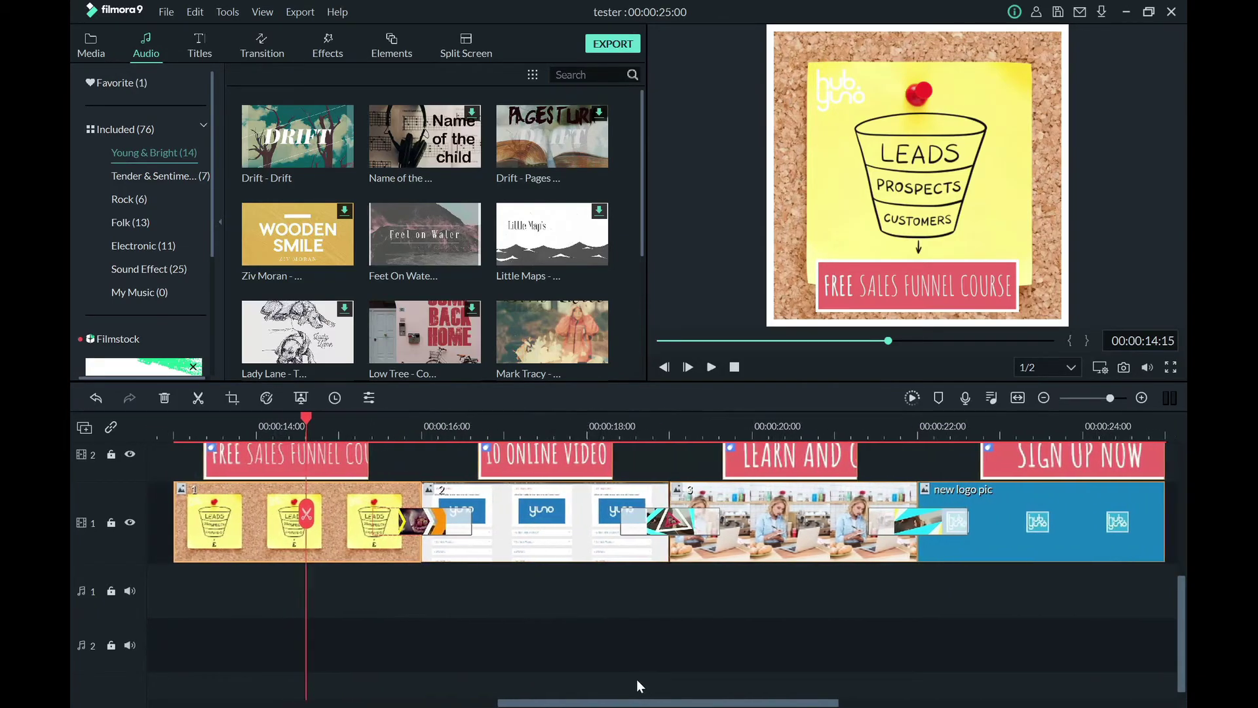
{"action": "scroll", "coordinate": [624, 617], "scroll_direction": "up", "scroll_amount": 5}
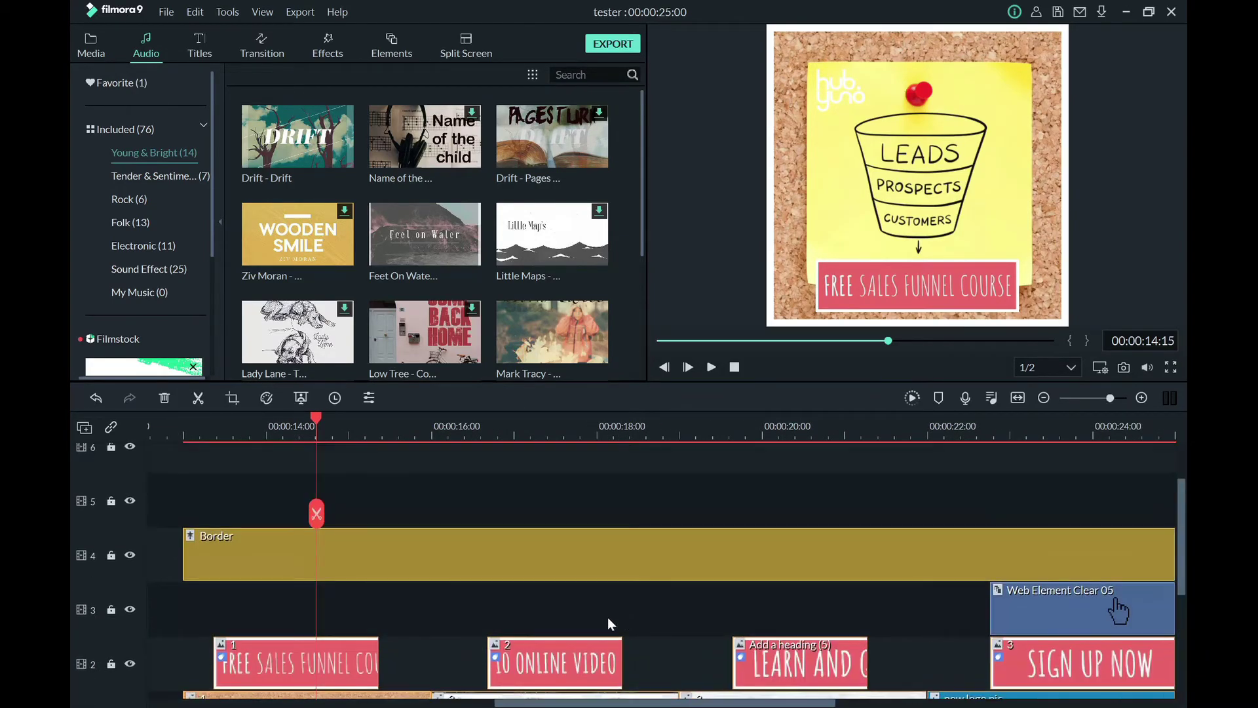
{"action": "scroll", "coordinate": [608, 616], "scroll_direction": "down", "scroll_amount": 3}
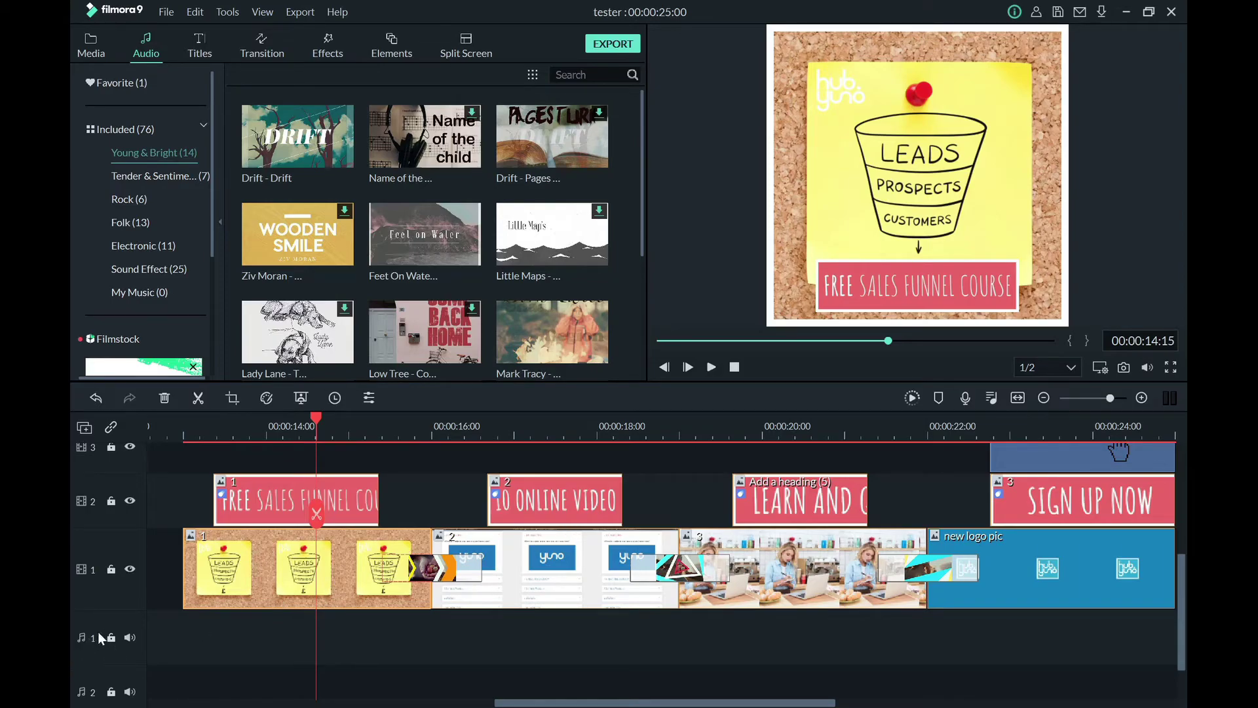
- Add the favourite music Mark Tracy - Born Twice to audio track 1, aligned with the start of the second sequence
{"action": "left_click", "coordinate": [91, 45]}
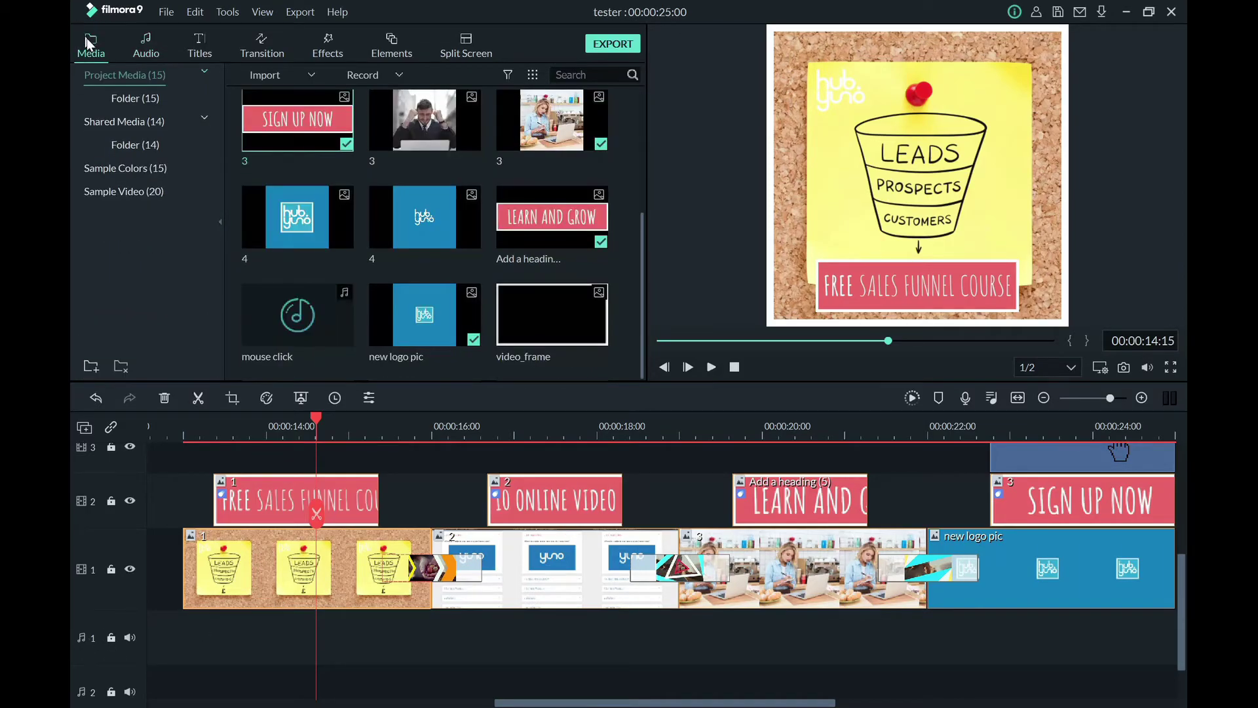
{"action": "scroll", "coordinate": [255, 262], "scroll_direction": "up", "scroll_amount": 3}
{"action": "left_click", "coordinate": [146, 46]}
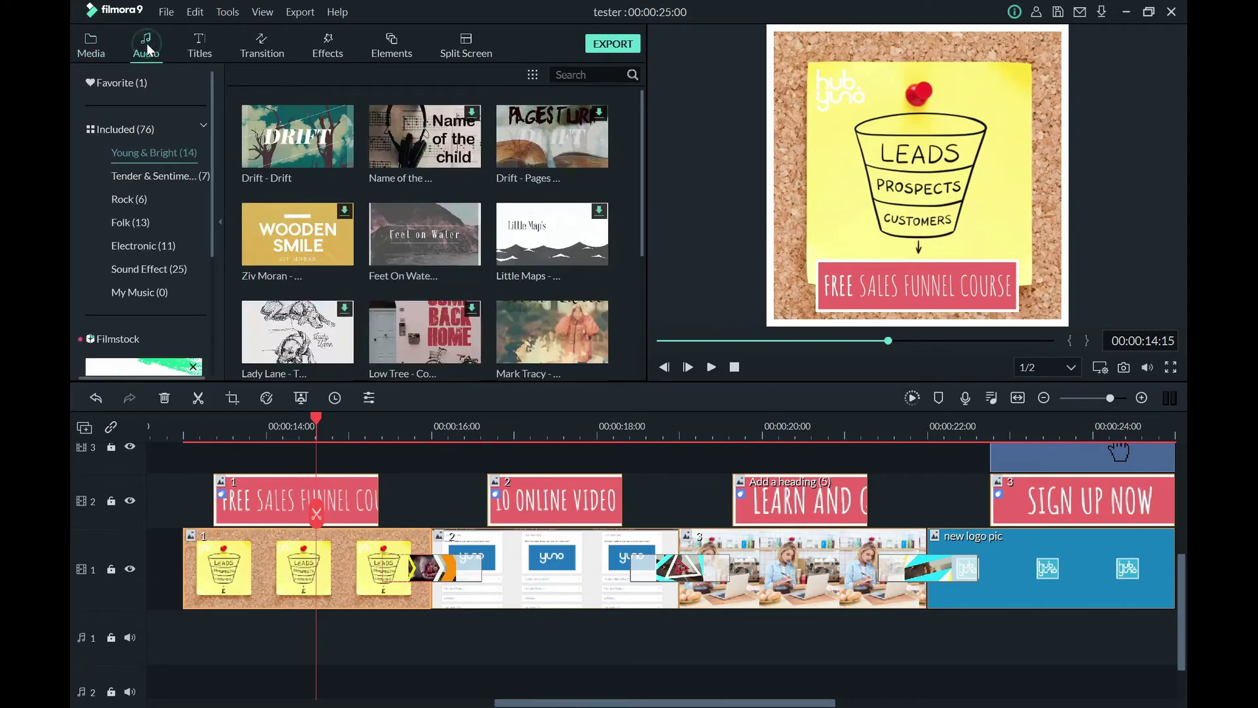
{"action": "left_click", "coordinate": [148, 88]}
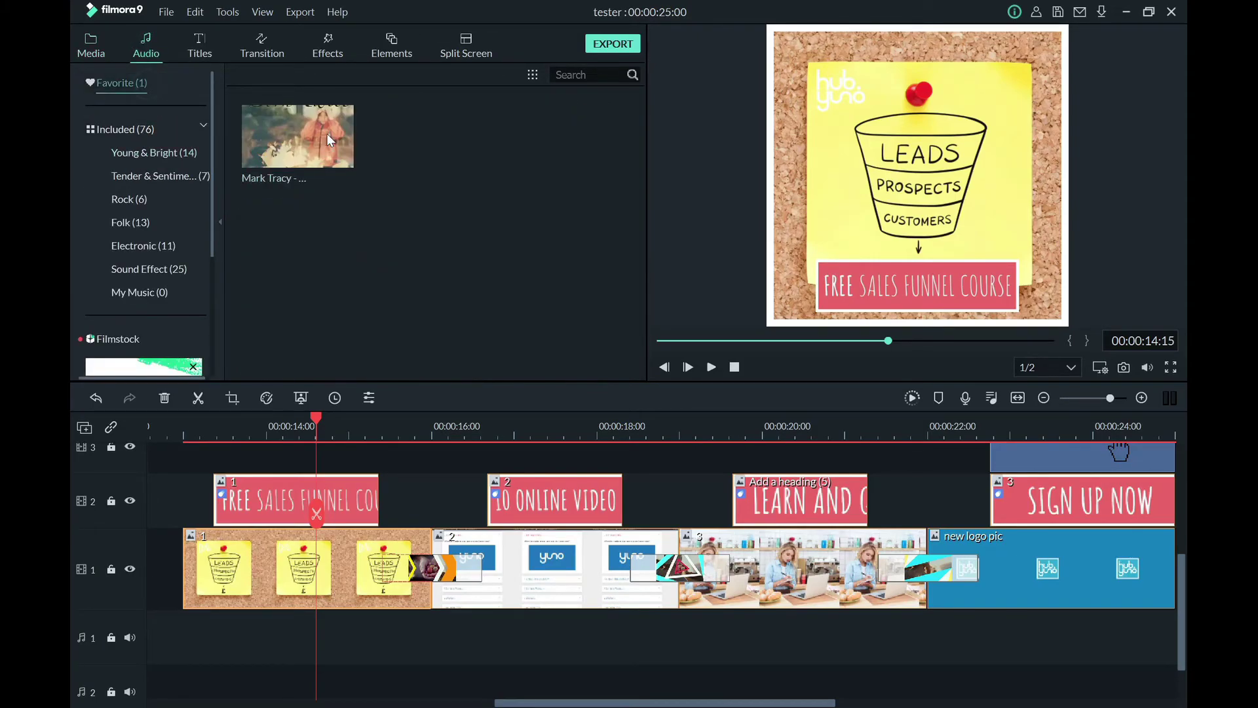
{"action": "left_click", "coordinate": [159, 154]}
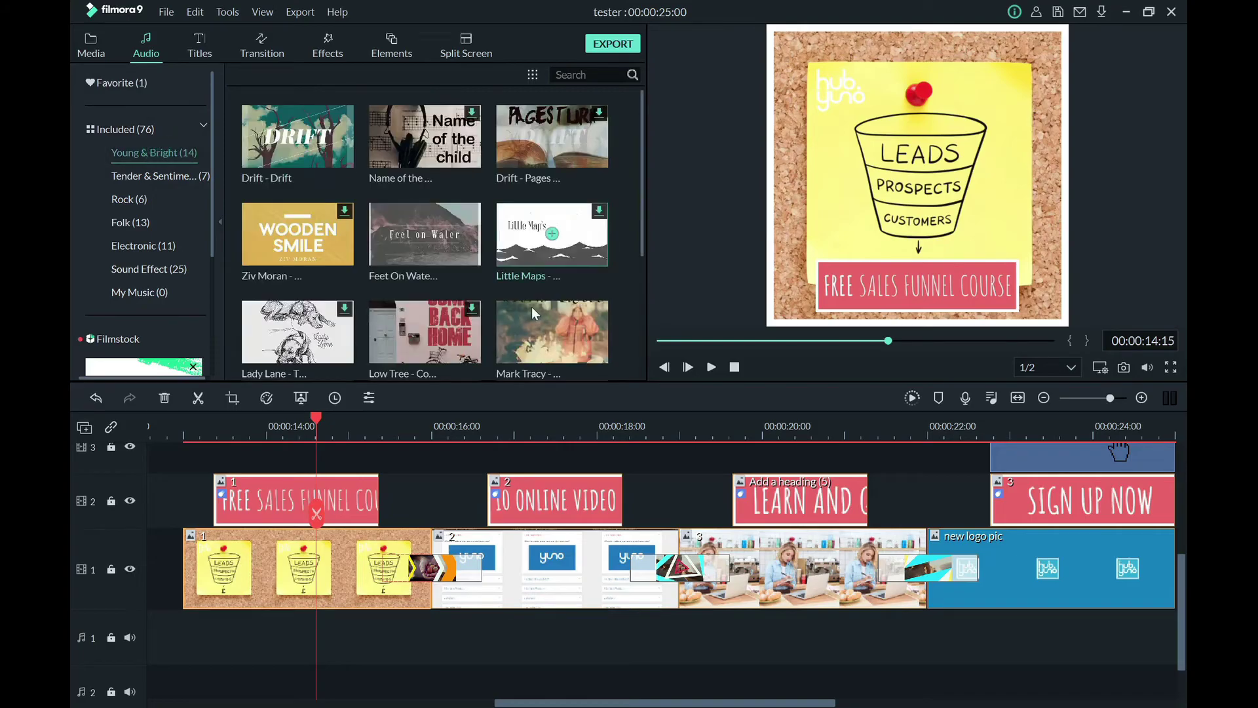
{"action": "left_click", "coordinate": [117, 83]}
{"action": "left_click_drag", "start_coordinate": [321, 140], "coordinate": [264, 247]}
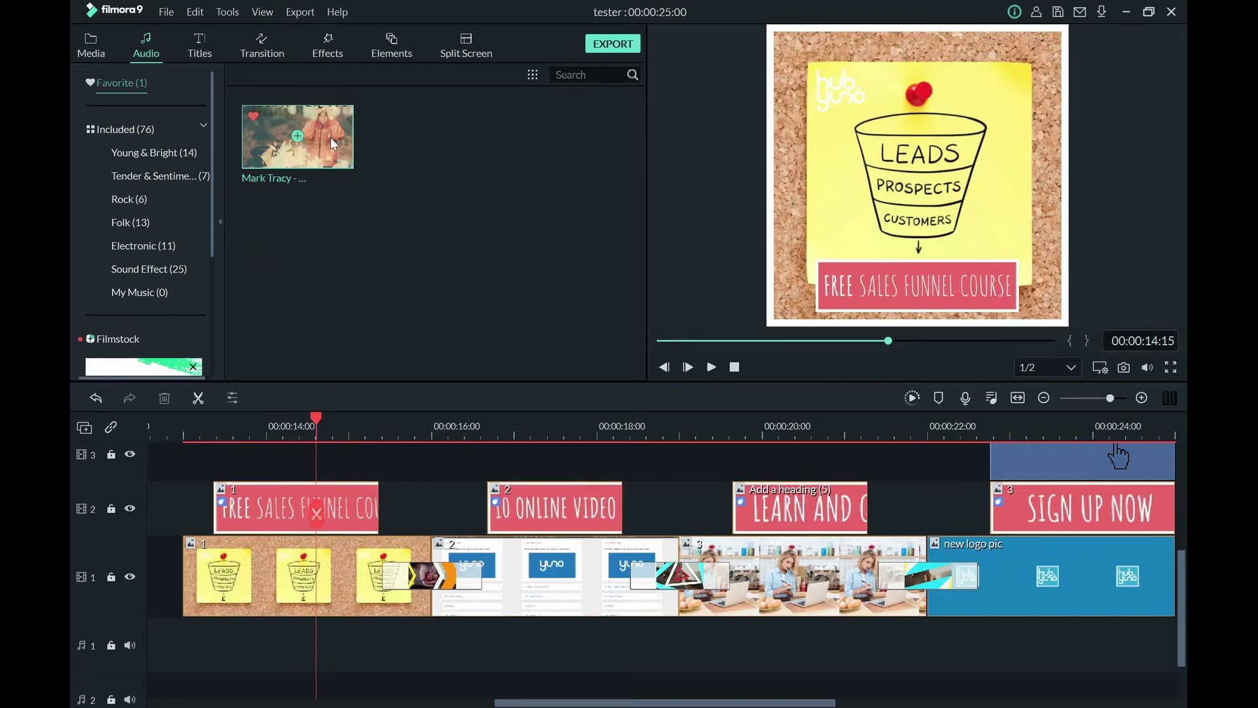
{"action": "left_click_drag", "start_coordinate": [333, 140], "coordinate": [192, 641]}
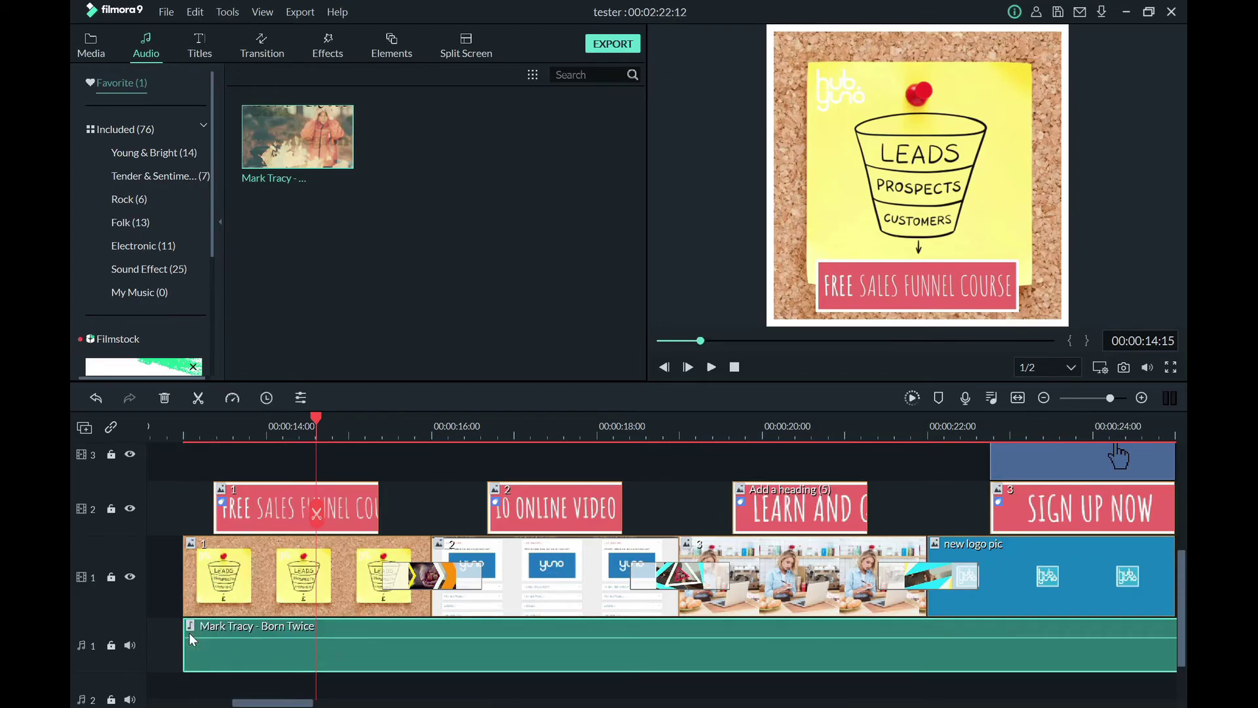
- Split the music on audio track 1 at 00:00:25:06, just past the logo clip, and delete the remainder
{"action": "left_click_drag", "start_coordinate": [274, 703], "coordinate": [333, 703]}
{"action": "left_click", "coordinate": [462, 426]}
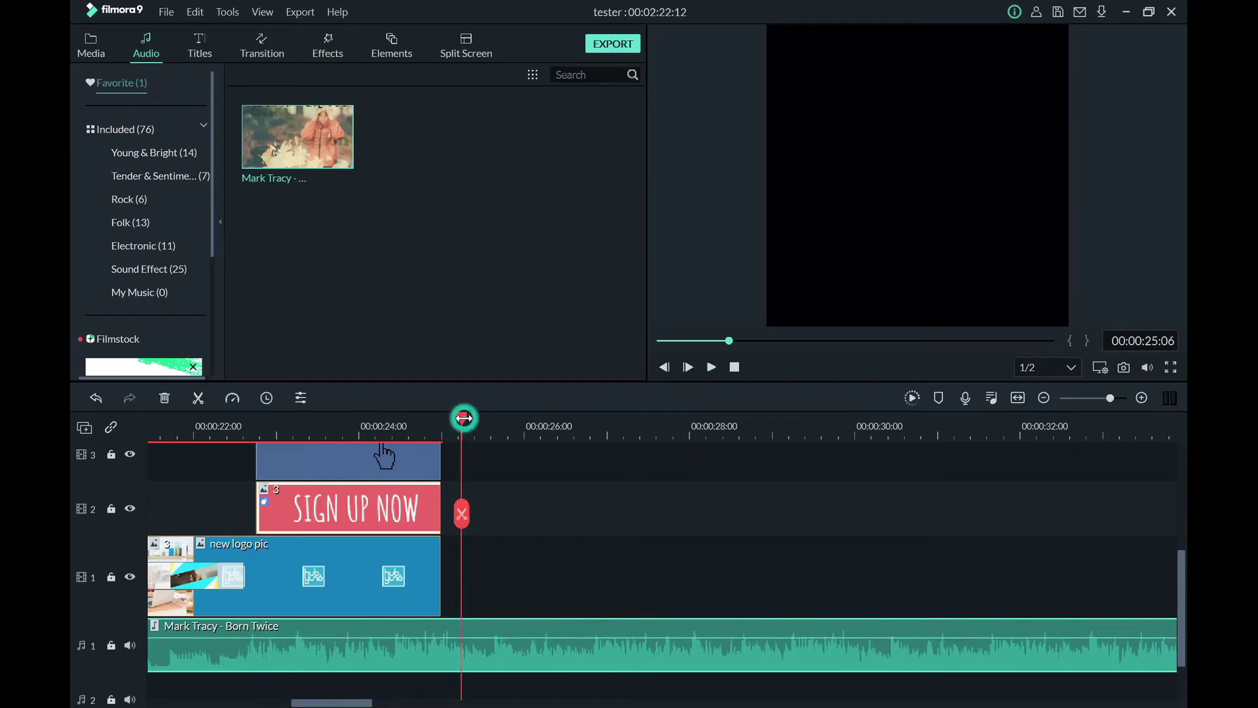
{"action": "left_click", "coordinate": [462, 521]}
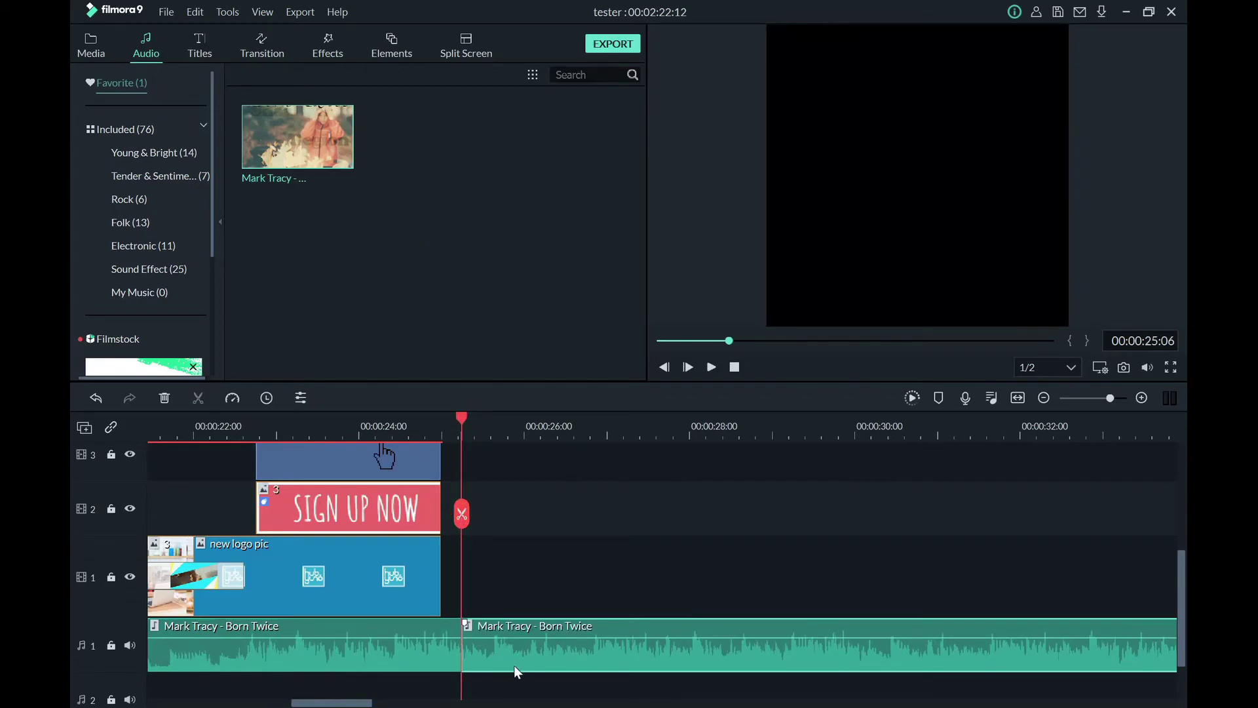
{"action": "key", "text": "Delete"}
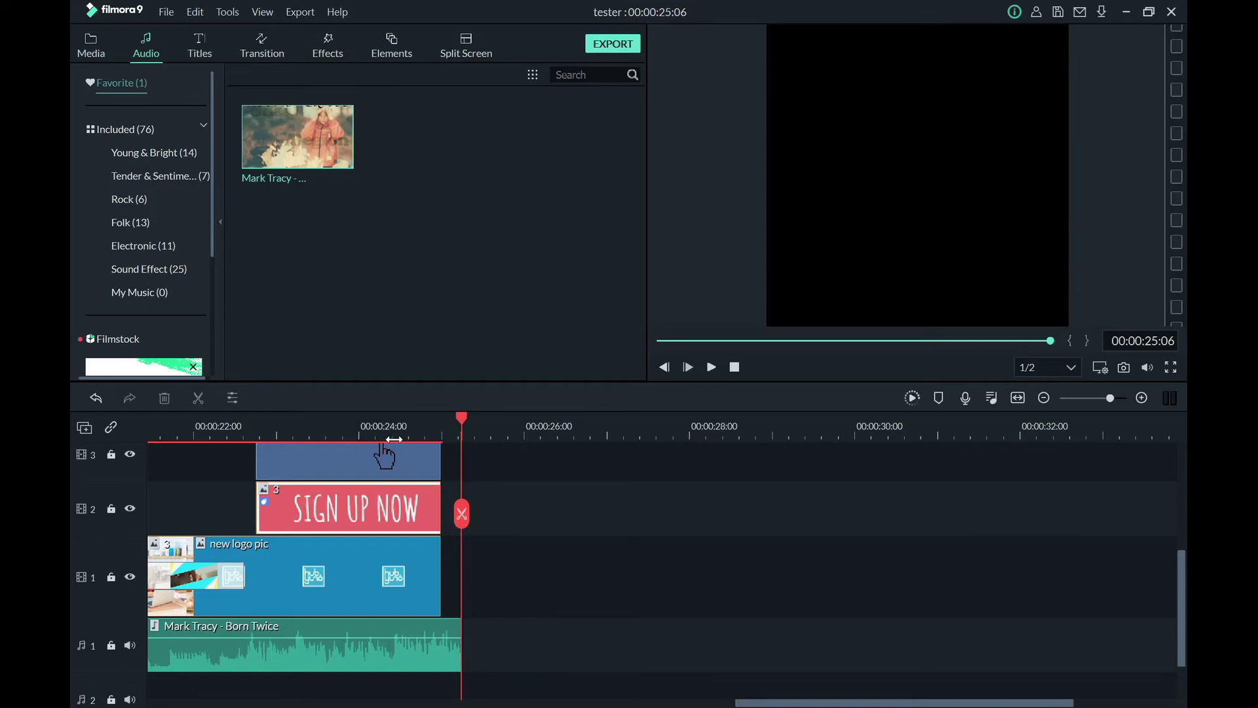
- Trim the end of the music on audio track 1 to the logo clip's end at 00:00:25:00
{"action": "left_click", "coordinate": [393, 438]}
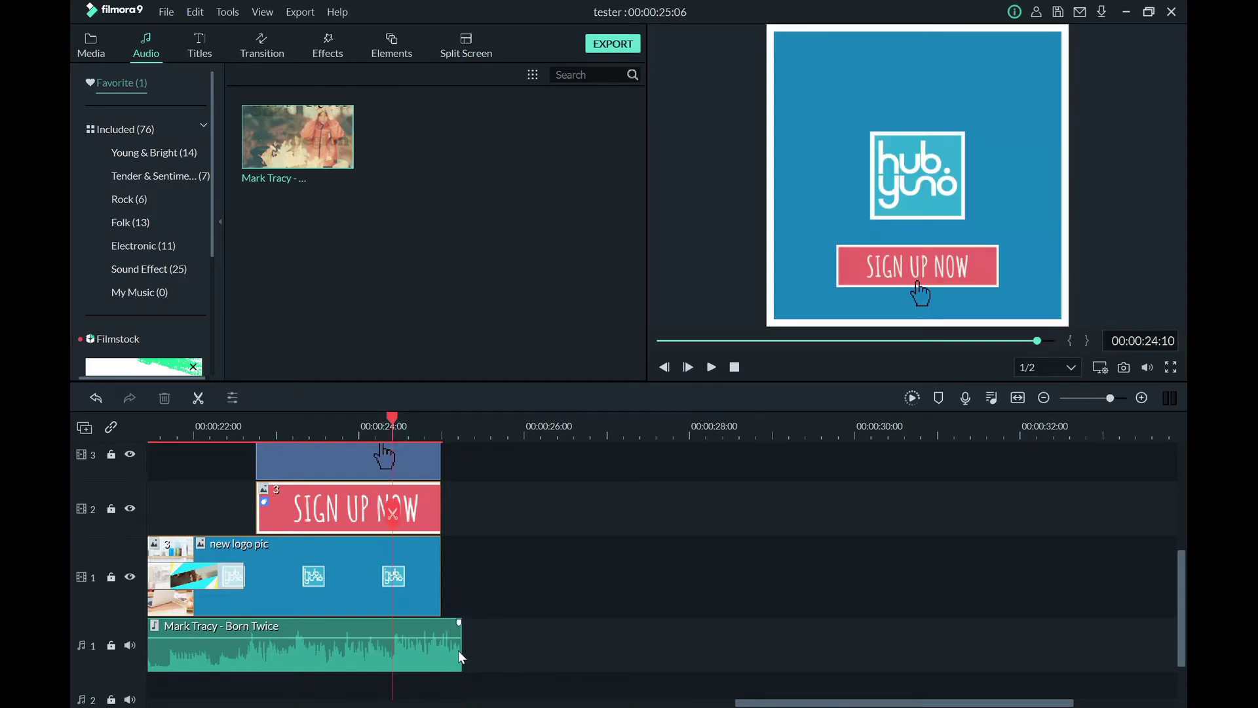
{"action": "left_click", "coordinate": [458, 650]}
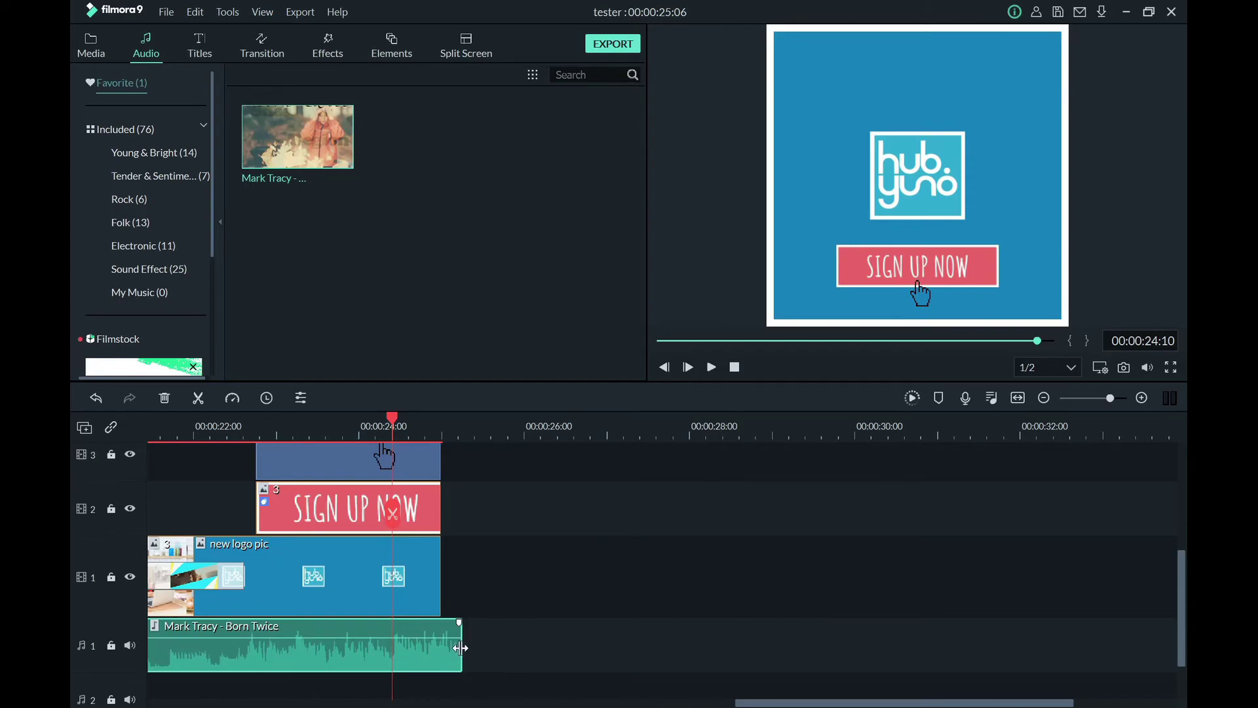
{"action": "left_click_drag", "start_coordinate": [461, 650], "coordinate": [439, 639]}
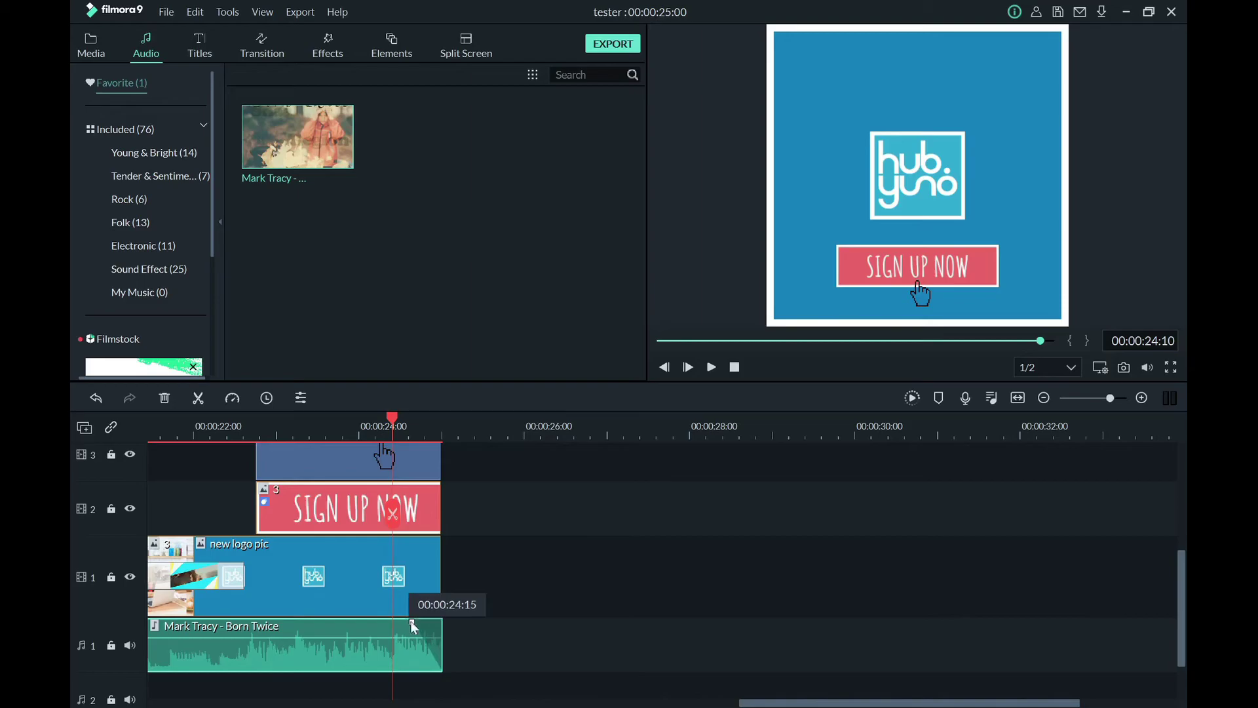
- Play back the second sequence's ending and add a fade-out of under one second to the end of its music
{"action": "left_click_drag", "start_coordinate": [789, 704], "coordinate": [759, 705]}
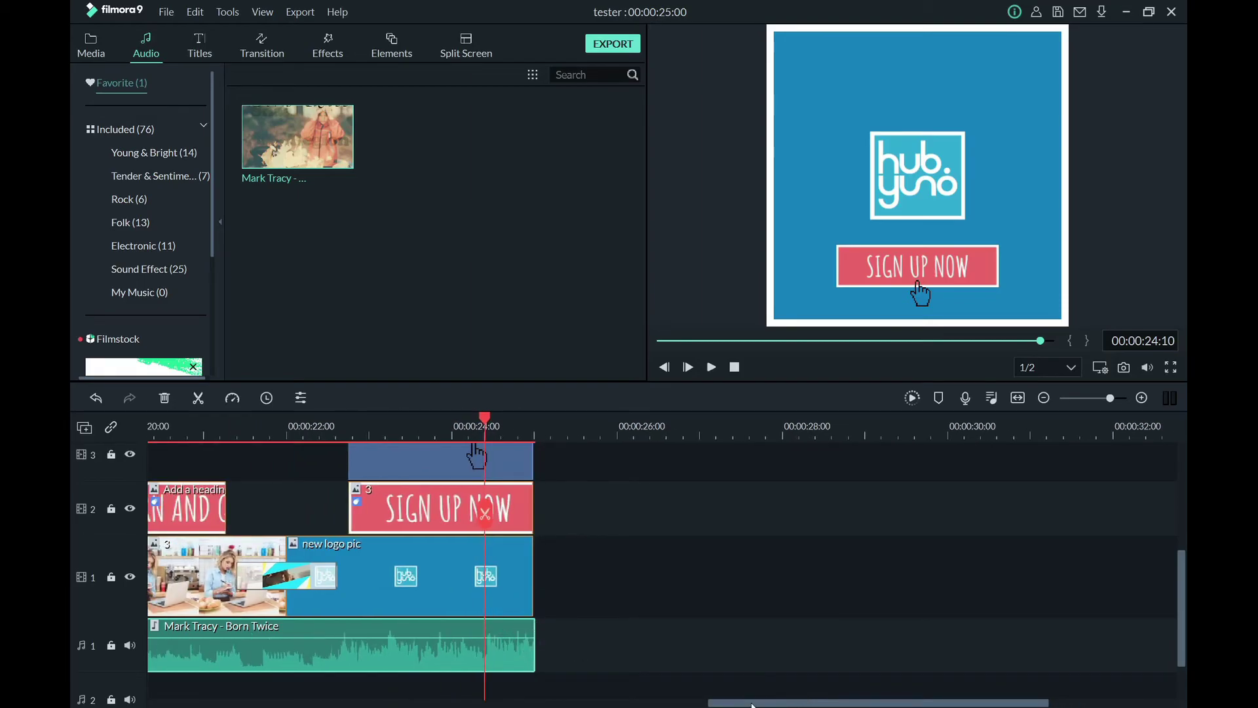
{"action": "left_click_drag", "start_coordinate": [702, 705], "coordinate": [622, 704]}
{"action": "left_click", "coordinate": [498, 425]}
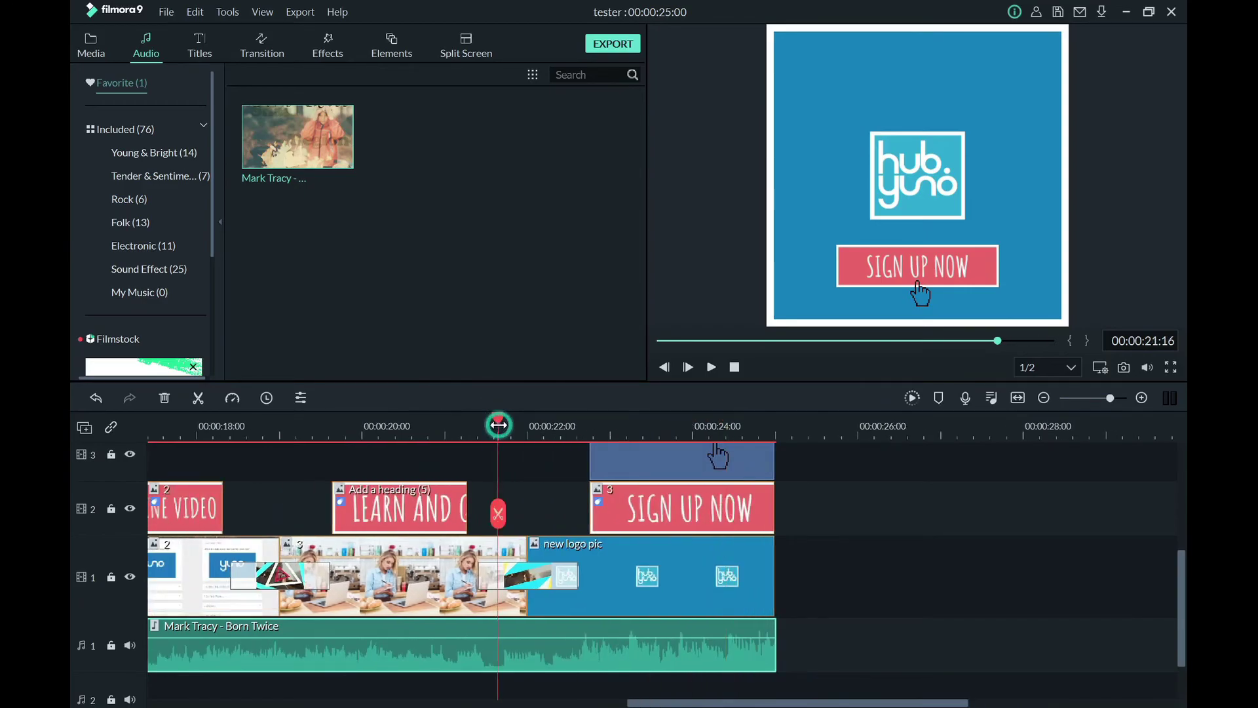
{"action": "key", "text": "space"}
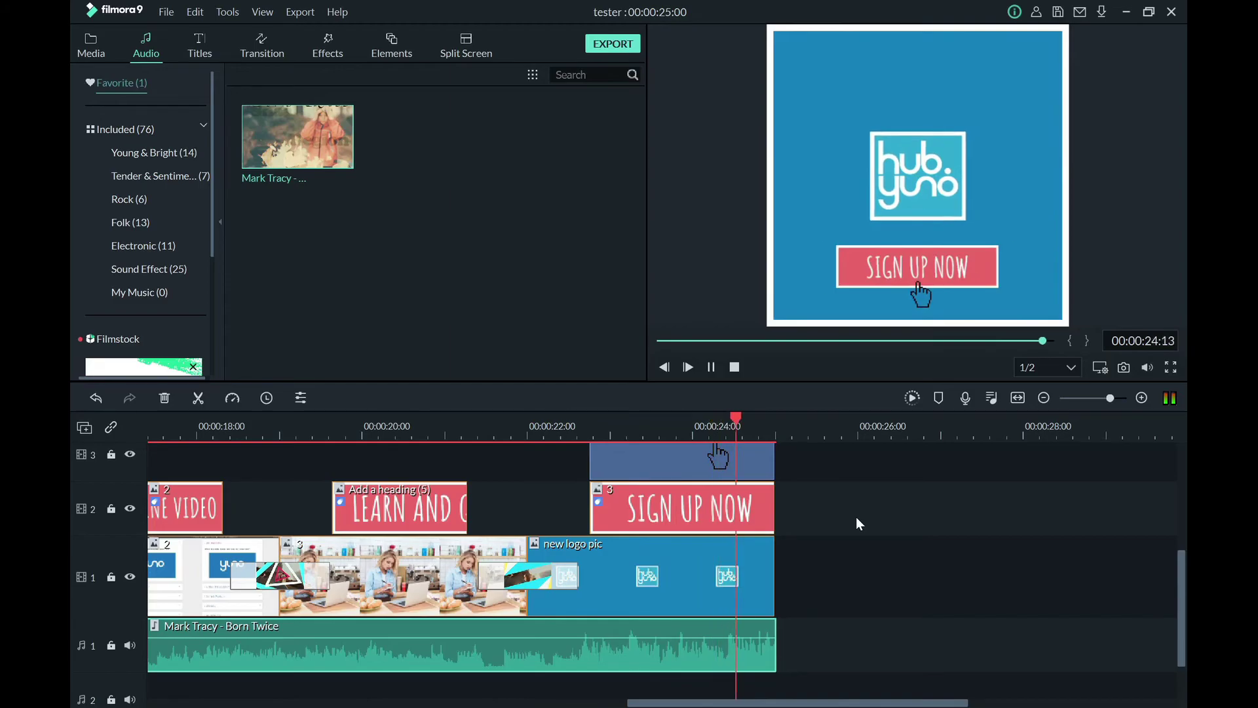
{"action": "left_click_drag", "start_coordinate": [775, 420], "coordinate": [518, 482]}
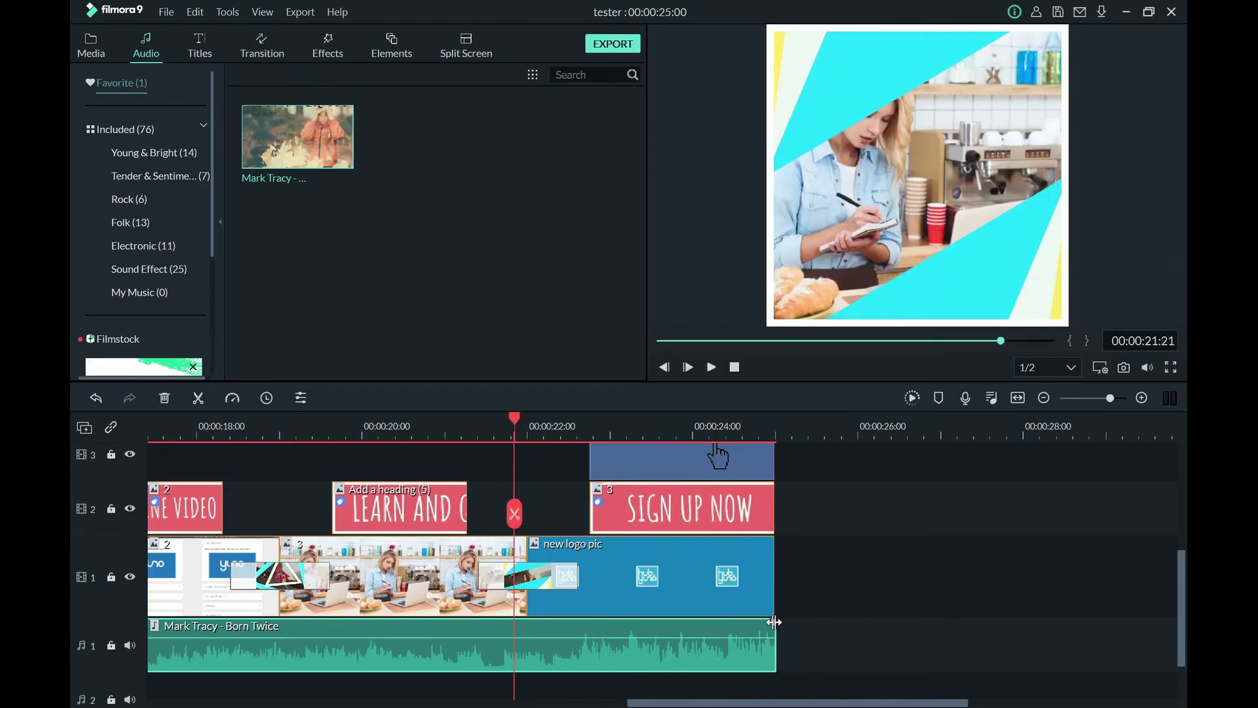
{"action": "left_click_drag", "start_coordinate": [774, 624], "coordinate": [700, 620]}
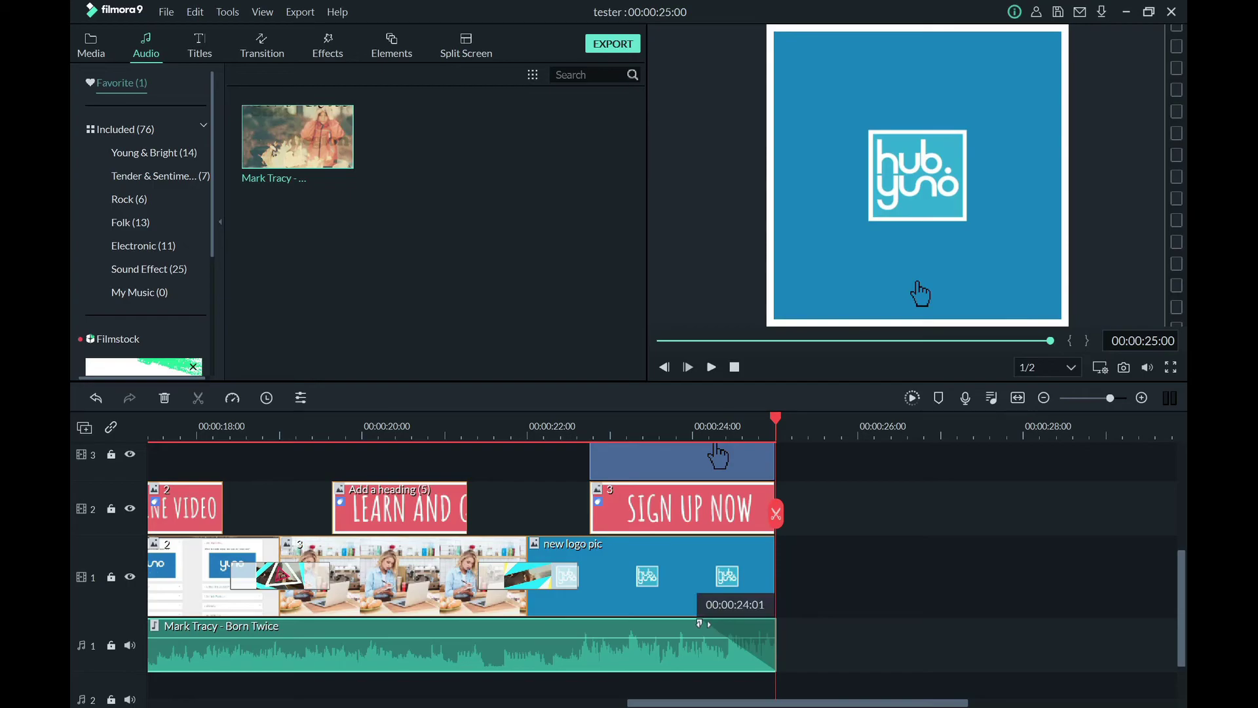
{"action": "mouse_move", "coordinate": [701, 622]}
{"action": "left_mouse_down"}
{"action": "mouse_move", "coordinate": [686, 622]}
{"action": "mouse_move", "coordinate": [721, 622]}
{"action": "left_mouse_up"}
- Play the second sequence in full screen from just before its first image to the end, and exit full screen
{"action": "left_click_drag", "start_coordinate": [759, 703], "coordinate": [417, 703]}
{"action": "scroll", "coordinate": [459, 688], "scroll_direction": "down", "scroll_amount": 5}
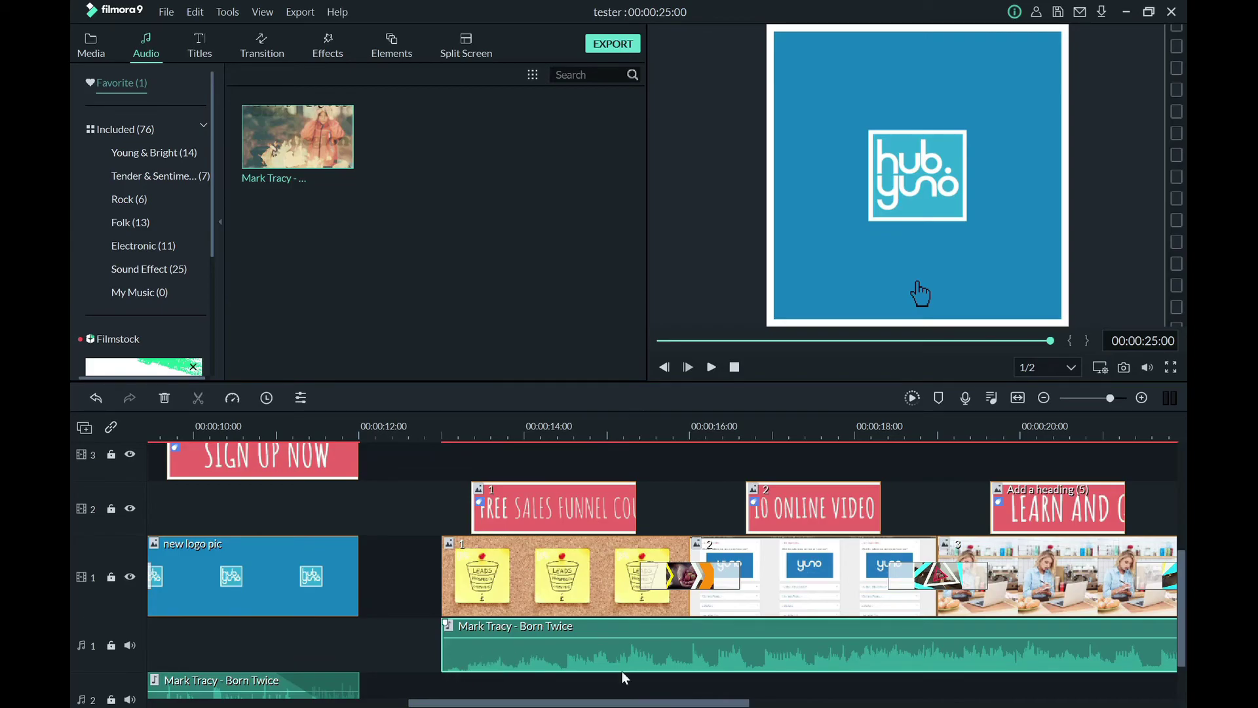
{"action": "left_click", "coordinate": [439, 434]}
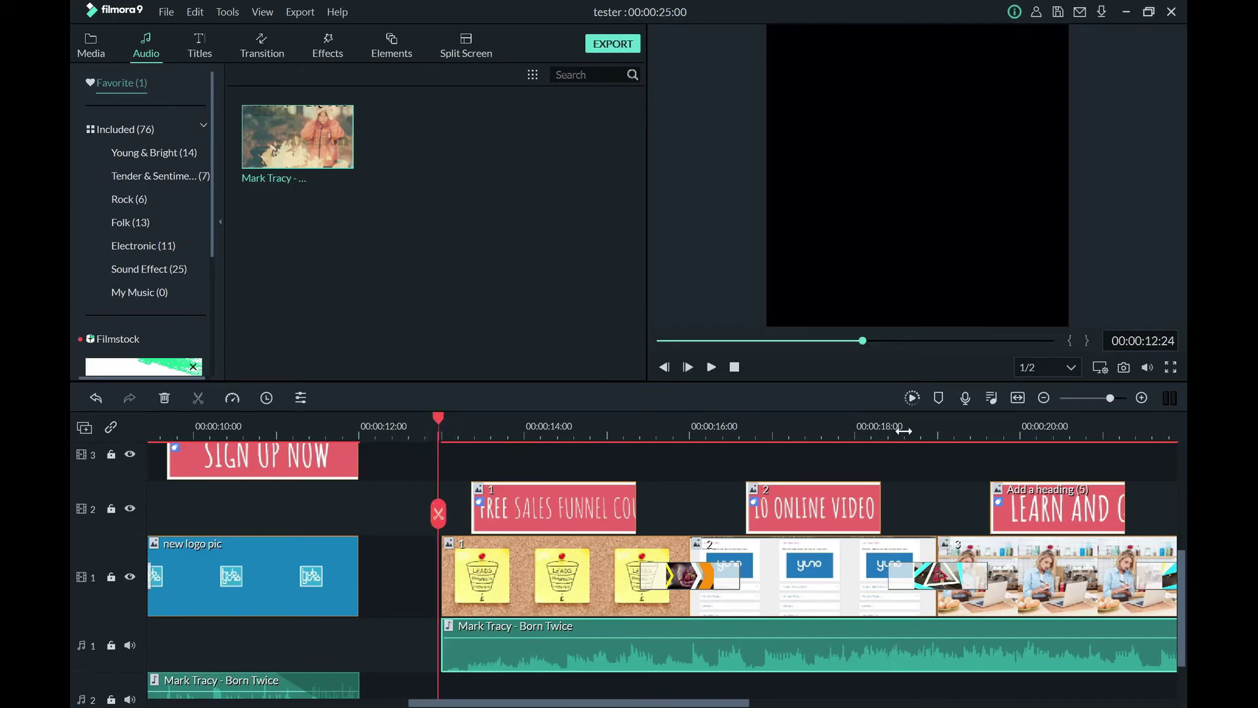
{"action": "left_click", "coordinate": [1171, 368]}
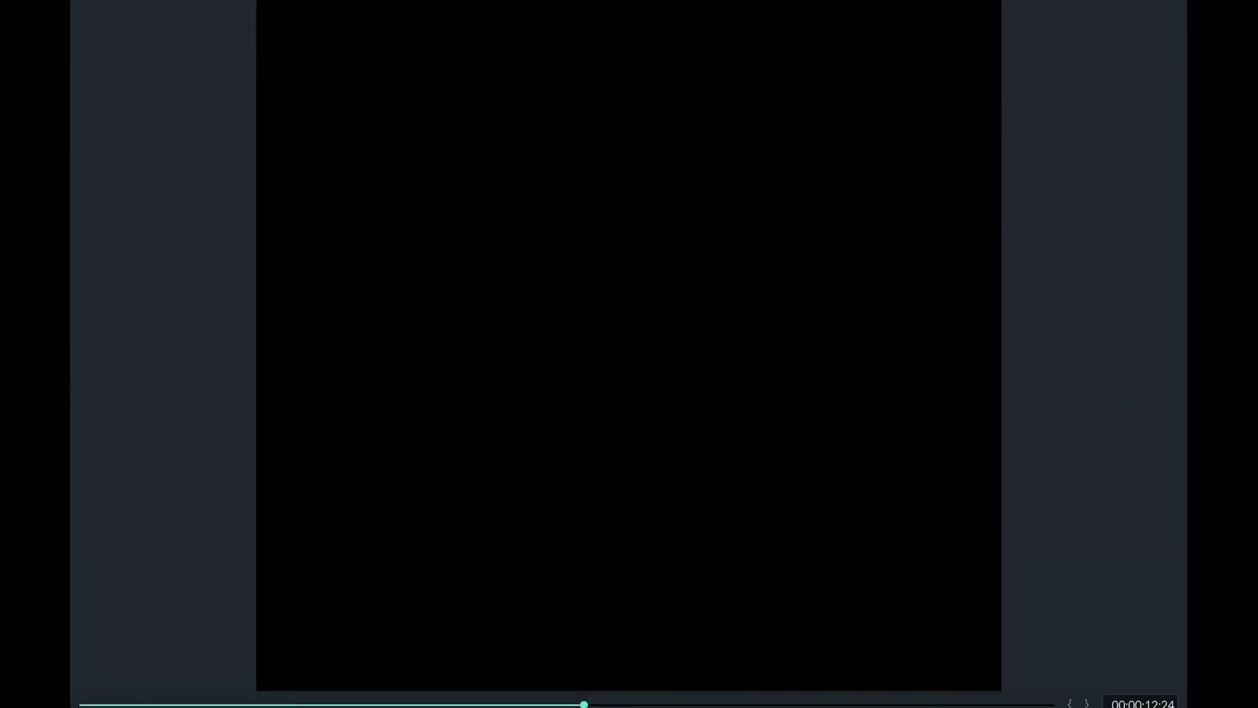
{"action": "key", "text": "space"}
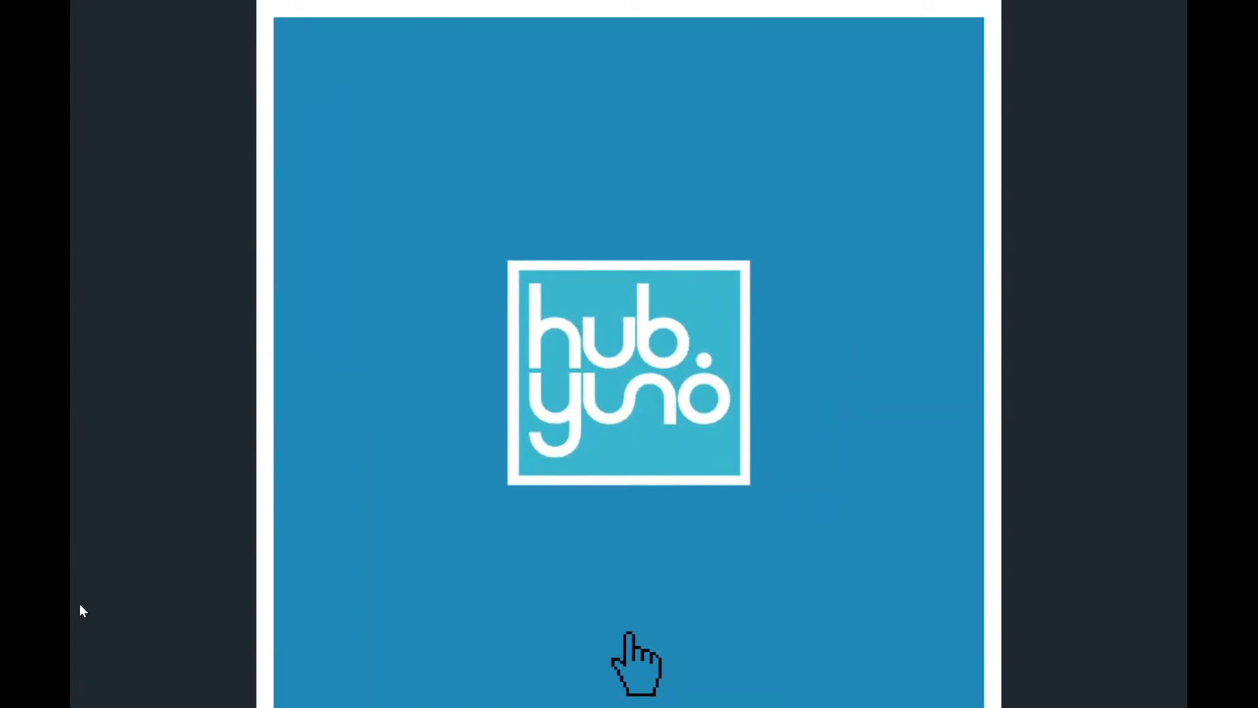
{"action": "mouse_move", "coordinate": [710, 701]}
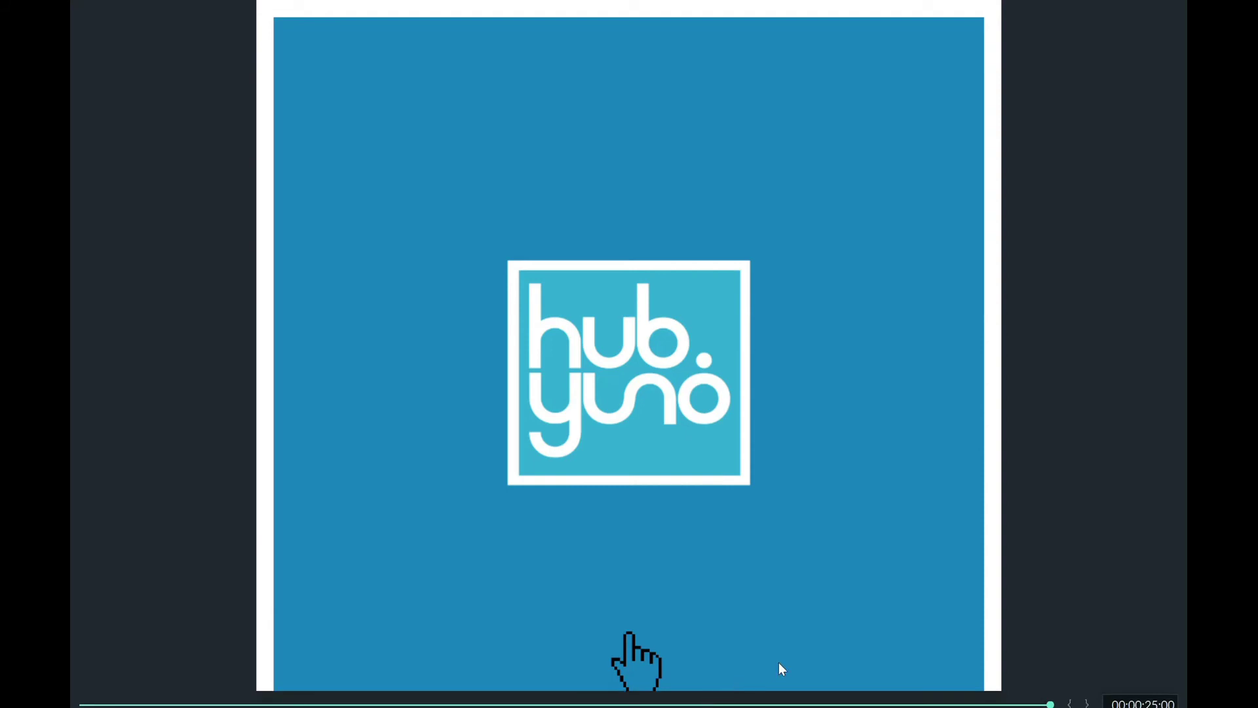
{"action": "key", "text": "Escape"}
- Play the opening of the first sequence from 00:00:00:00 and pause it once the first heading banner is showing
{"action": "left_click_drag", "start_coordinate": [858, 623], "coordinate": [934, 637]}
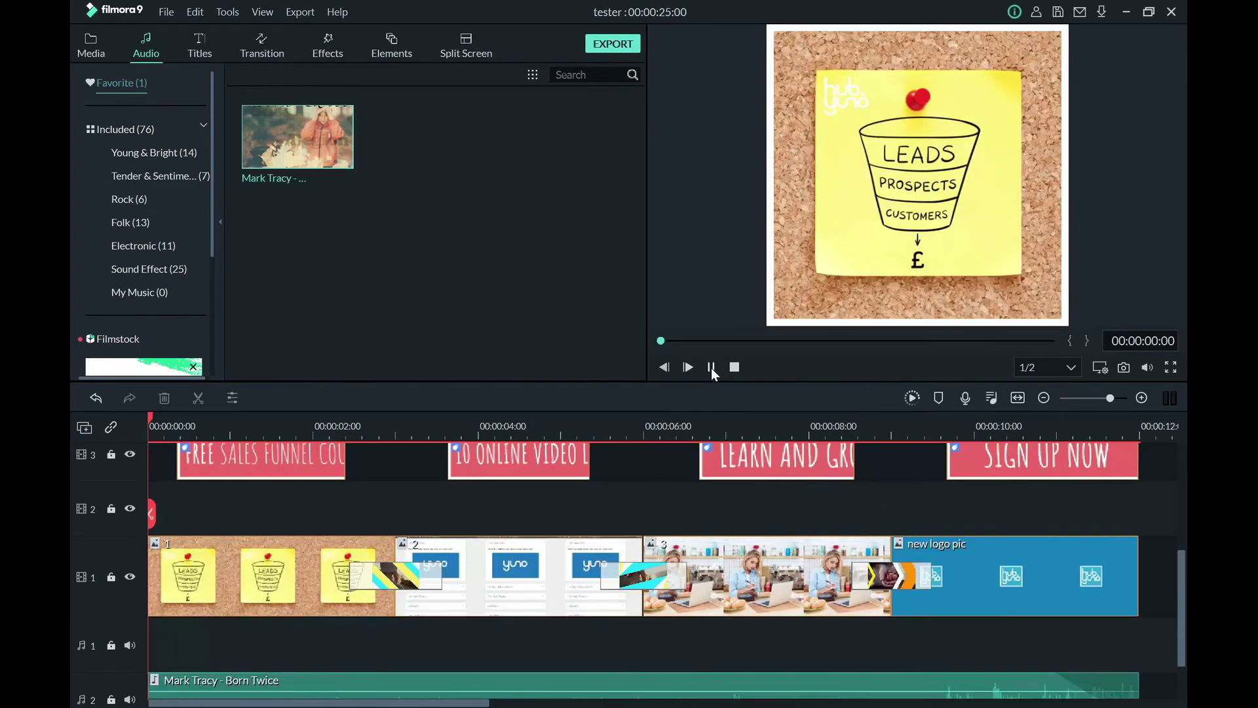
{"action": "left_click", "coordinate": [712, 369]}
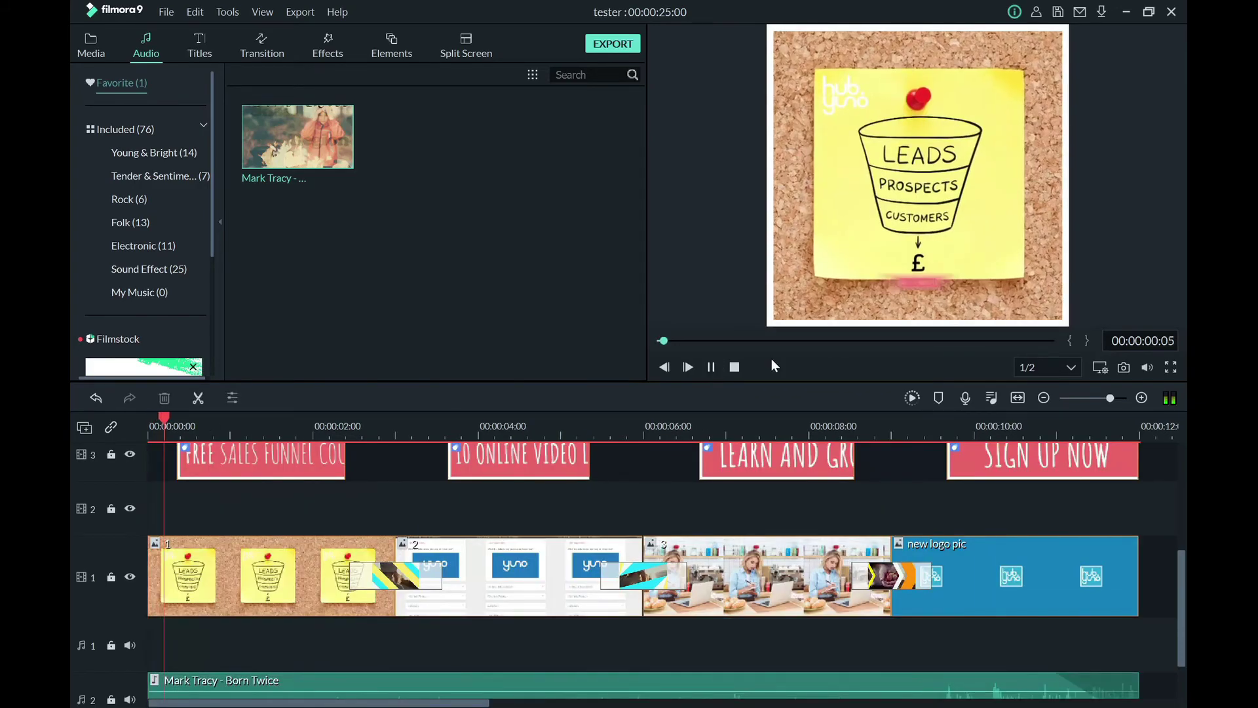
{"action": "left_click", "coordinate": [710, 371]}
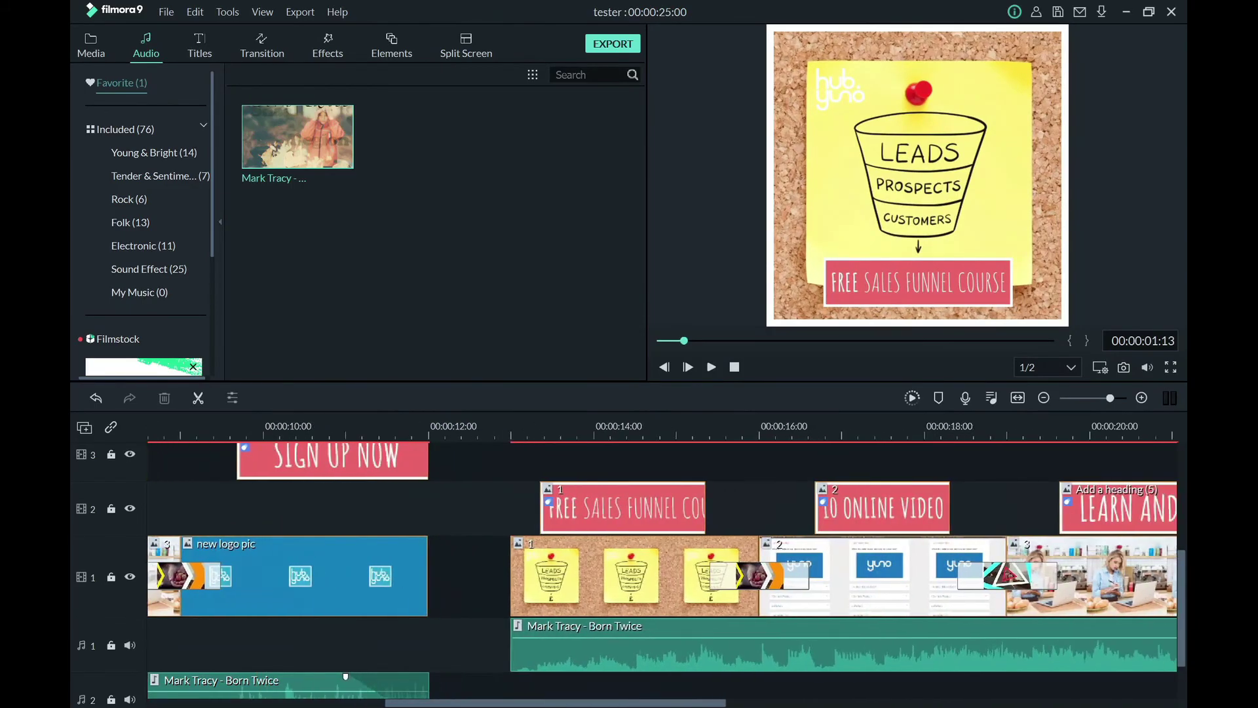
- Play the second sequence from 00:00:12:23 through its closing logo clip in the normal preview
{"action": "scroll", "coordinate": [462, 436], "scroll_direction": "right", "scroll_amount": 1}
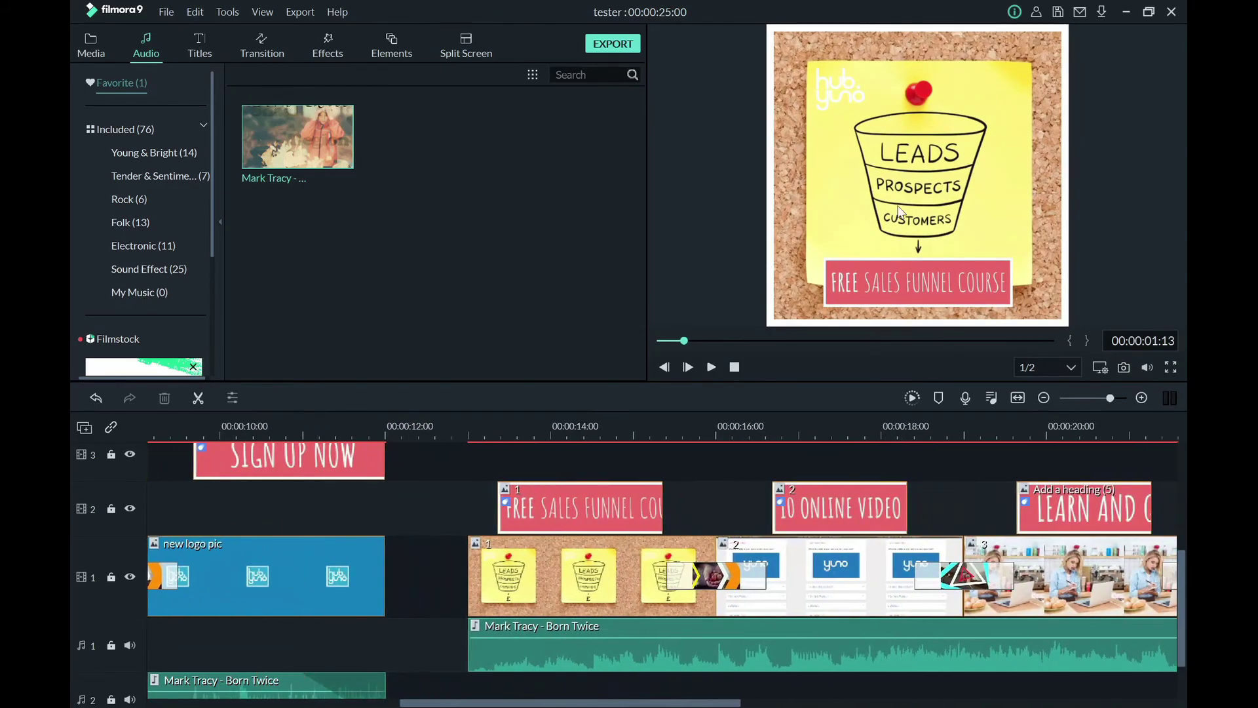
{"action": "left_click", "coordinate": [462, 436]}
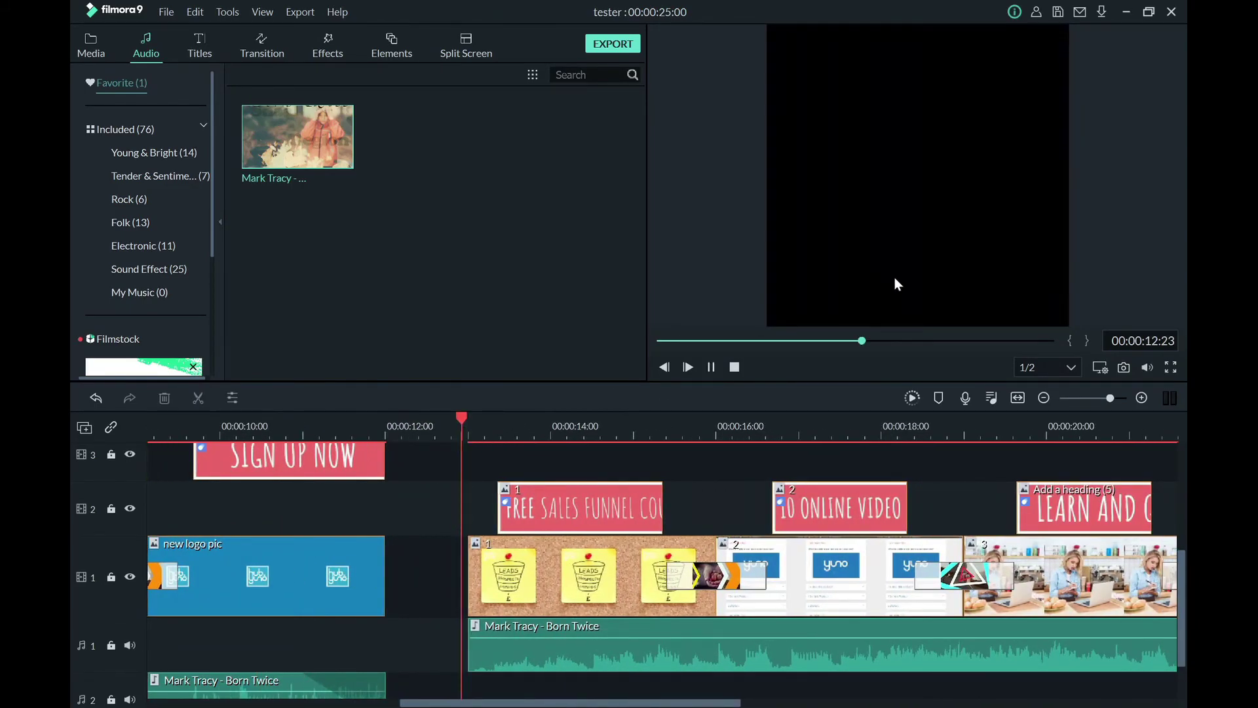
{"action": "key", "text": "space"}
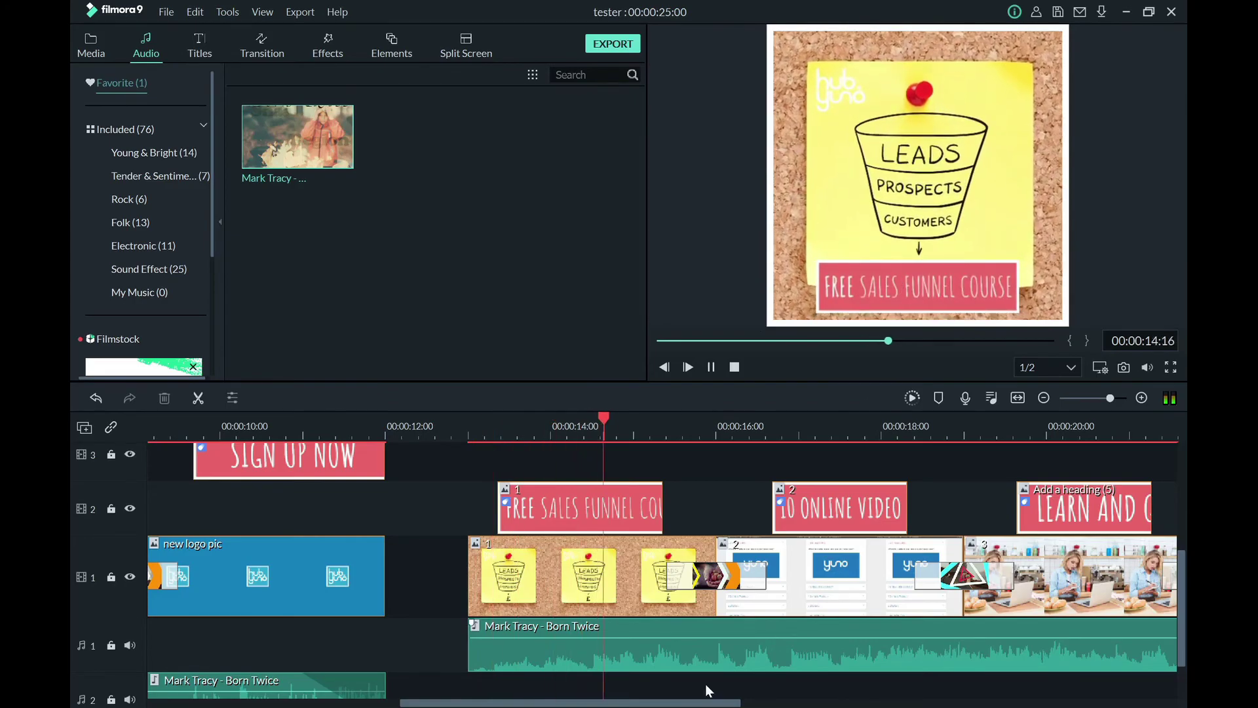
{"action": "scroll", "coordinate": [682, 682], "scroll_direction": "right", "scroll_amount": 1}
{"action": "scroll", "coordinate": [859, 646], "scroll_direction": "right", "scroll_amount": 8}
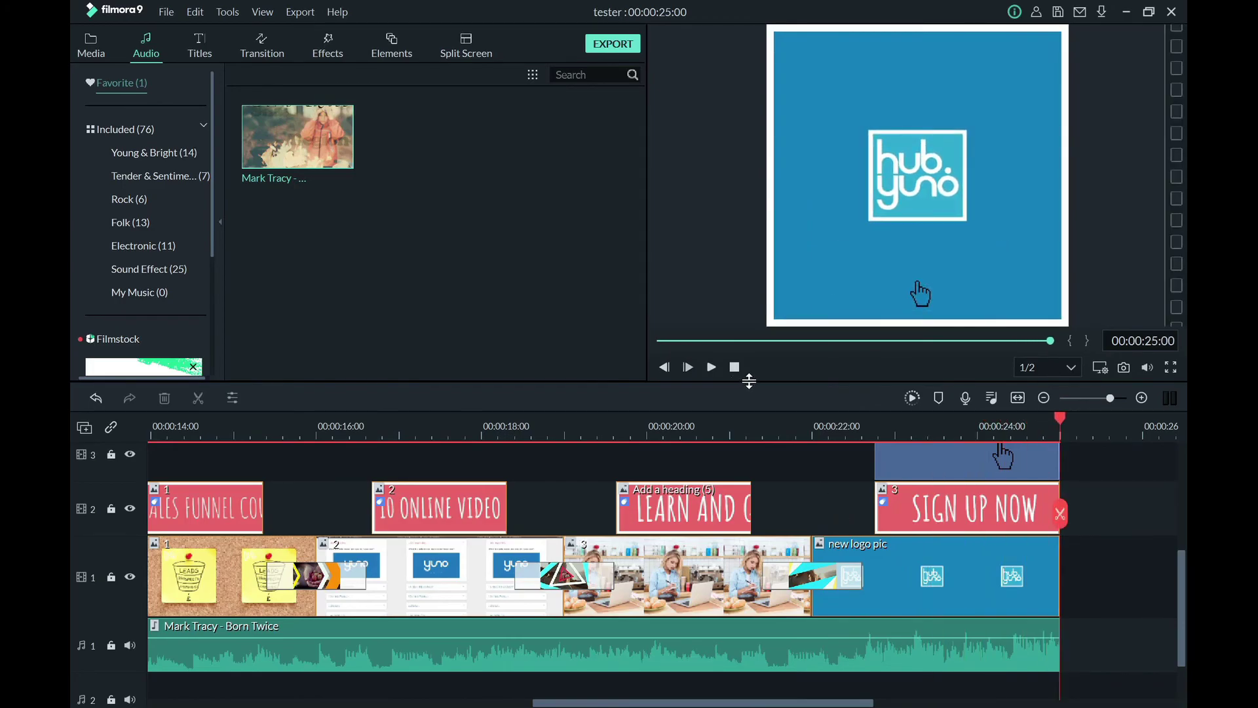
- Review the local MP4 export settings for the video and close them without exporting
{"action": "left_click", "coordinate": [628, 46]}
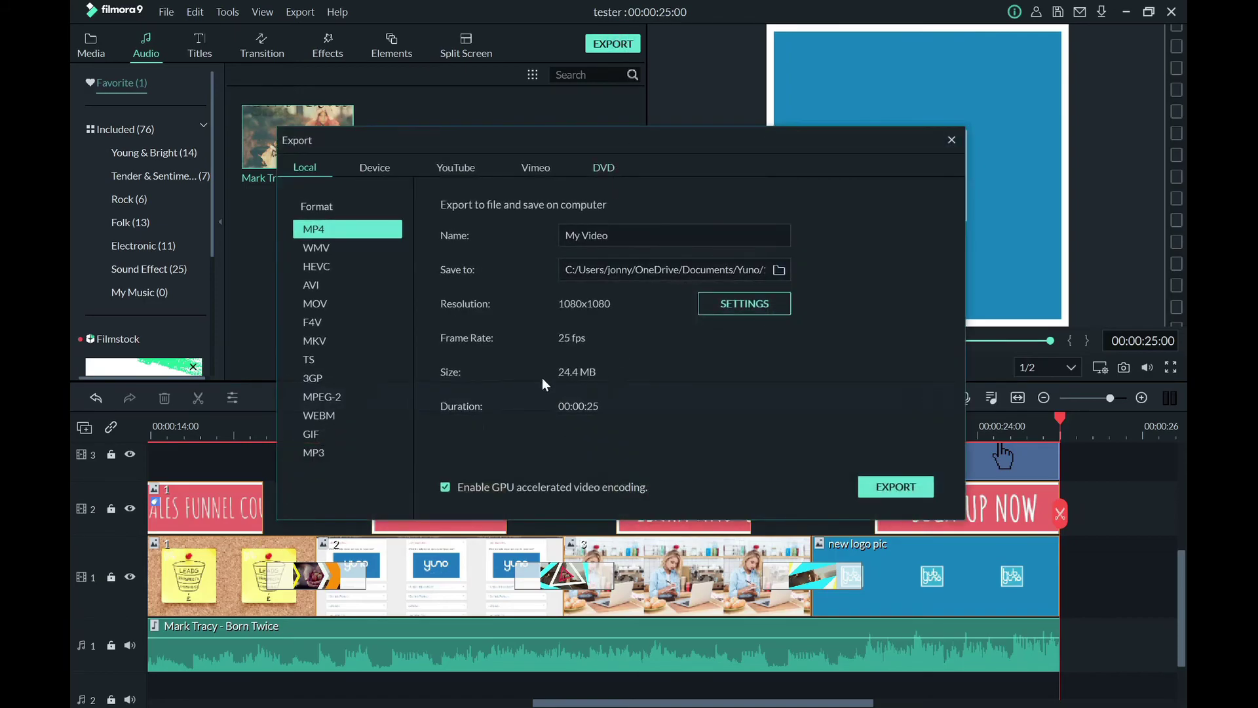
{"action": "left_click", "coordinate": [953, 141]}
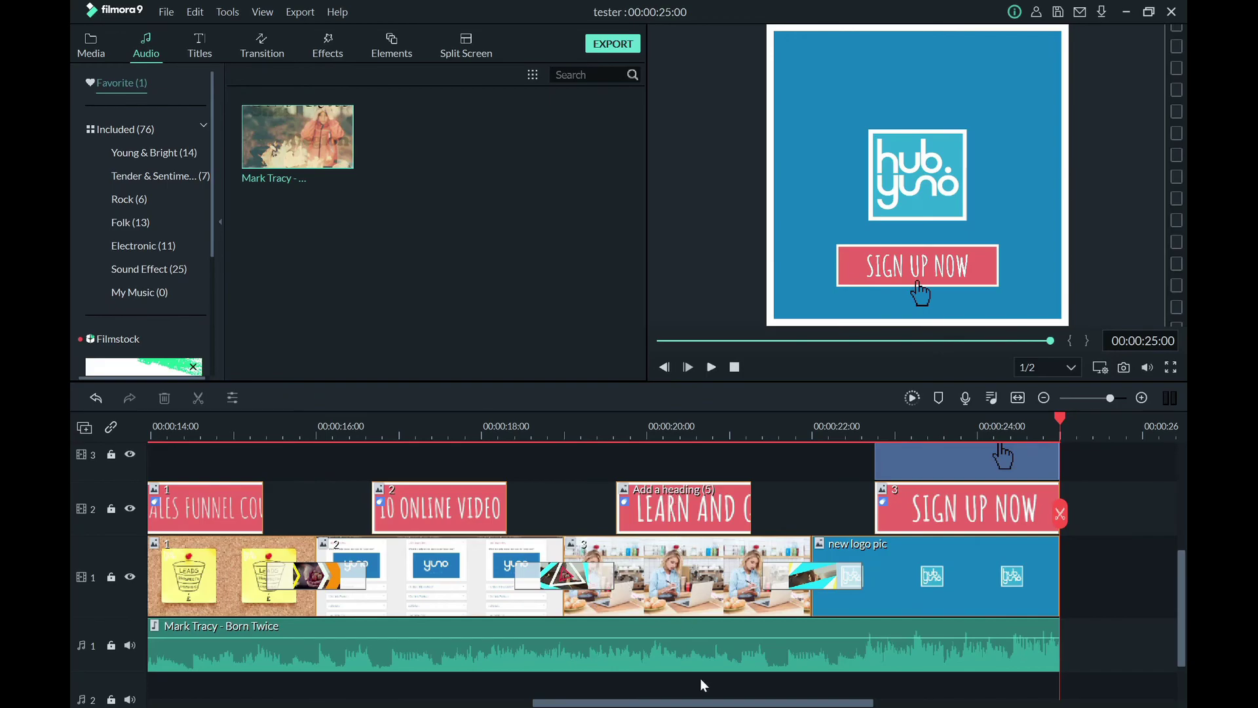
- Select the third image clip in the second sequence and scrub through it from 00:00:19:19 to 00:00:21:11
{"action": "left_click_drag", "start_coordinate": [708, 704], "coordinate": [678, 705]}
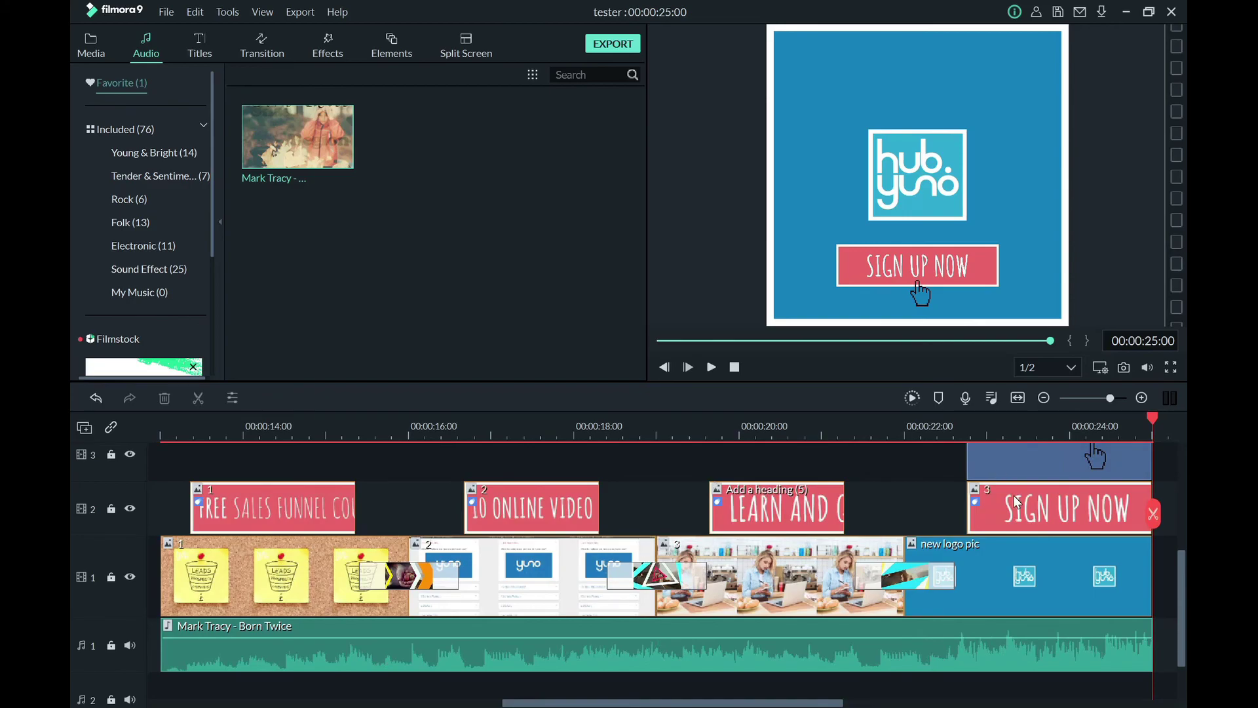
{"action": "left_click", "coordinate": [755, 584]}
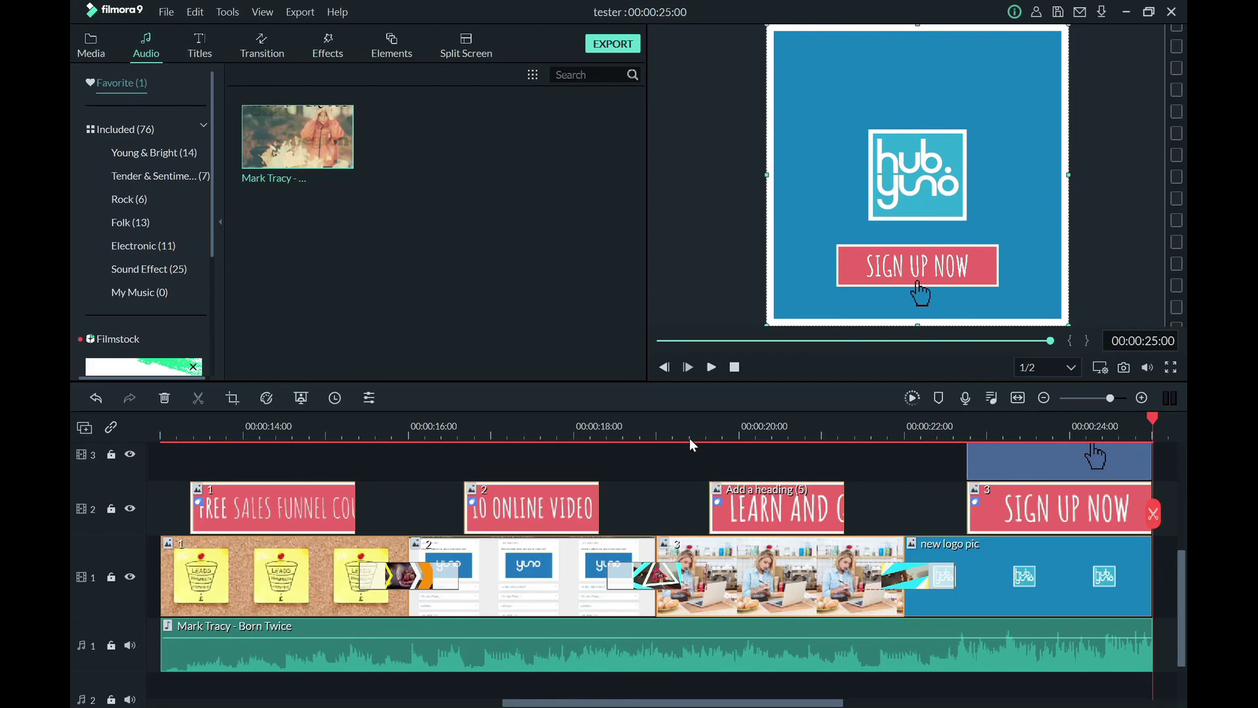
{"action": "left_click", "coordinate": [719, 426]}
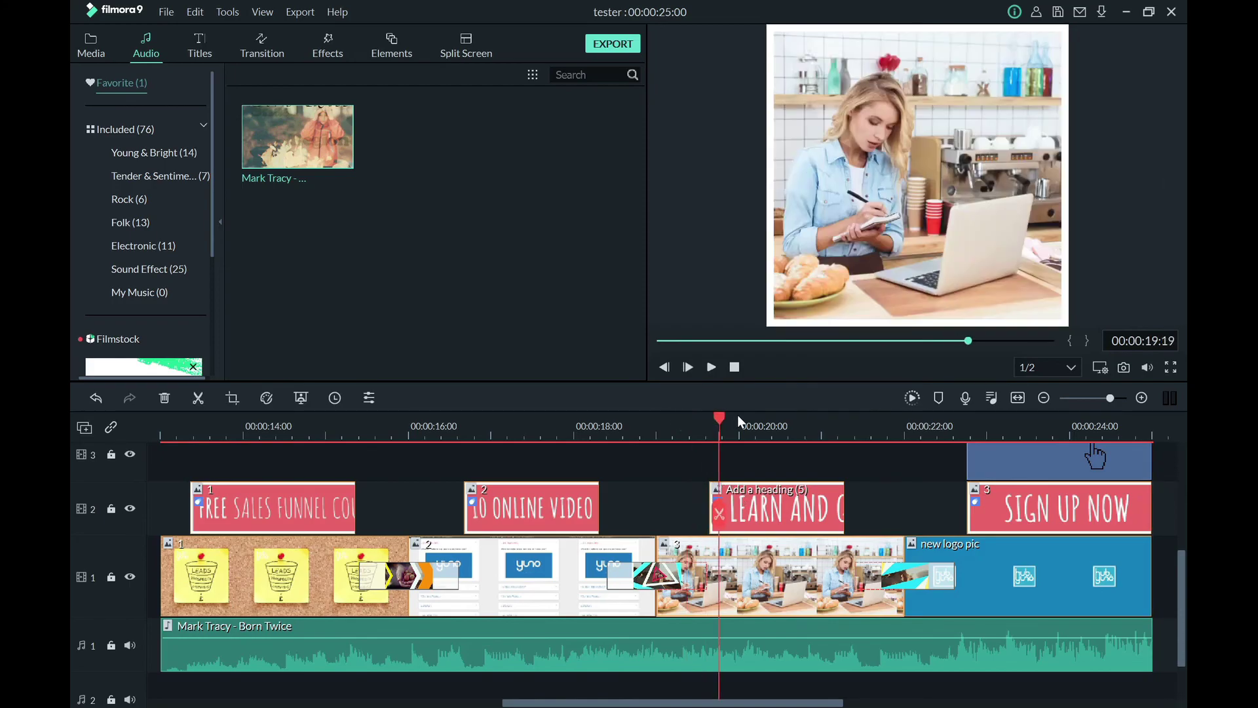
{"action": "left_click_drag", "start_coordinate": [737, 415], "coordinate": [859, 435]}
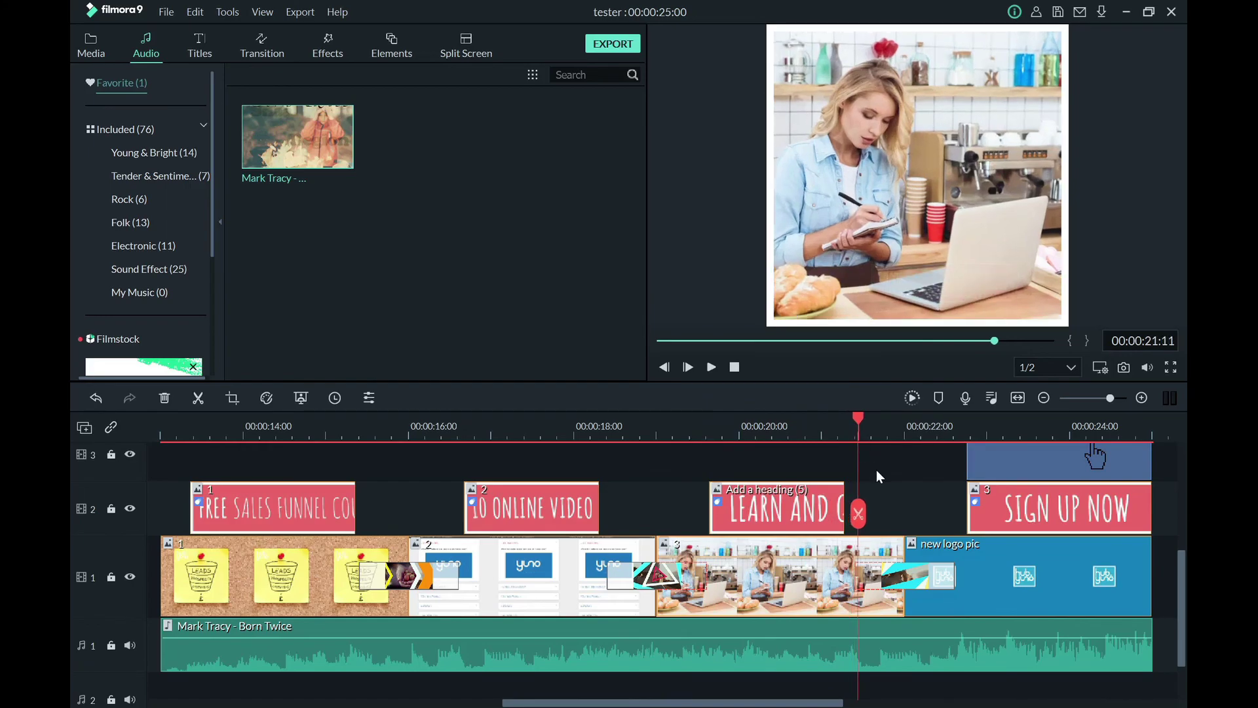